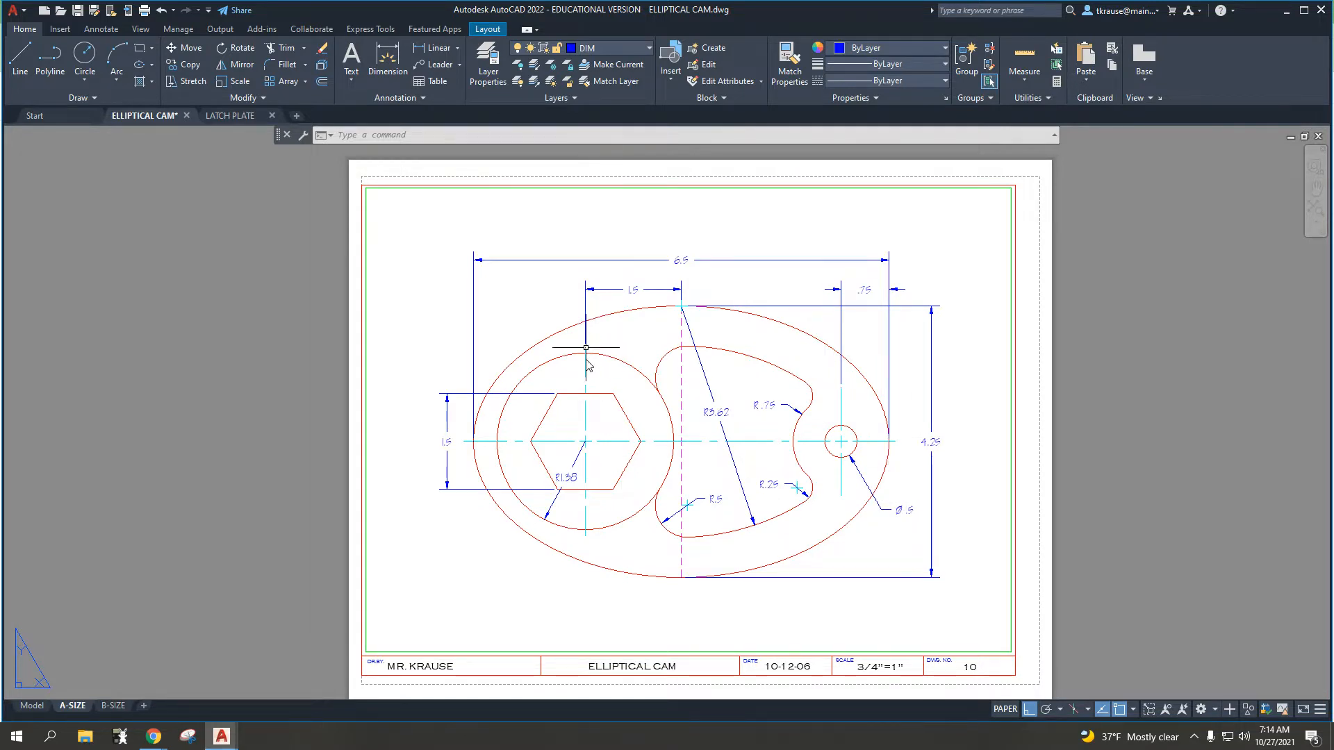
# - Switch to model space and make OBJ the current layer
pyautogui.click(29, 705)
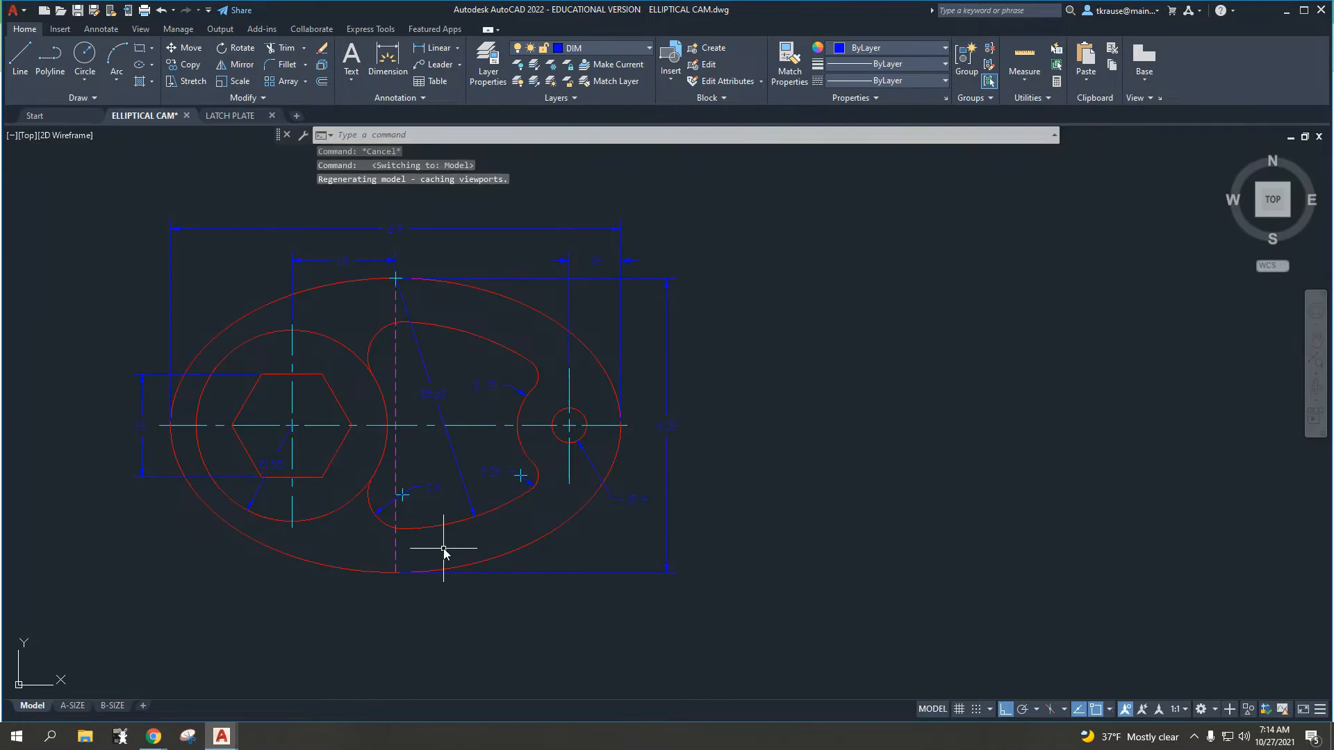
pyautogui.moveTo(359, 498)
pyautogui.mouseDown(button='middle')
pyautogui.moveTo(530, 532)
pyautogui.moveTo(634, 529)
pyautogui.mouseUp(button='middle')
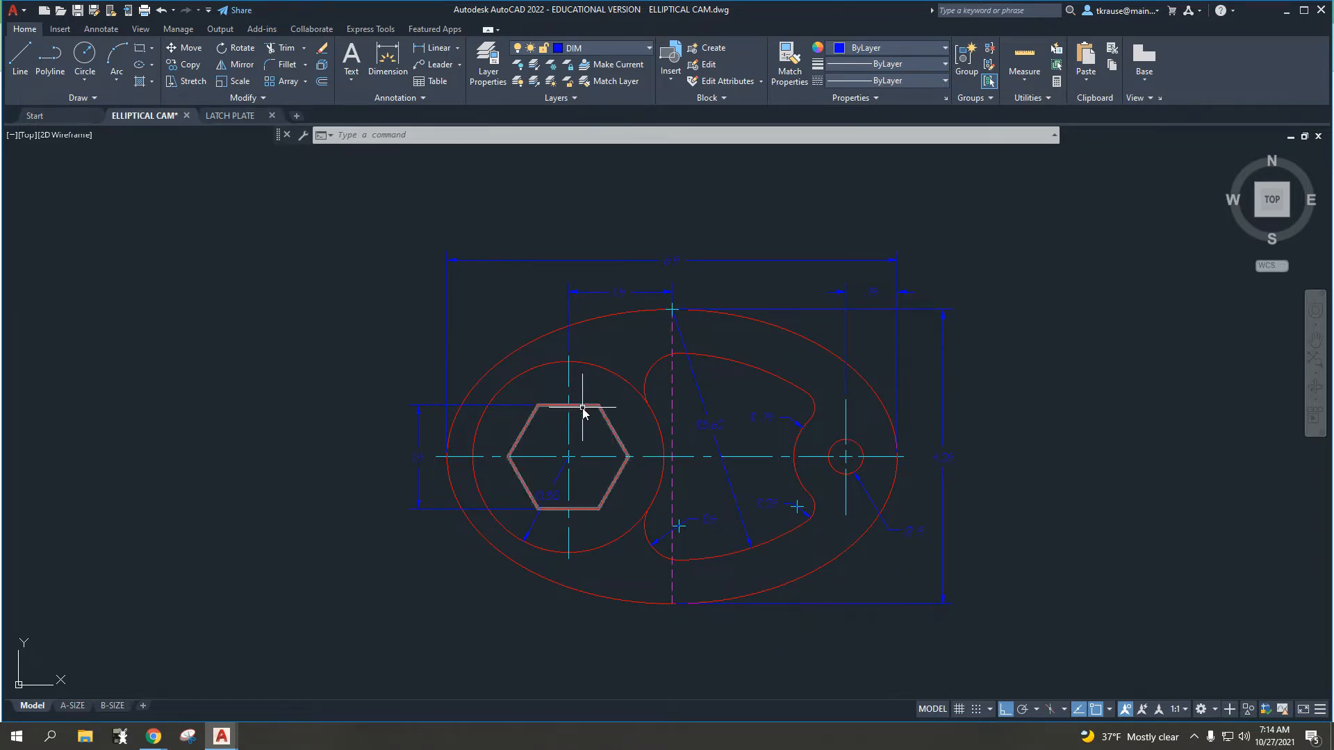
pyautogui.moveTo(584, 410)
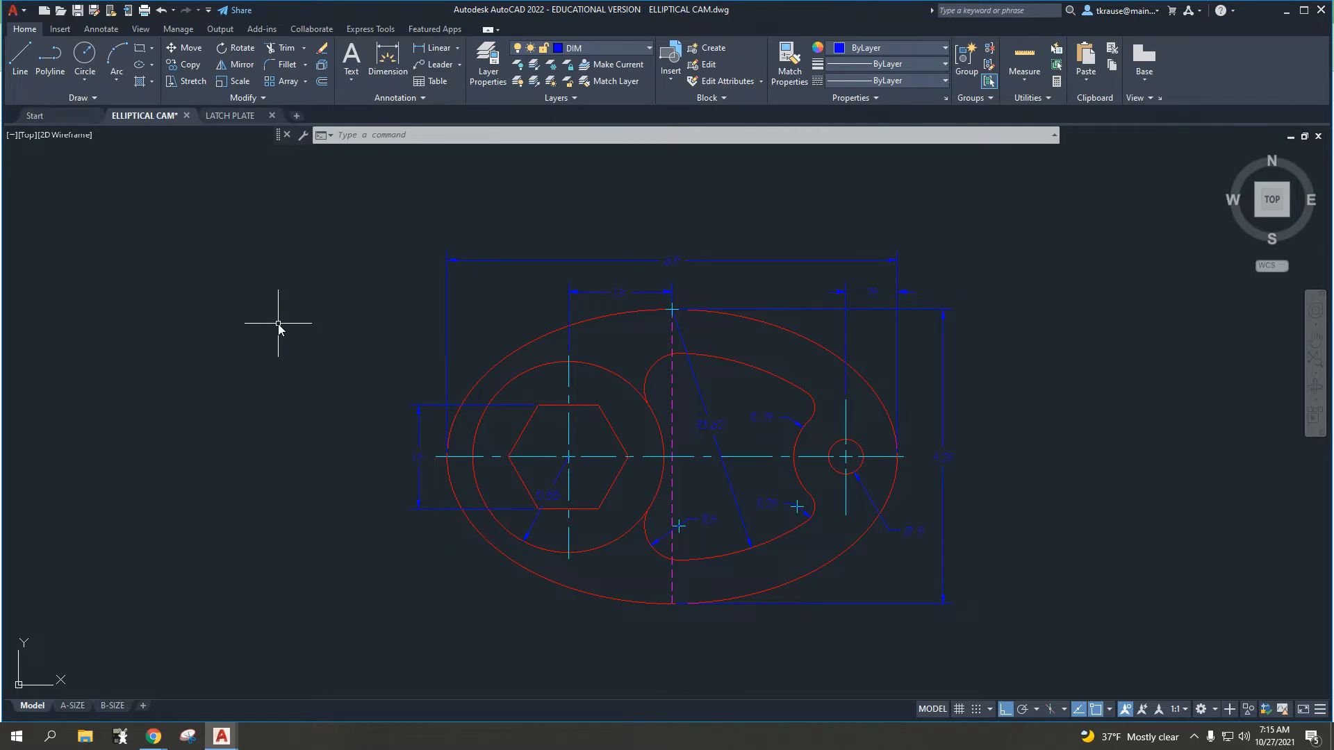
pyautogui.moveTo(1067, 420); pyautogui.dragTo(708, 411, button='middle')
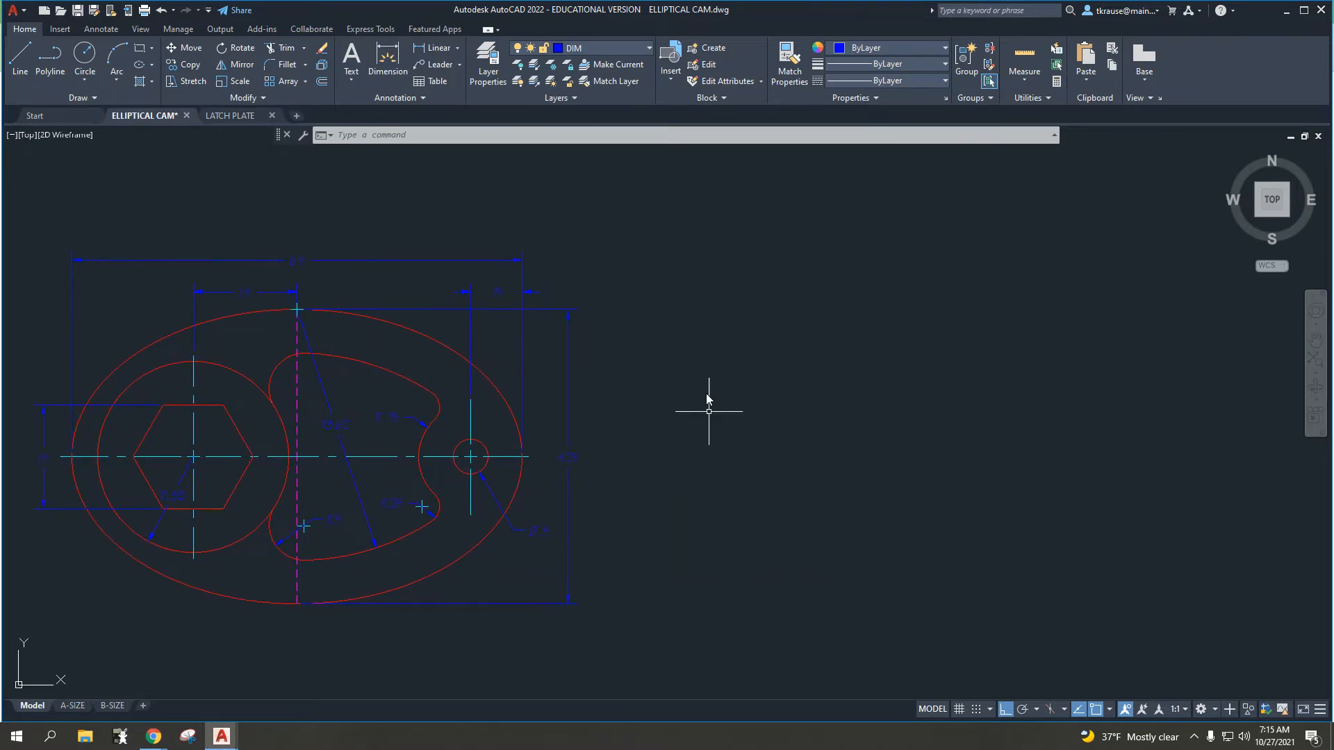
pyautogui.click(607, 49)
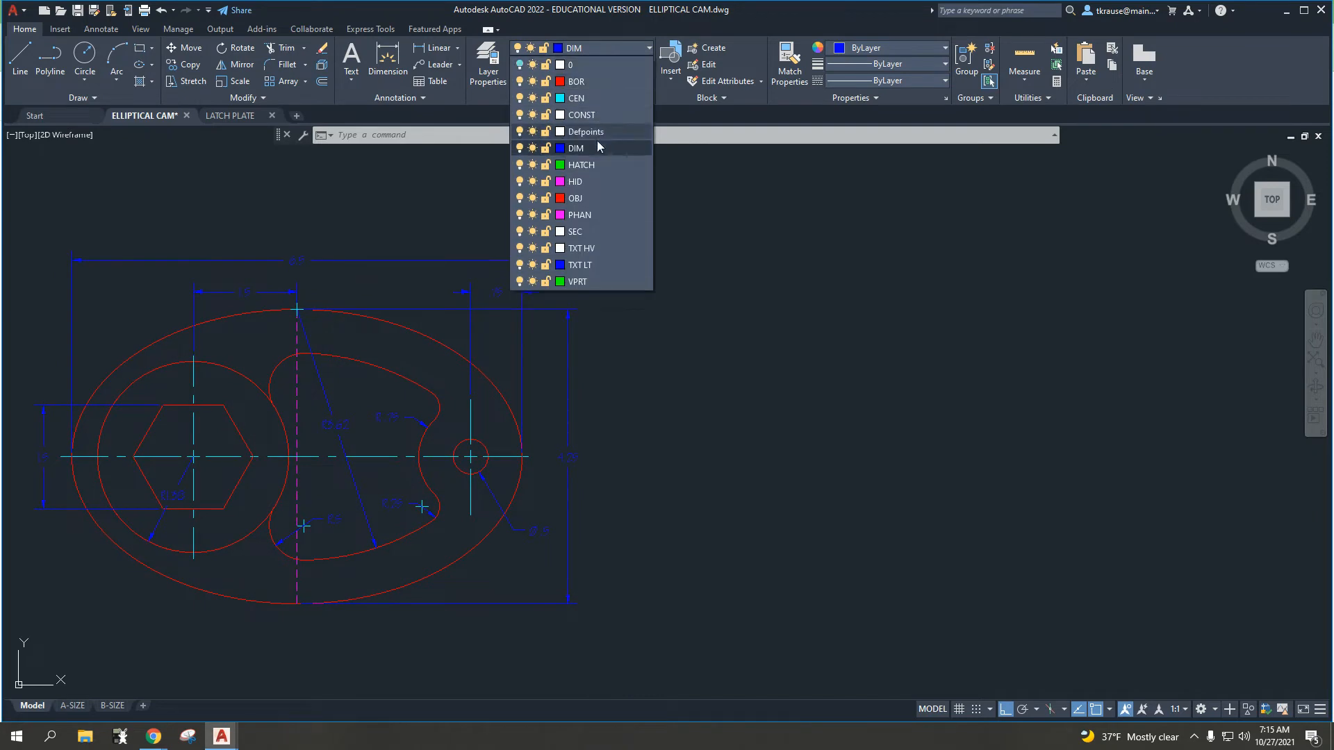
pyautogui.click(594, 198)
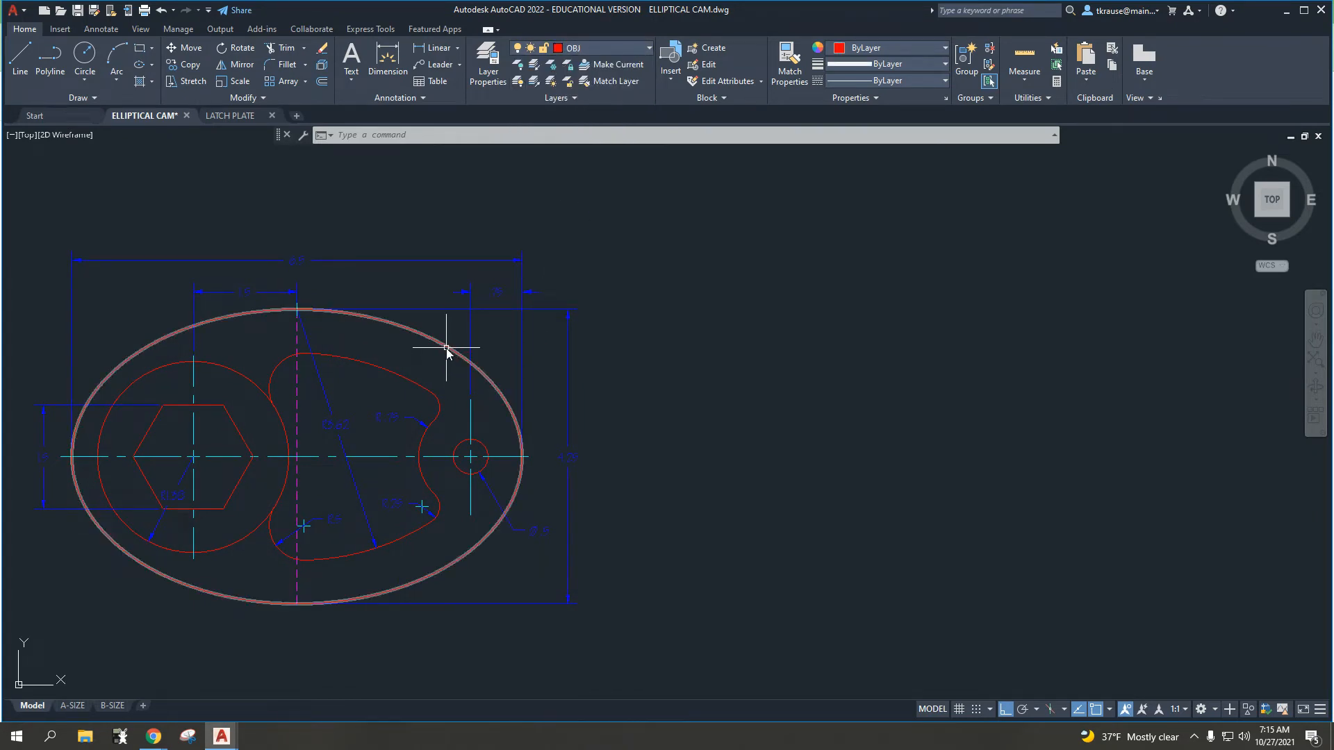
pyautogui.moveTo(447, 351)
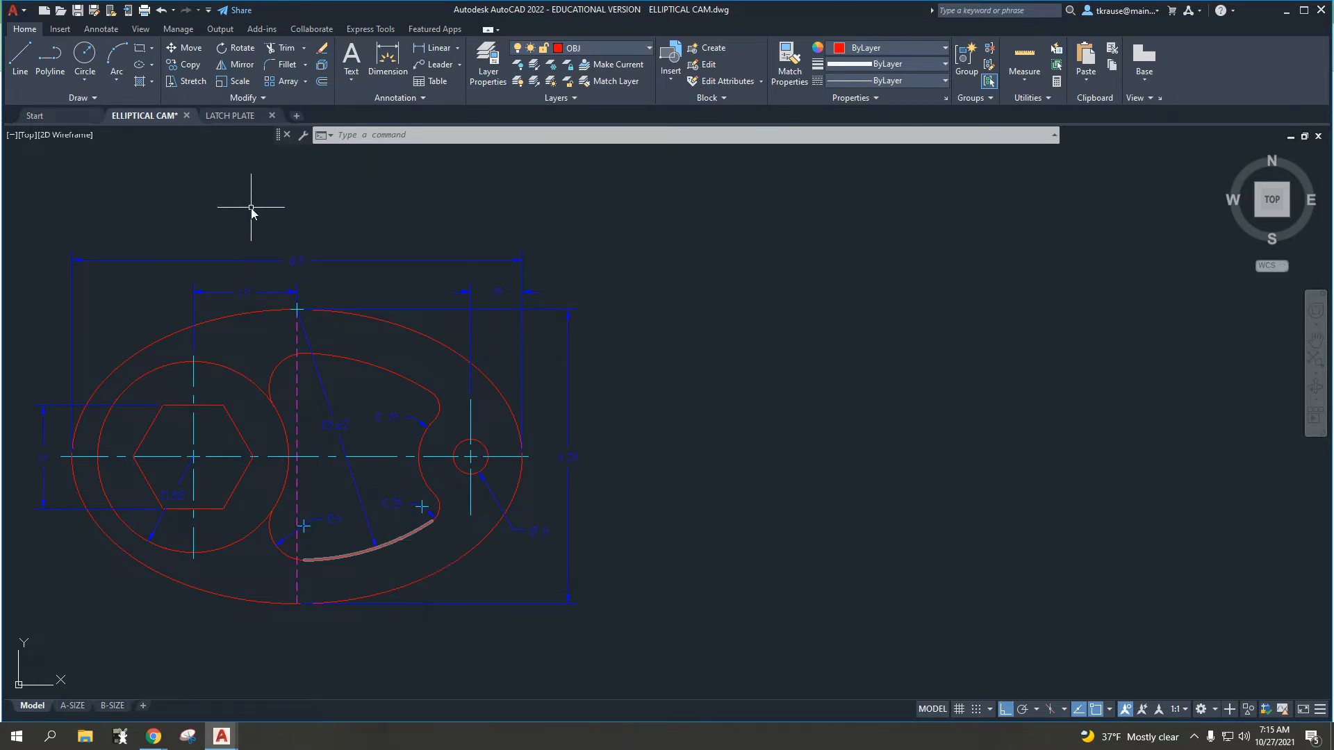
pyautogui.click(86, 80)
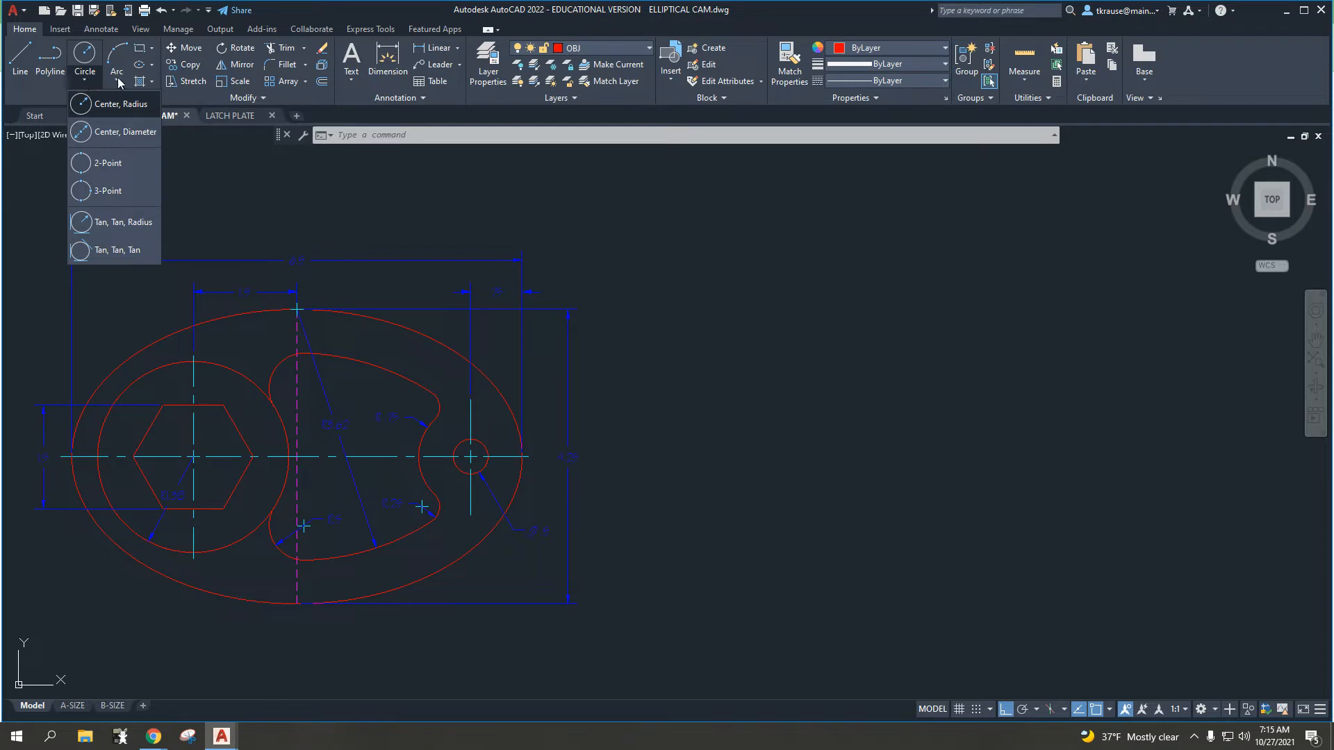
pyautogui.click(118, 81)
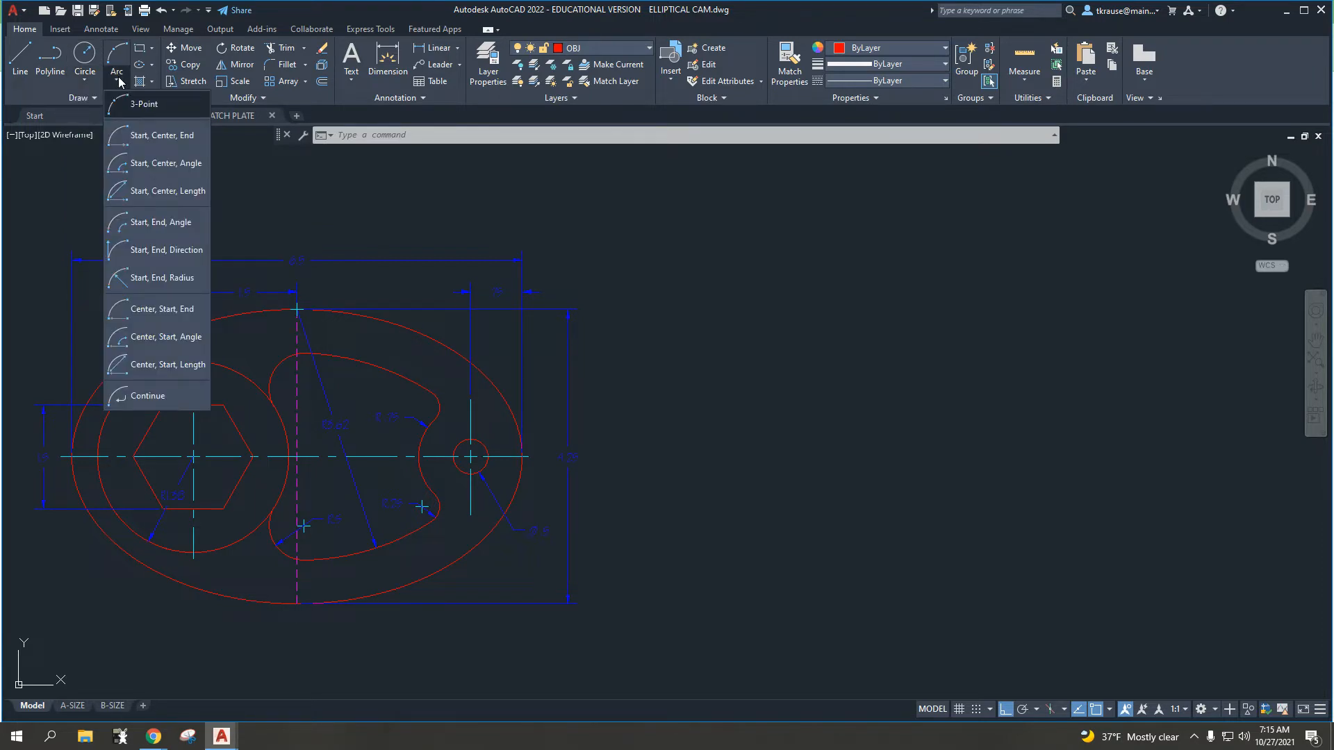
pyautogui.click(152, 64)
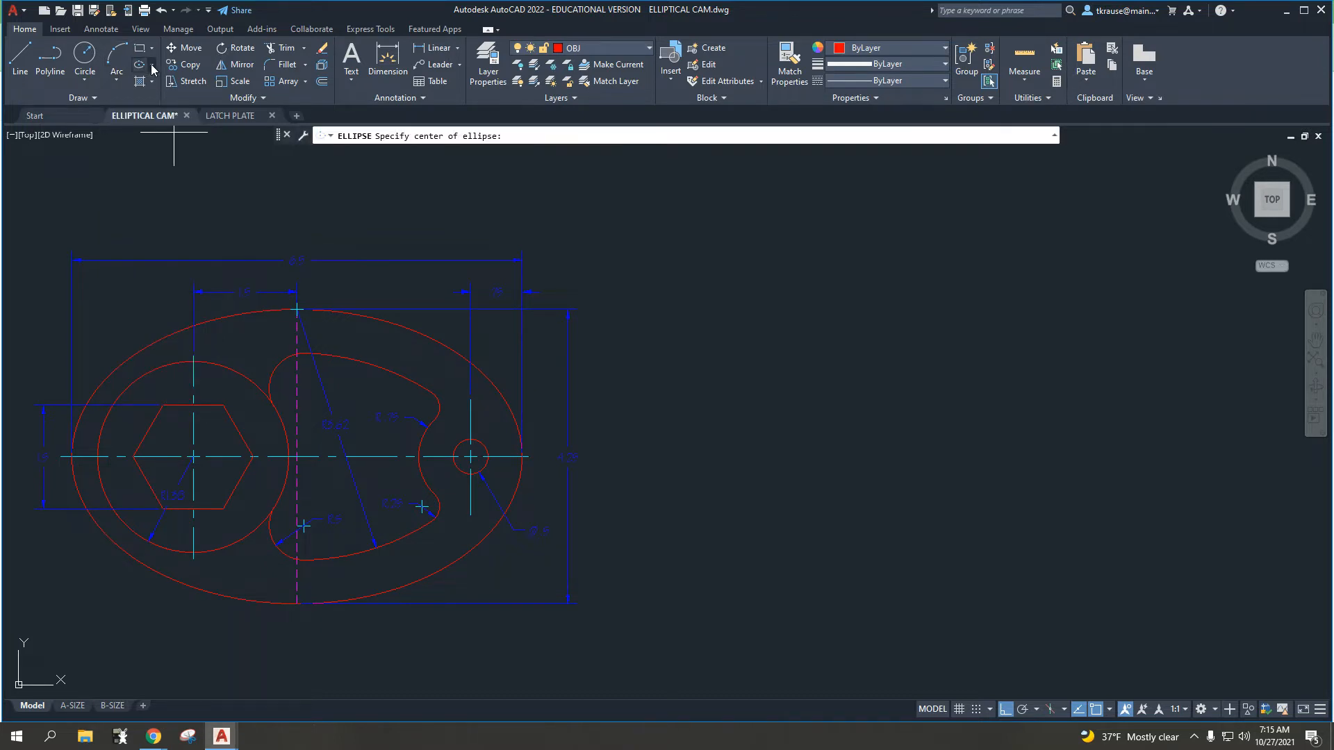
pyautogui.click(152, 64)
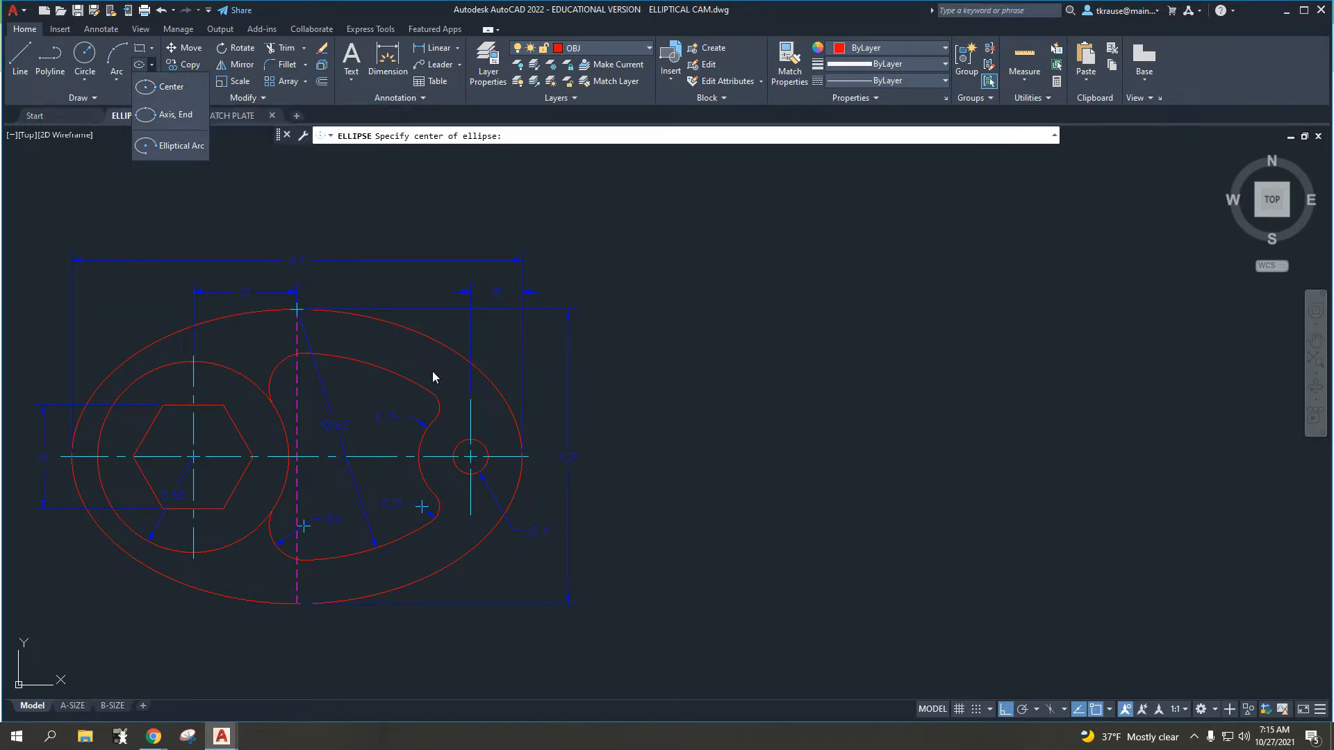
pyautogui.press('Escape')
pyautogui.press('Escape')
pyautogui.press('Escape')
pyautogui.click(350, 262)
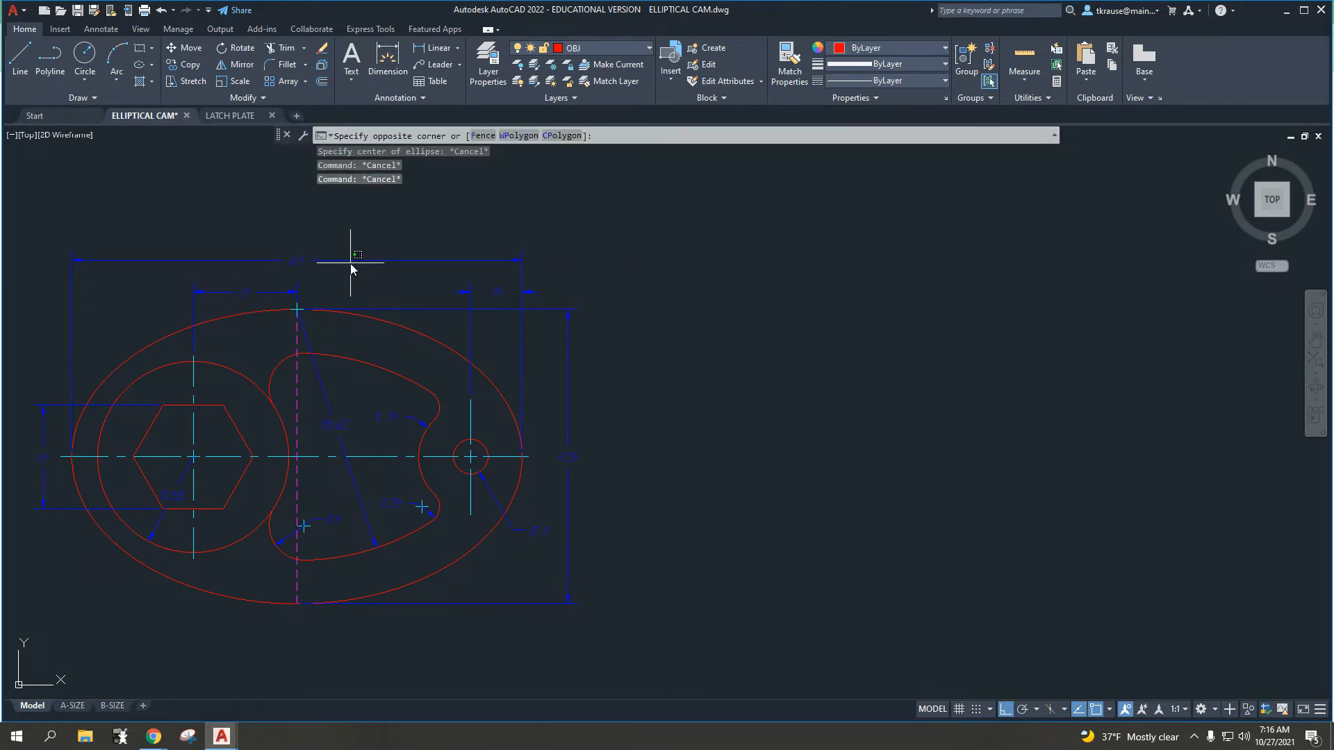
pyautogui.click(353, 262)
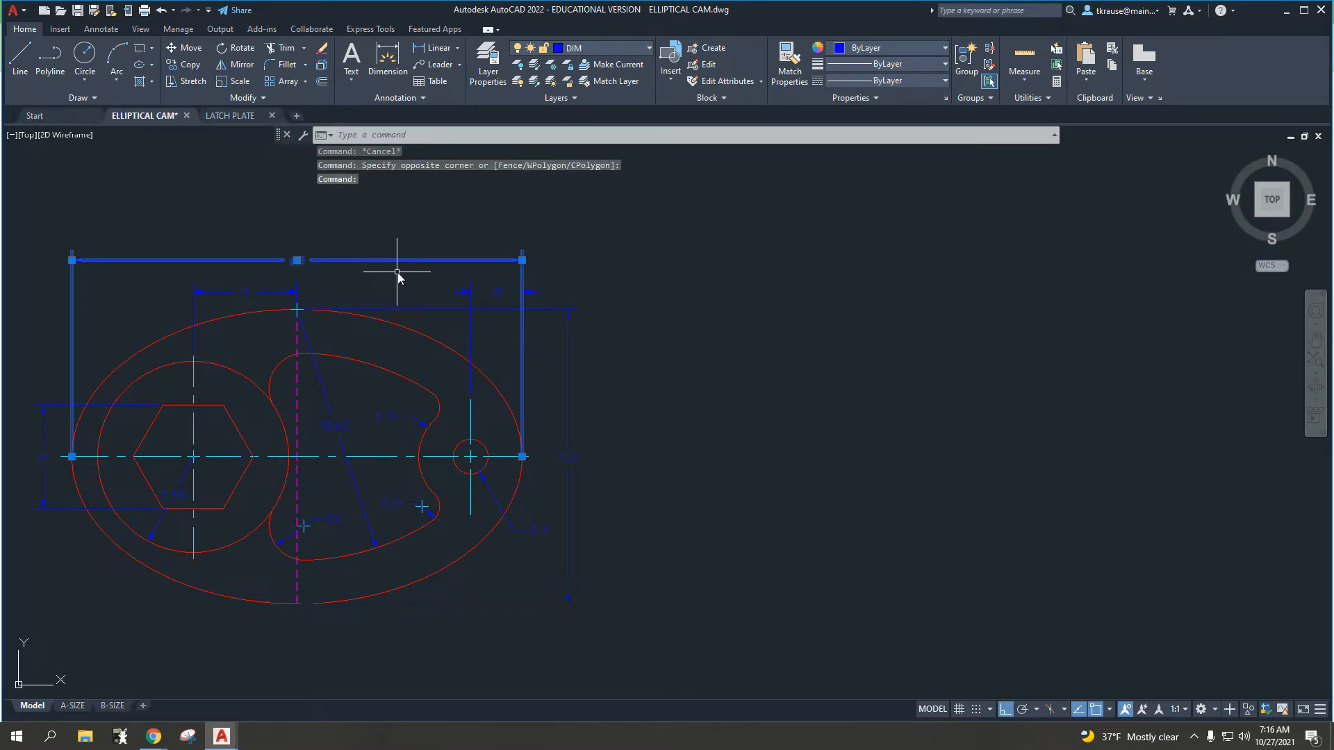
pyautogui.press('Escape')
pyautogui.press('Escape')
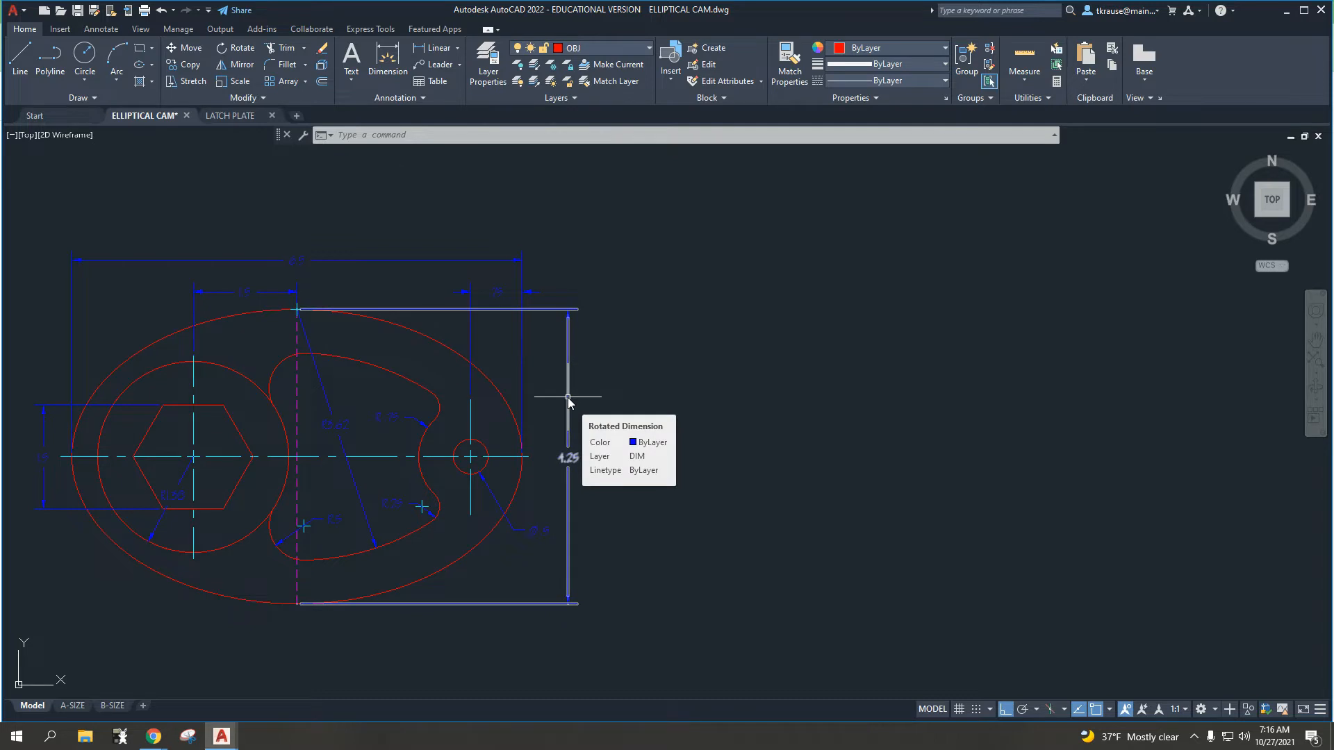
# - Begin a centre-defined ellipse, placing its centre in the empty space to the right of the existing cam
pyautogui.click(152, 64)
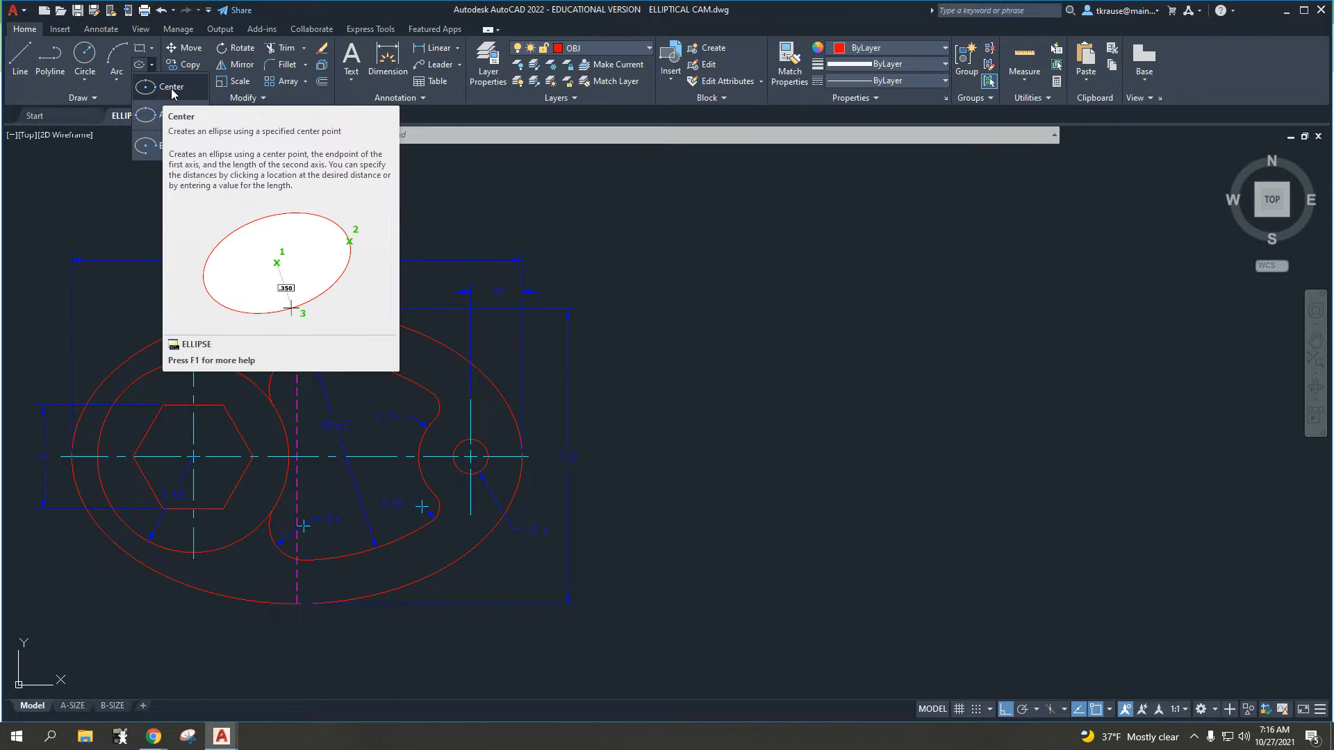
pyautogui.click(171, 89)
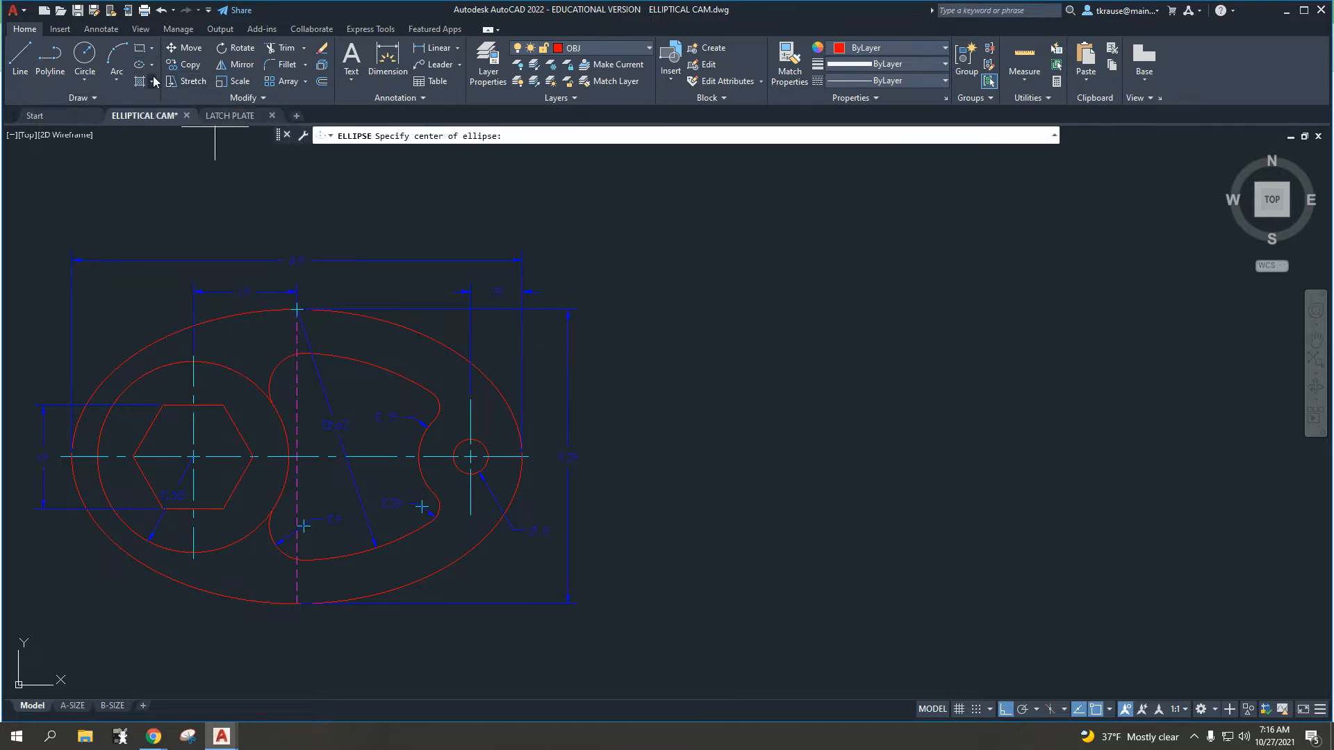
pyautogui.click(152, 65)
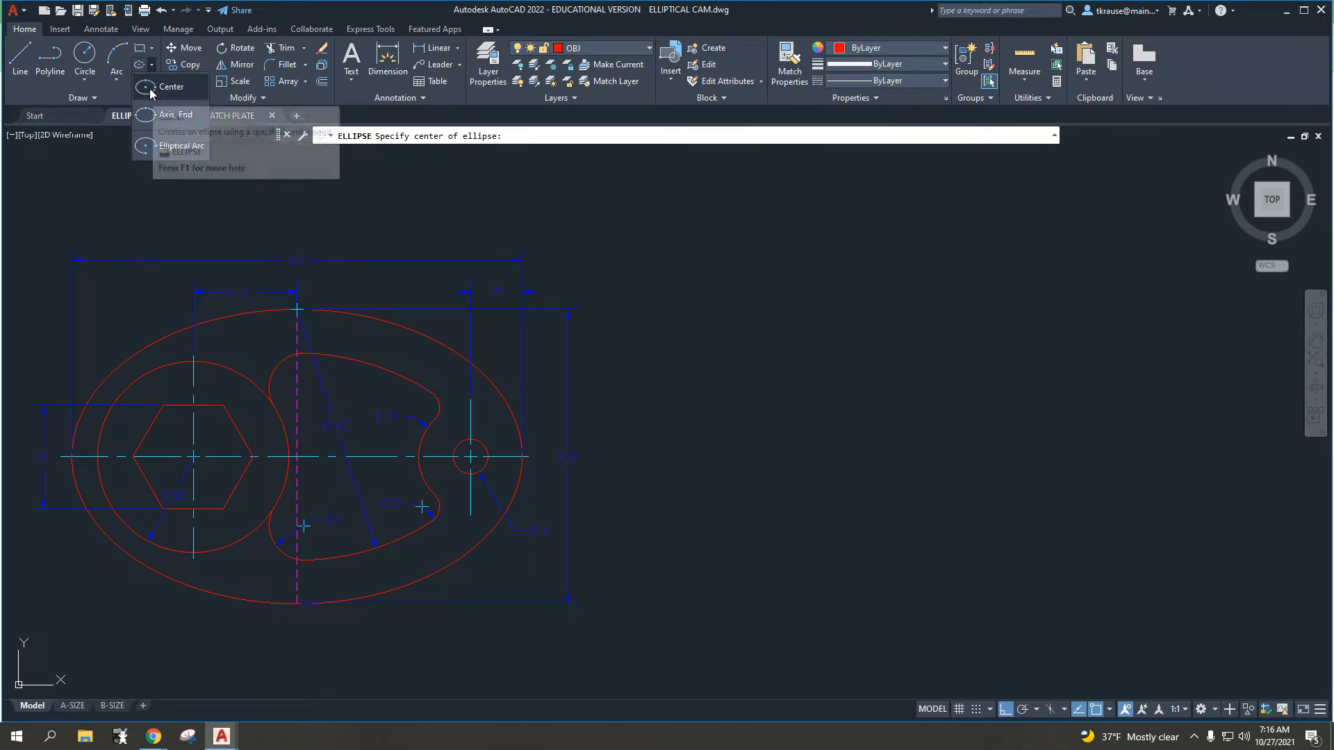
pyautogui.click(150, 89)
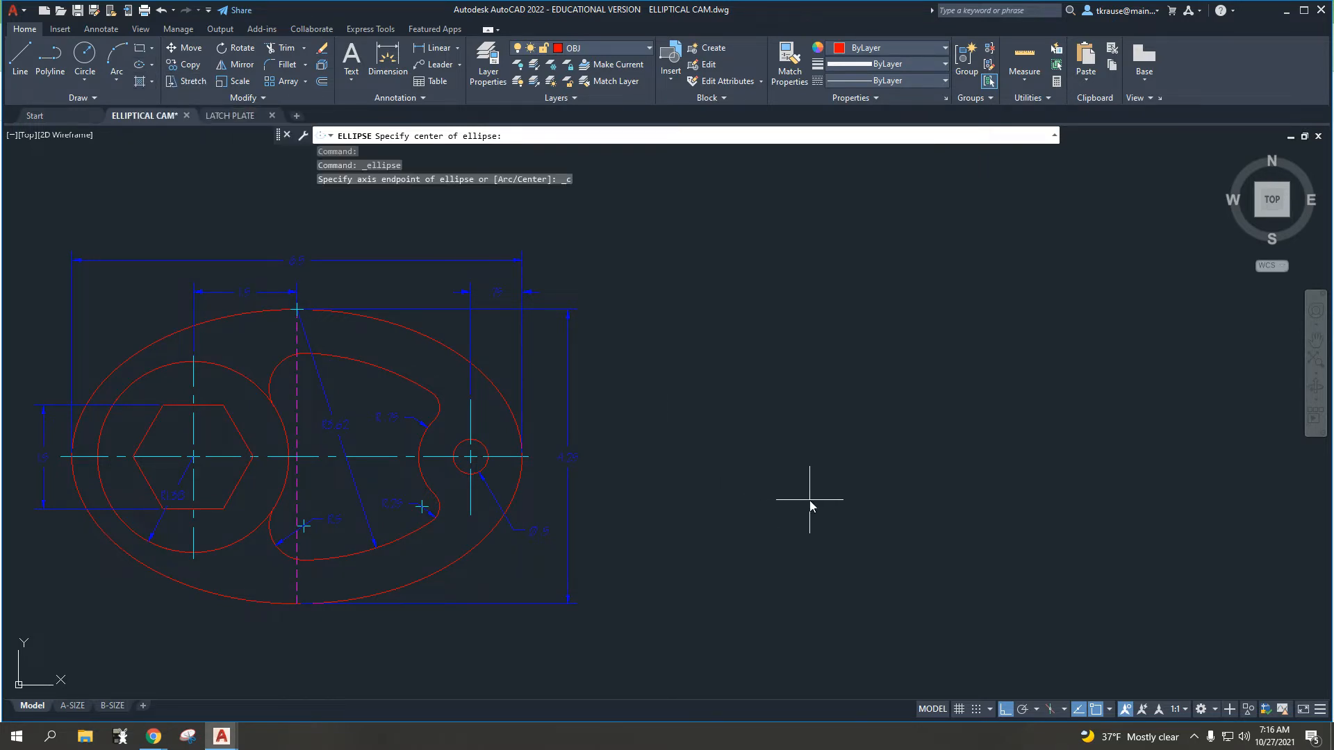
pyautogui.moveTo(810, 500)
pyautogui.mouseDown(button='middle')
pyautogui.moveTo(548, 427)
pyautogui.moveTo(781, 439)
pyautogui.mouseUp(button='middle')
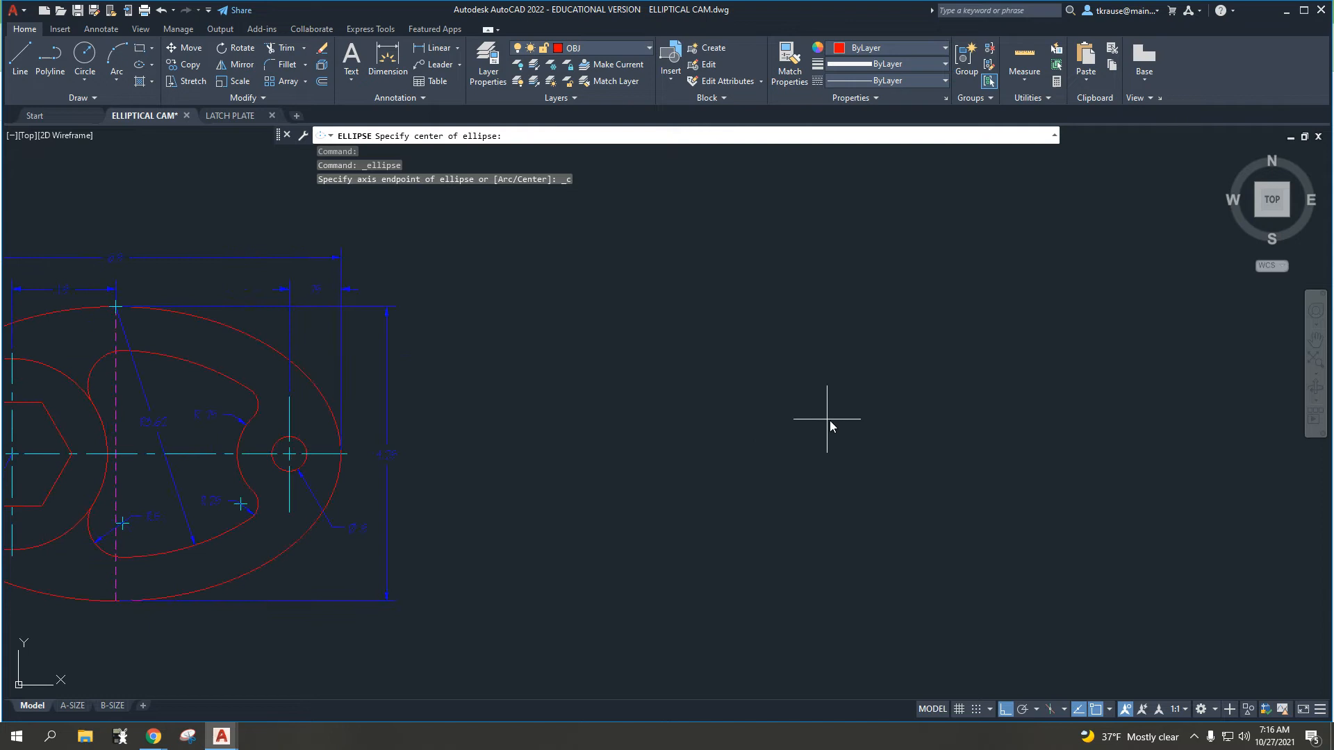
pyautogui.click(883, 445)
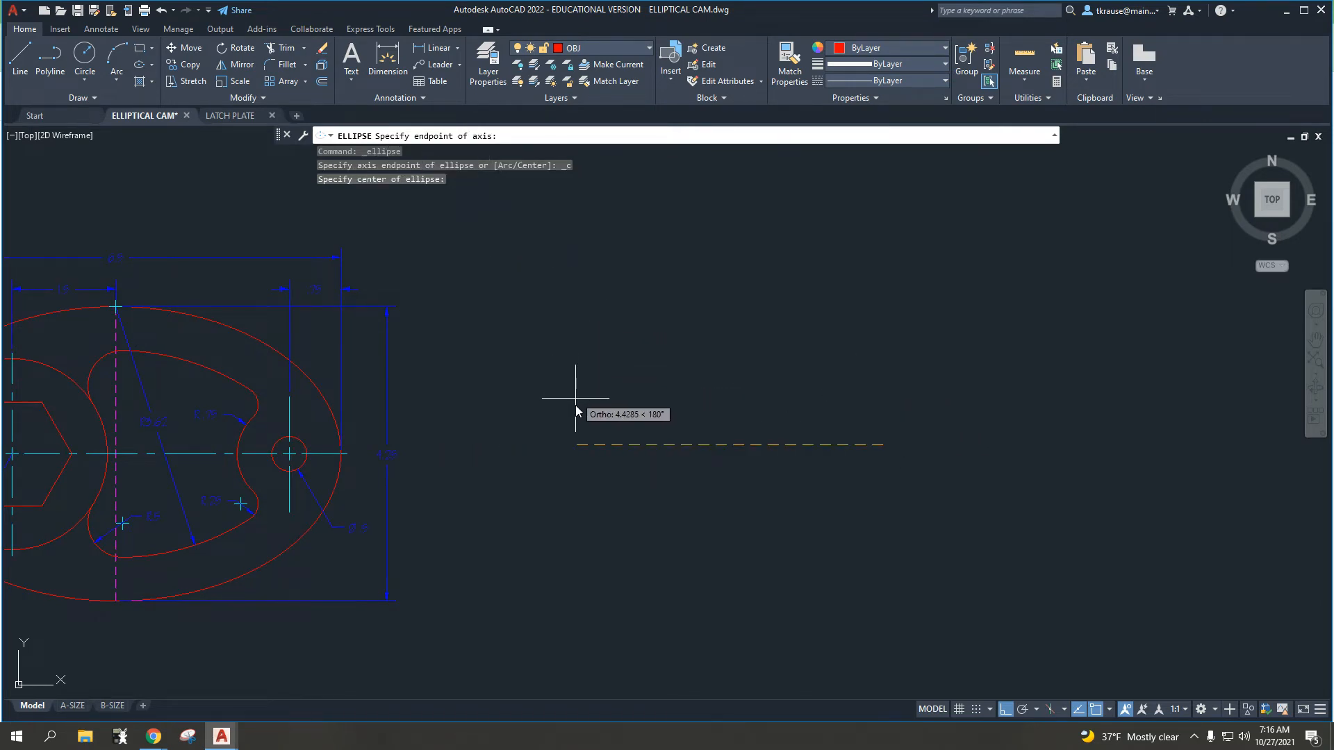
# - Set the ellipse's horizontal axis endpoint 3.25 from its centre
pyautogui.moveTo(576, 414); pyautogui.dragTo(681, 398, button='middle')
pyautogui.scroll(1, 258, 253)
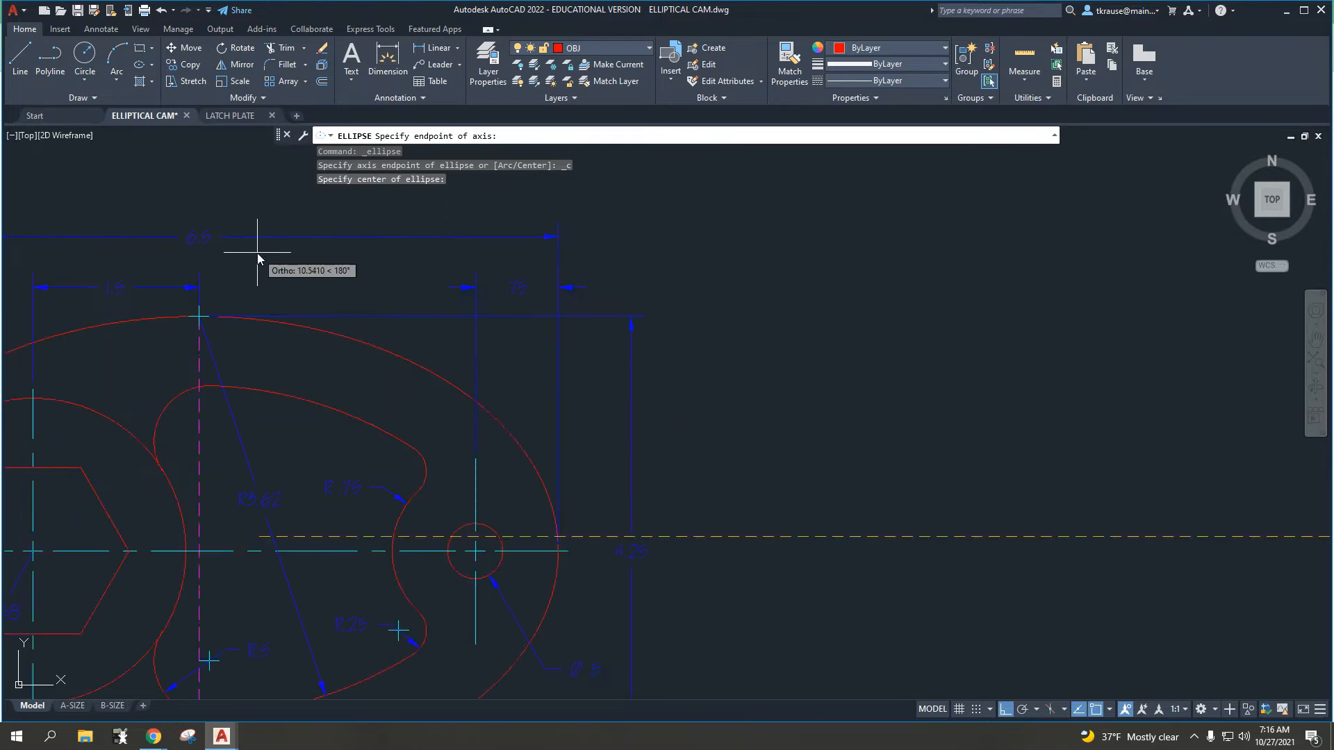
pyautogui.scroll(1, 258, 253)
pyautogui.moveTo(258, 253); pyautogui.dragTo(392, 344, button='middle')
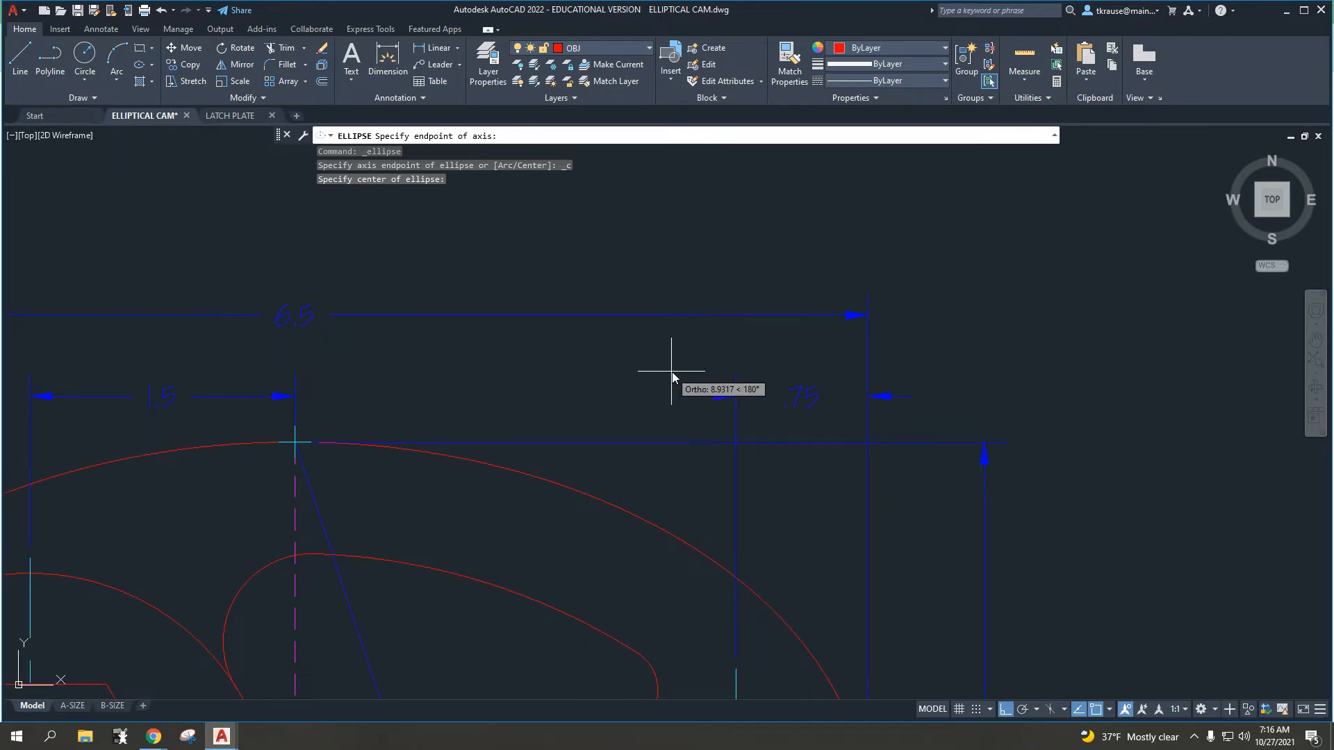
pyautogui.scroll(-3, 672, 376)
pyautogui.moveTo(803, 373); pyautogui.dragTo(586, 378, button='middle')
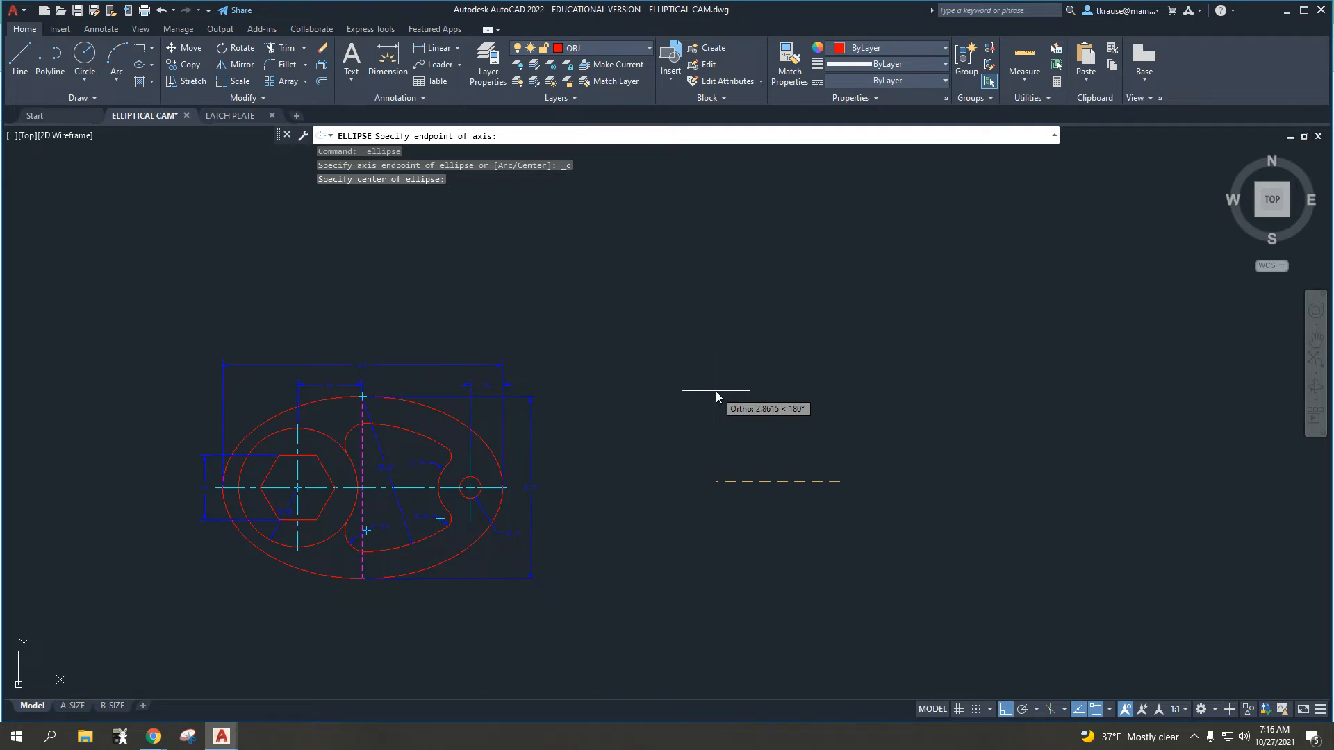
pyautogui.write('.25')
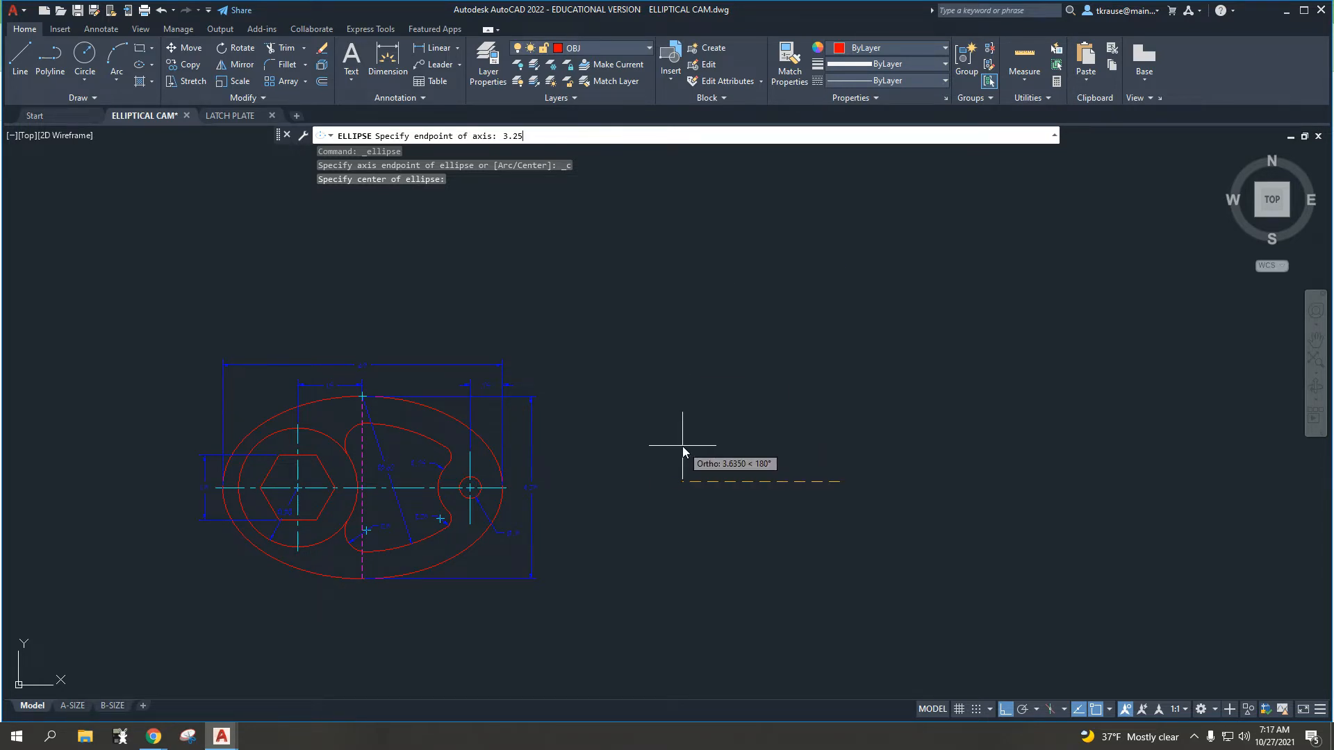
pyautogui.press('Return')
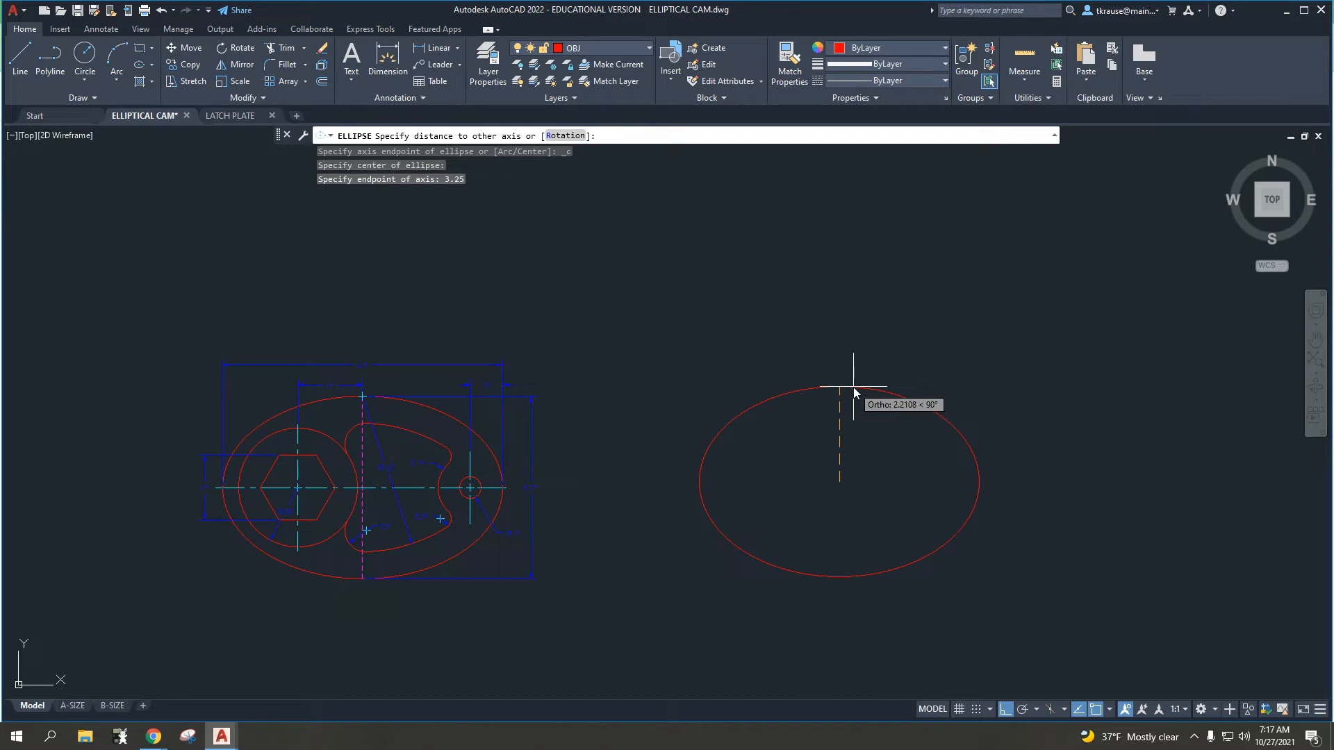
# - Complete the ellipse with a distance of 2.125 to the other axis
pyautogui.scroll(4, 537, 492)
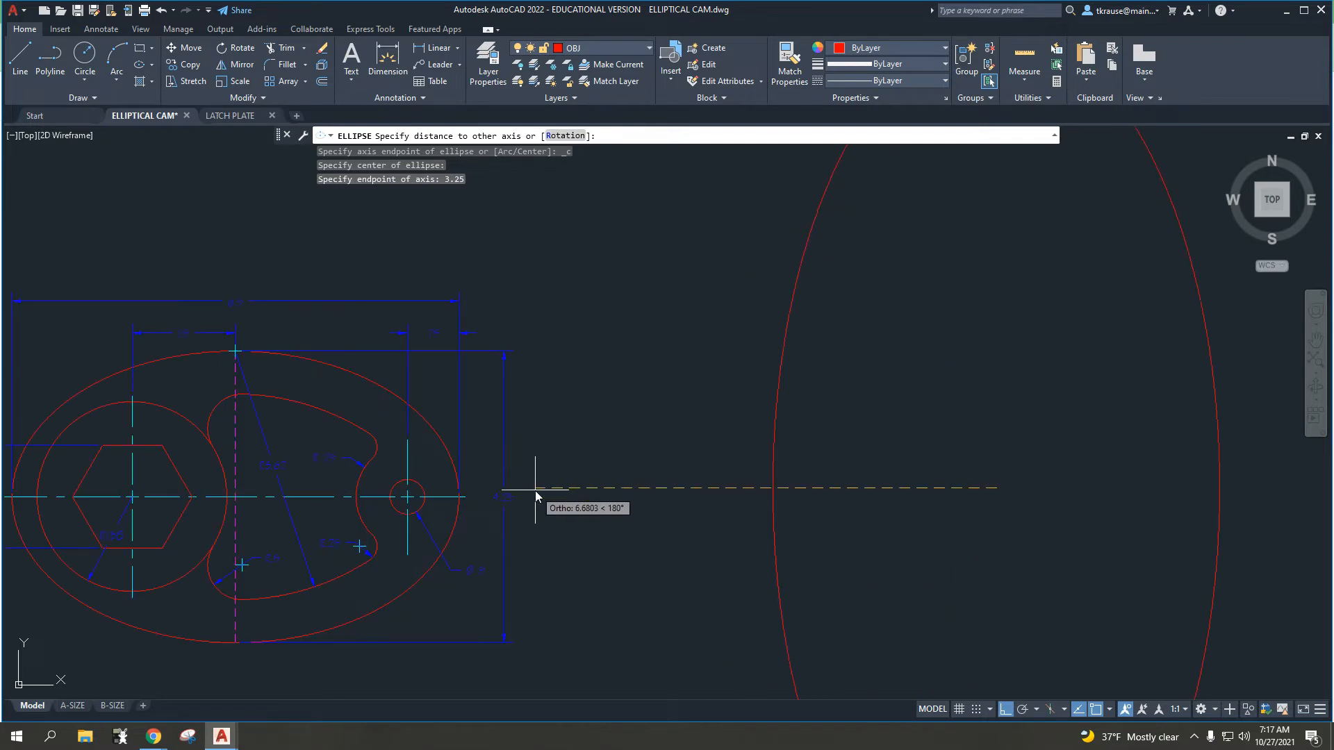
pyautogui.scroll(5, 511, 548)
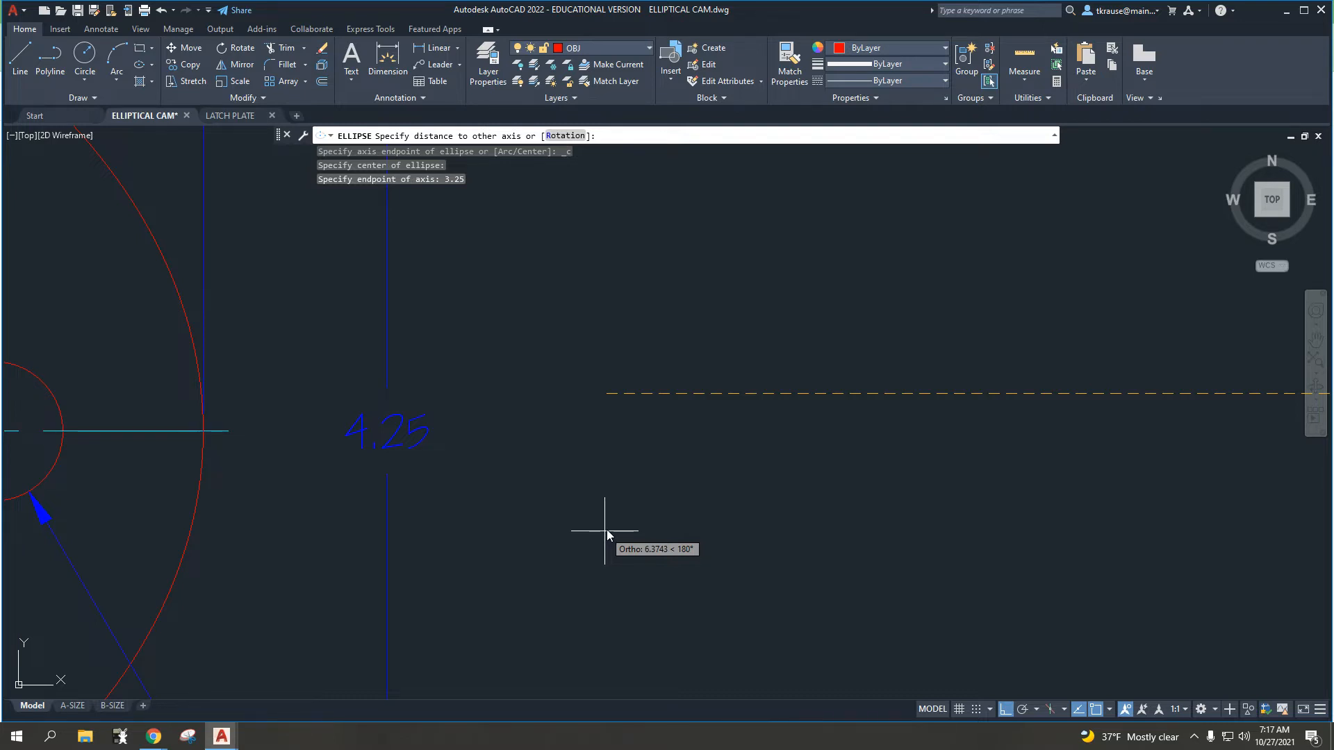
pyautogui.scroll(-5, 714, 510)
pyautogui.moveTo(765, 485); pyautogui.dragTo(563, 472, button='middle')
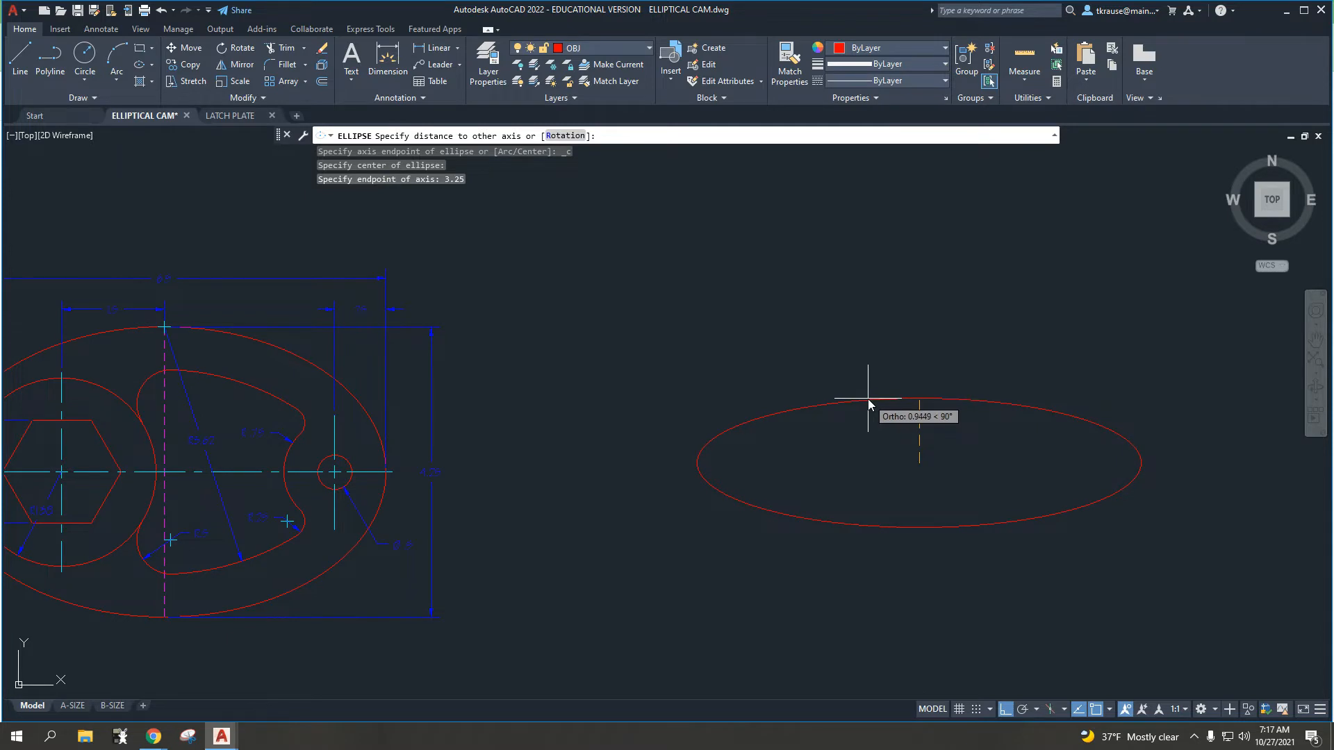
pyautogui.write('125')
pyautogui.press('Return')
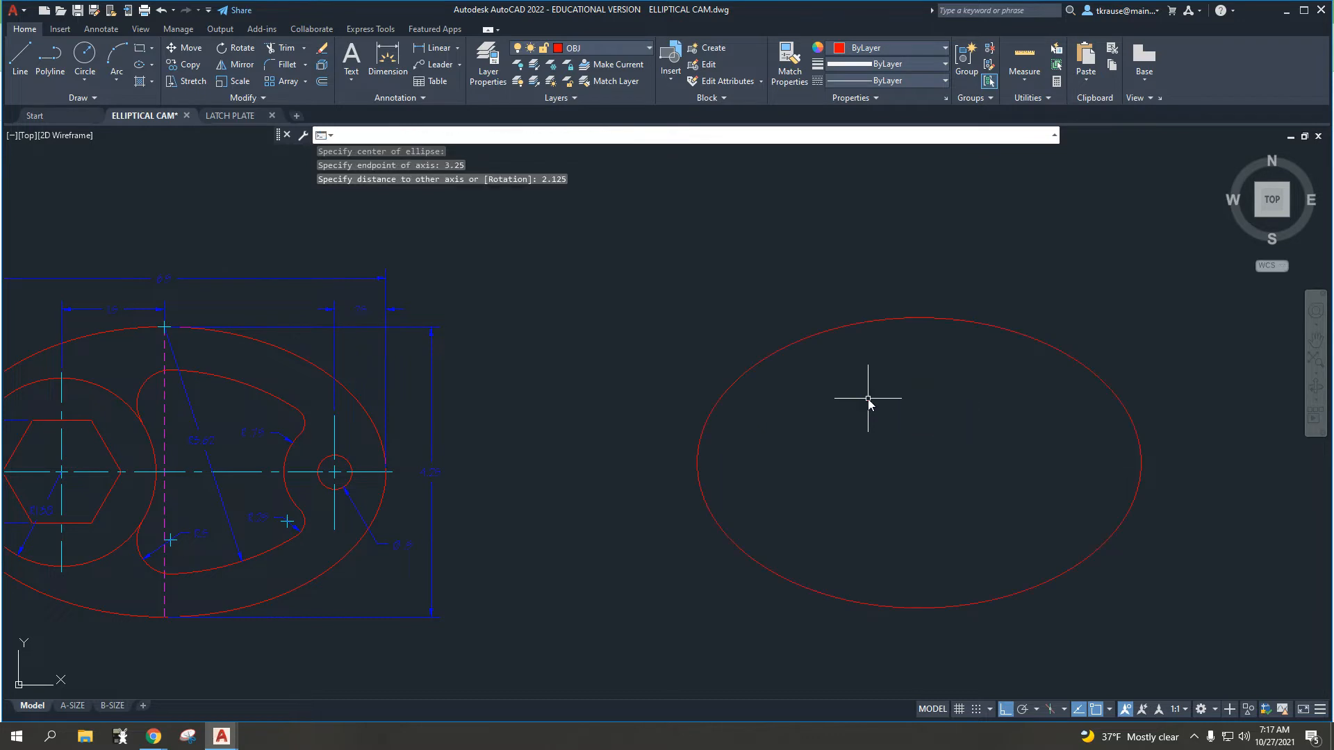
pyautogui.press('Escape')
# - Make CONST the current layer
pyautogui.scroll(-3, 852, 417)
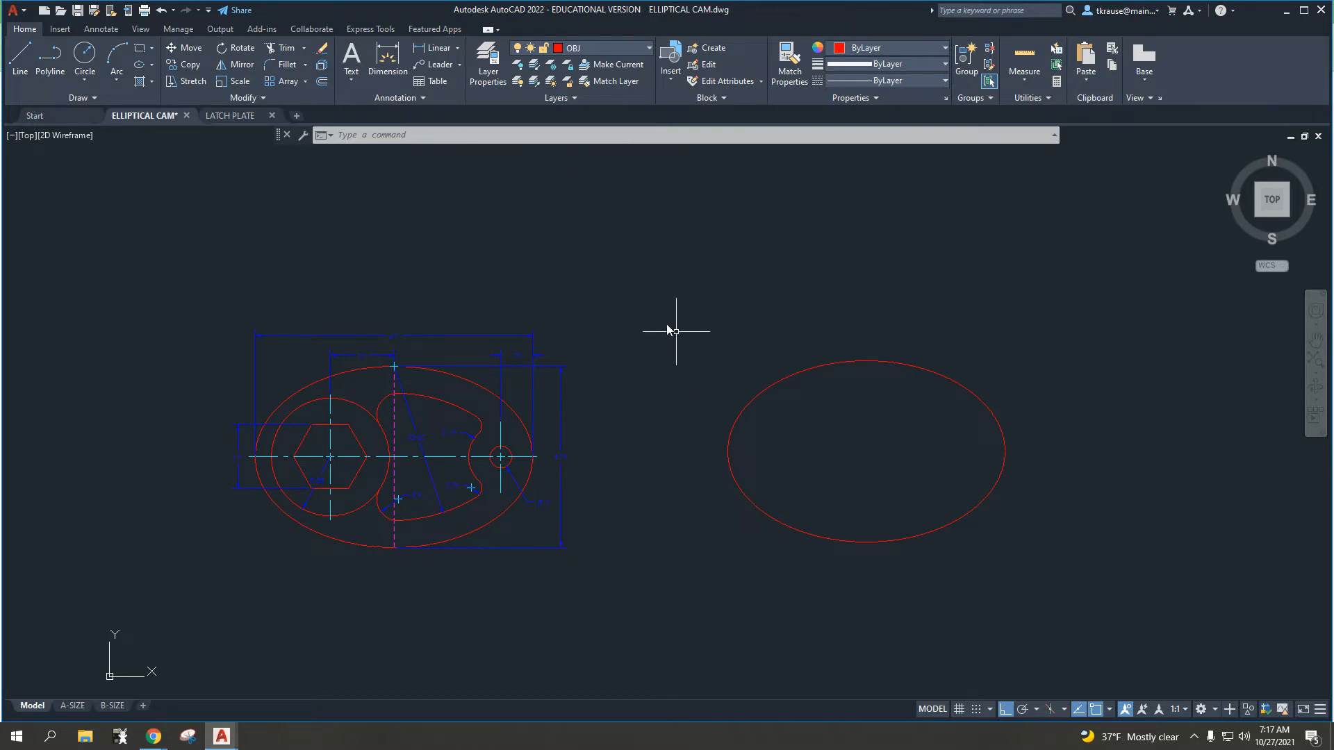
pyautogui.click(616, 47)
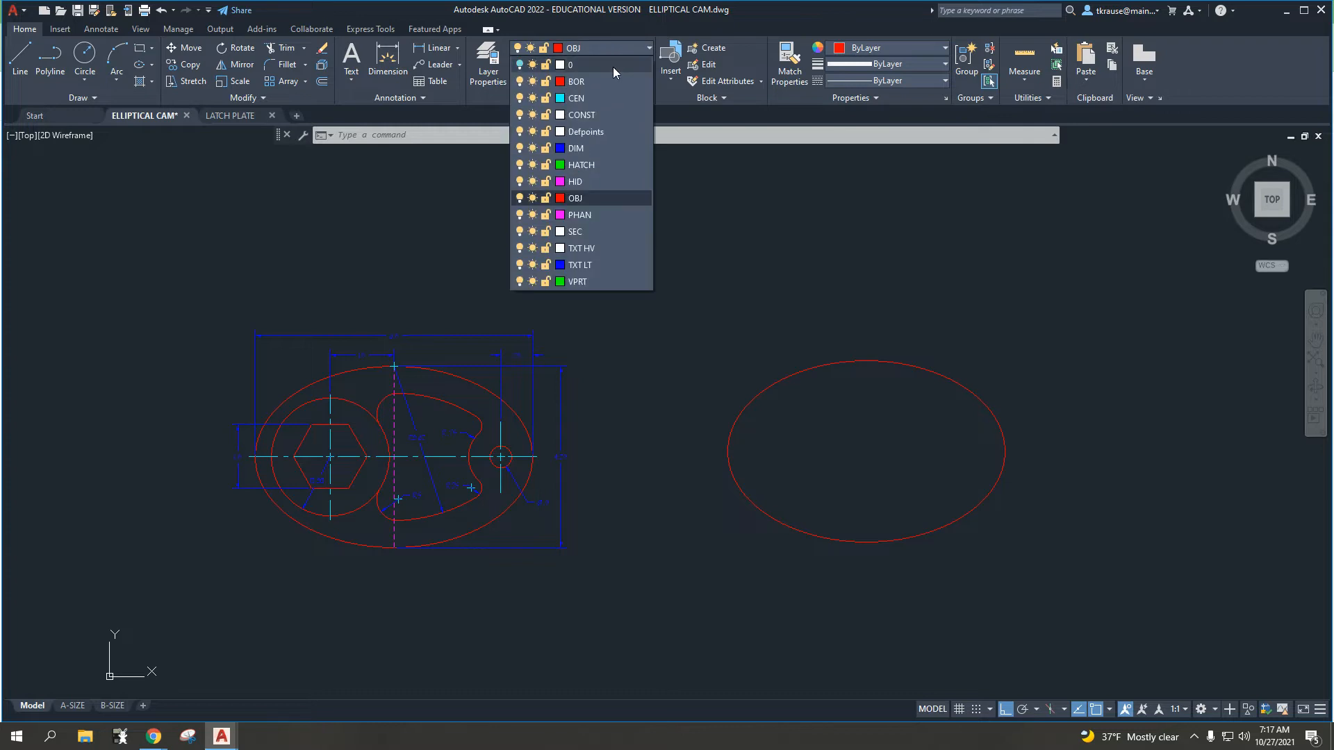
pyautogui.click(602, 116)
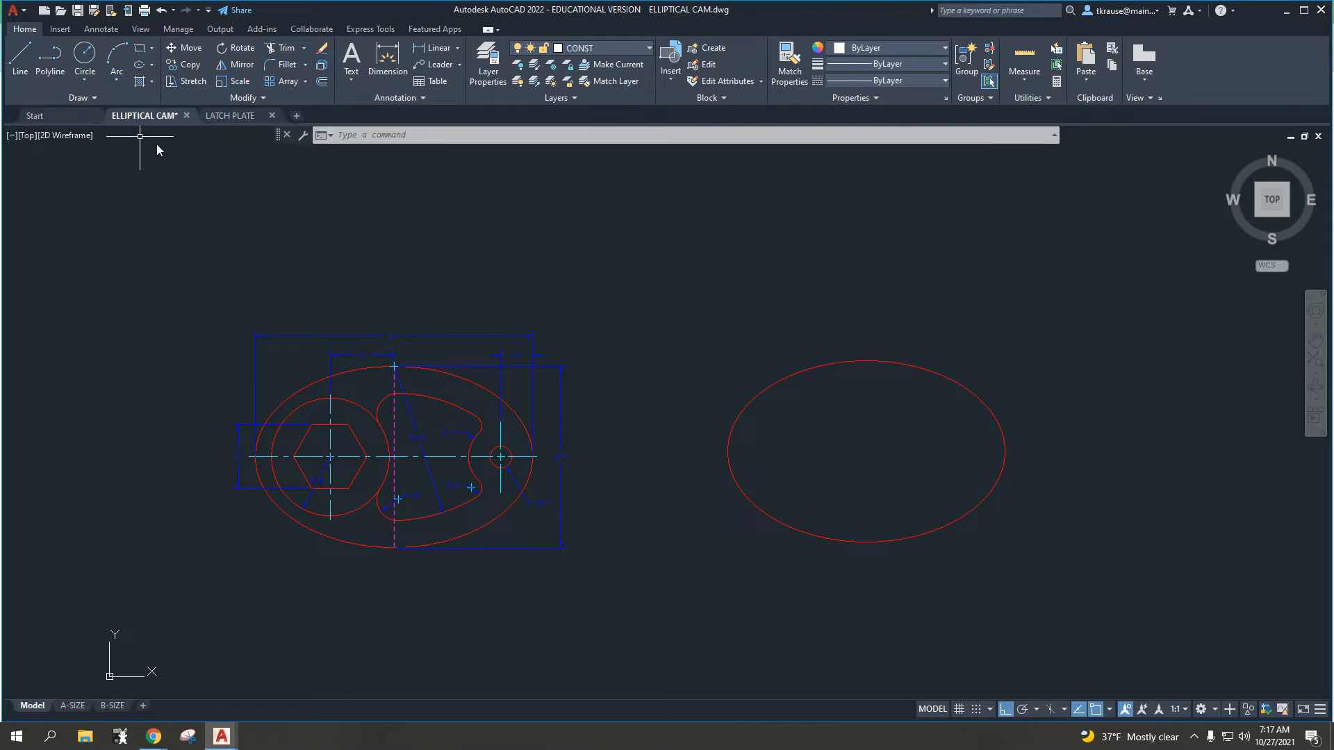
# - Draw one vertical and one horizontal construction line through the centre of the new ellipse
pyautogui.write('xl')
pyautogui.press('Return')
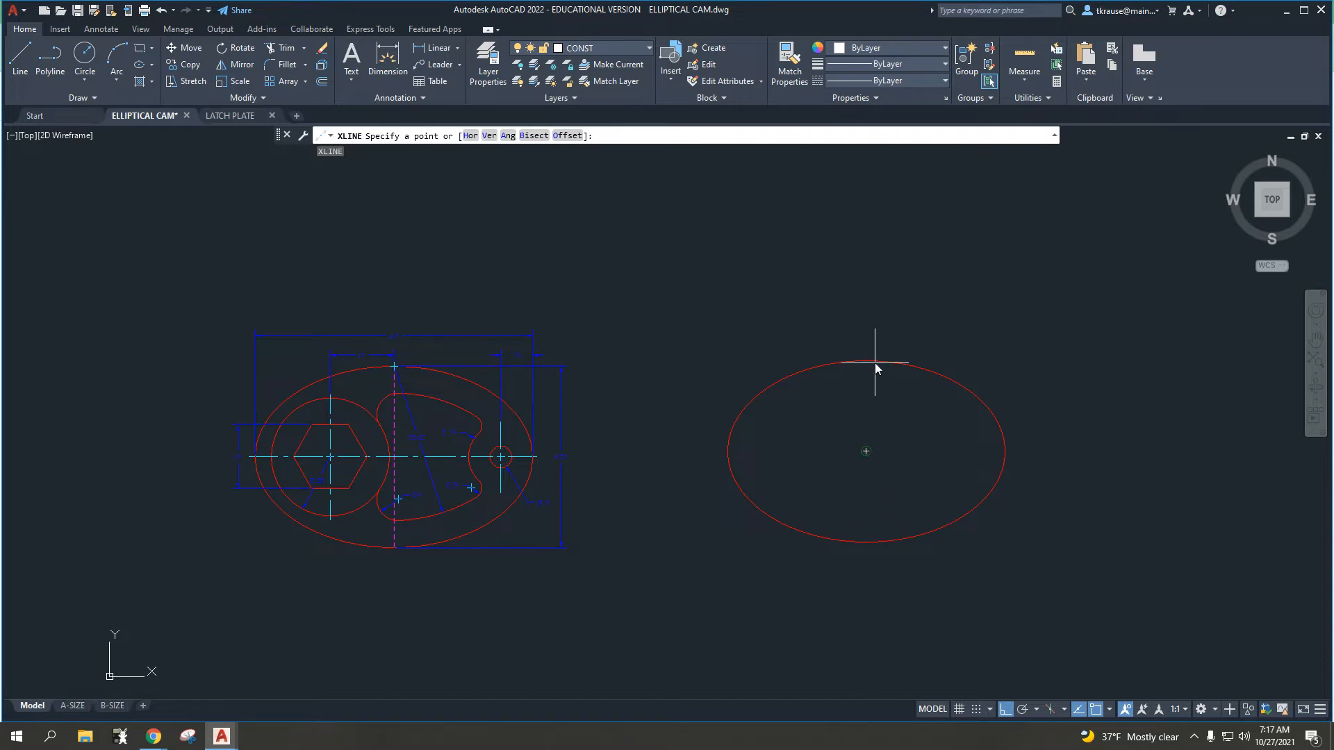
pyautogui.click(866, 453)
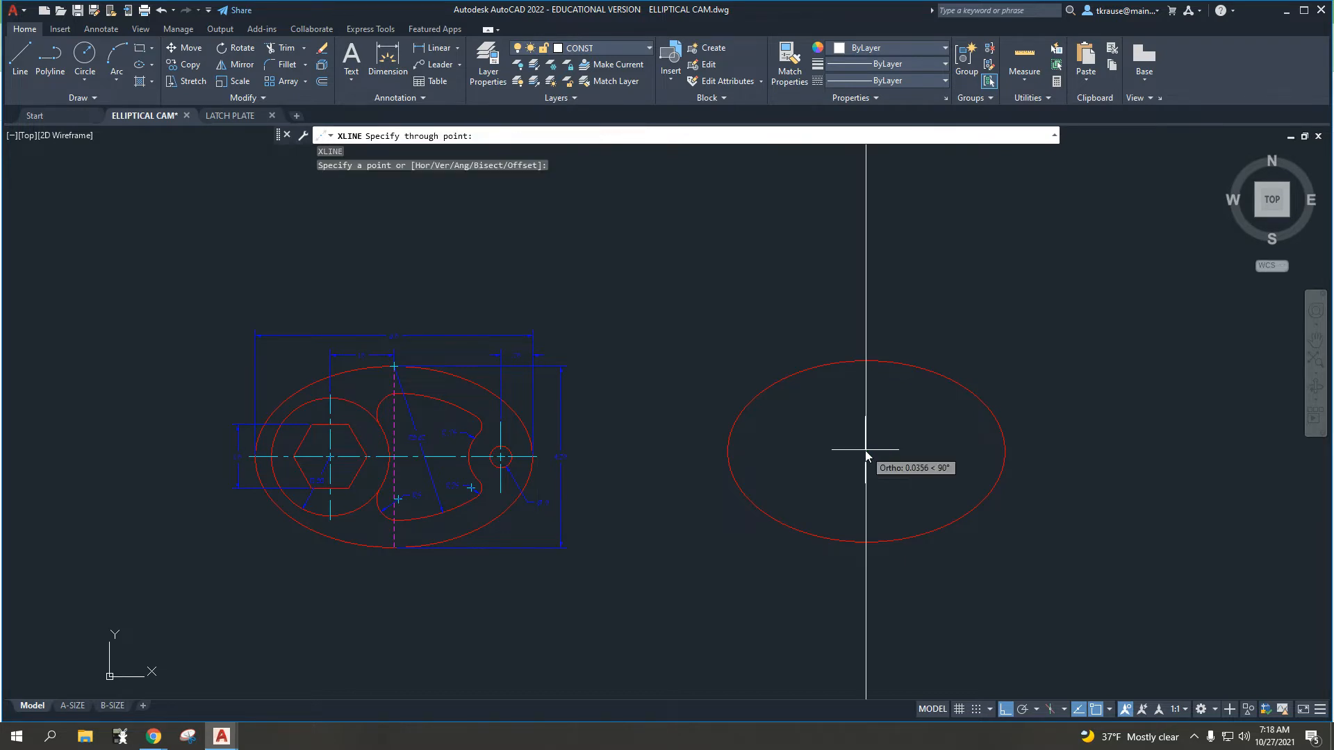
pyautogui.click(872, 306)
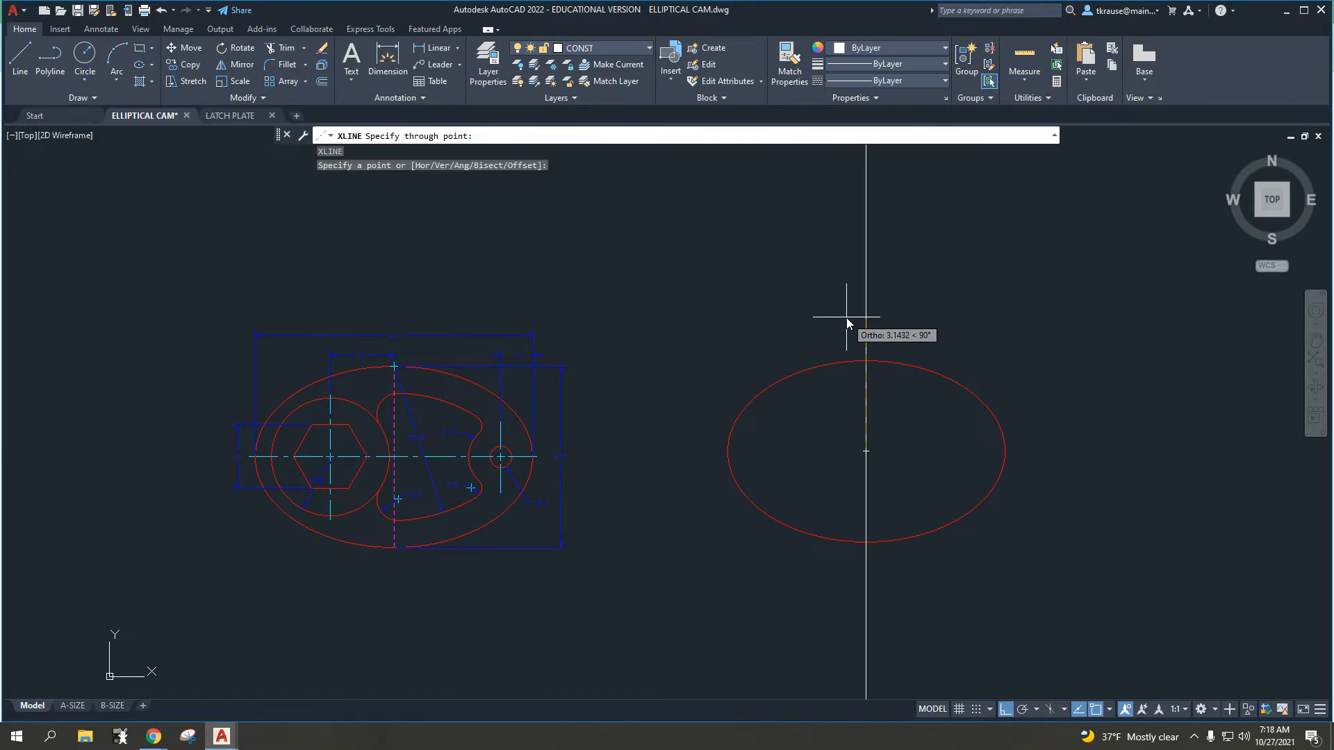
pyautogui.click(744, 364)
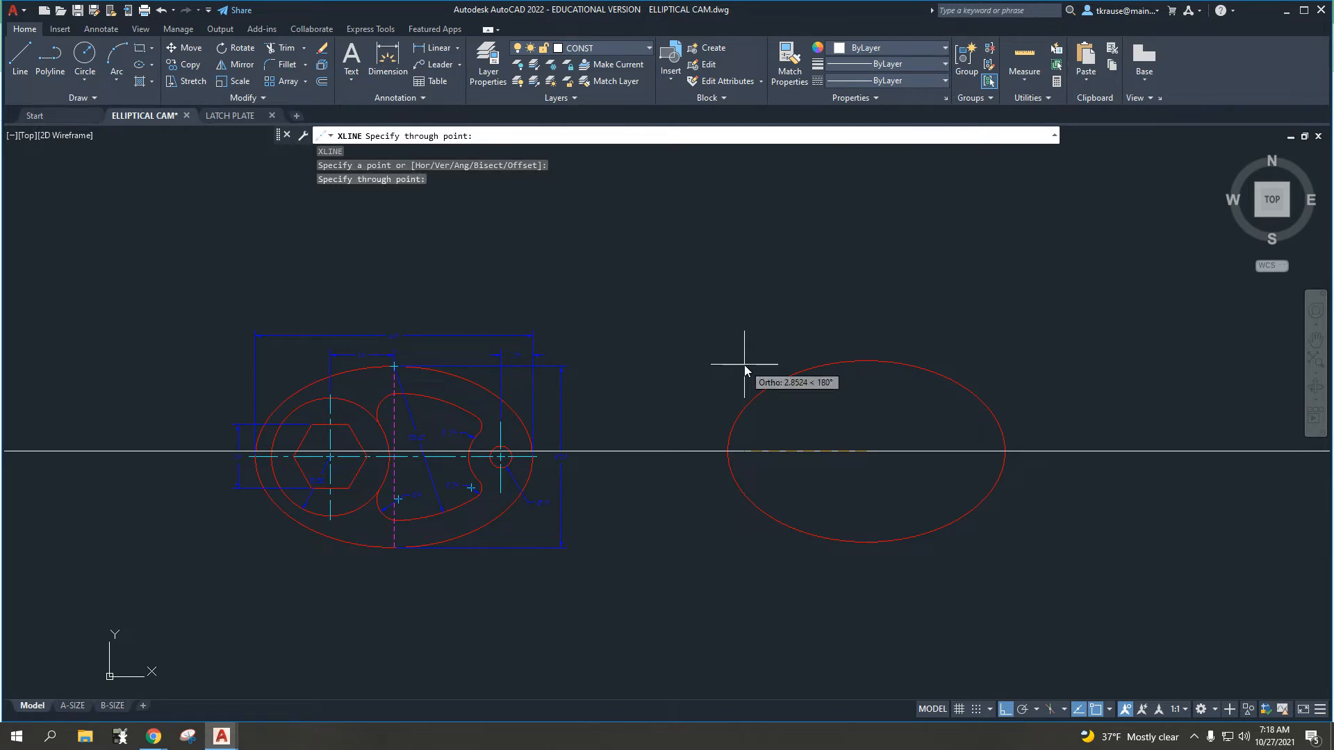
pyautogui.click(831, 314)
pyautogui.press('Escape')
pyautogui.press('Escape')
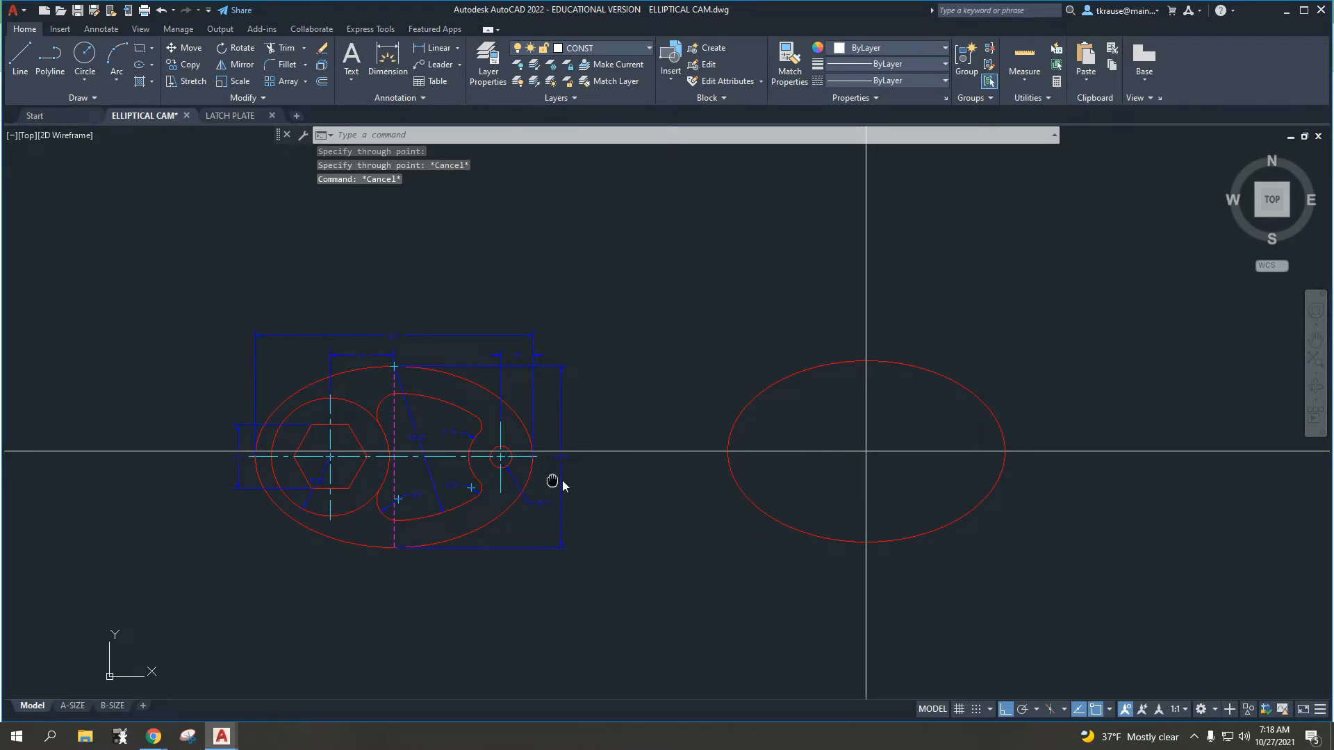
# - Move the vertical construction line through the new ellipse to the HID layer
pyautogui.scroll(3, 563, 485)
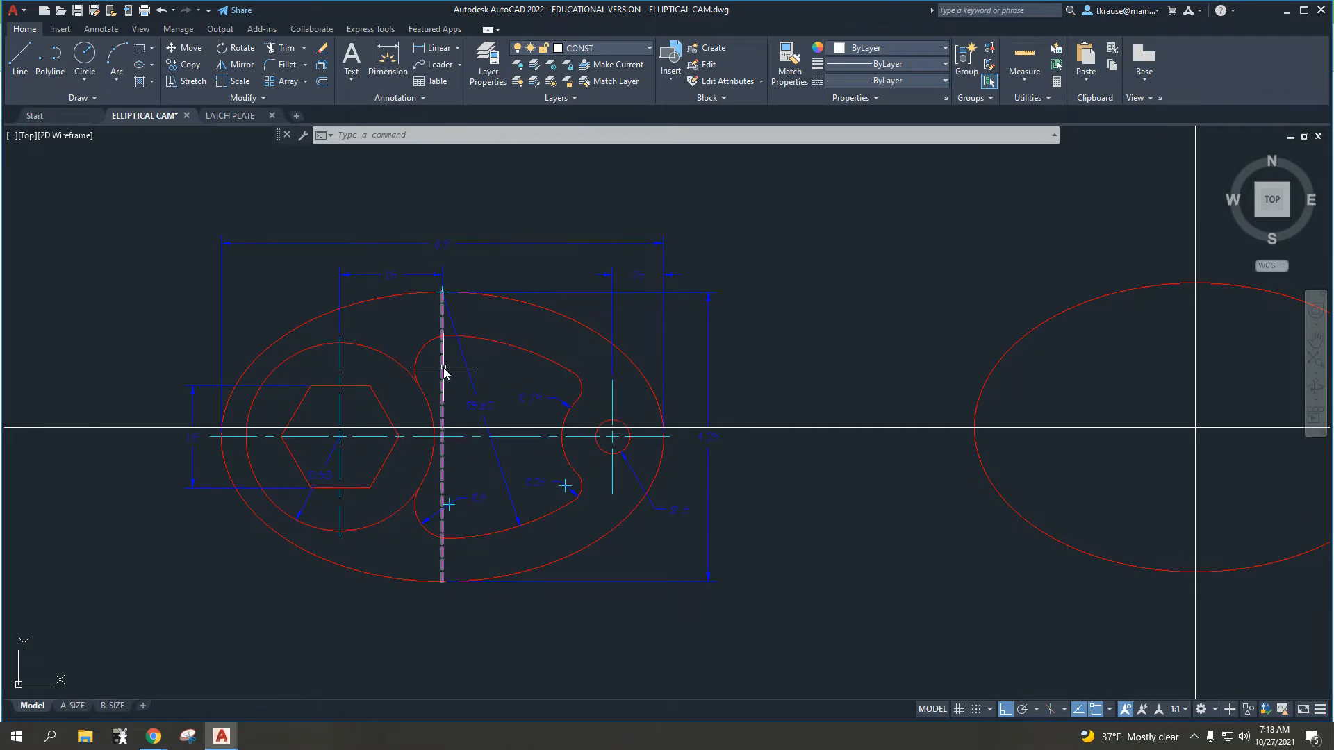
pyautogui.moveTo(444, 372); pyautogui.dragTo(427, 381, button='middle')
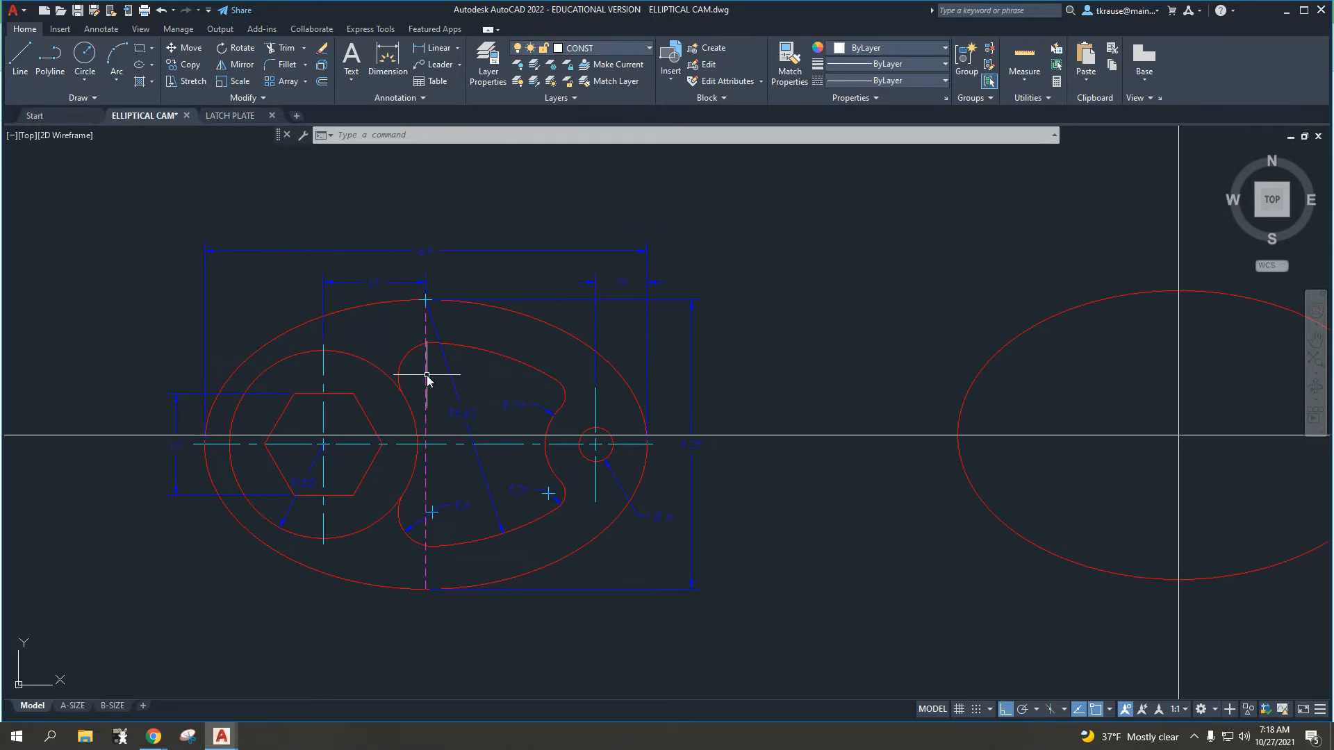
pyautogui.moveTo(424, 377)
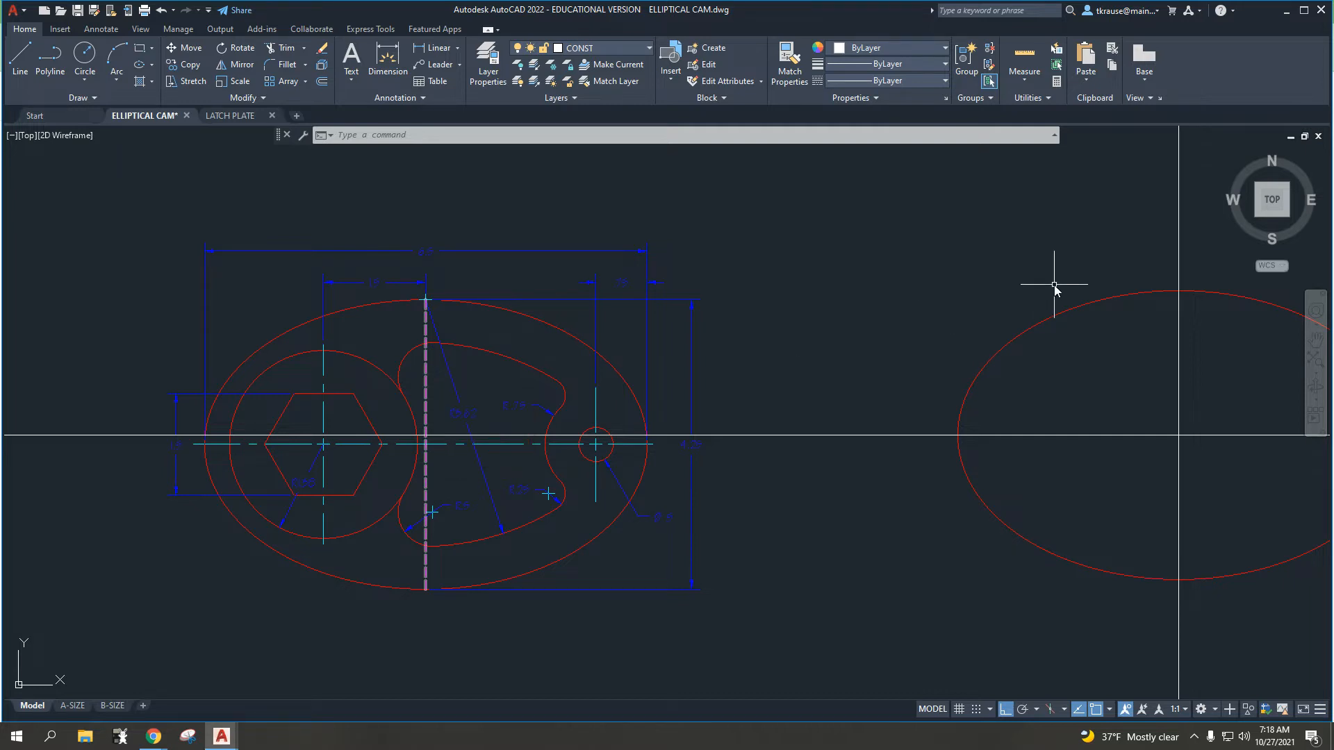
pyautogui.moveTo(1055, 286); pyautogui.dragTo(976, 295, button='middle')
pyautogui.click(1132, 242)
pyautogui.click(759, 167)
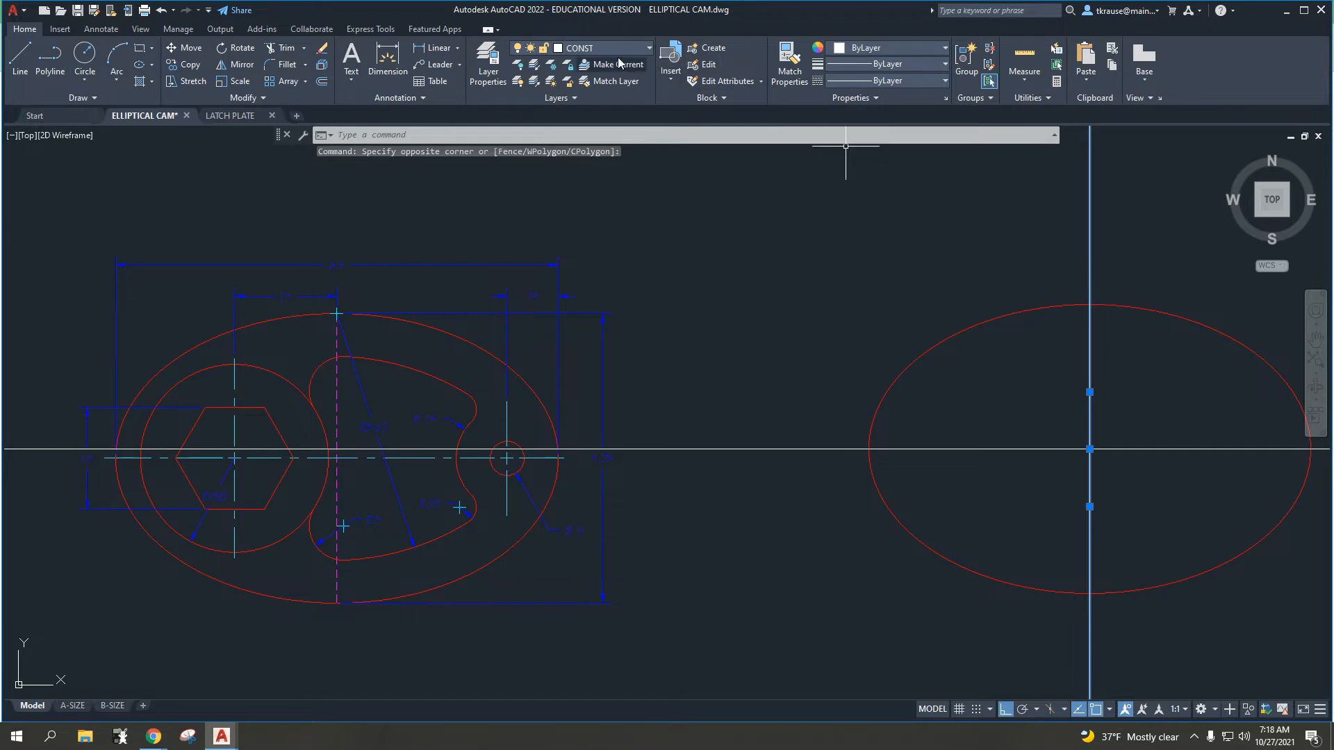
pyautogui.click(598, 47)
pyautogui.click(596, 183)
pyautogui.click(596, 183)
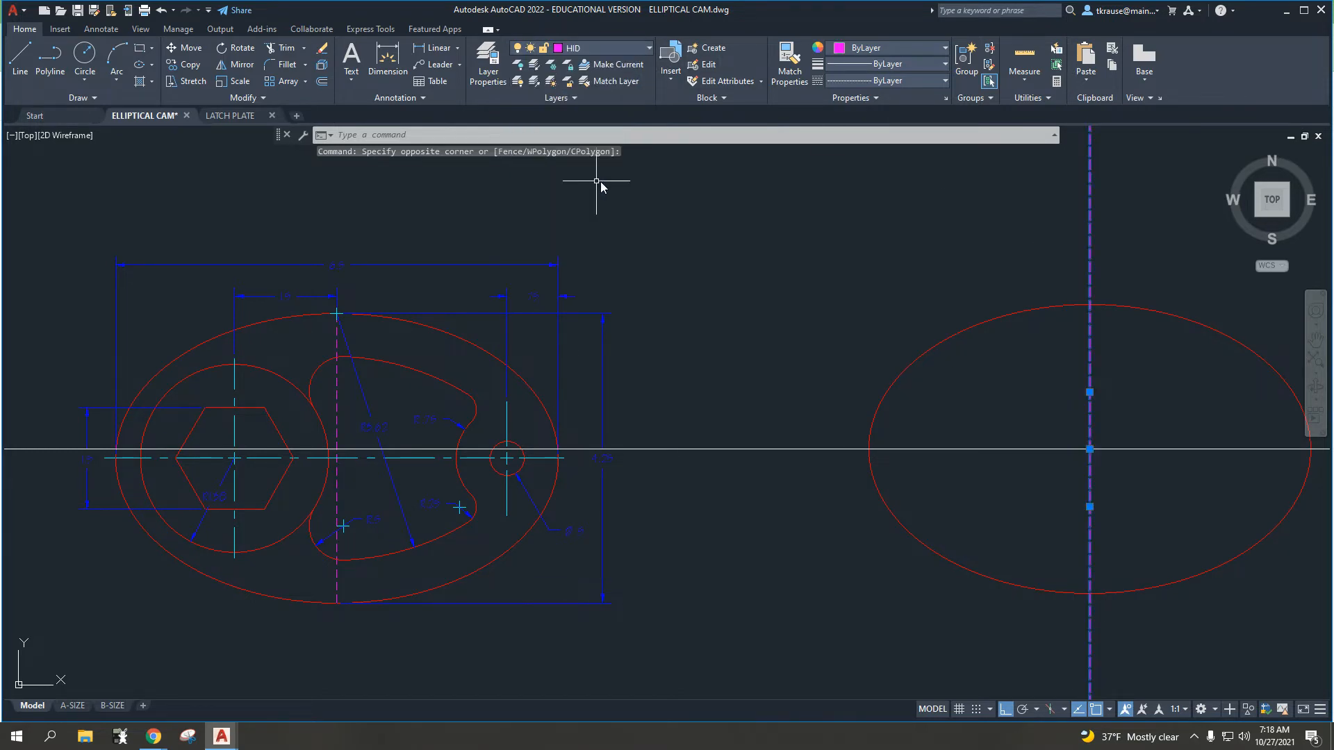
pyautogui.press('Escape')
pyautogui.press('Escape')
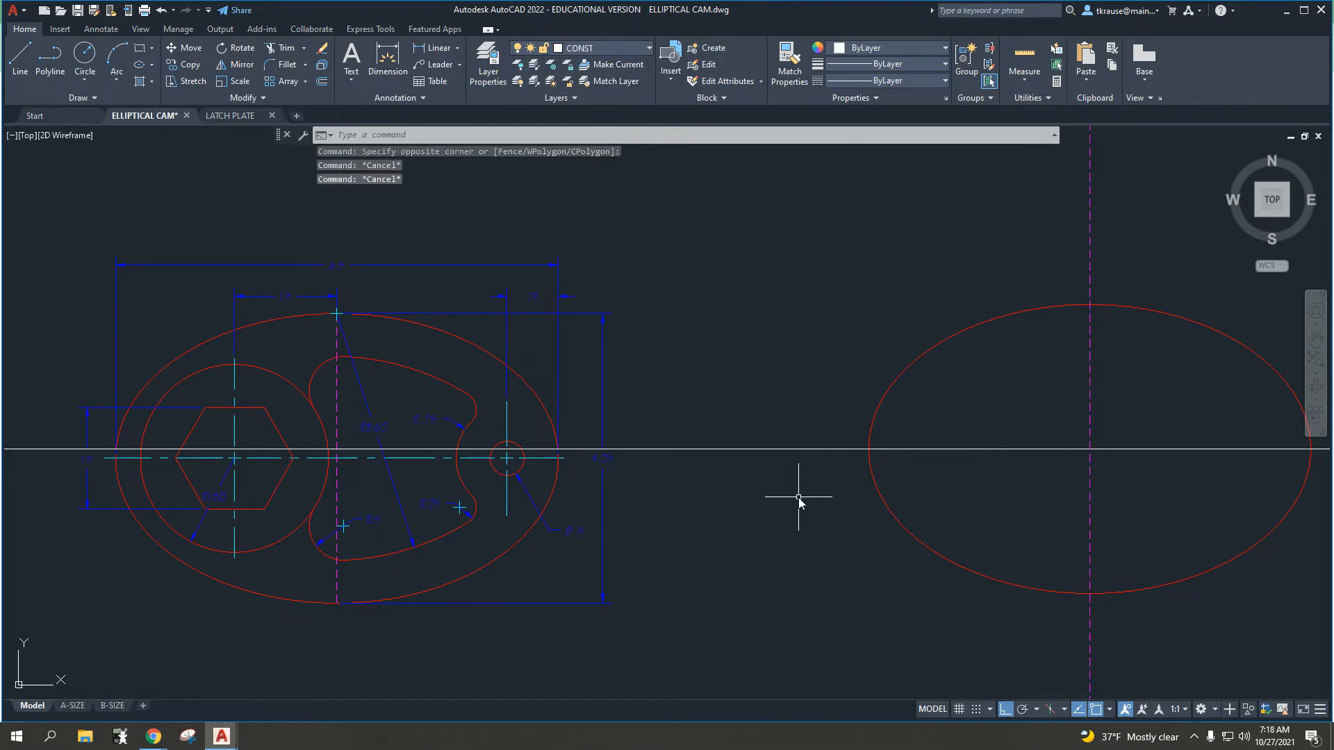
# - Move the horizontal construction line through the new ellipse to the CEN layer
pyautogui.click(797, 450)
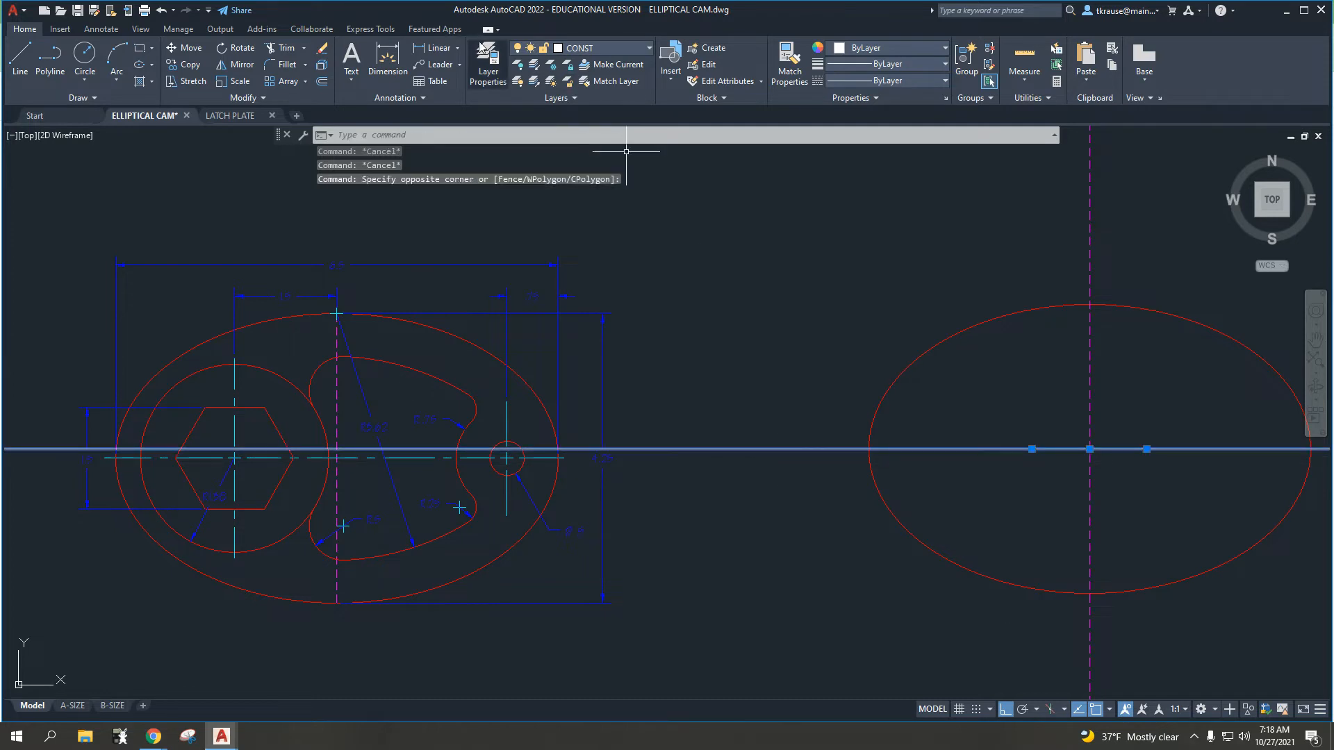
pyautogui.click(621, 46)
pyautogui.click(600, 94)
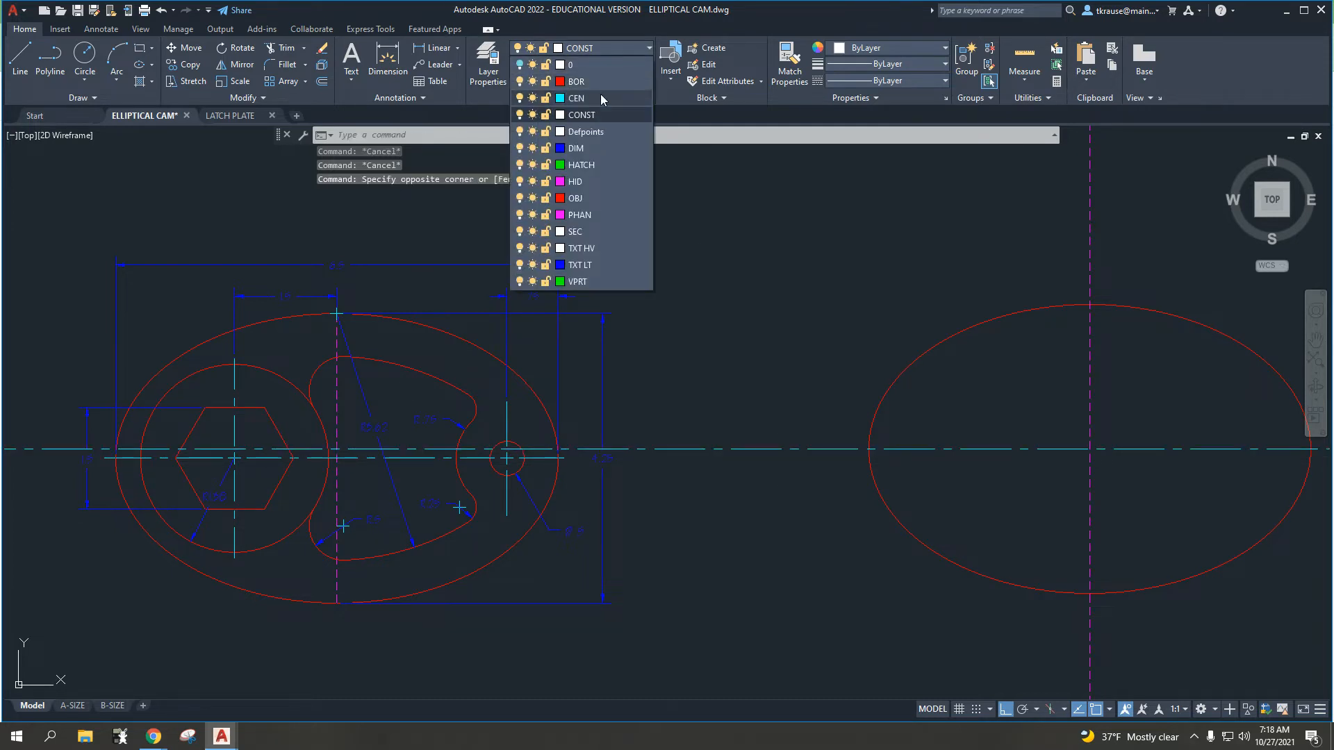
pyautogui.moveTo(819, 215); pyautogui.dragTo(798, 239, button='middle')
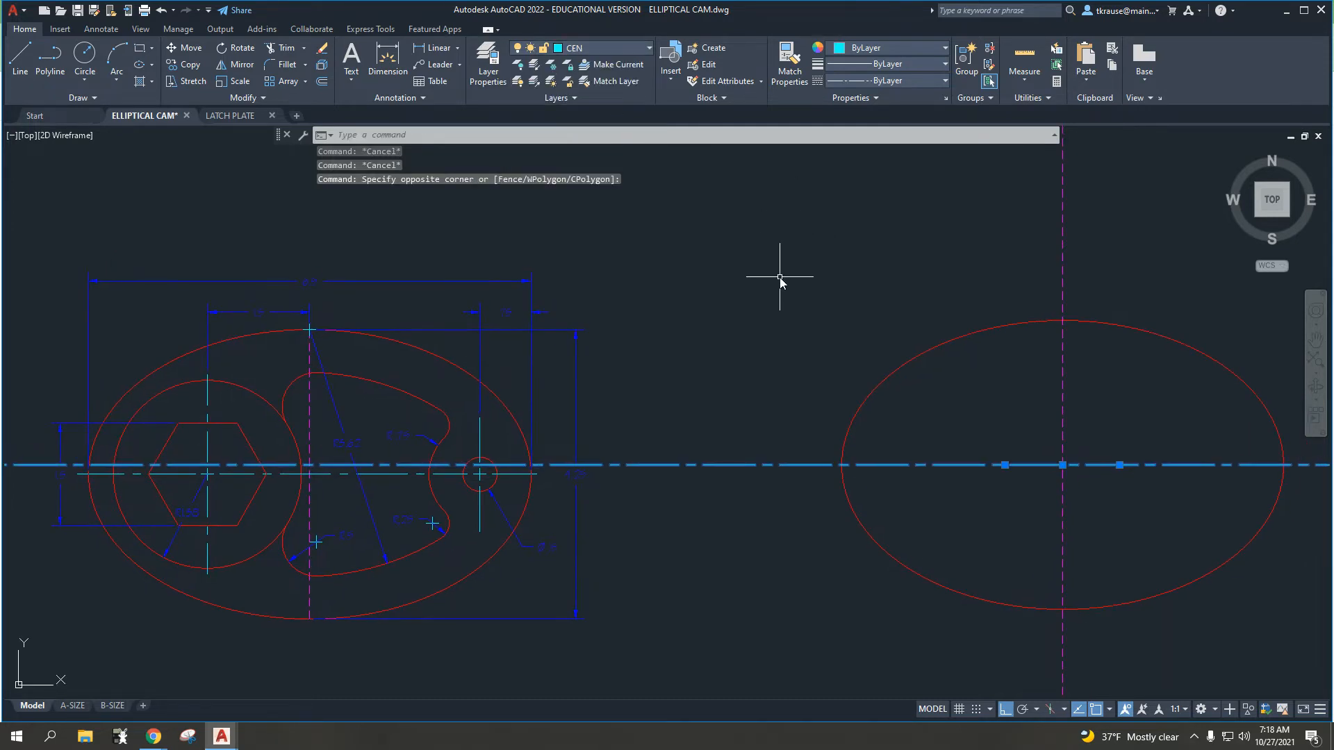
pyautogui.press('Escape')
pyautogui.press('Escape')
# - Examine the circle, hexagon, inner cutout and dimensions of the finished cam
pyautogui.scroll(-2, 728, 351)
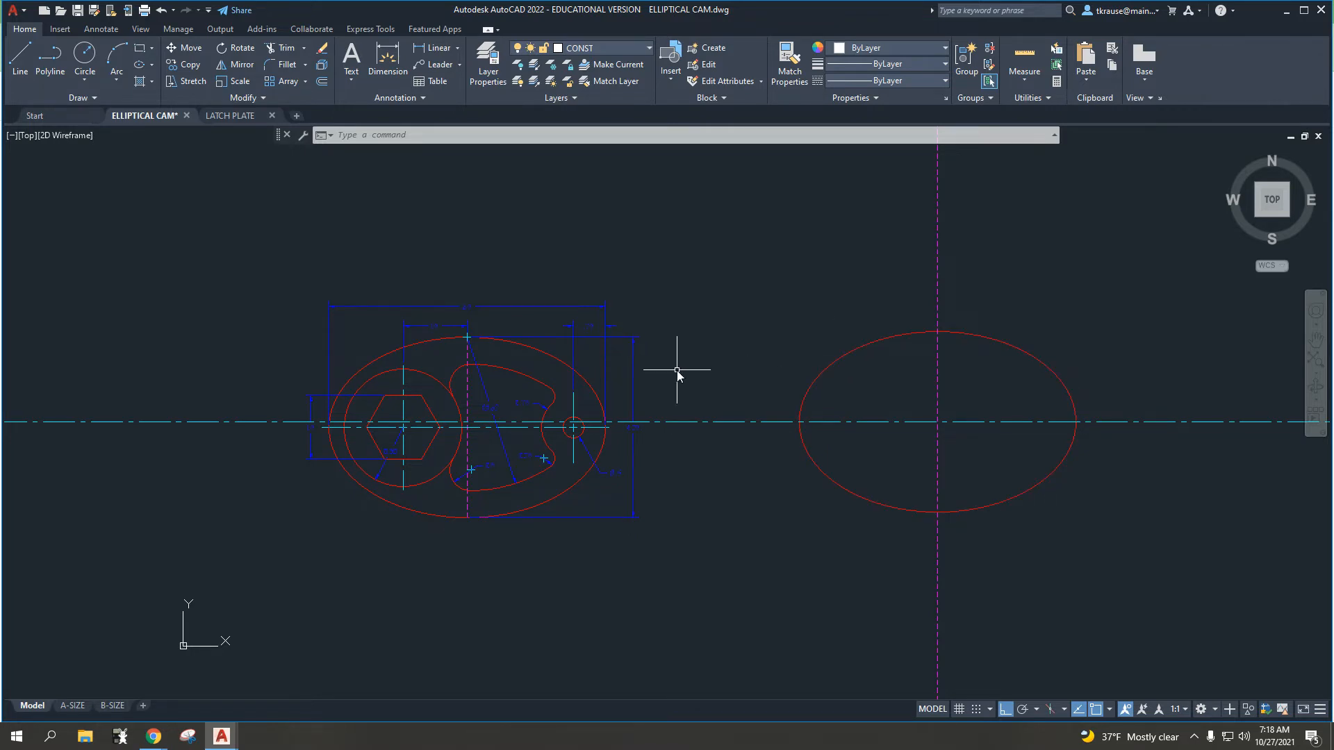
pyautogui.scroll(2, 527, 415)
pyautogui.scroll(3, 526, 414)
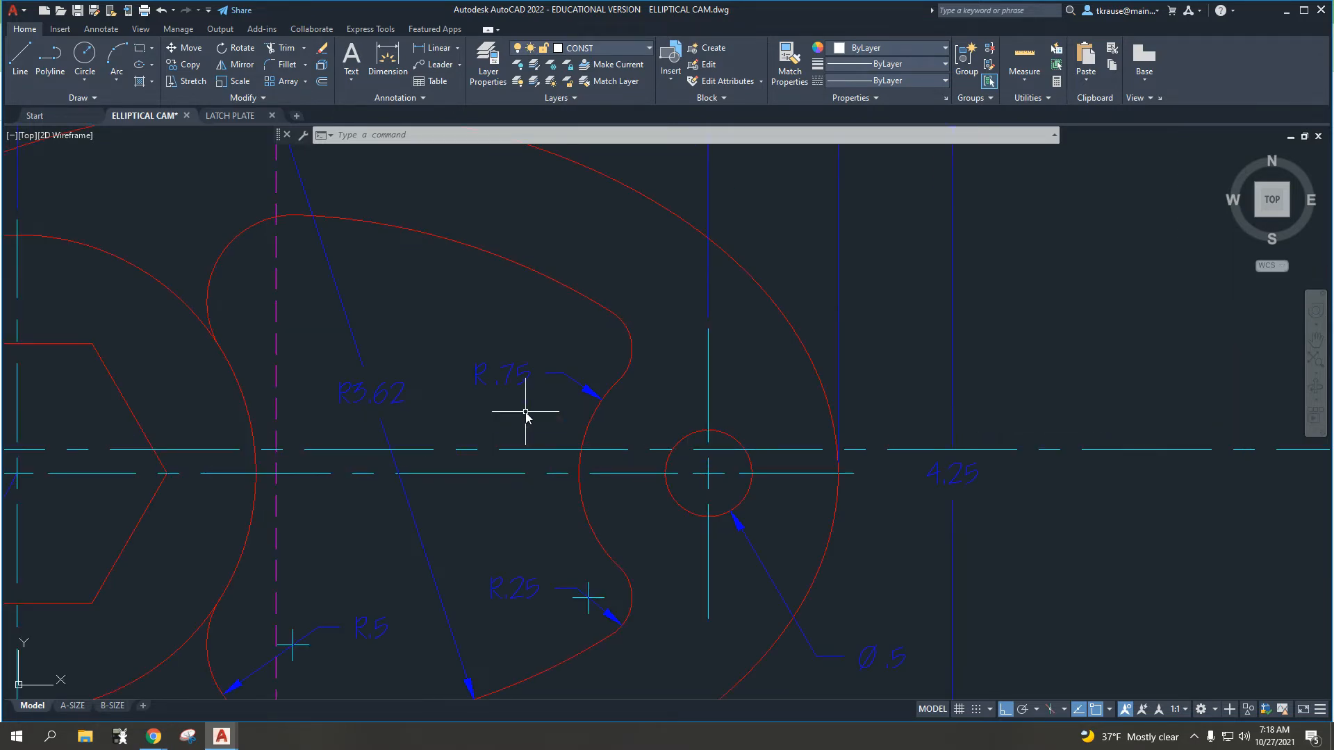
pyautogui.scroll(-4, 526, 415)
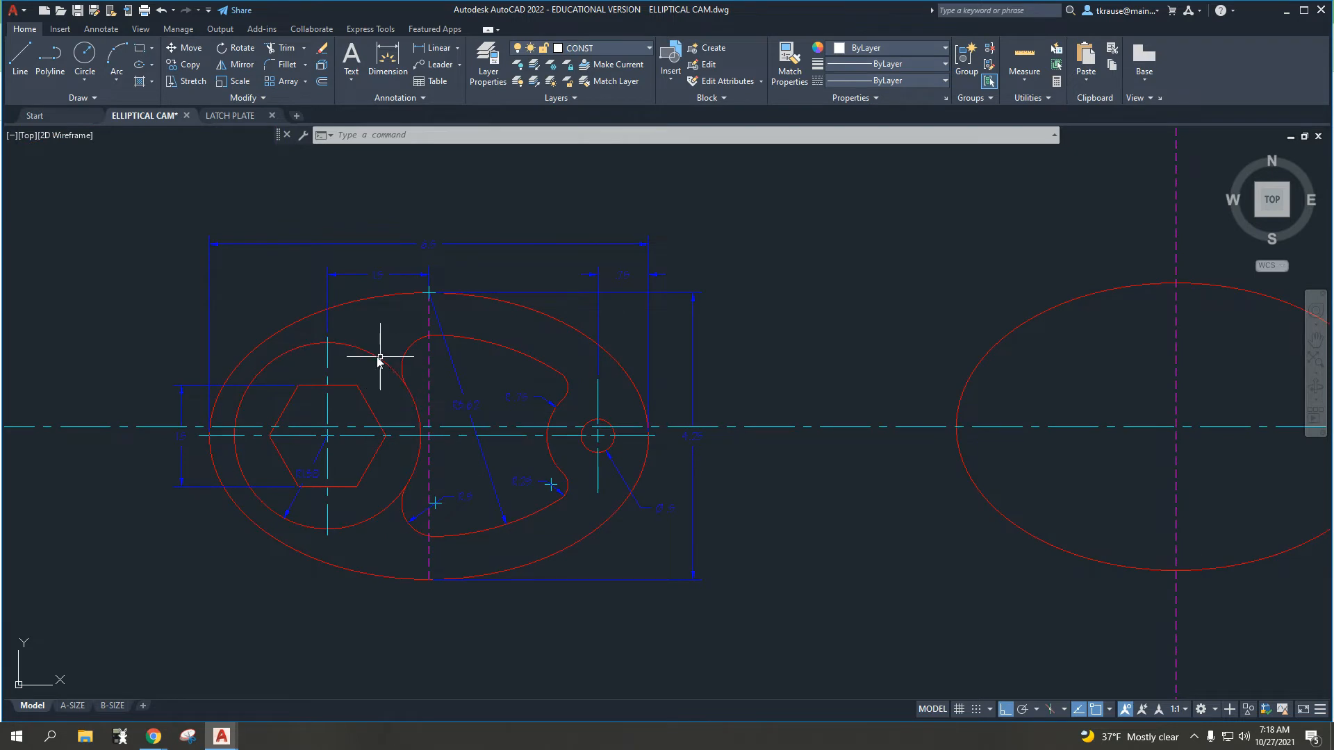
pyautogui.moveTo(372, 356)
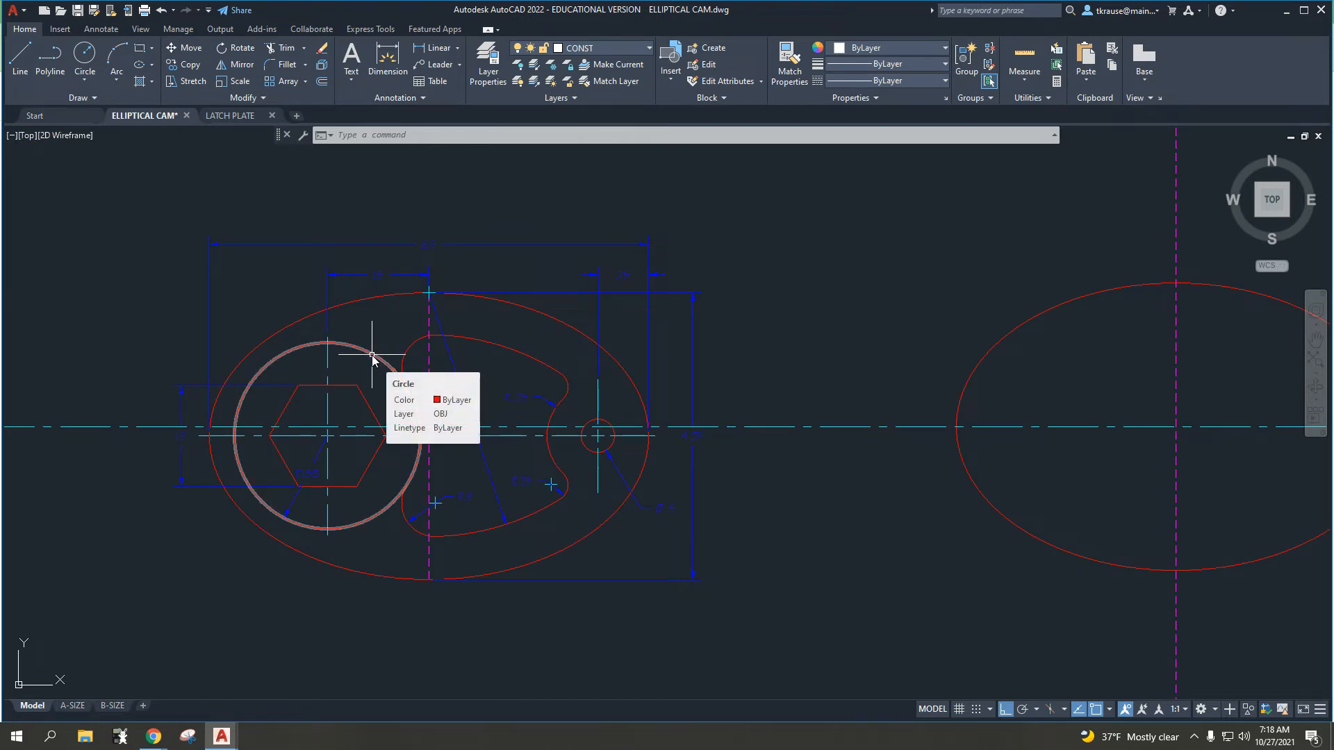
pyautogui.scroll(1, 389, 334)
pyautogui.moveTo(414, 298)
pyautogui.mouseDown(button='middle')
pyautogui.moveTo(416, 350)
pyautogui.moveTo(445, 387)
pyautogui.mouseUp(button='middle')
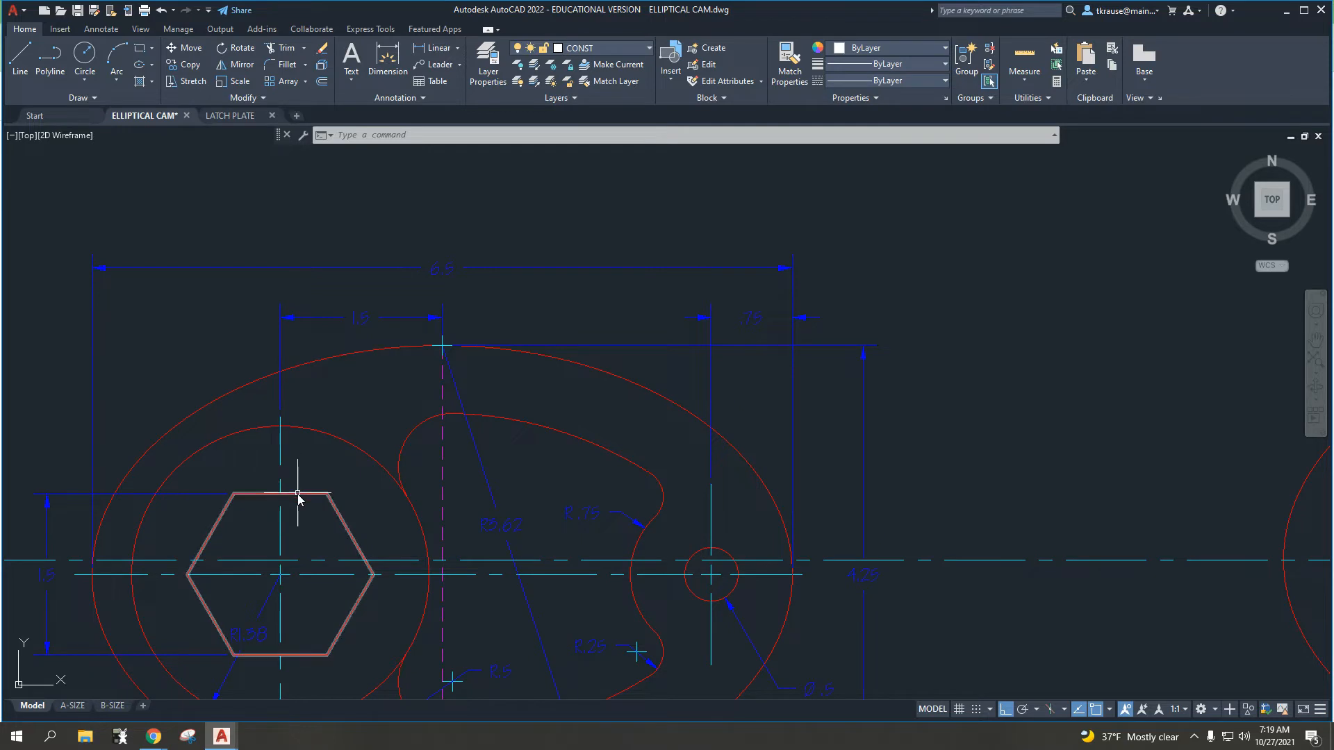
pyautogui.moveTo(298, 494); pyautogui.dragTo(328, 409, button='middle')
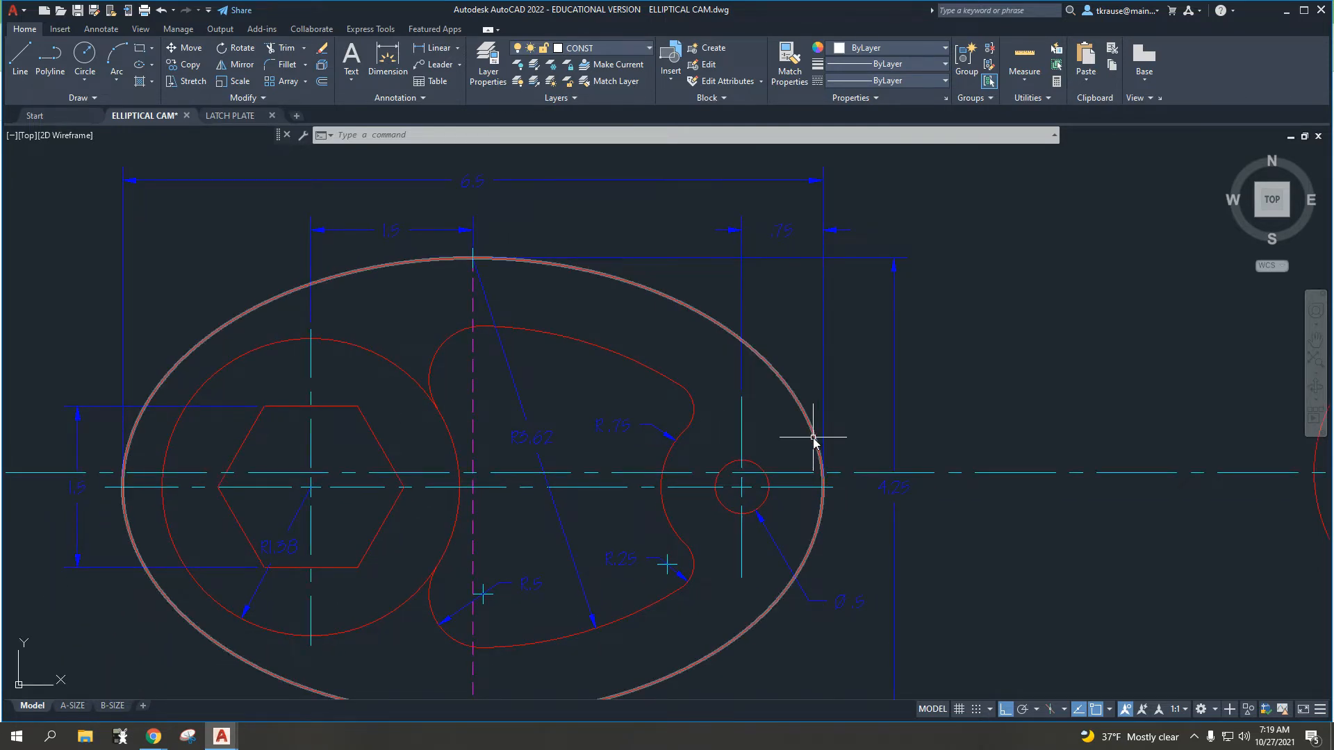
# - Trim the new horizontal centre line between the two ellipses and erase the leftover piece crossing the finished cam
pyautogui.write('trim')
pyautogui.press('Return')
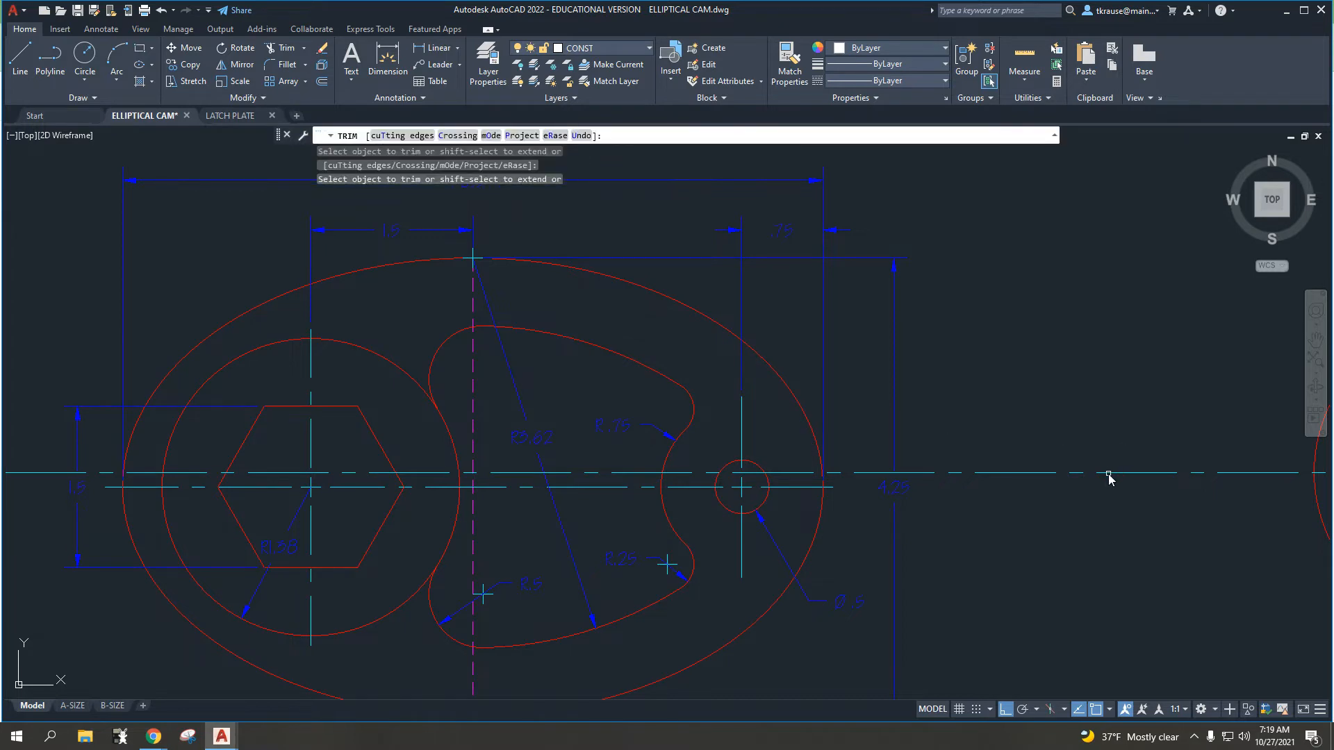
pyautogui.click(1109, 473)
pyautogui.press('Escape')
pyautogui.press('Escape')
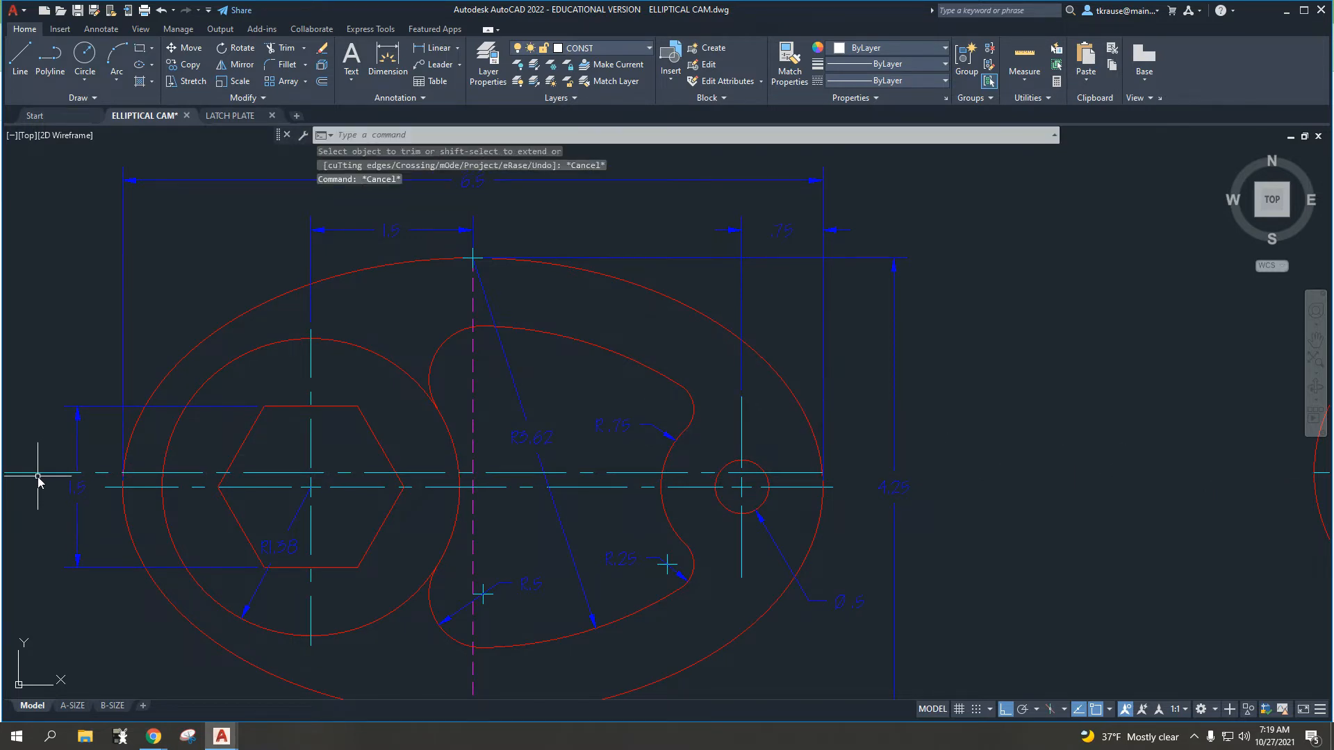
pyautogui.click(38, 474)
pyautogui.press('Delete')
# - Examine the finished cam's hexagon centre, small hole, horizontal locating dimensions and the centre mark of the cutout's large radius on the ellipse's upper edge
pyautogui.moveTo(170, 452); pyautogui.dragTo(240, 448, button='middle')
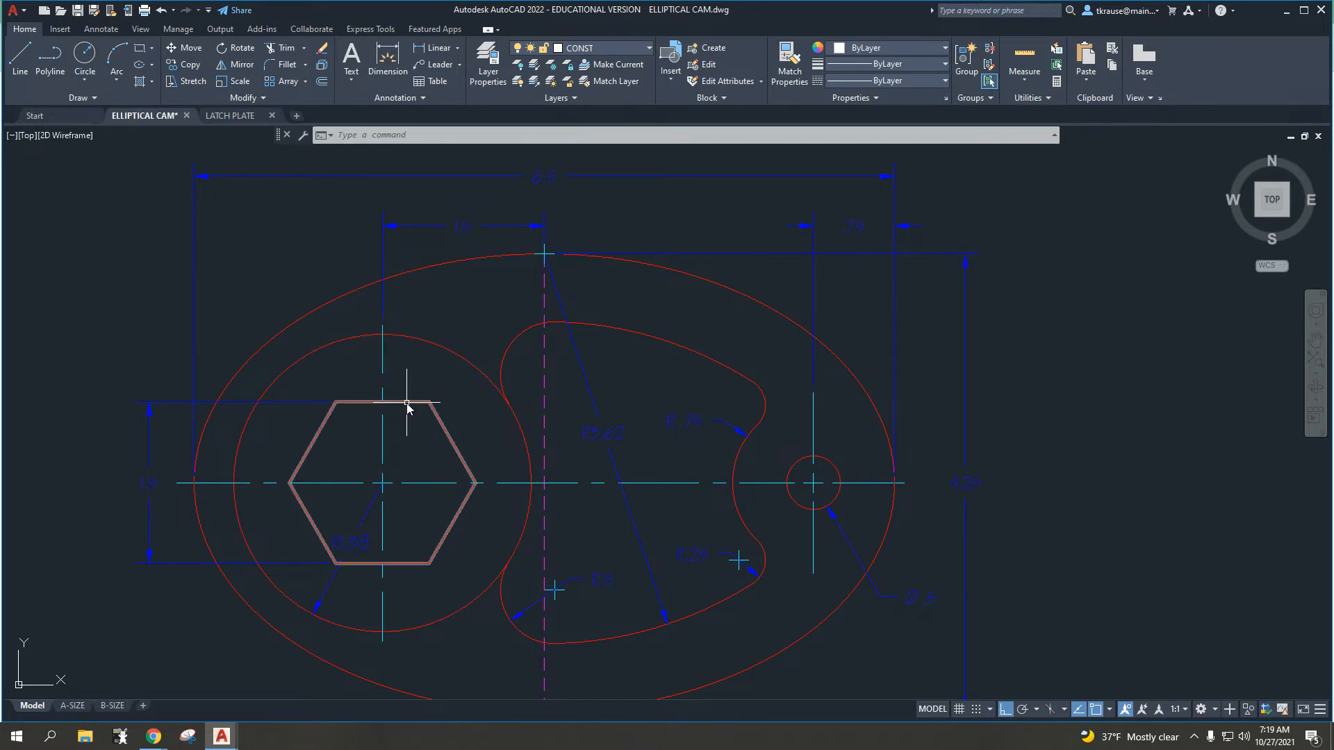
pyautogui.click(355, 460)
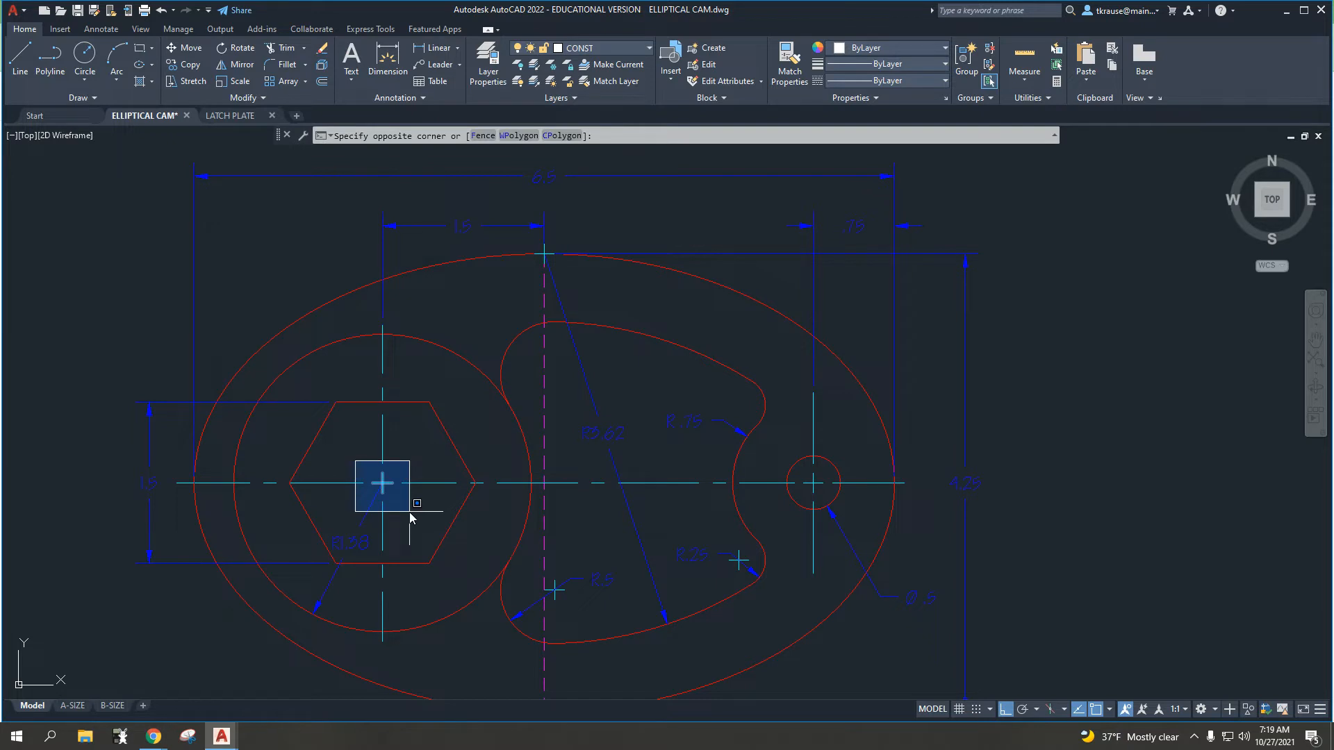
pyautogui.press('Escape')
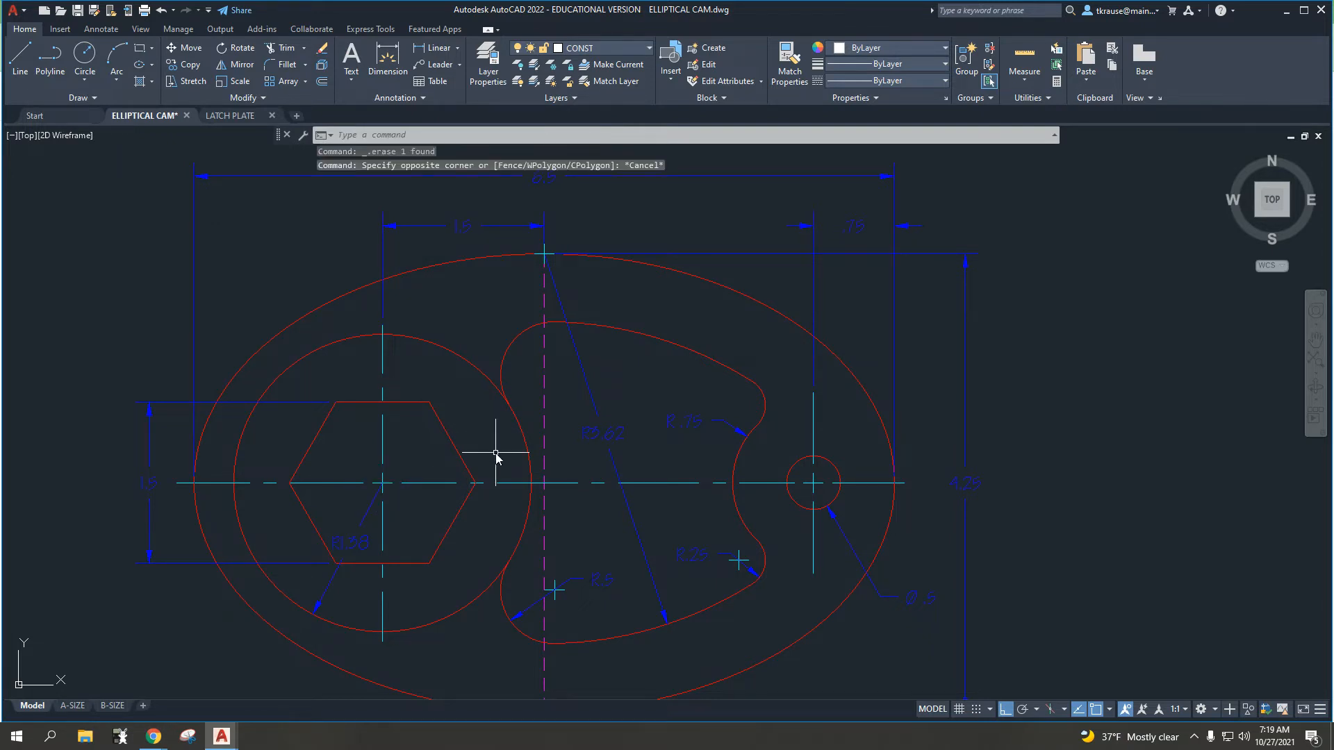
pyautogui.moveTo(491, 452)
pyautogui.mouseDown(button='middle')
pyautogui.moveTo(387, 491)
pyautogui.moveTo(422, 389)
pyautogui.moveTo(411, 390)
pyautogui.mouseUp(button='middle')
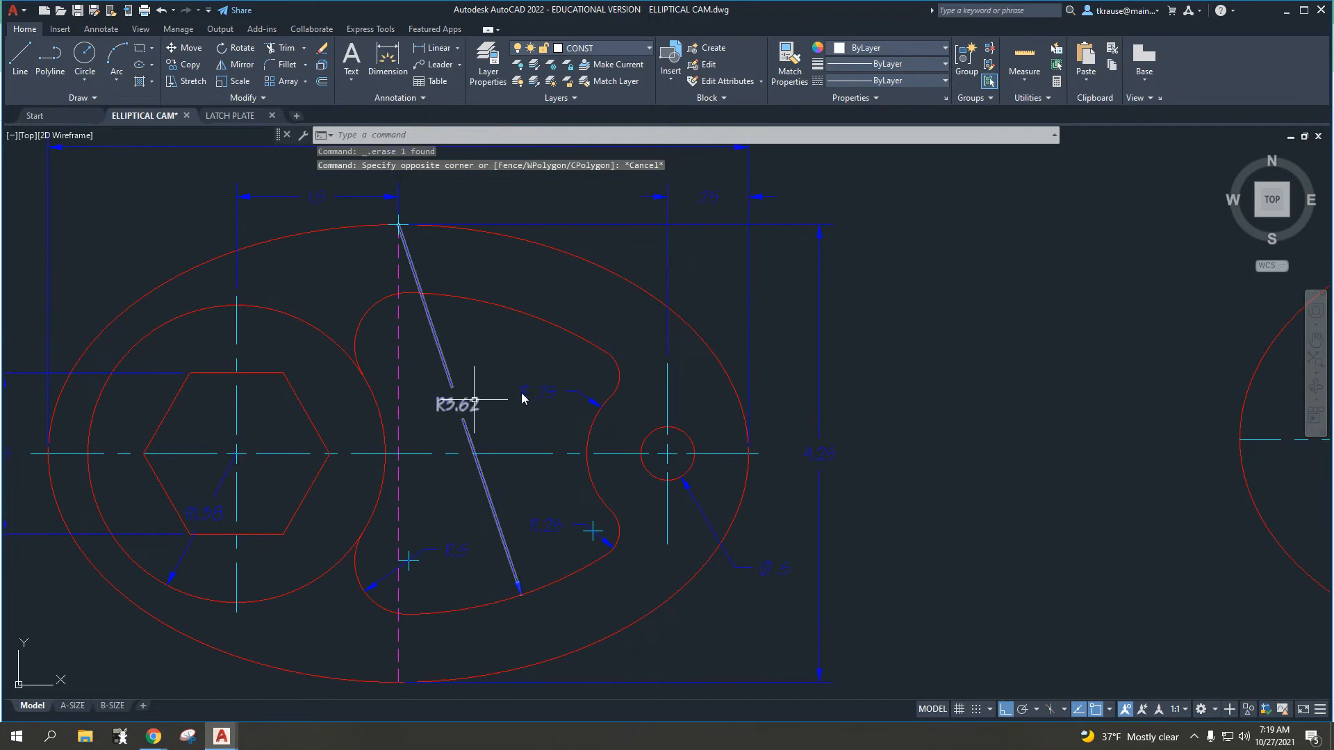
pyautogui.moveTo(715, 196); pyautogui.dragTo(709, 277, button='middle')
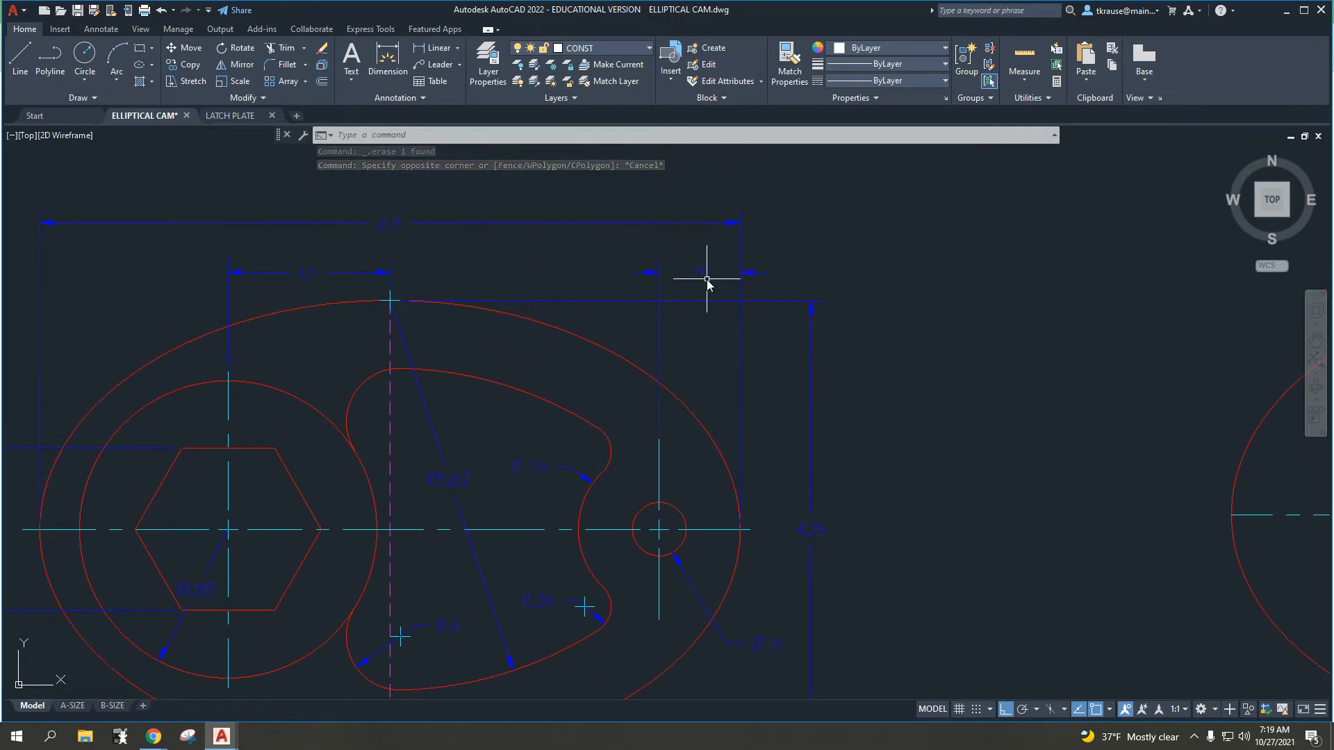
pyautogui.moveTo(440, 224)
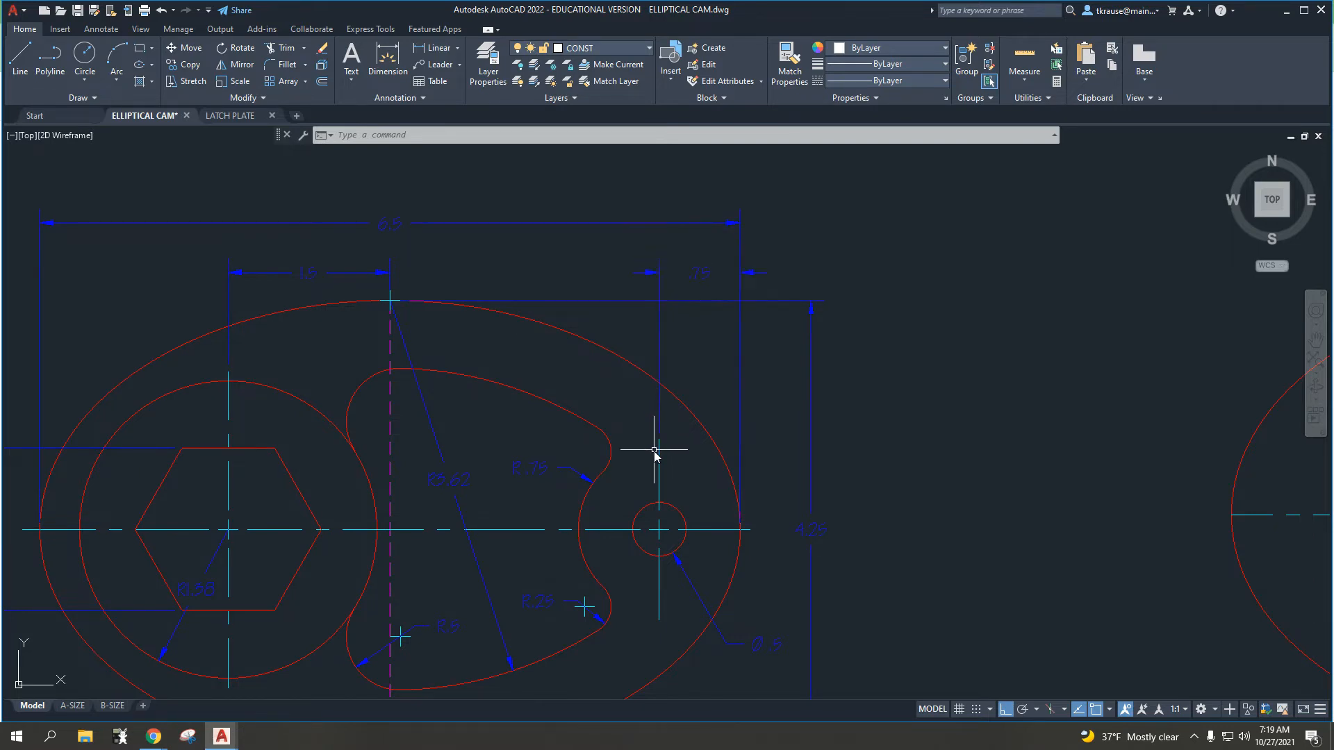
pyautogui.click(647, 517)
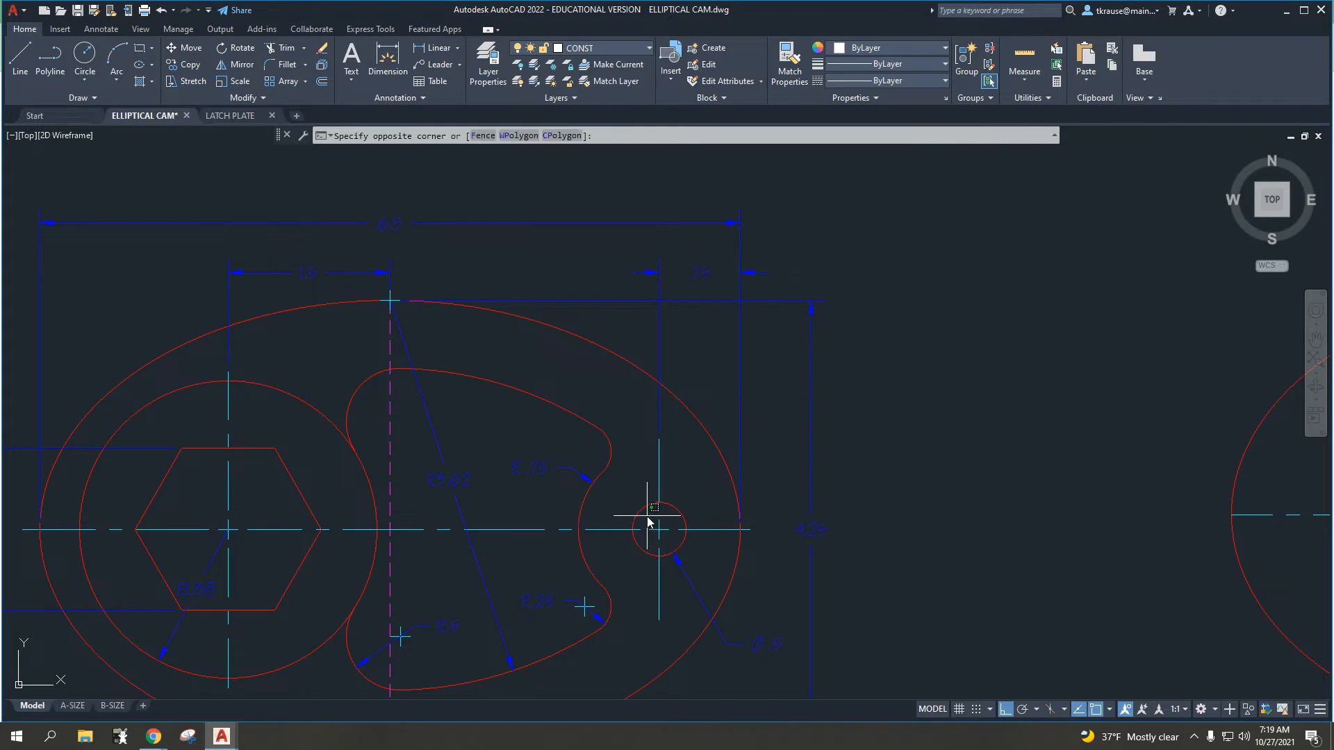
pyautogui.moveTo(685, 554); pyautogui.dragTo(710, 503, button='middle')
pyautogui.press('Escape')
pyautogui.press('Escape')
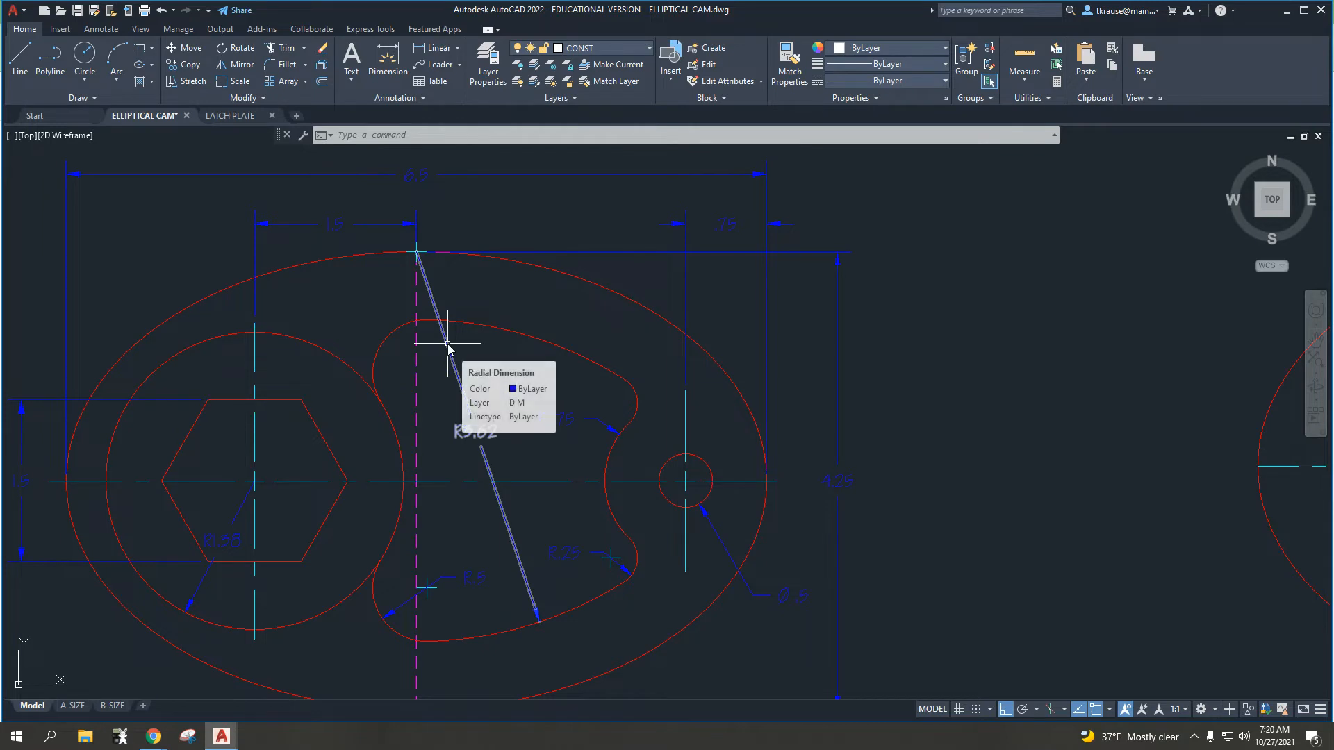
pyautogui.click(393, 237)
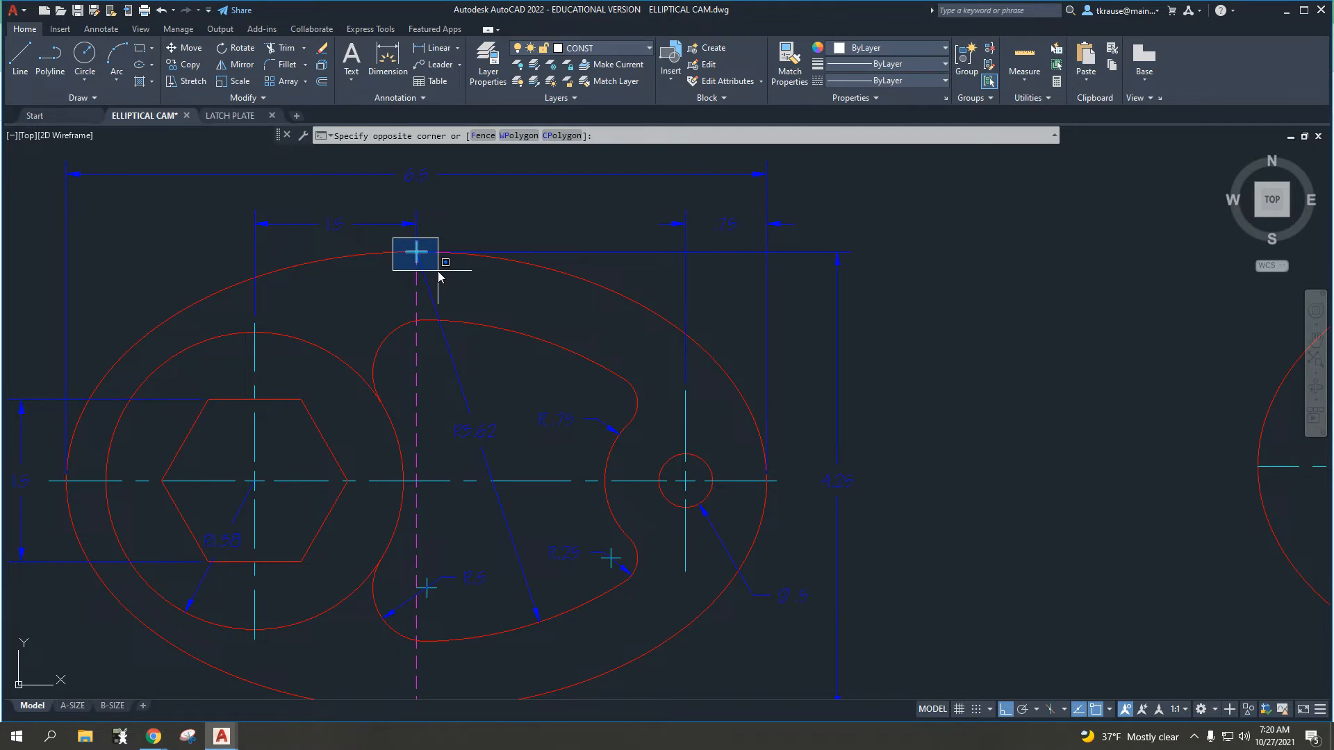
pyautogui.press('Escape')
pyautogui.press('Escape')
pyautogui.moveTo(454, 317); pyautogui.dragTo(473, 224, button='middle')
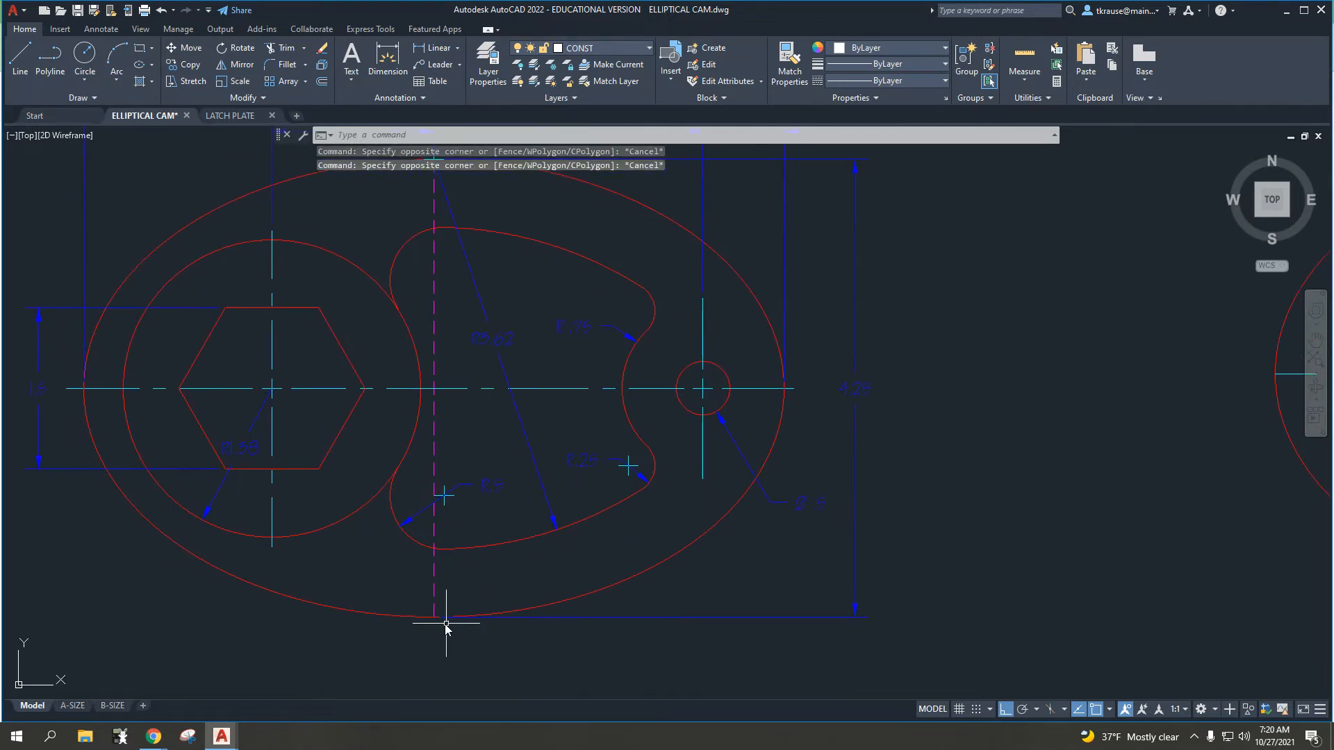
pyautogui.click(403, 589)
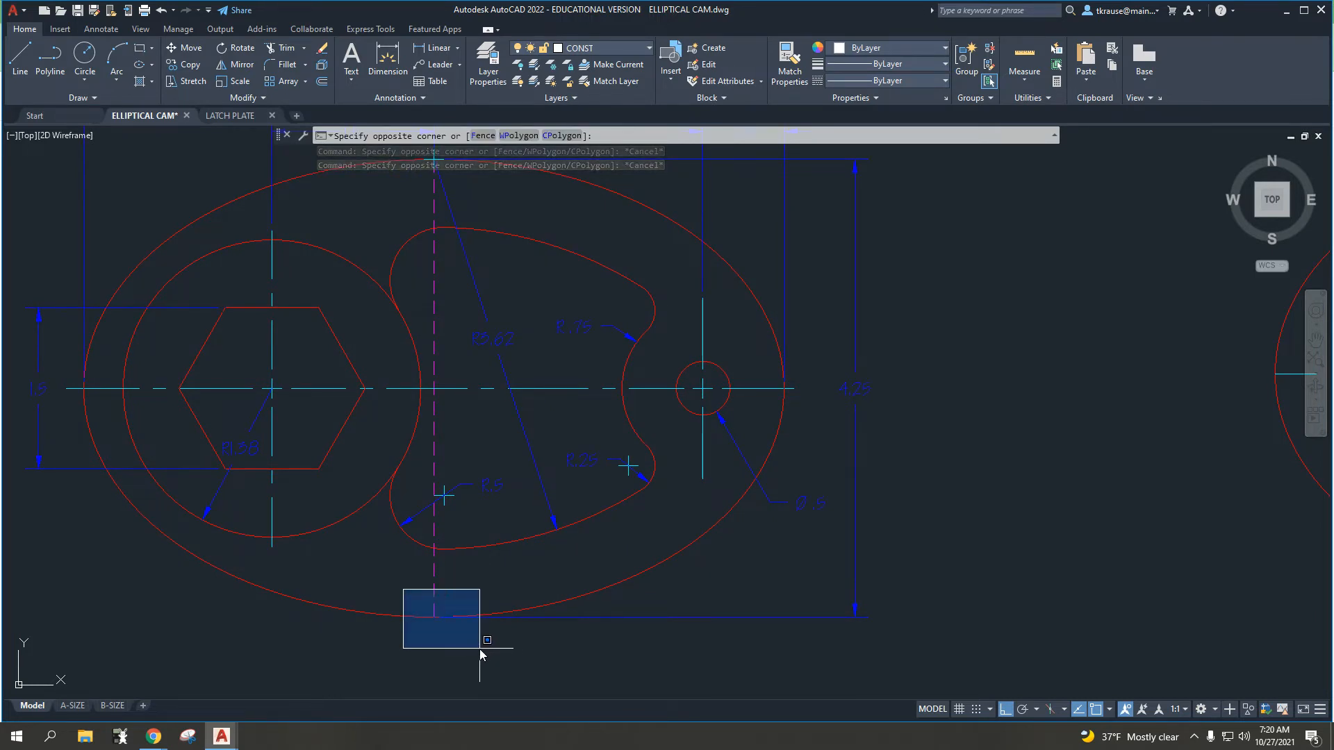
pyautogui.press('Escape')
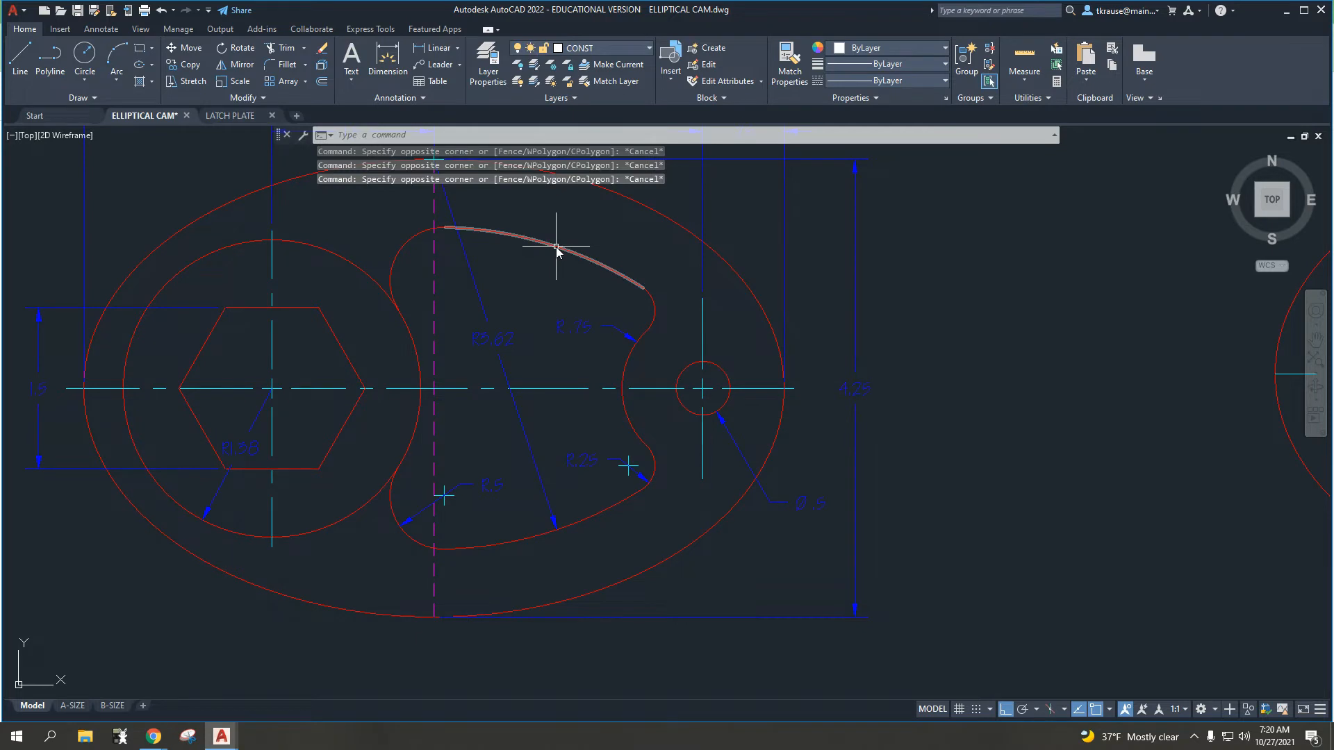
pyautogui.moveTo(555, 247)
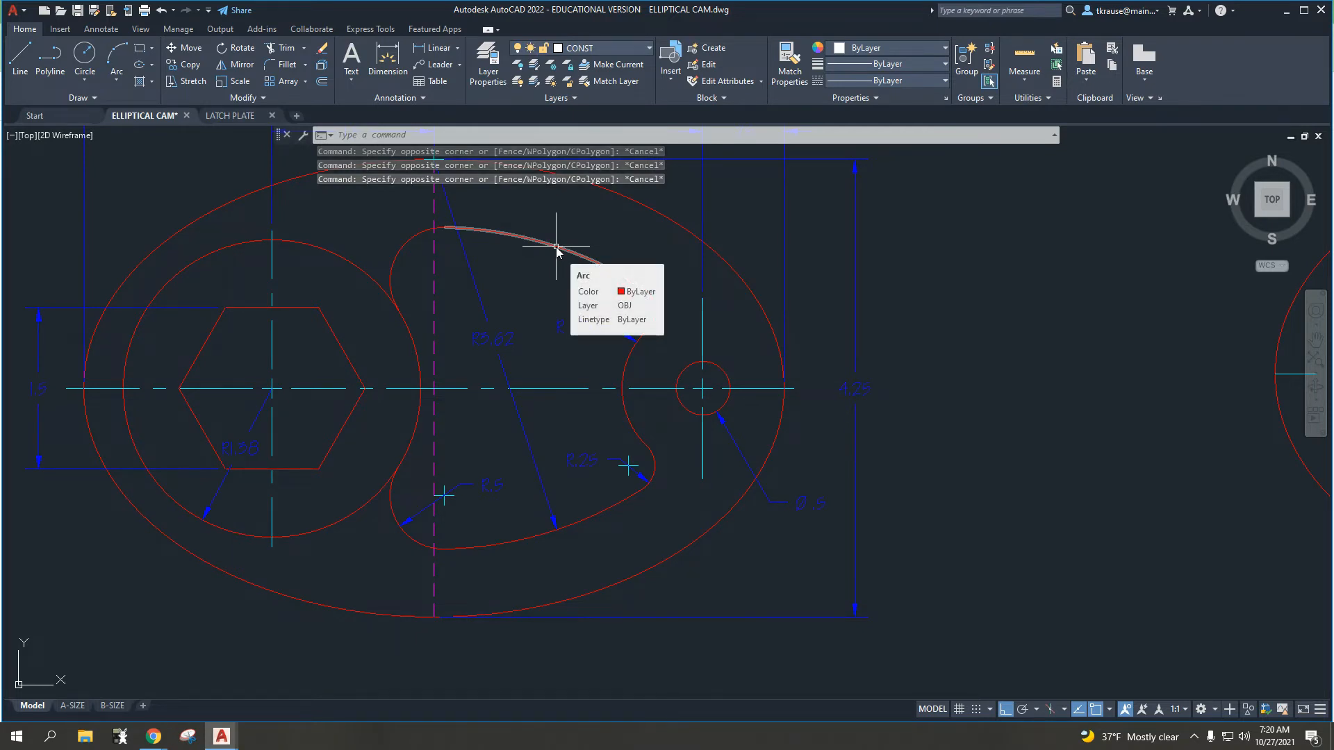
pyautogui.press('Escape')
# - Draw a circle with a radius of 3.62 centred where the vertical construction line crosses the new ellipse's upper edge
pyautogui.moveTo(813, 363); pyautogui.dragTo(375, 423, button='middle')
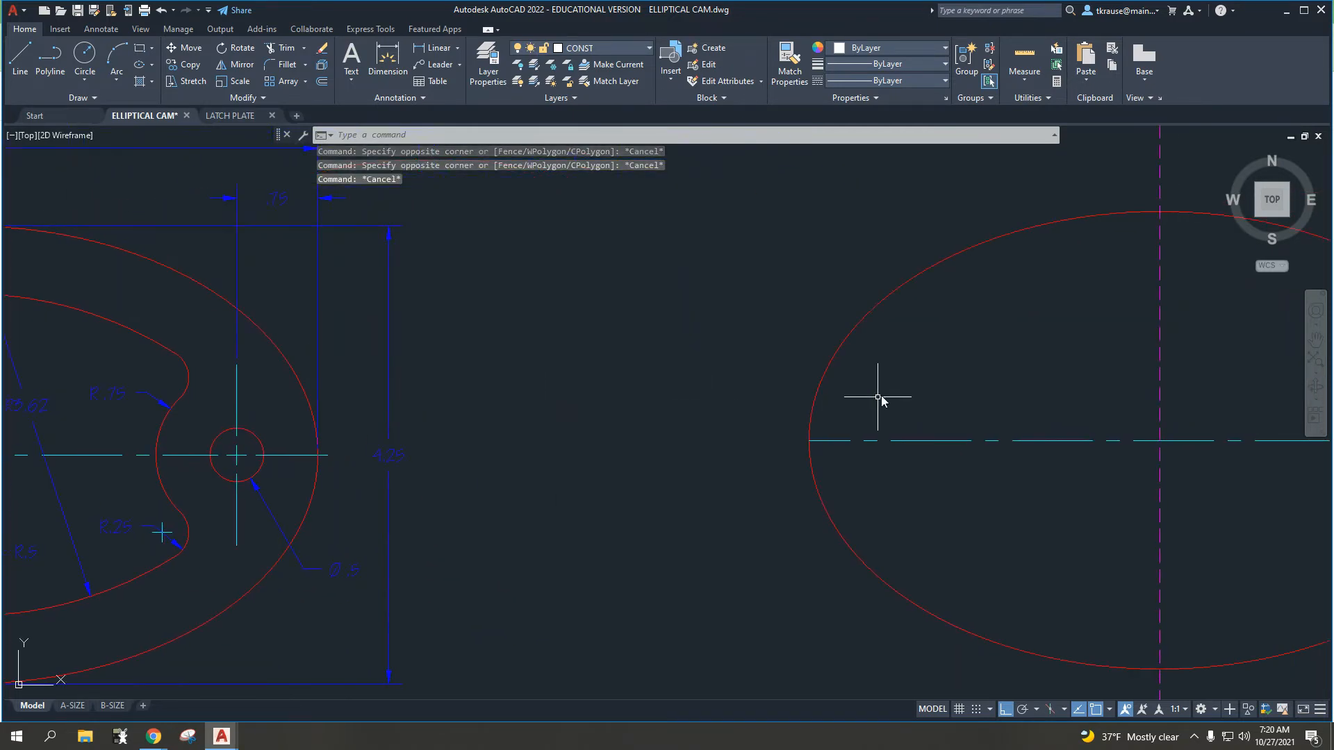
pyautogui.moveTo(876, 397); pyautogui.dragTo(426, 393, button='middle')
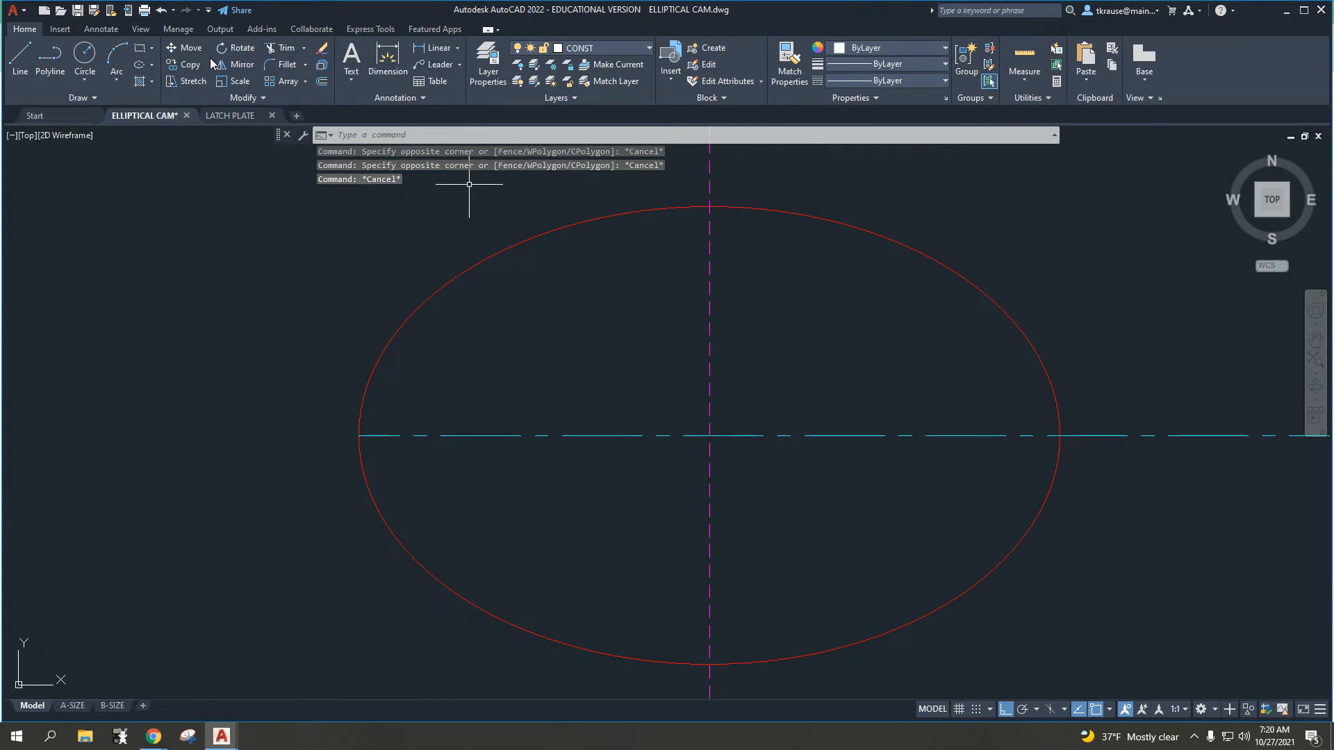
pyautogui.click(85, 55)
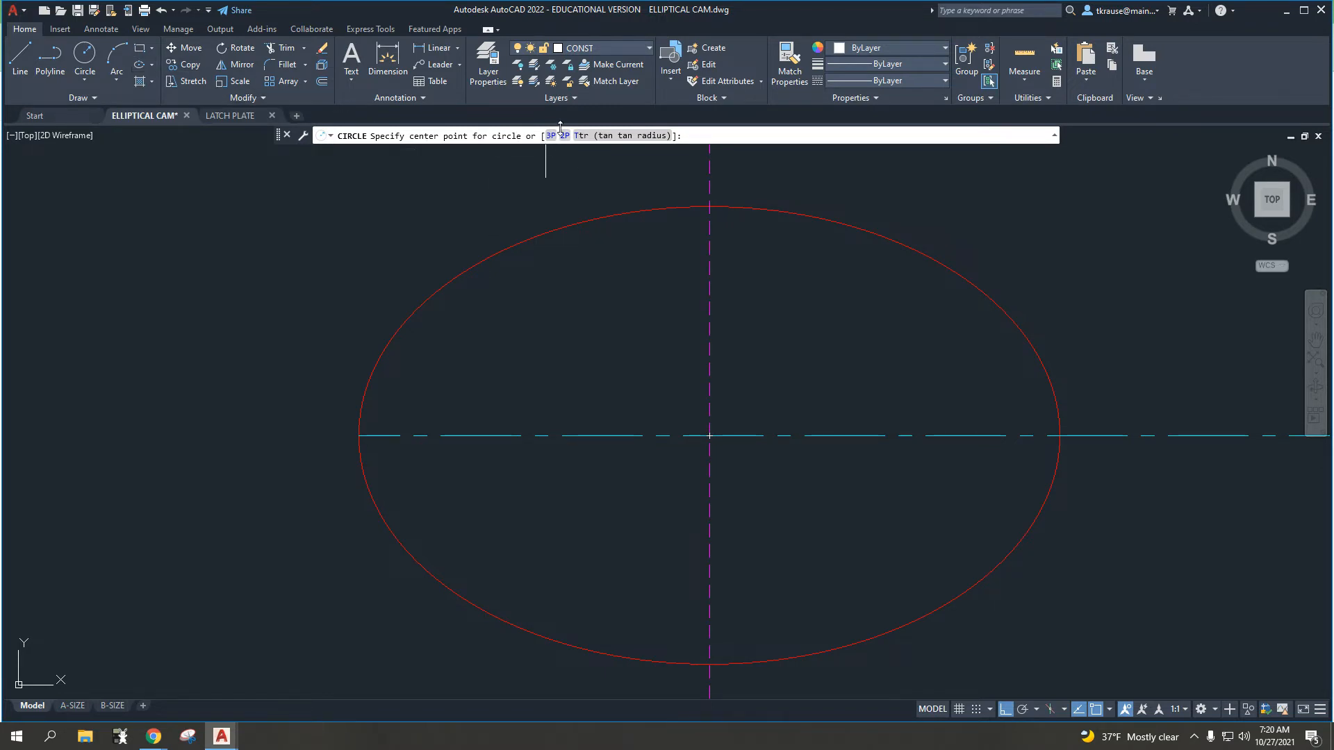
pyautogui.click(82, 72)
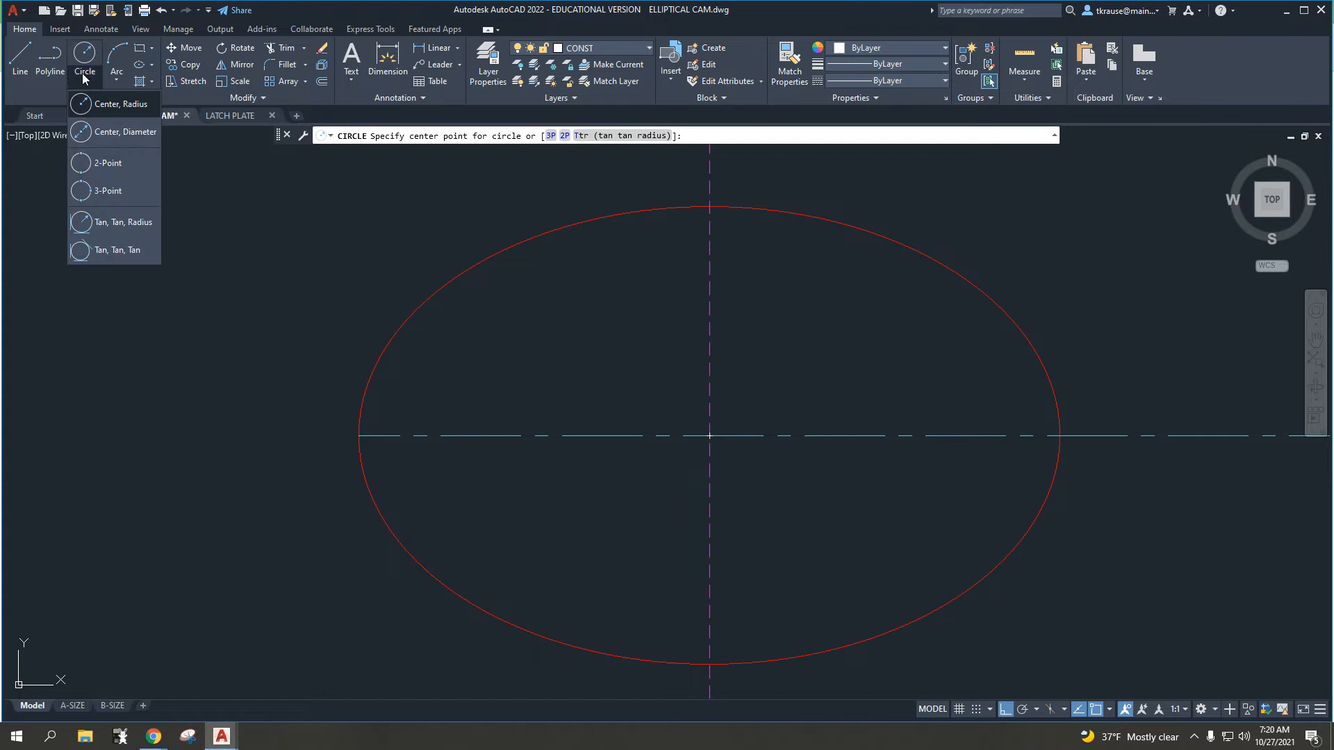
pyautogui.click(106, 103)
pyautogui.moveTo(239, 370); pyautogui.dragTo(914, 386, button='middle')
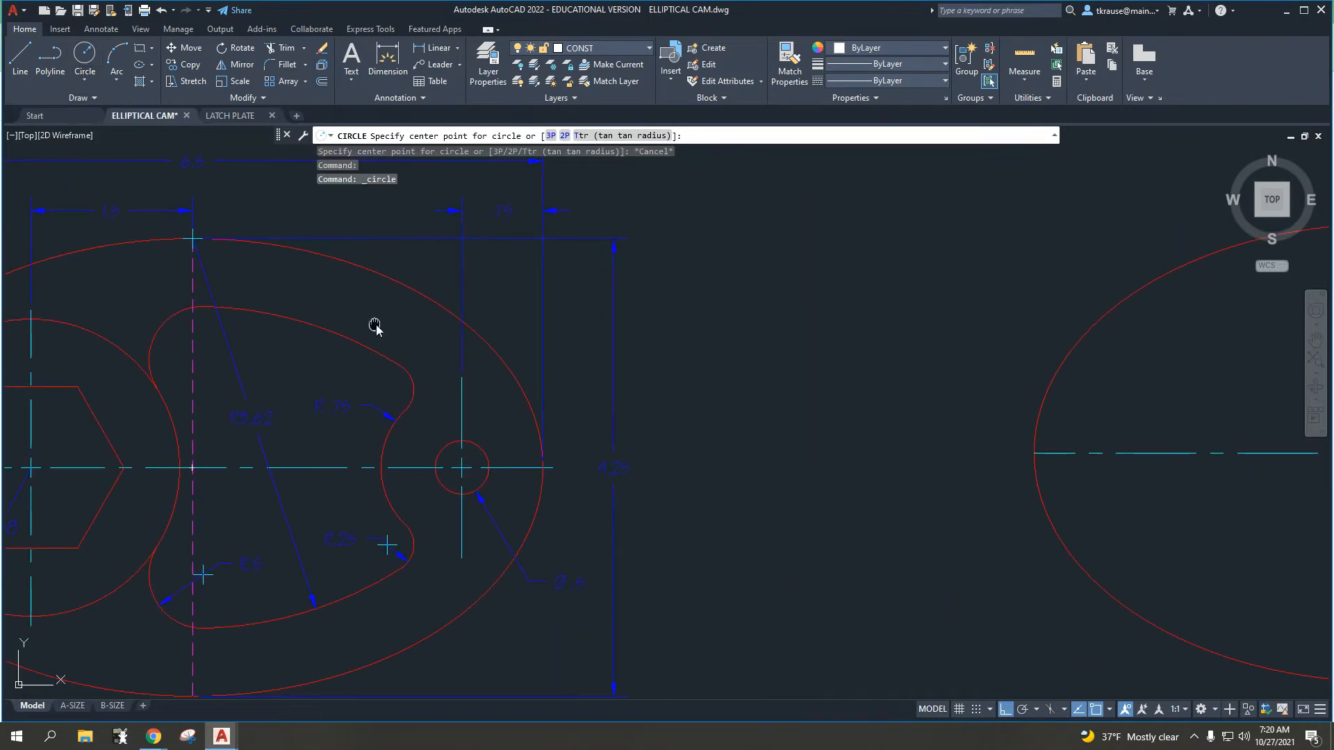
pyautogui.moveTo(375, 325); pyautogui.dragTo(532, 327, button='middle')
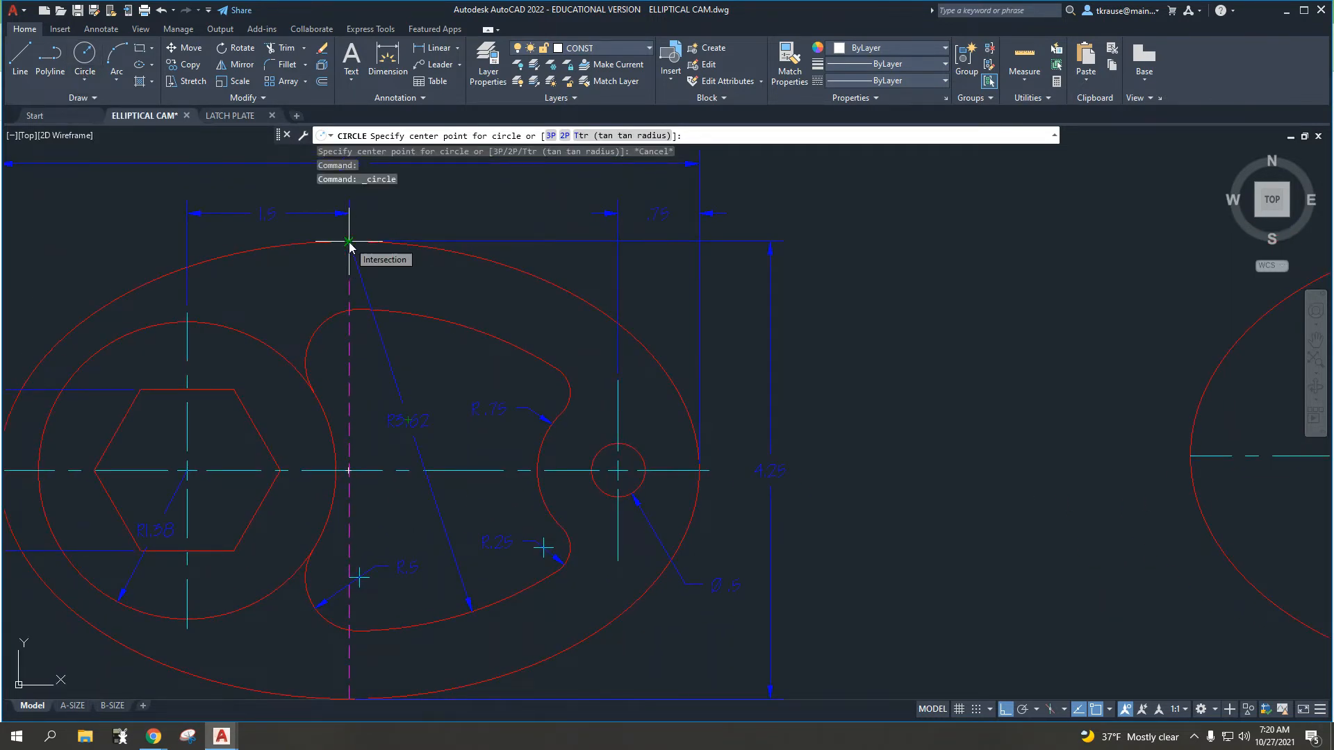
pyautogui.scroll(4, 431, 455)
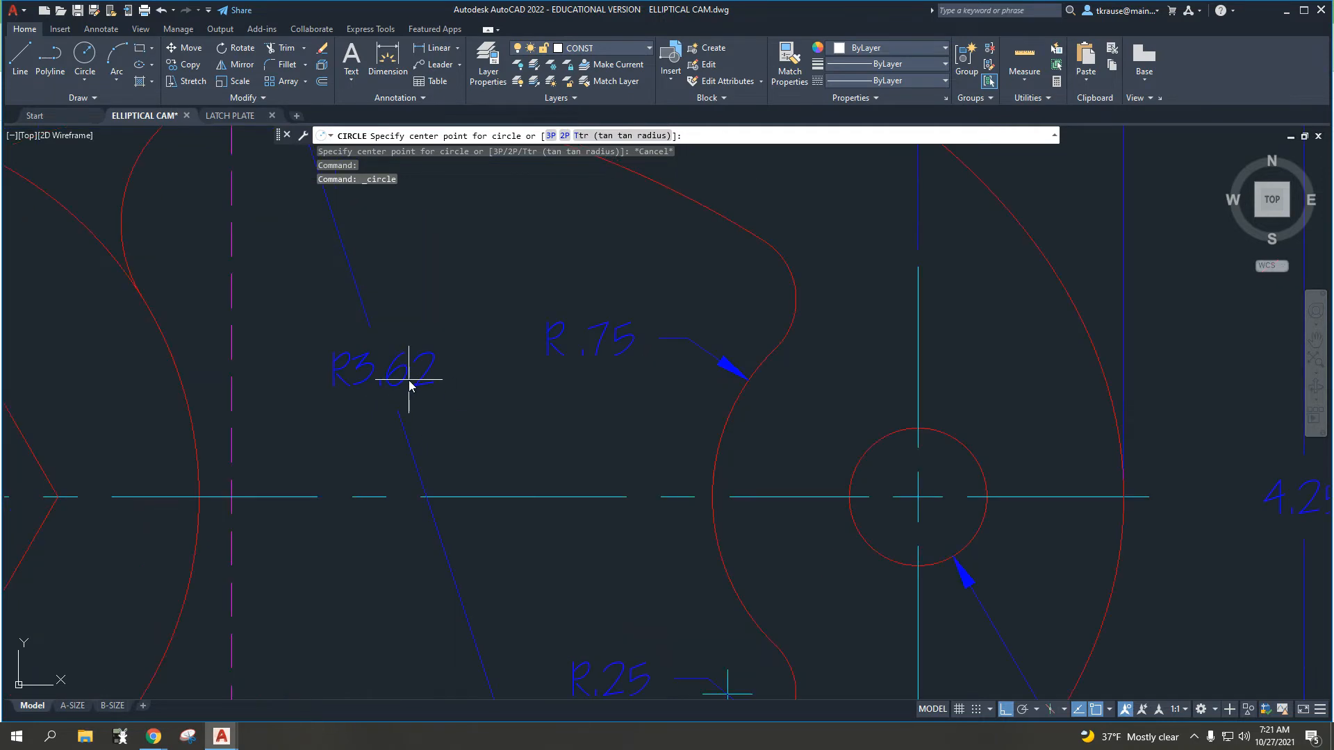
pyautogui.scroll(-2, 820, 372)
pyautogui.moveTo(848, 366); pyautogui.dragTo(139, 458, button='middle')
pyautogui.moveTo(674, 360); pyautogui.dragTo(2, 372, button='middle')
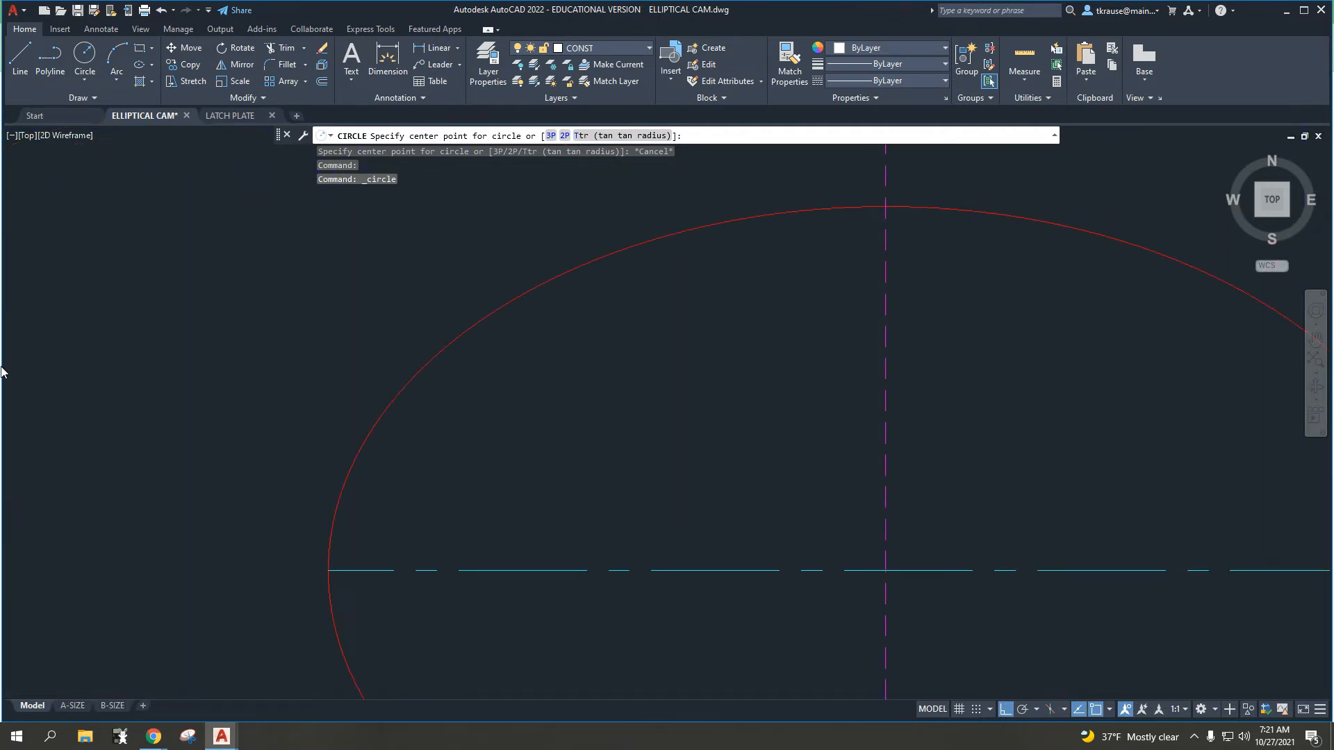
pyautogui.scroll(-1, 491, 395)
pyautogui.moveTo(608, 379); pyautogui.dragTo(444, 424, button='middle')
pyautogui.click(572, 324)
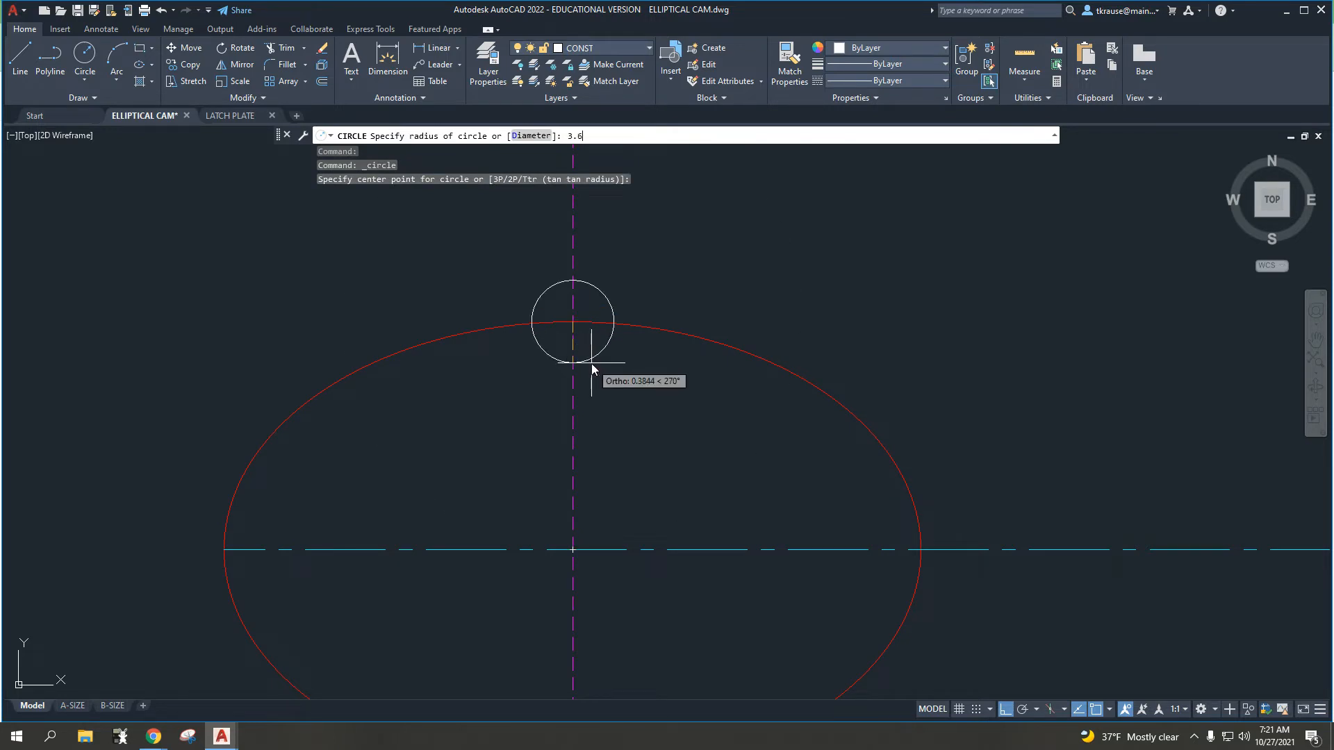
pyautogui.press('Return')
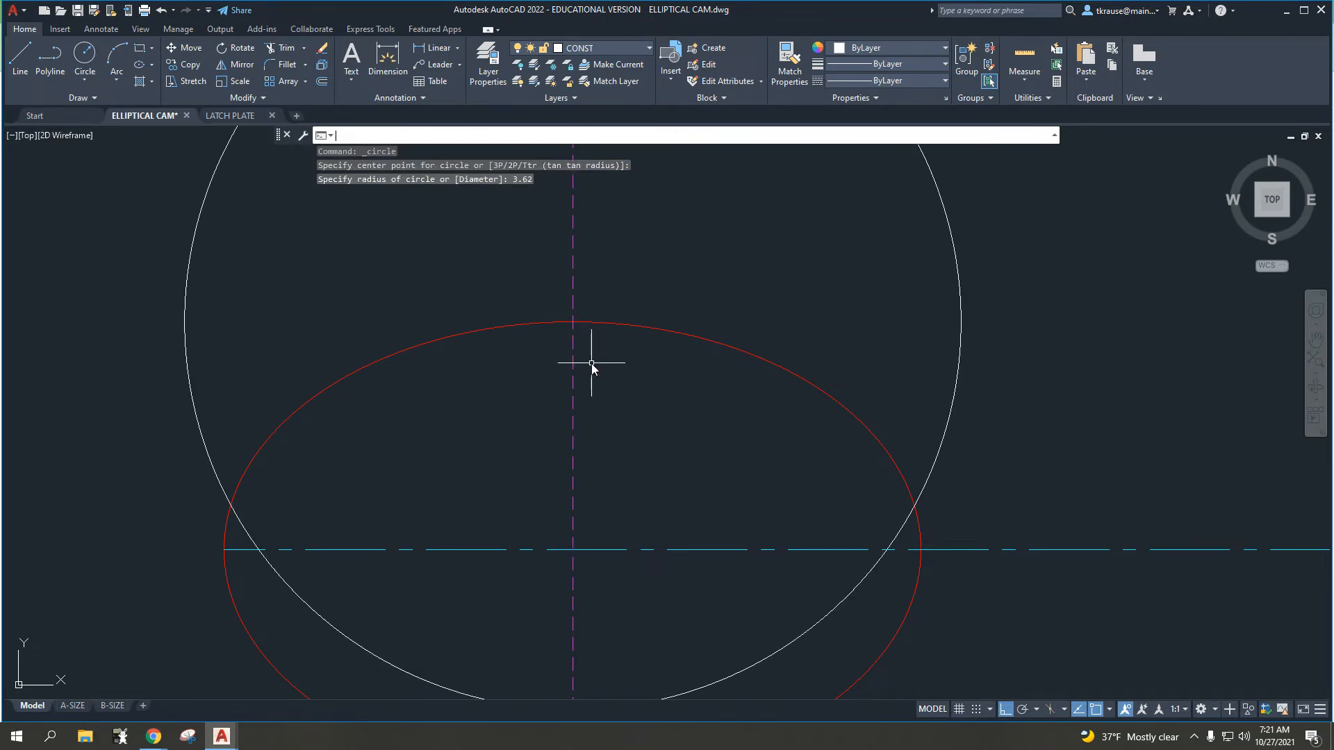
# - Draw a second circle with a radius of 3.62 centred where the vertical line crosses the new ellipse's lower edge
pyautogui.moveTo(560, 438); pyautogui.dragTo(543, 366, button='middle')
pyautogui.scroll(-2, 543, 362)
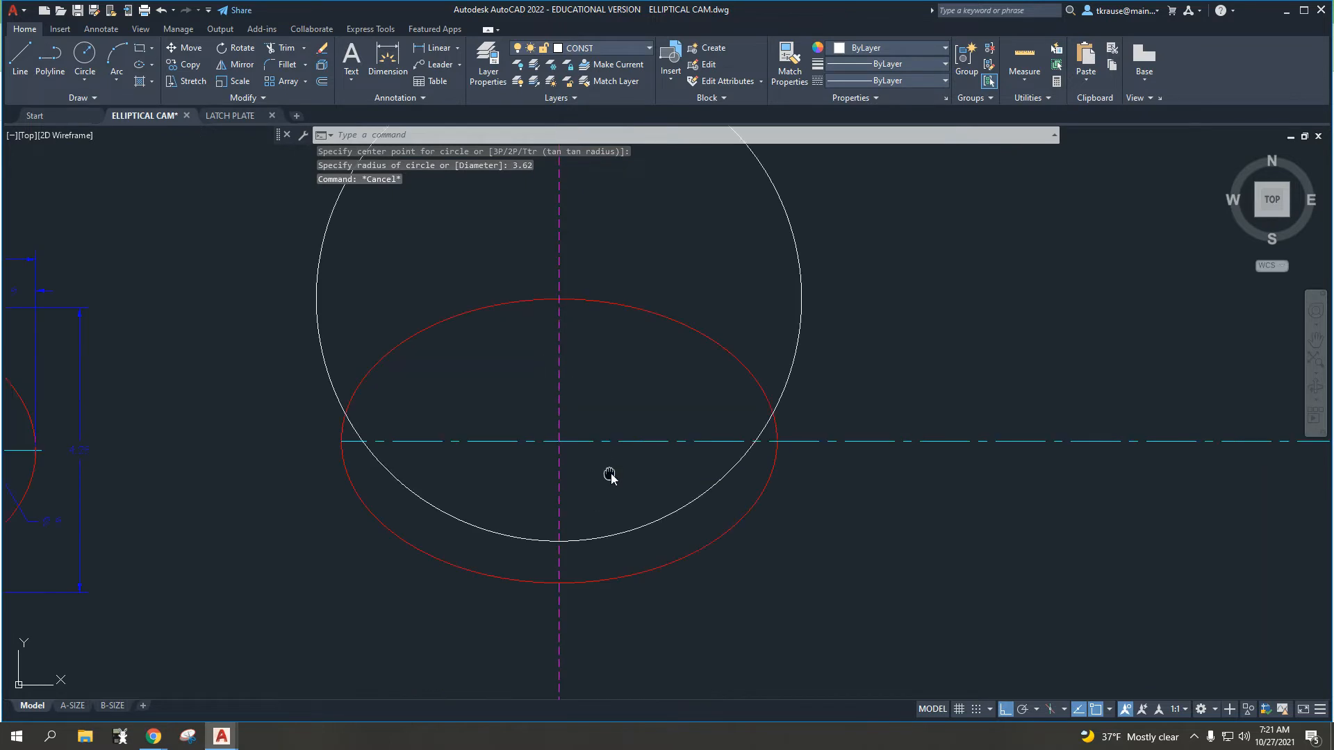
pyautogui.press('space')
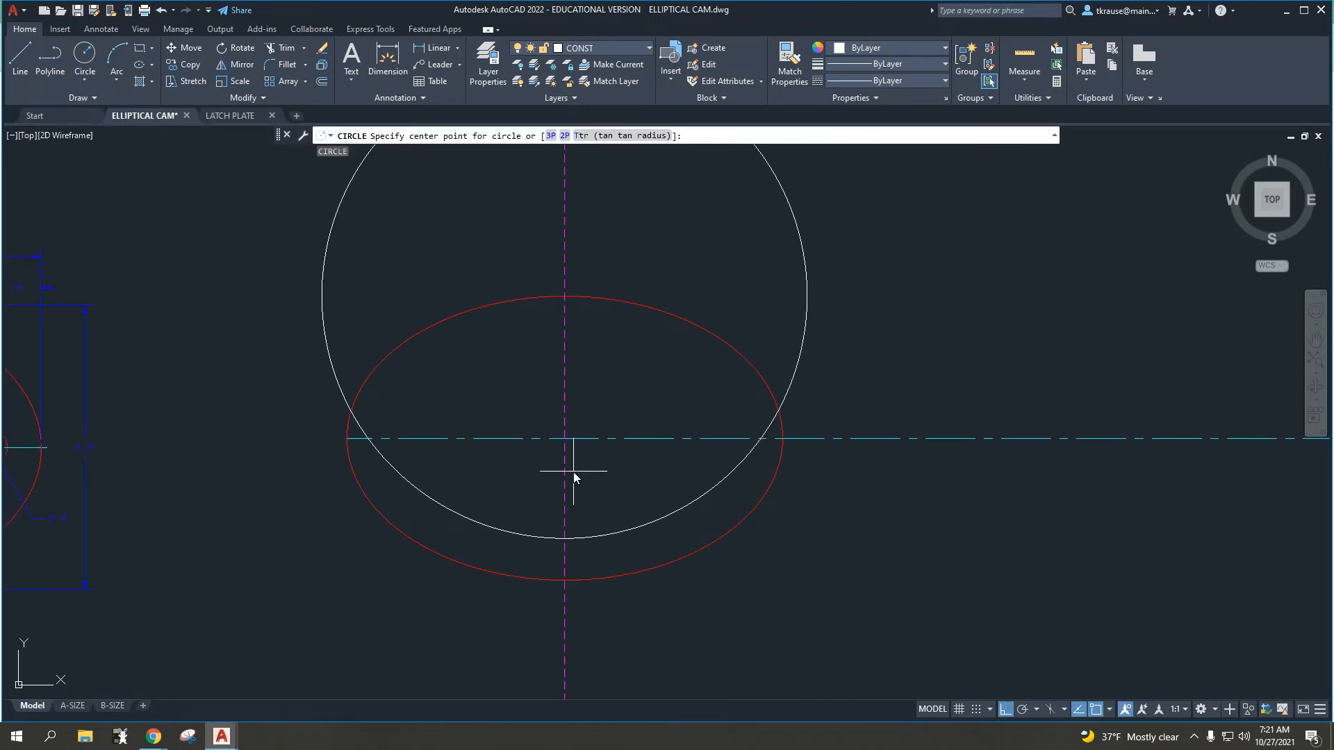
pyautogui.click(562, 581)
pyautogui.write('3.6')
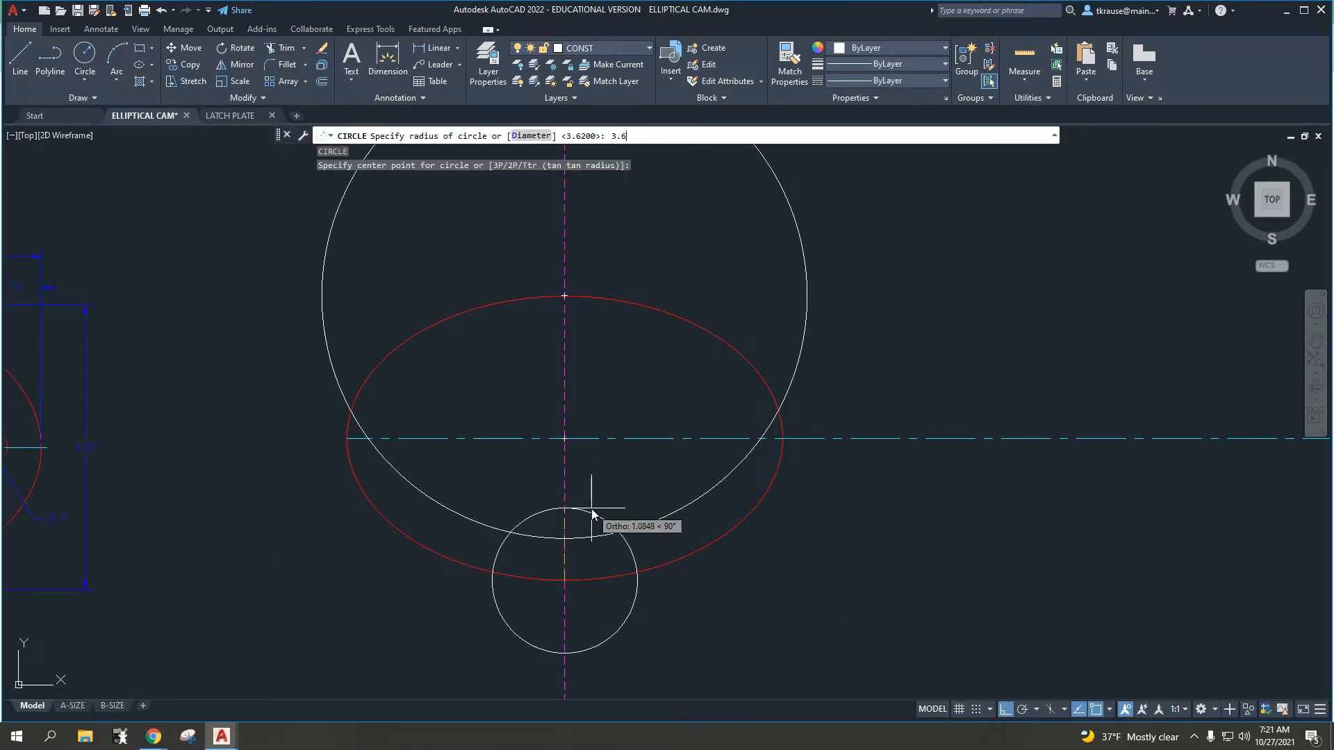
pyautogui.write('2')
pyautogui.press('Return')
pyautogui.press('Escape')
# - Examine the finished cam's inner cutout, the small hole and the dimension locating the hole from the ellipse's right end
pyautogui.scroll(-2, 560, 477)
pyautogui.moveTo(497, 470); pyautogui.dragTo(724, 470, button='middle')
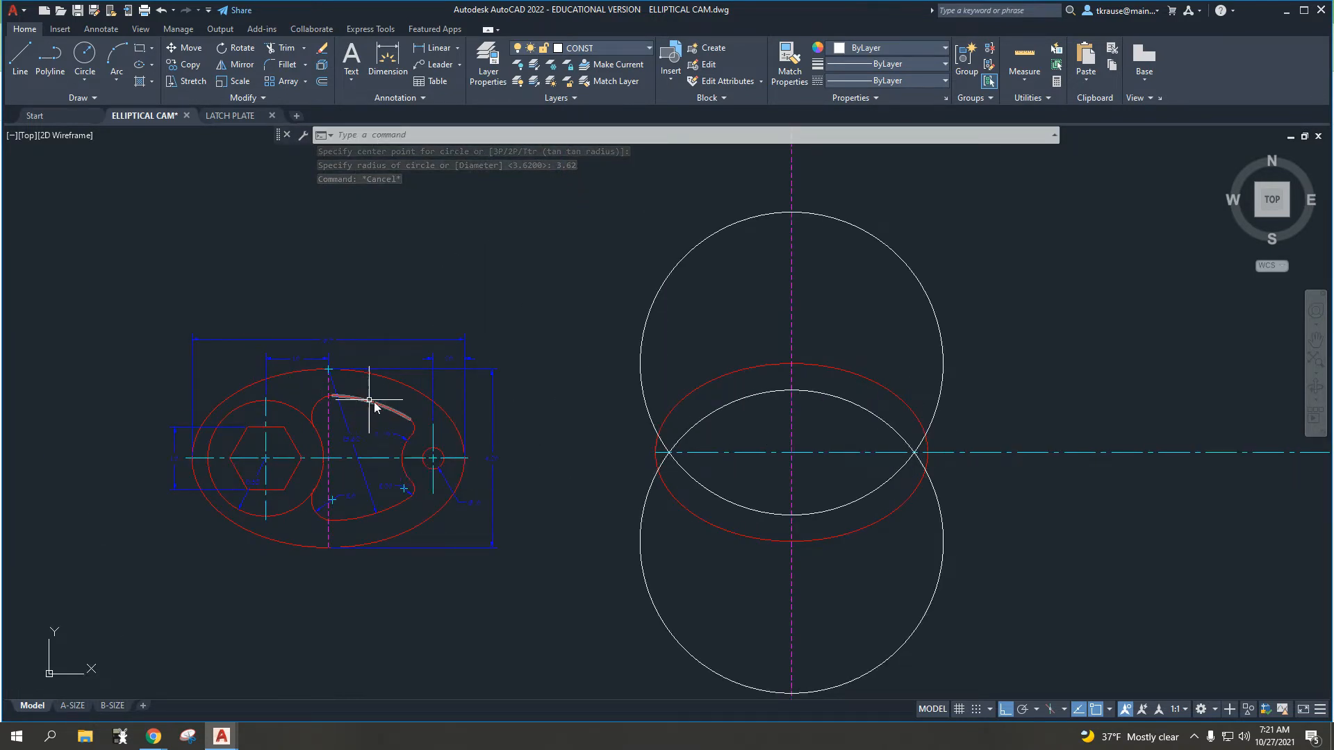
pyautogui.press('Escape')
pyautogui.press('Escape')
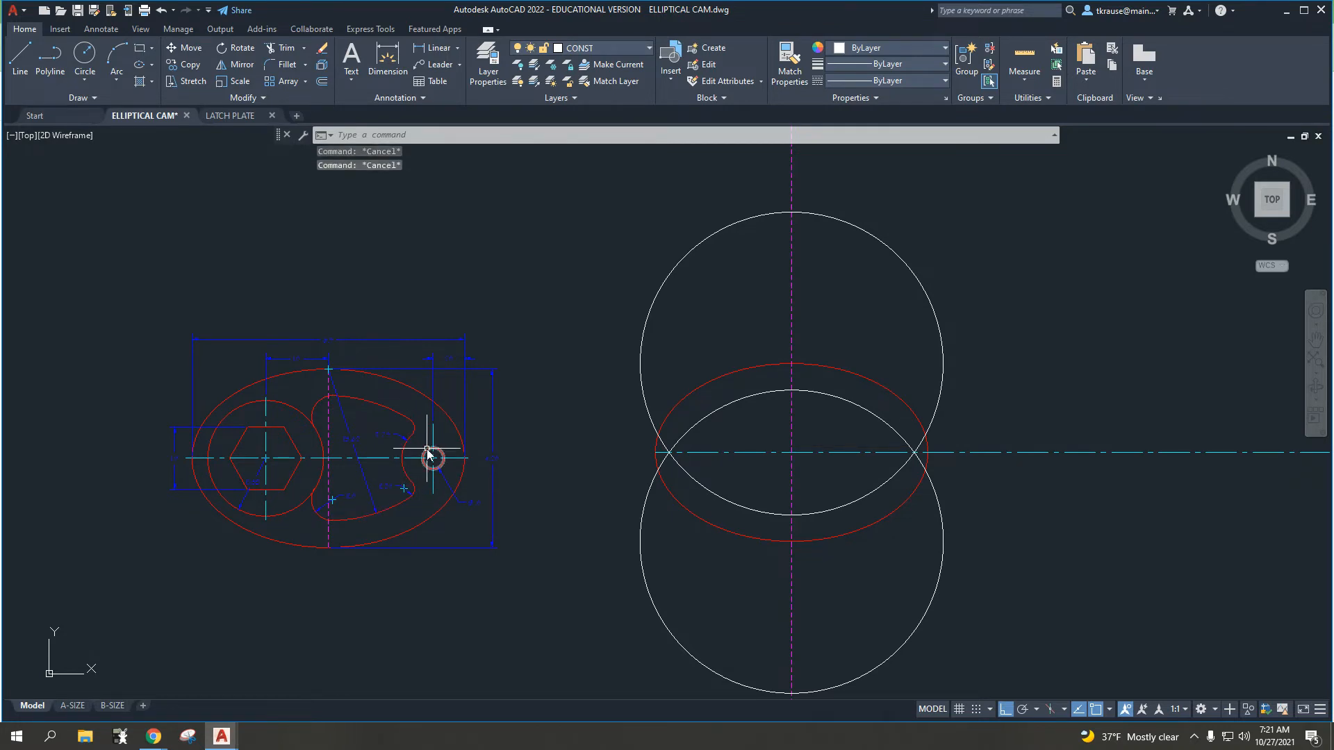
pyautogui.scroll(2, 432, 453)
pyautogui.moveTo(431, 447); pyautogui.dragTo(344, 449, button='middle')
pyautogui.scroll(2, 314, 451)
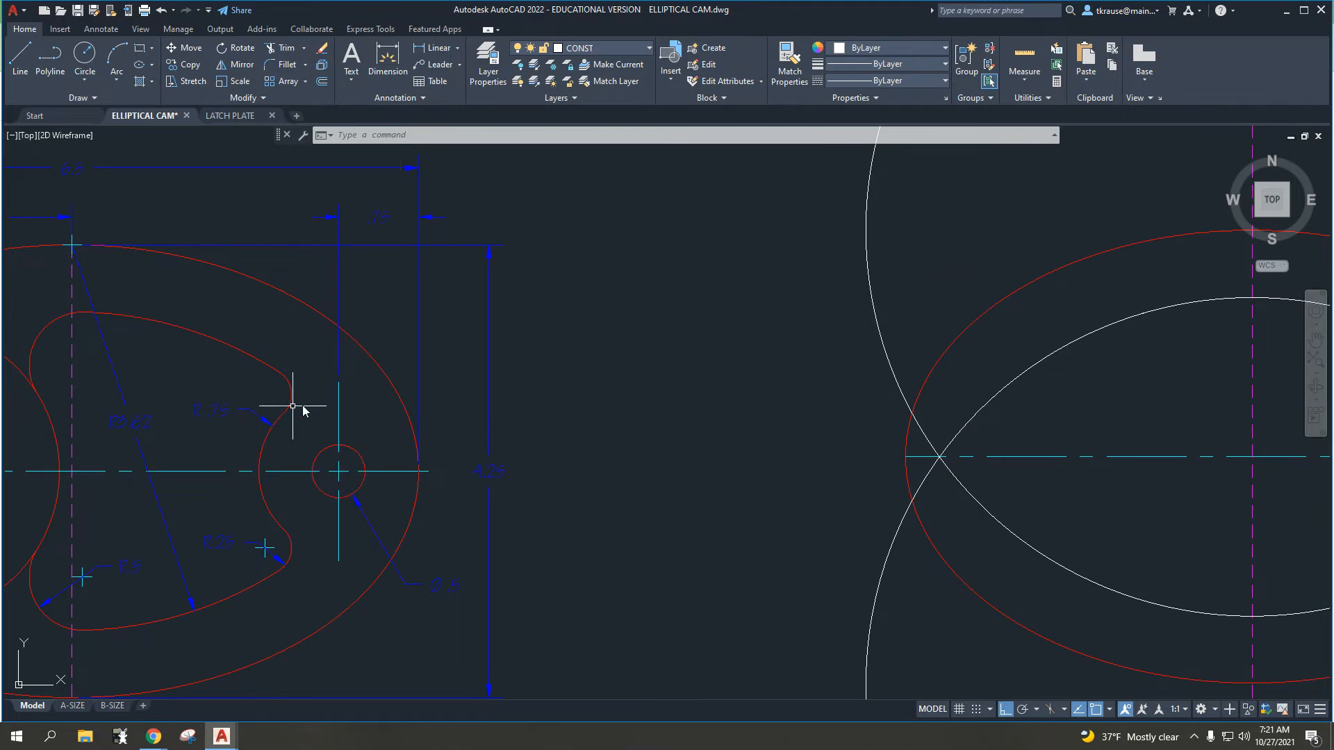
pyautogui.moveTo(308, 408); pyautogui.dragTo(389, 452, button='middle')
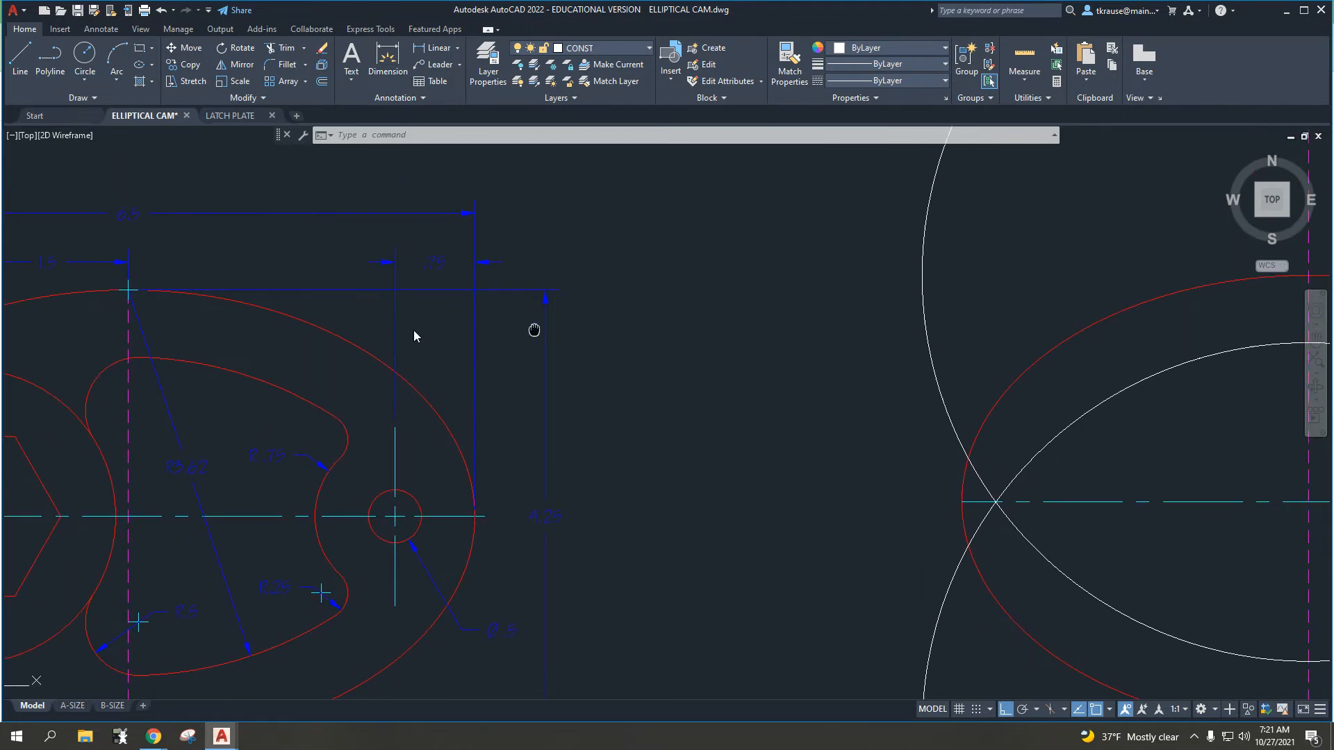
pyautogui.scroll(-5, 417, 333)
pyautogui.moveTo(611, 382); pyautogui.dragTo(456, 380, button='middle')
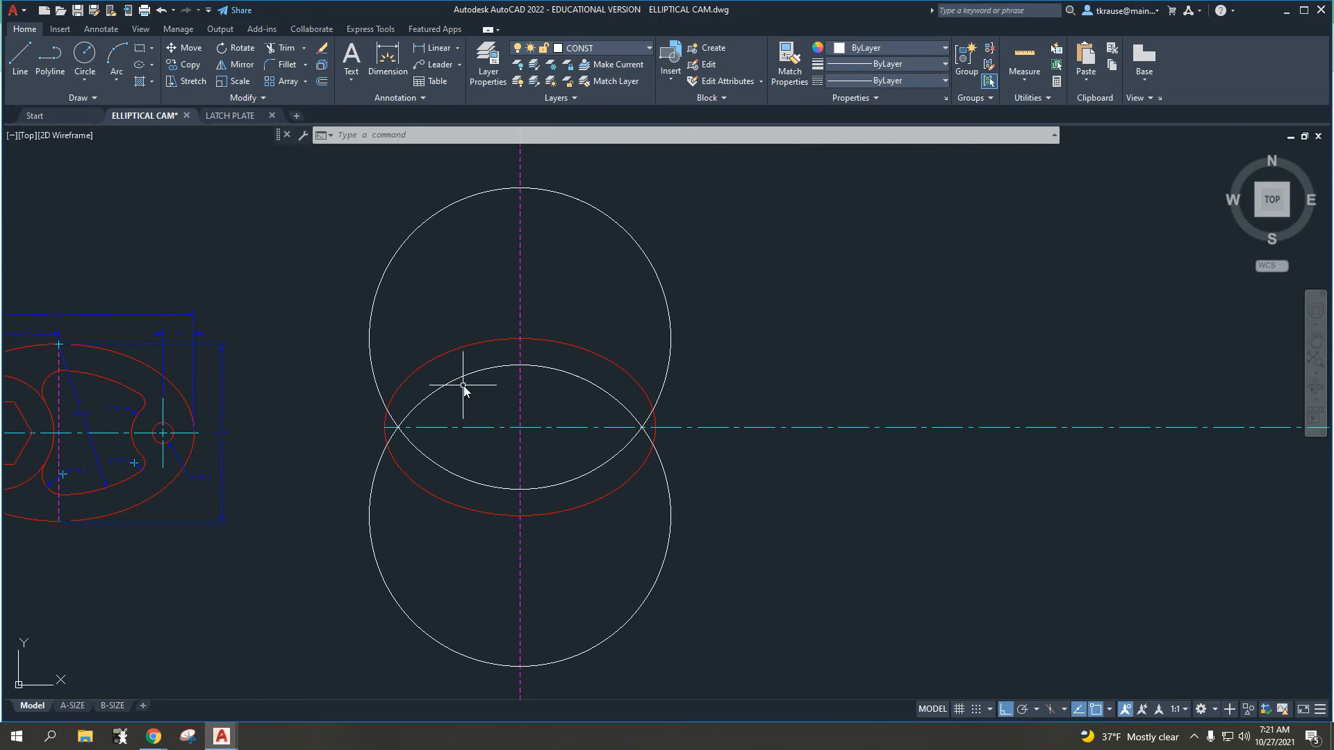
pyautogui.write('x')
pyautogui.press('Return')
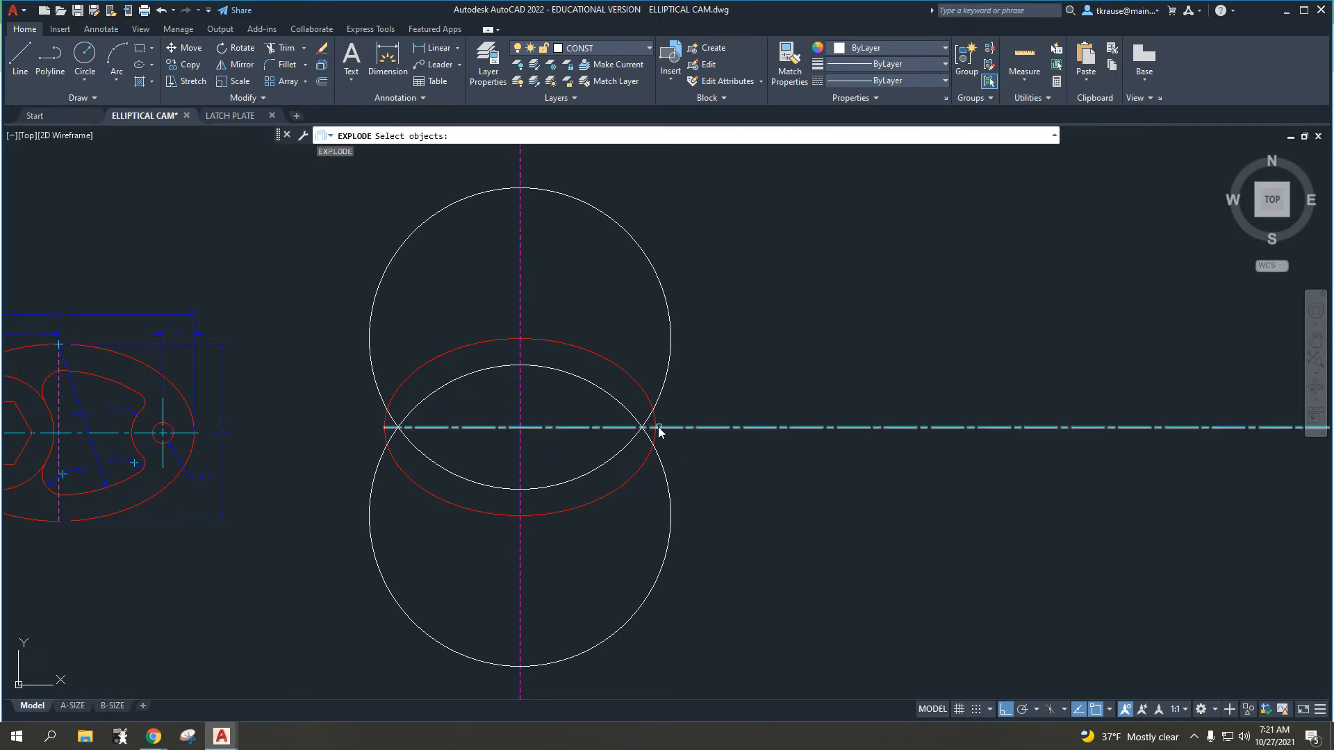
pyautogui.press('Escape')
pyautogui.press('Escape')
# - Place a vertical construction line (XLINE) through the right end of the new ellipse on its horizontal centre line
pyautogui.write('x1')
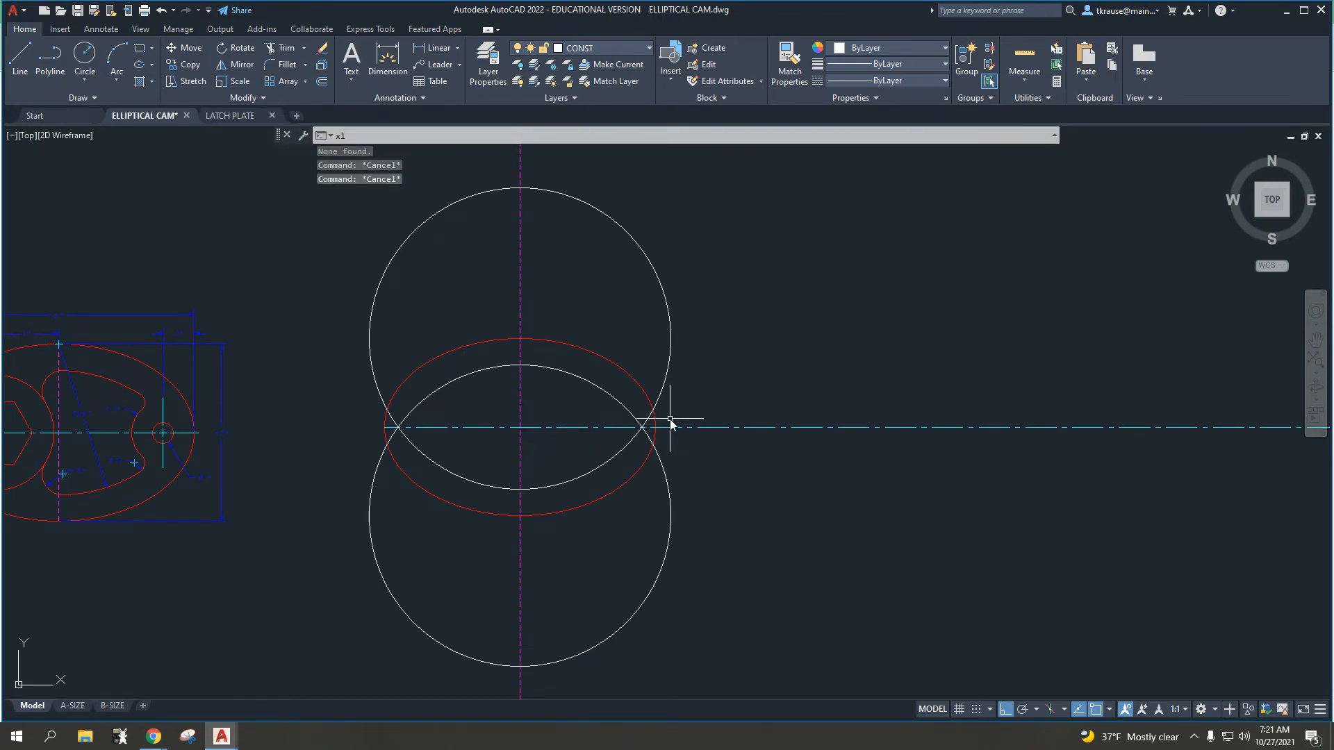
pyautogui.write('l')
pyautogui.press('Return')
pyautogui.click(655, 427)
pyautogui.click(631, 322)
pyautogui.press('Return')
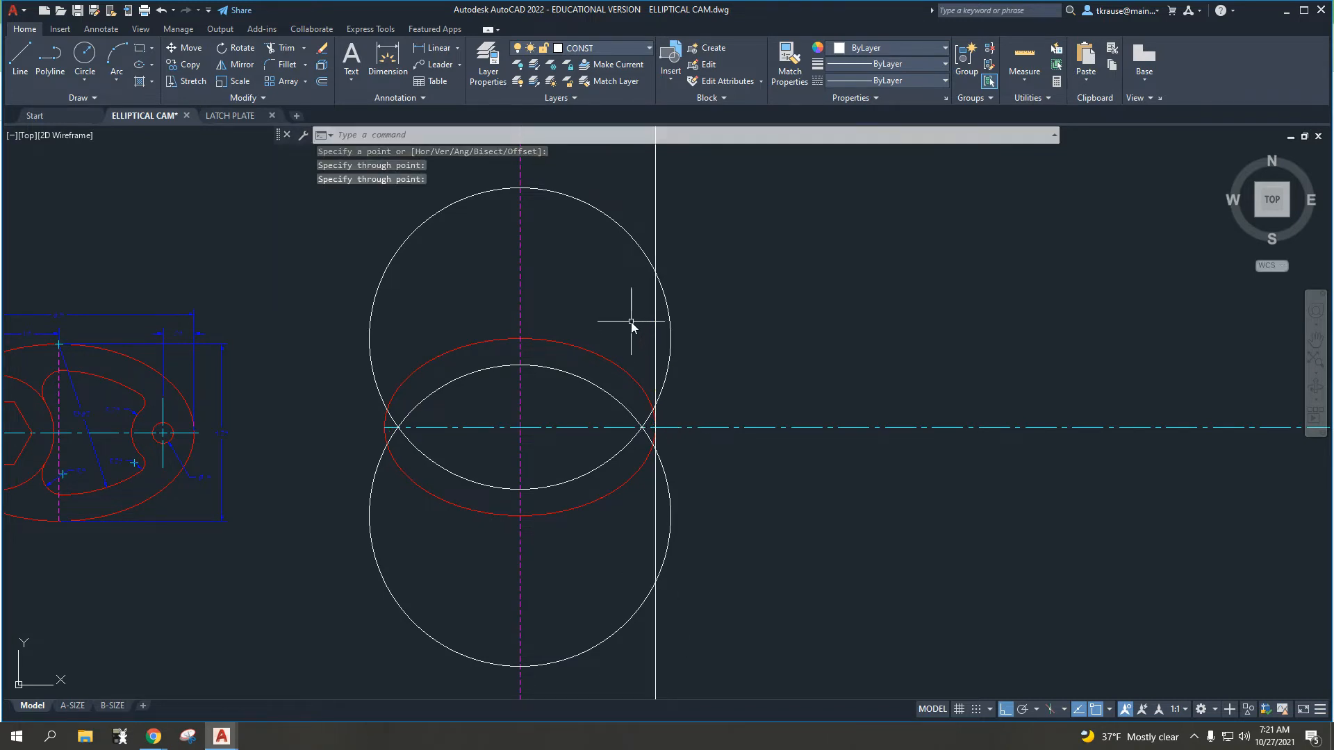
pyautogui.press('Escape')
pyautogui.press('Escape')
# - Offset the vertical construction line at the new ellipse's right end by .75 towards the ellipse's centre
pyautogui.moveTo(208, 354); pyautogui.dragTo(398, 421, button='middle')
pyautogui.scroll(3, 396, 423)
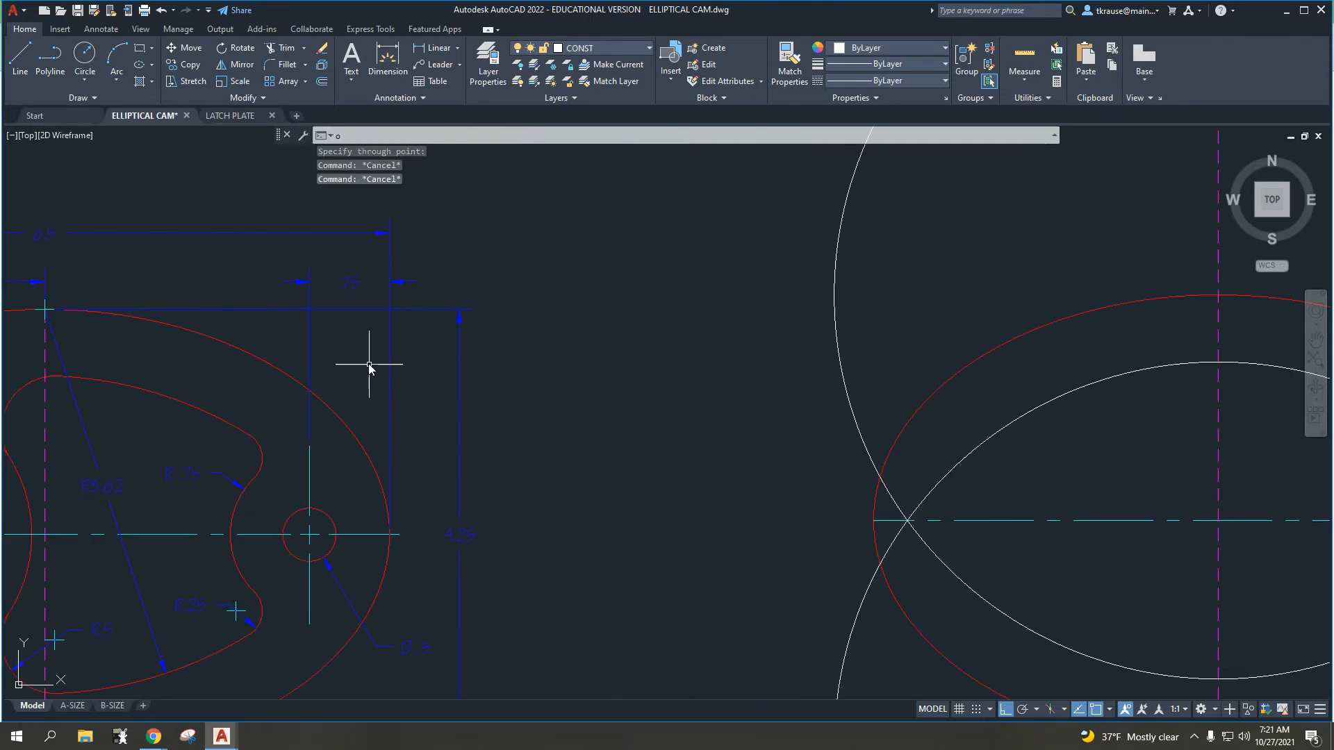
pyautogui.moveTo(372, 363); pyautogui.dragTo(339, 455, button='middle')
pyautogui.moveTo(832, 472); pyautogui.dragTo(254, 294, button='middle')
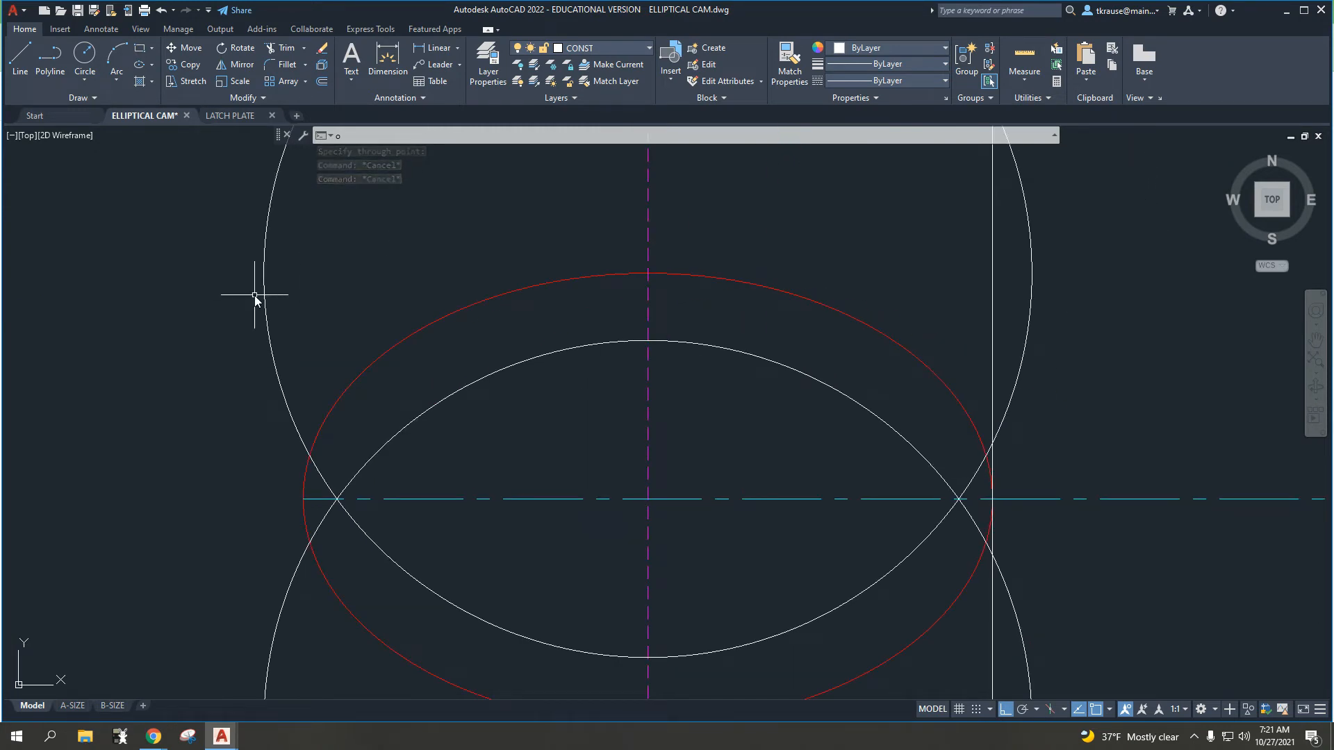
pyautogui.press('Return')
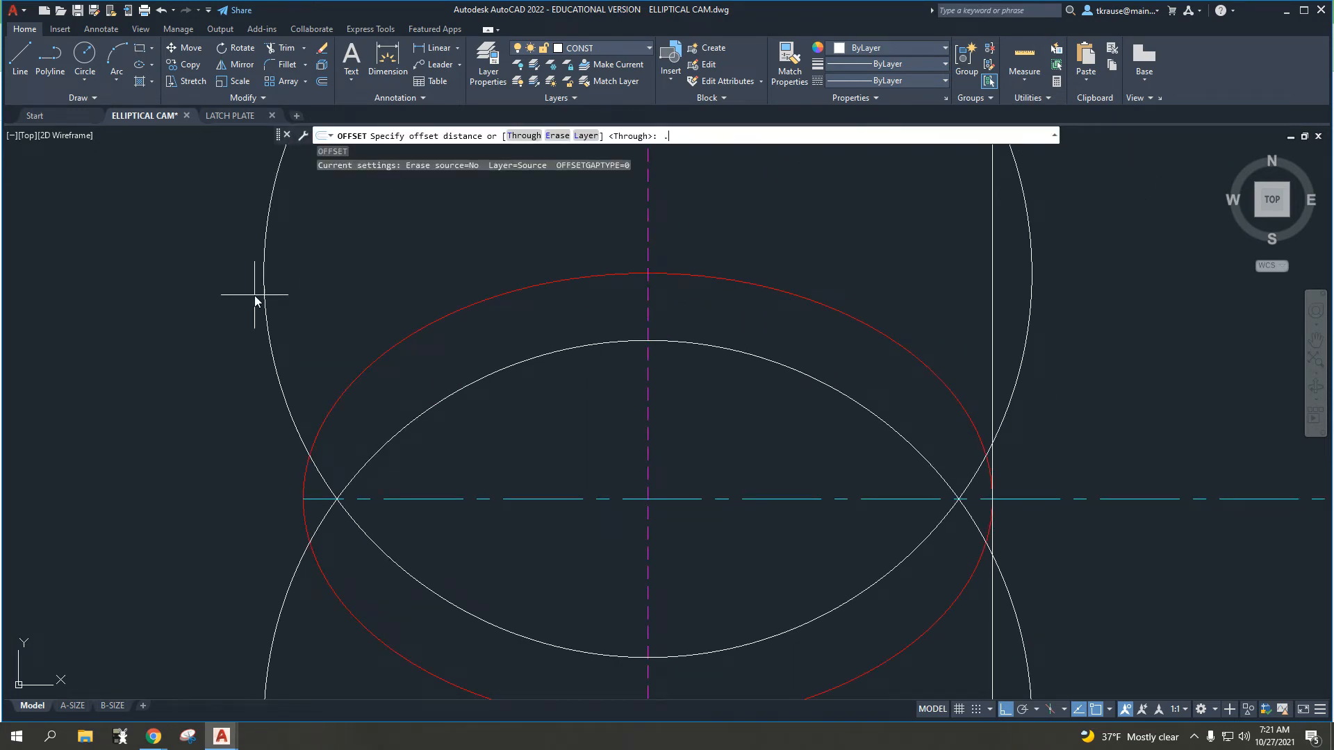
pyautogui.press('Return')
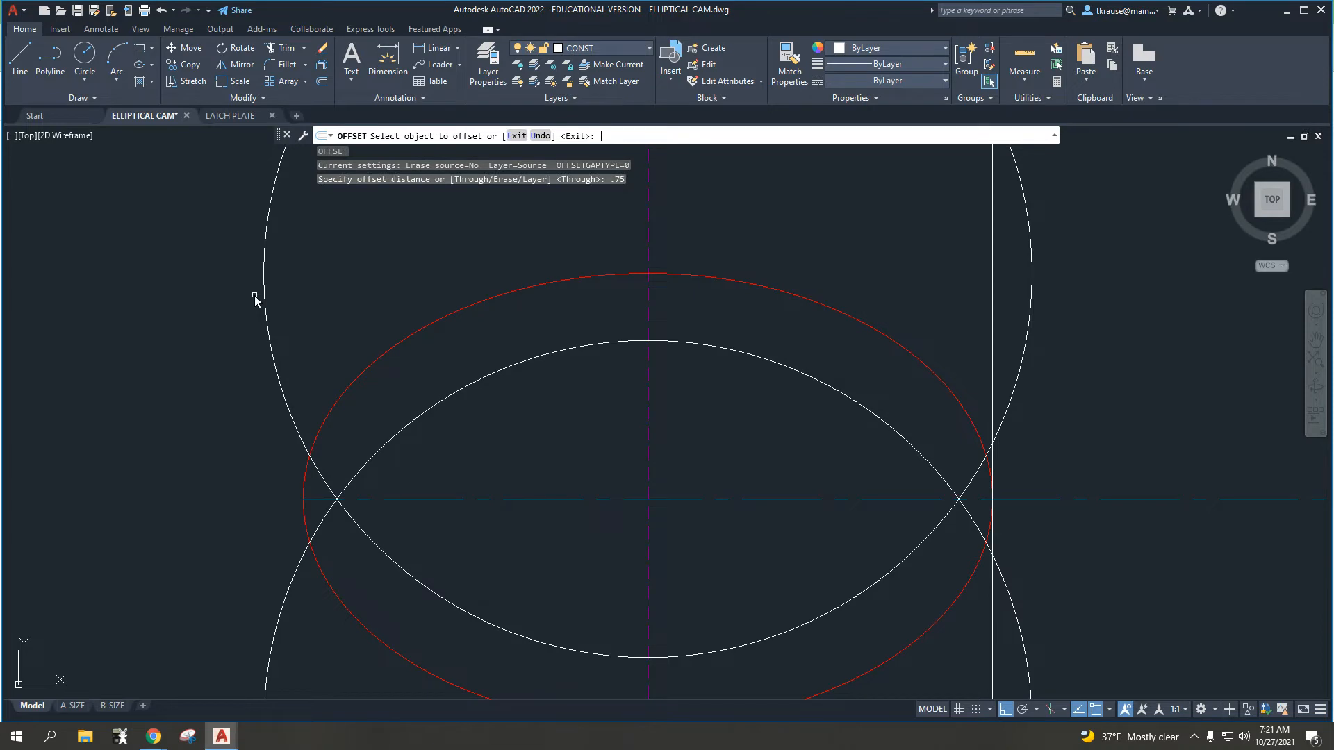
pyautogui.click(994, 331)
pyautogui.click(861, 278)
pyautogui.press('Escape')
pyautogui.press('Escape')
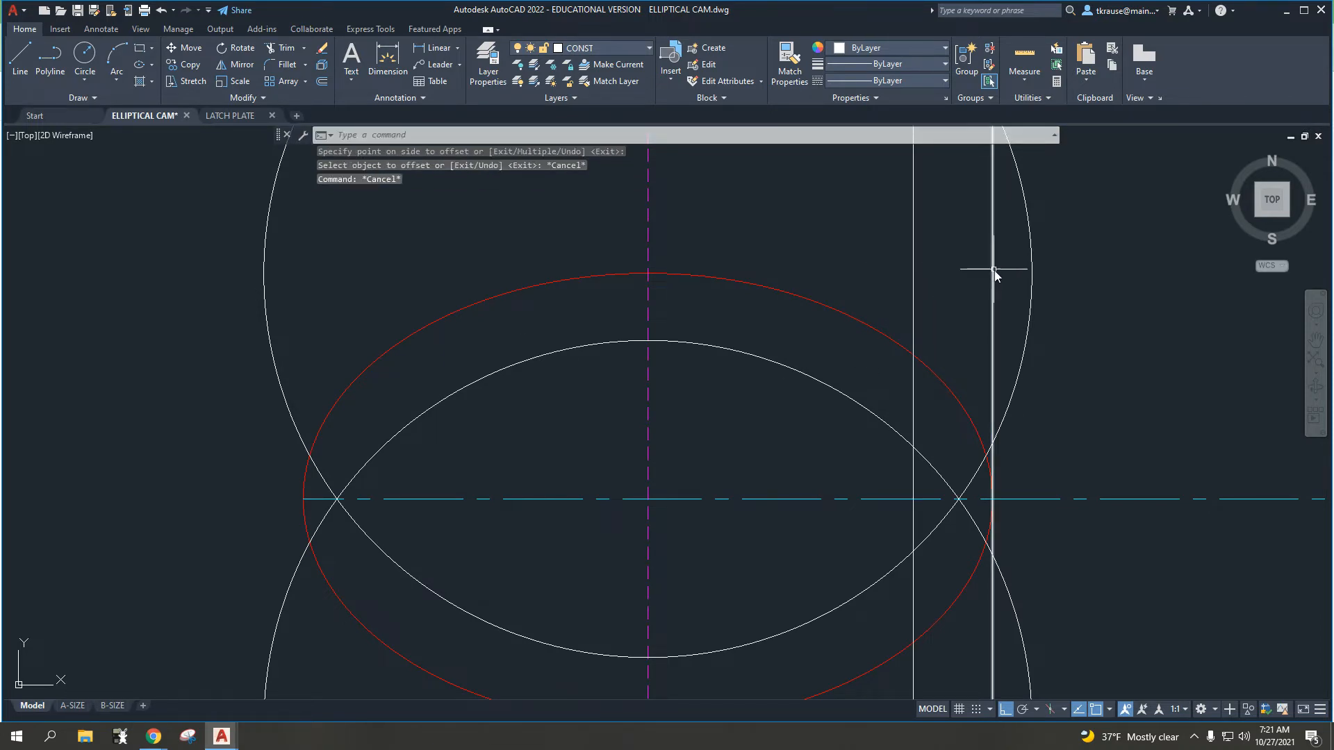
# - Erase the original vertical construction line touching the right end of the new ellipse
pyautogui.click(994, 272)
pyautogui.click(961, 275)
pyautogui.press('Delete')
pyautogui.moveTo(948, 568); pyautogui.dragTo(917, 522, button='middle')
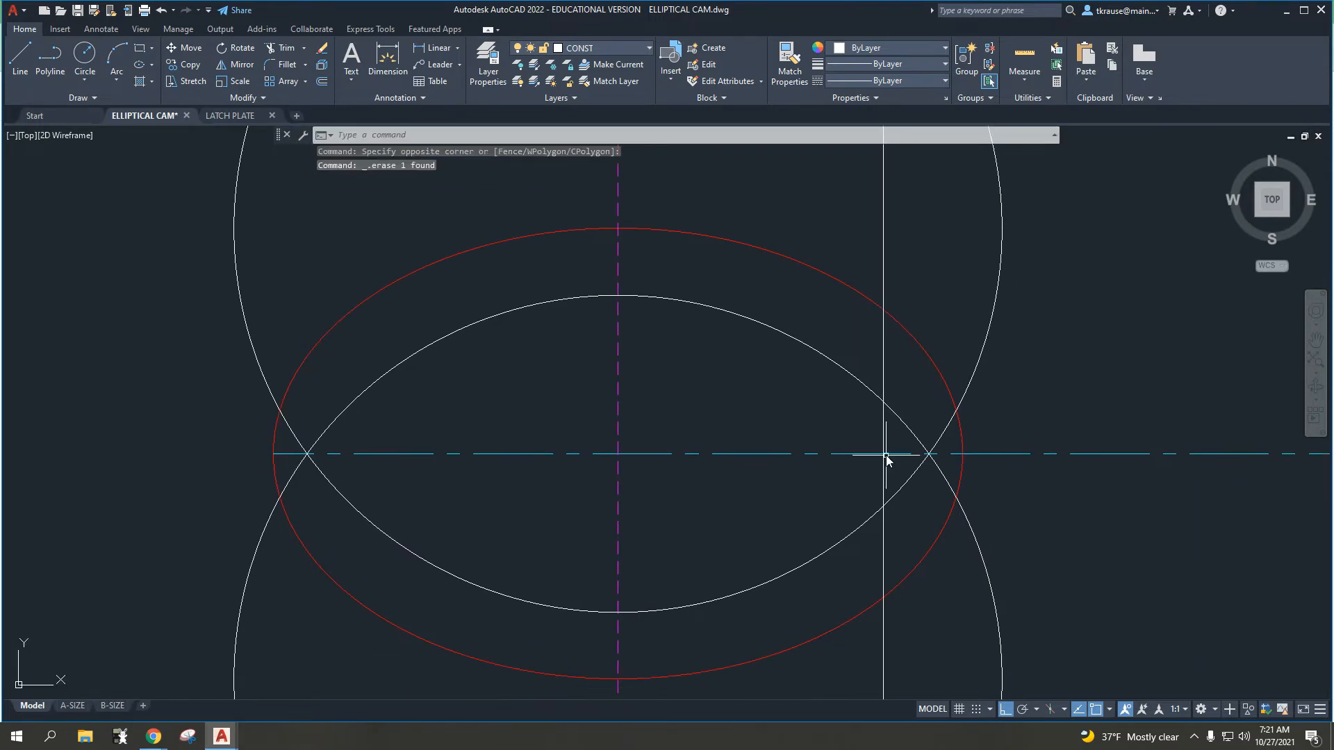
pyautogui.moveTo(778, 478); pyautogui.dragTo(815, 491, button='middle')
# - Make OBJ the current layer and check the small hole's diameter on the finished cam
pyautogui.click(605, 45)
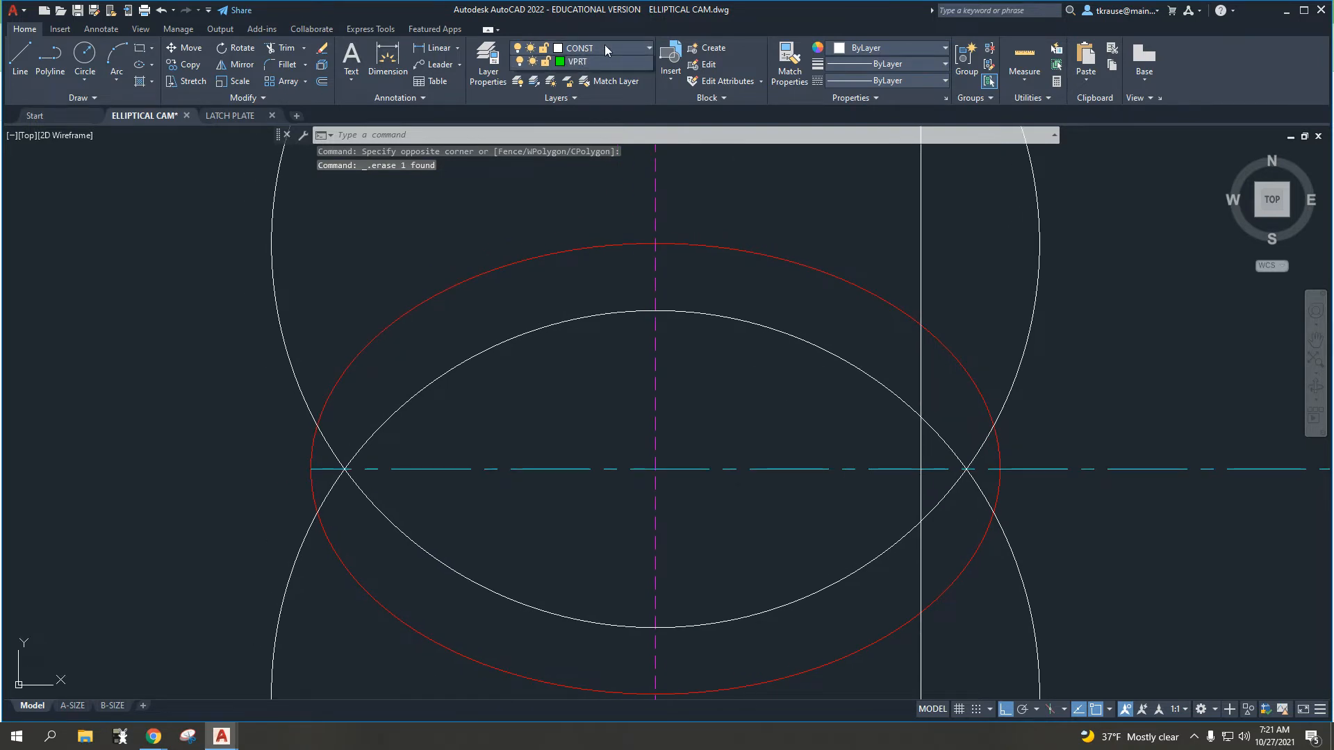
pyautogui.click(593, 201)
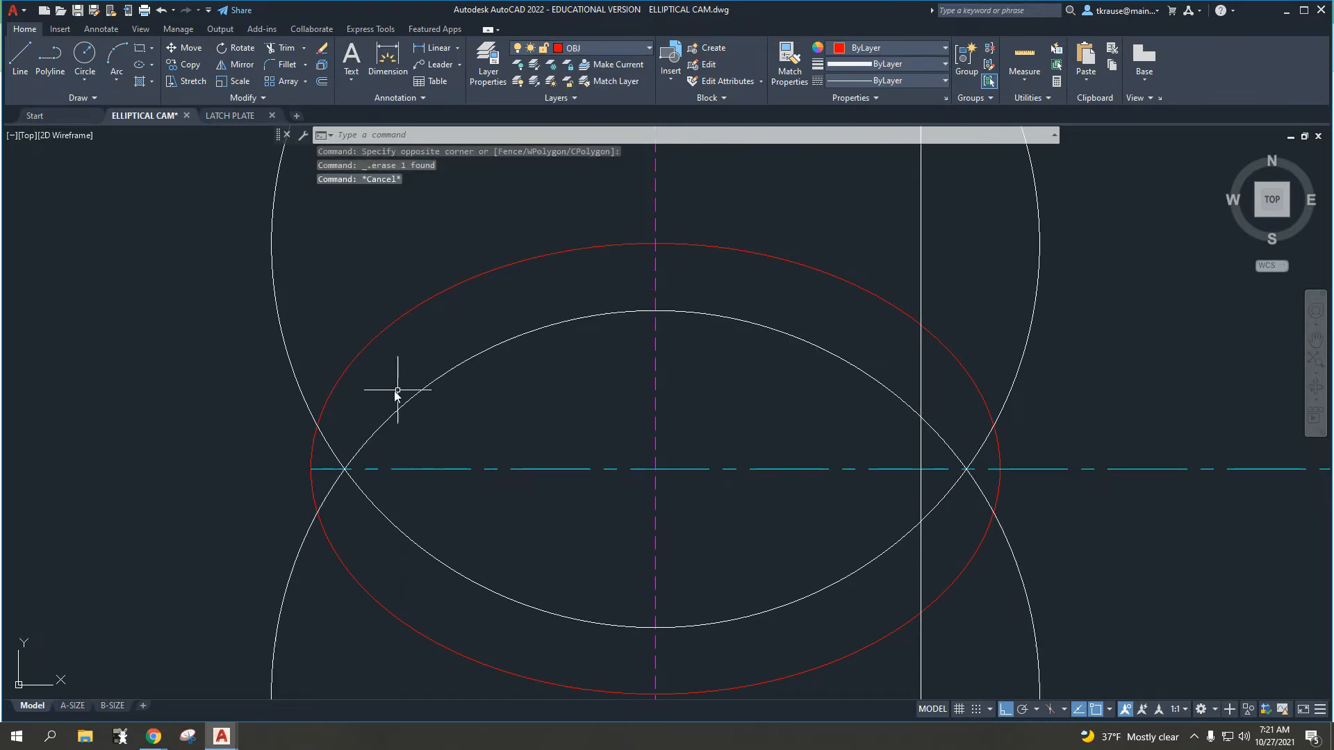
pyautogui.scroll(-4, 467, 447)
pyautogui.scroll(4, 417, 447)
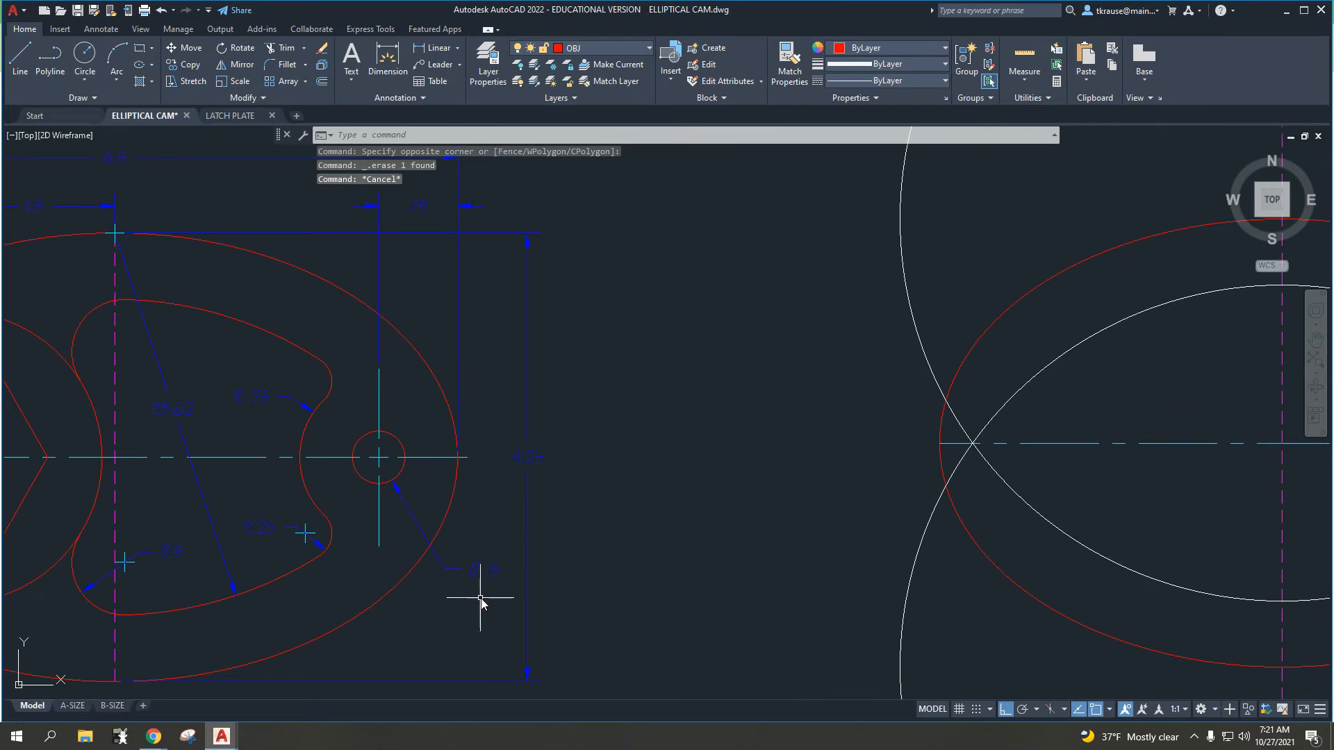
pyautogui.scroll(2, 494, 596)
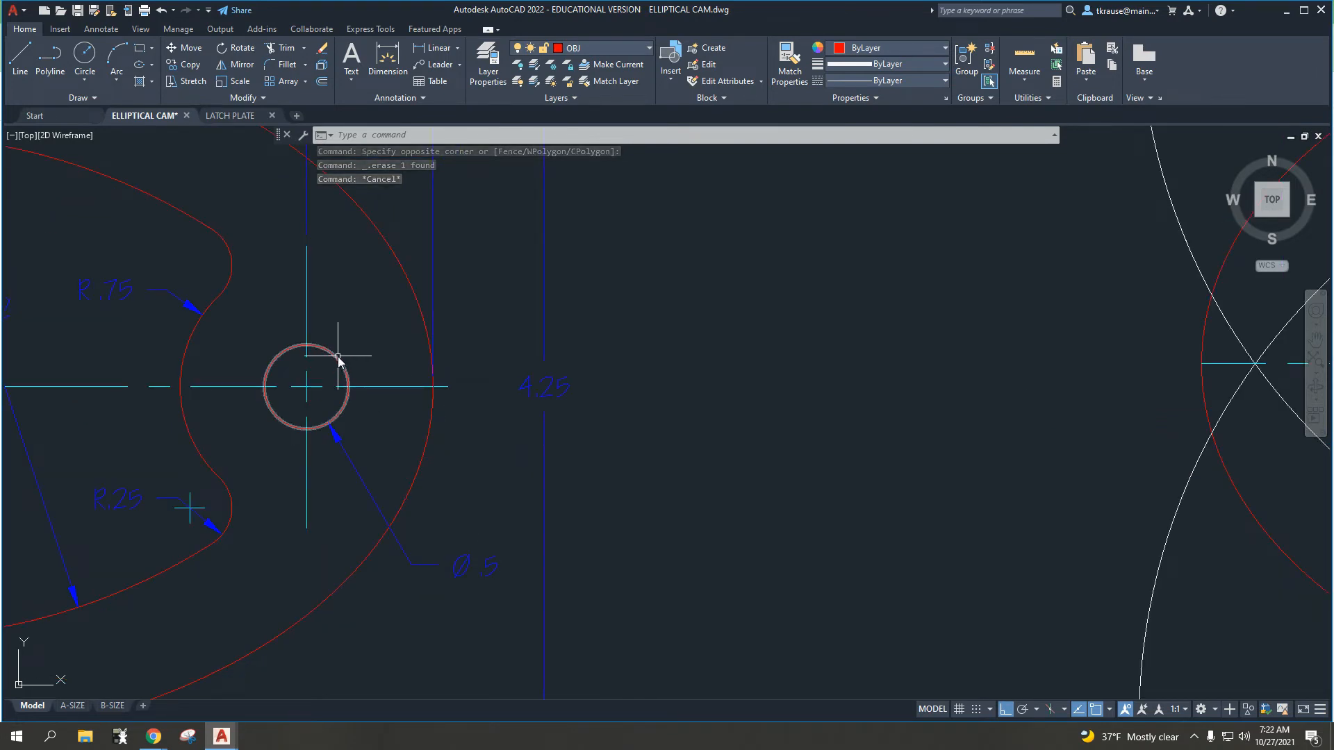
pyautogui.moveTo(960, 347); pyautogui.dragTo(390, 371, button='middle')
pyautogui.scroll(-2, 391, 371)
pyautogui.moveTo(582, 381); pyautogui.dragTo(369, 378, button='middle')
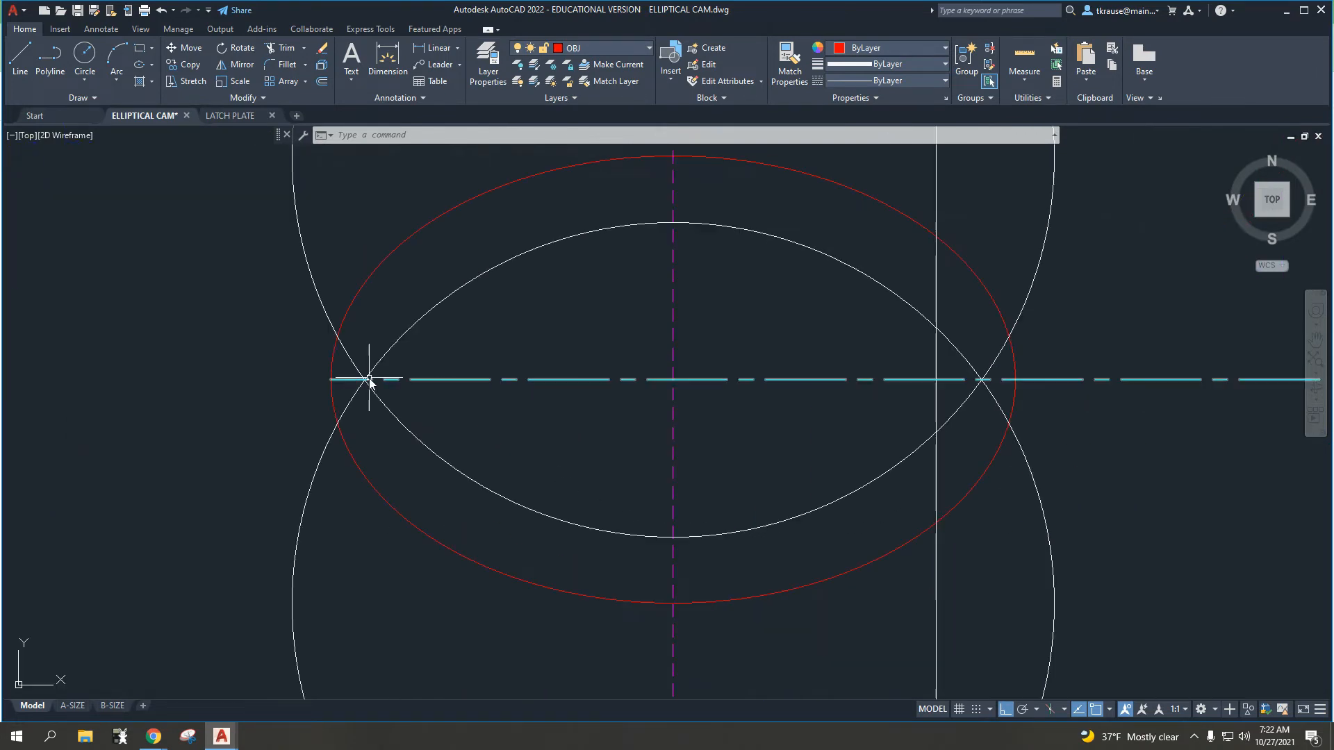
# - Draw a circle with a diameter of .5 centred on the construction circles' crossing near the new ellipse's right end
pyautogui.press('Return')
pyautogui.click(982, 379)
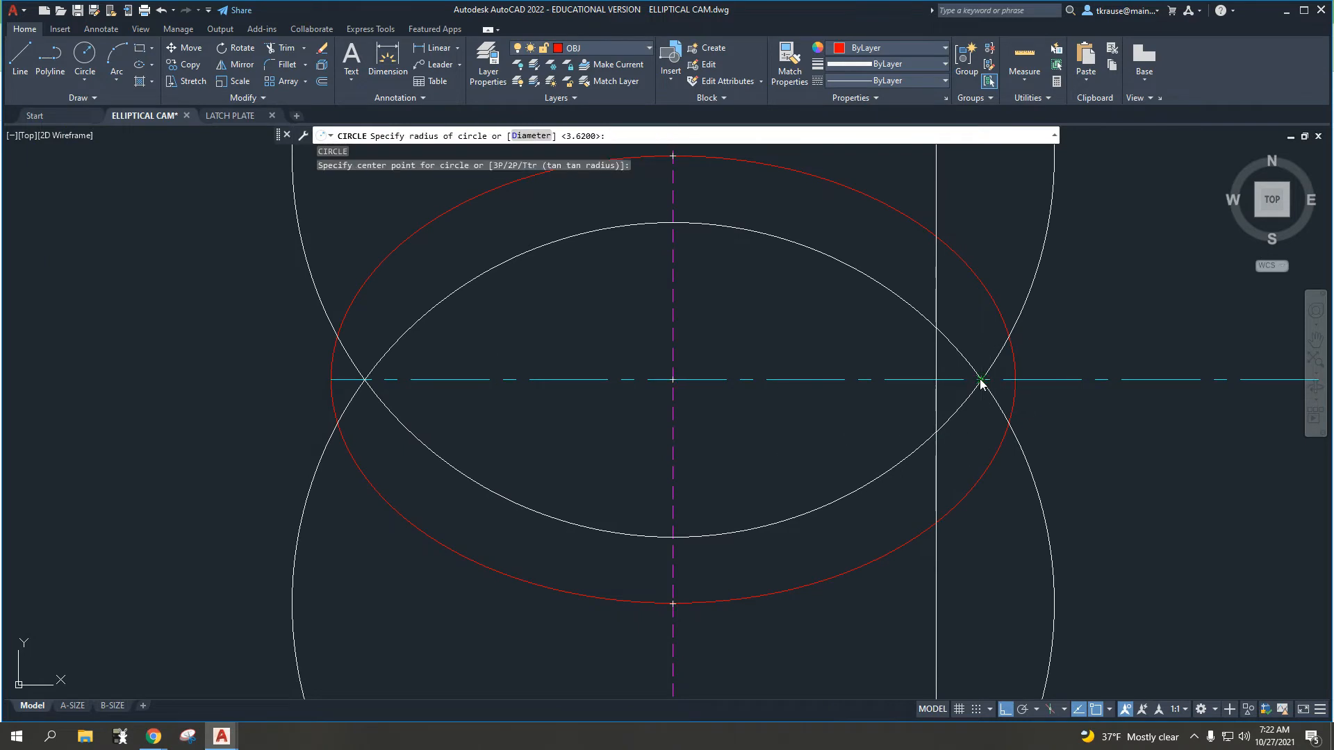
pyautogui.write('d')
pyautogui.press('Return')
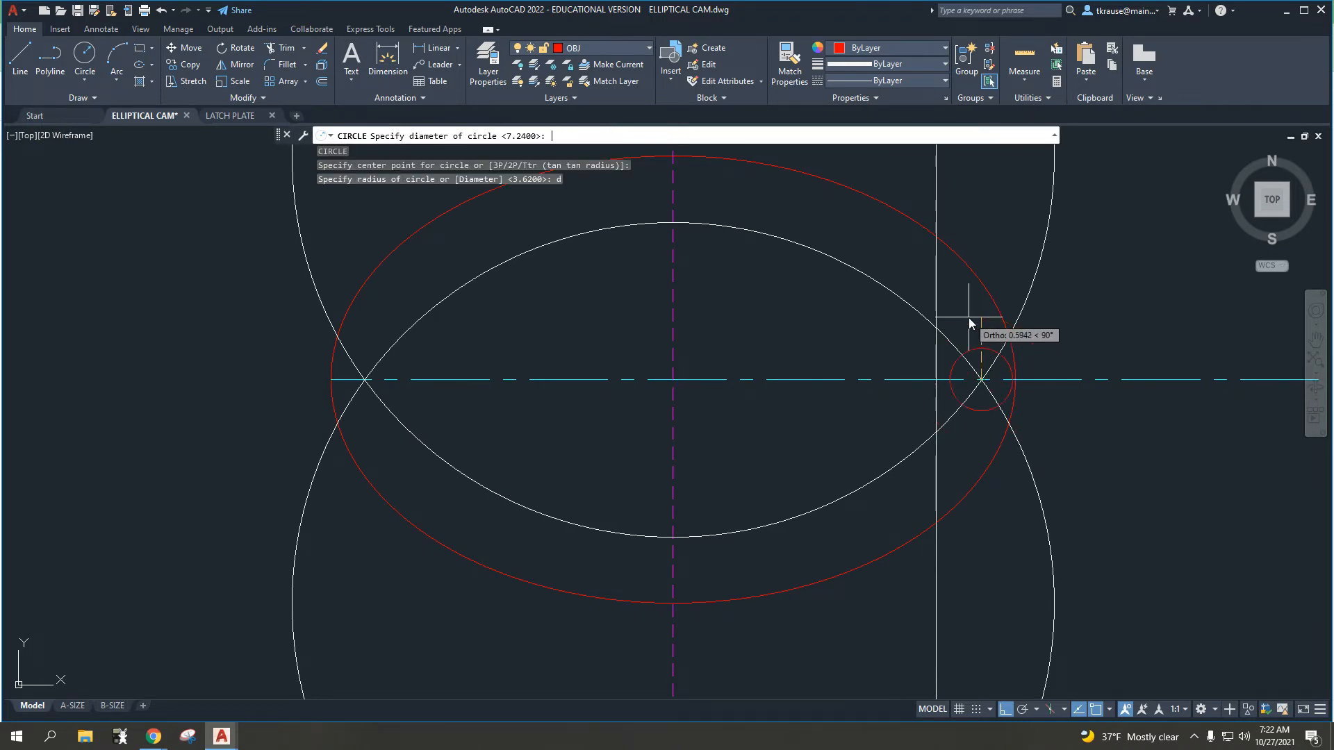
pyautogui.write('.5')
pyautogui.press('Return')
# - Undo the misplaced small circle, the switch to the OBJ layer and the erasure of the vertical line at the ellipse's right end
pyautogui.scroll(-2, 834, 462)
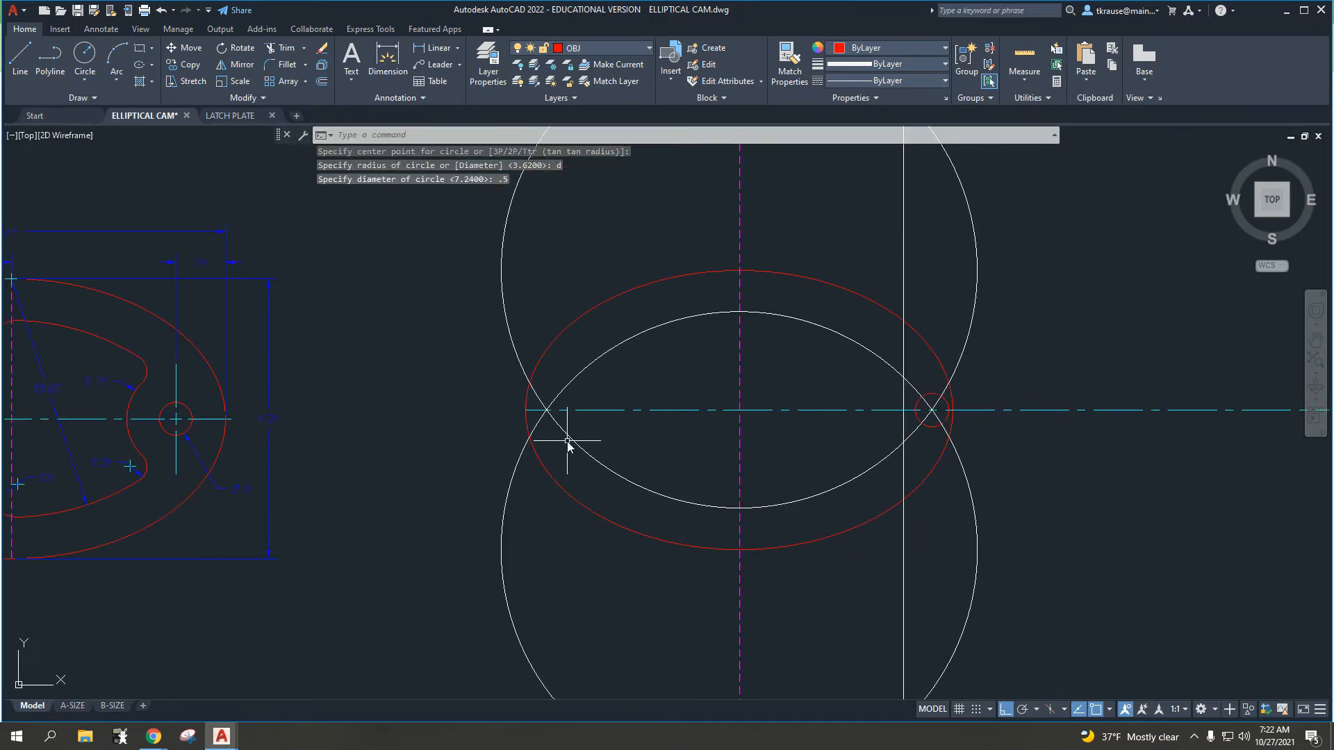
pyautogui.moveTo(379, 446); pyautogui.dragTo(736, 589, button='middle')
pyautogui.scroll(4, 625, 444)
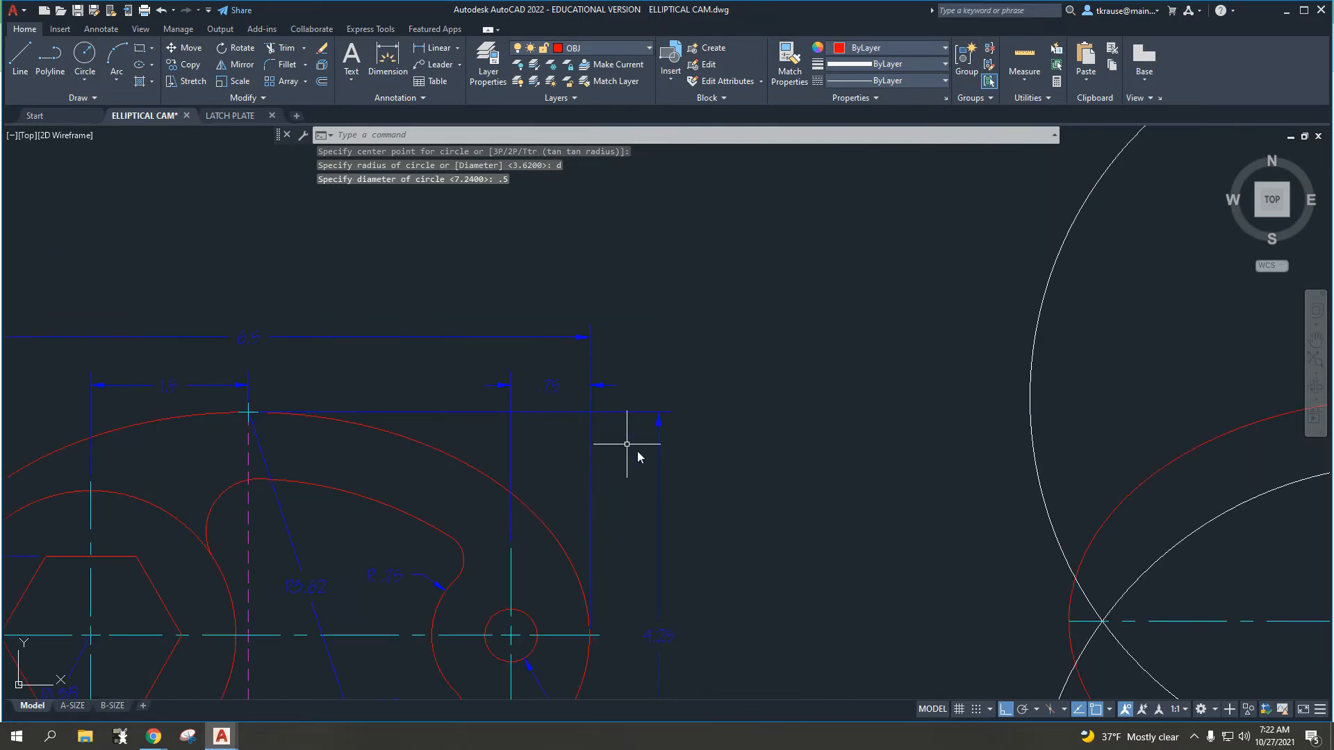
pyautogui.scroll(-4, 834, 453)
pyautogui.scroll(-4, 834, 453)
pyautogui.moveTo(908, 462); pyautogui.dragTo(683, 445, button='middle')
pyautogui.press('Escape')
pyautogui.press('Escape')
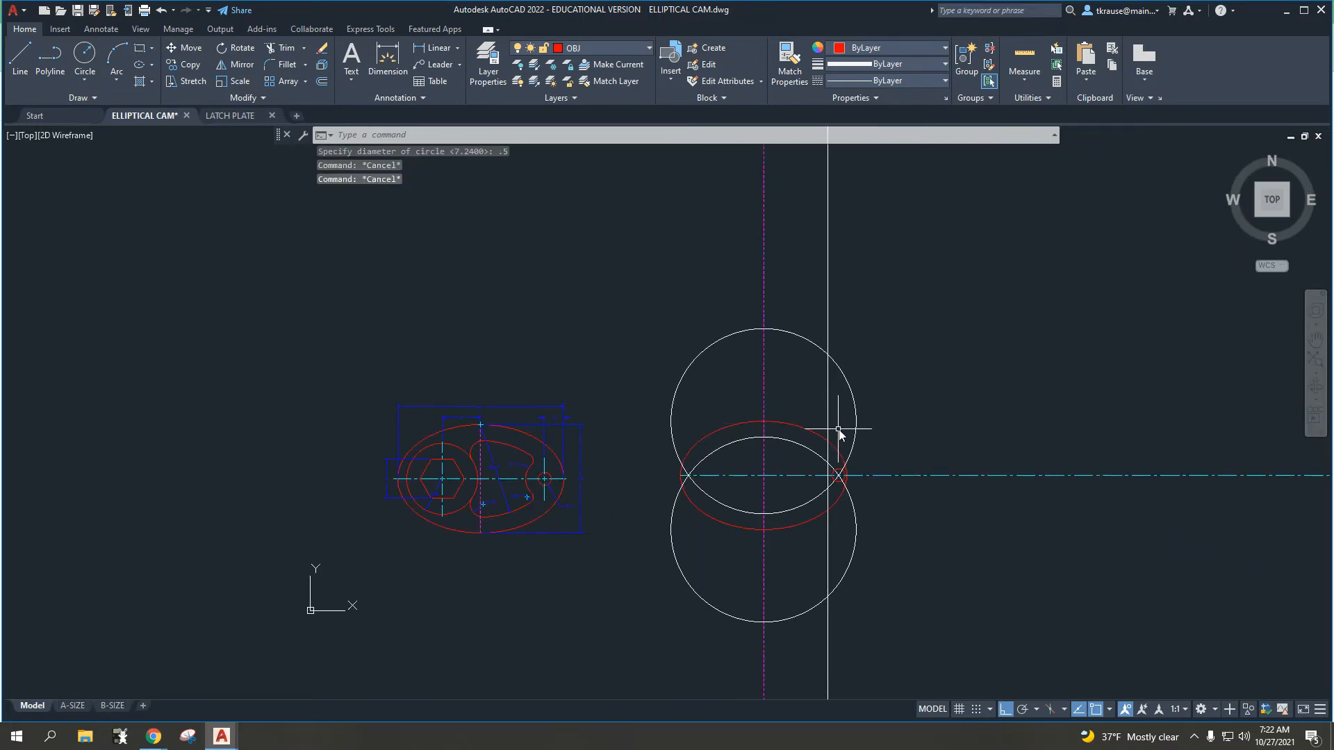
pyautogui.scroll(2, 838, 429)
pyautogui.hotkey('ctrl', 'z')
pyautogui.hotkey('ctrl', 'z')
pyautogui.hotkey('ctrl', 'z')
pyautogui.hotkey('ctrl', 'z')
pyautogui.hotkey('ctrl', 'z')
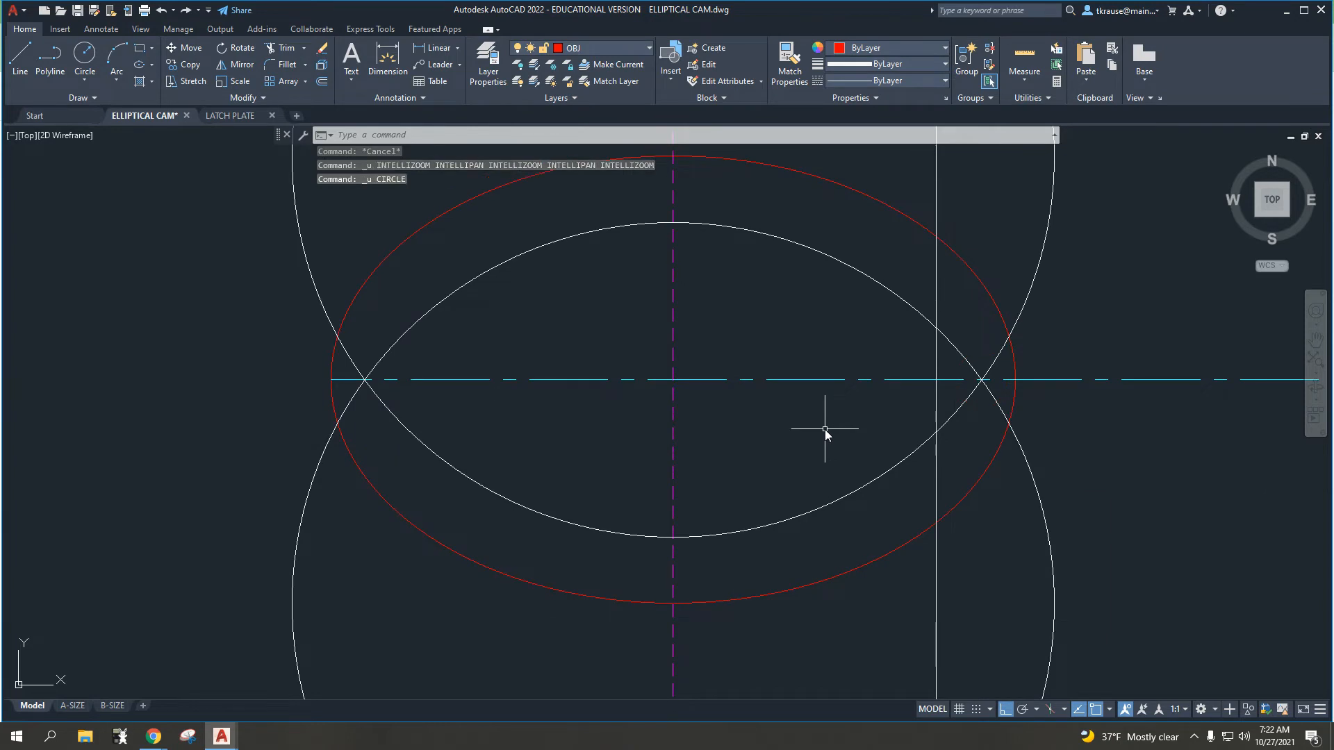
pyautogui.hotkey('ctrl', 'z')
pyautogui.hotkey('ctrl', 'z')
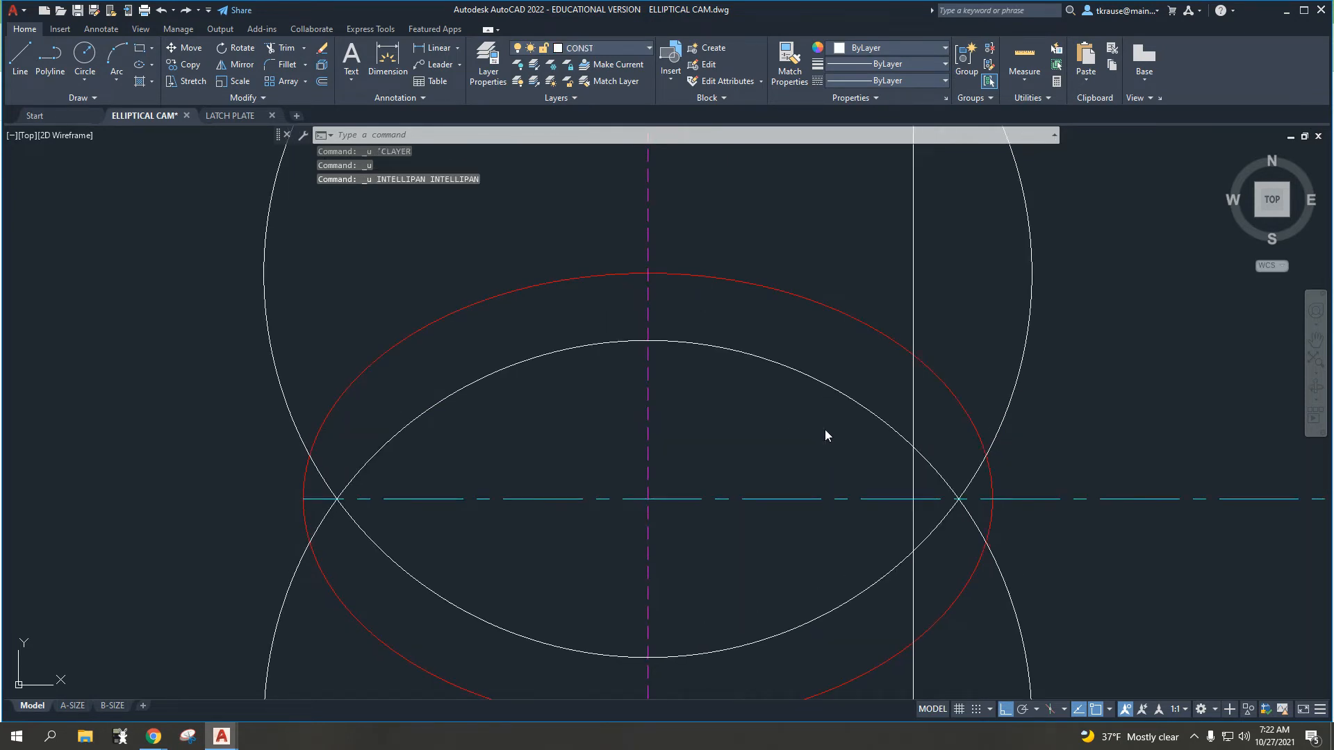
# - Erase the offset vertical construction line inside the new ellipse, keeping the one touching its right end
pyautogui.click(947, 214)
pyautogui.click(872, 216)
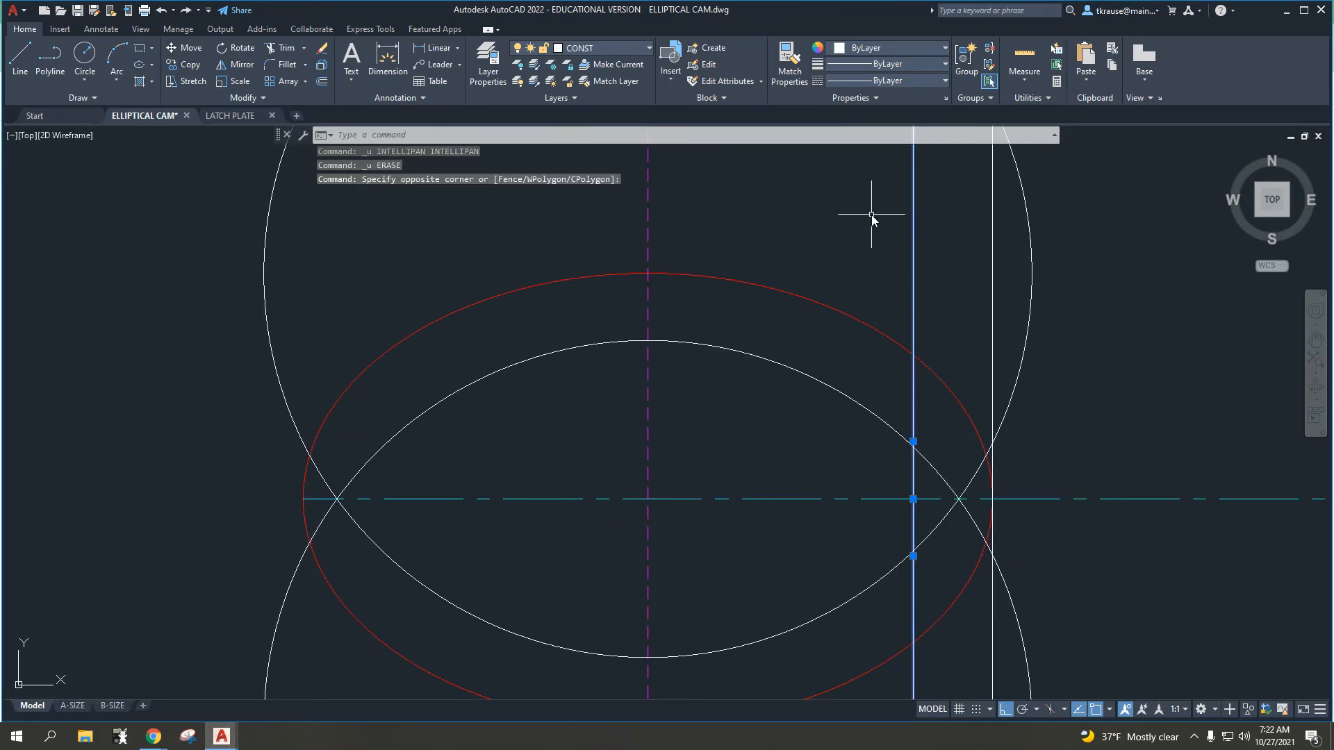
pyautogui.write('p')
pyautogui.press('Escape')
pyautogui.press('Escape')
pyautogui.click(912, 278)
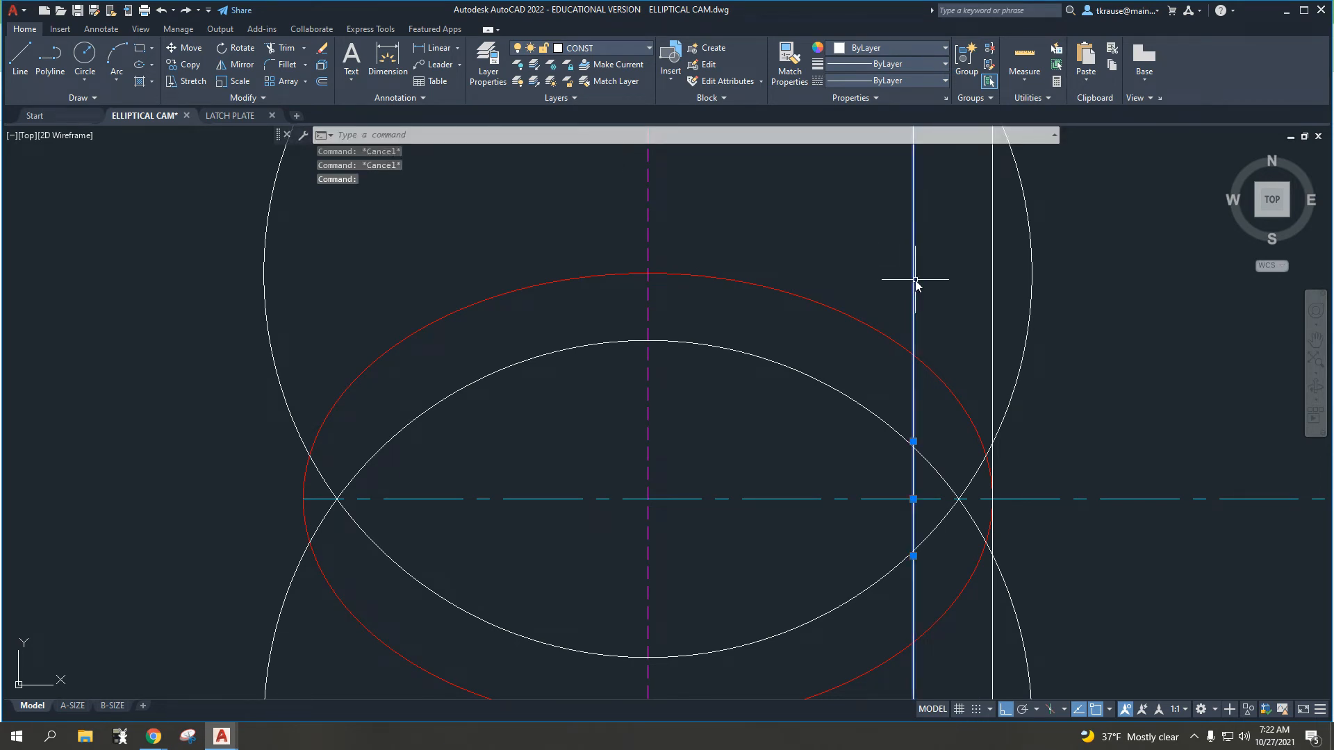
pyautogui.press('Delete')
pyautogui.write('o')
pyautogui.press('Return')
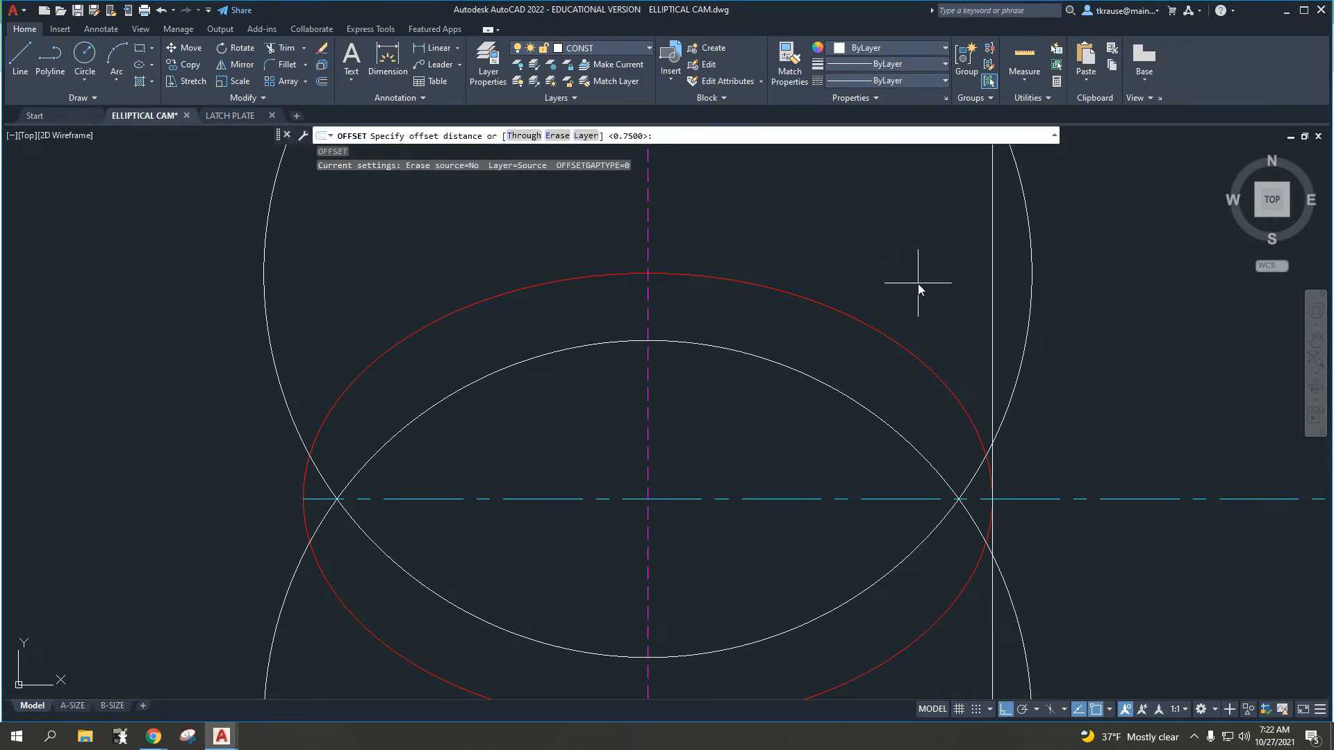
pyautogui.press('Return')
pyautogui.write('7')
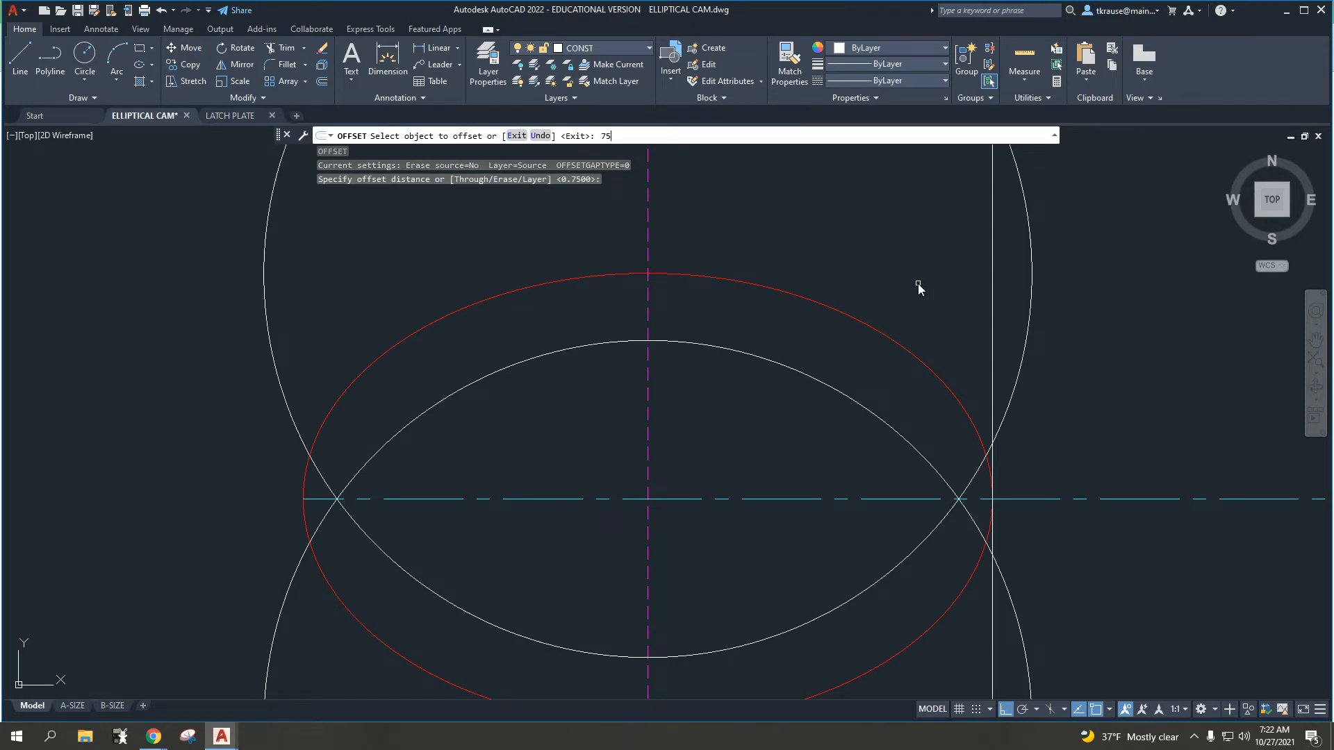
pyautogui.write('5')
pyautogui.press('Return')
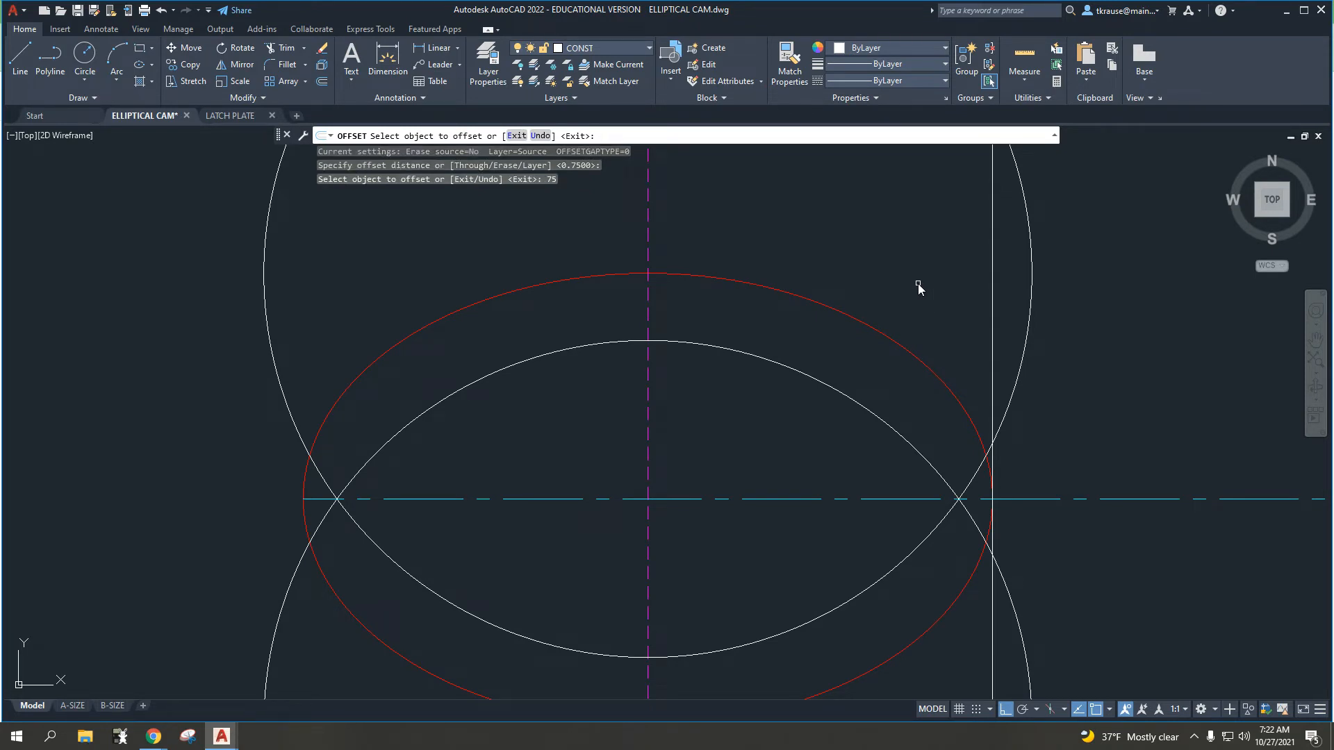
pyautogui.press('Escape')
pyautogui.press('Escape')
# - Offset the vertical construction line at the new ellipse's right end by .75 towards the ellipse's centre
pyautogui.write('o')
pyautogui.press('Return')
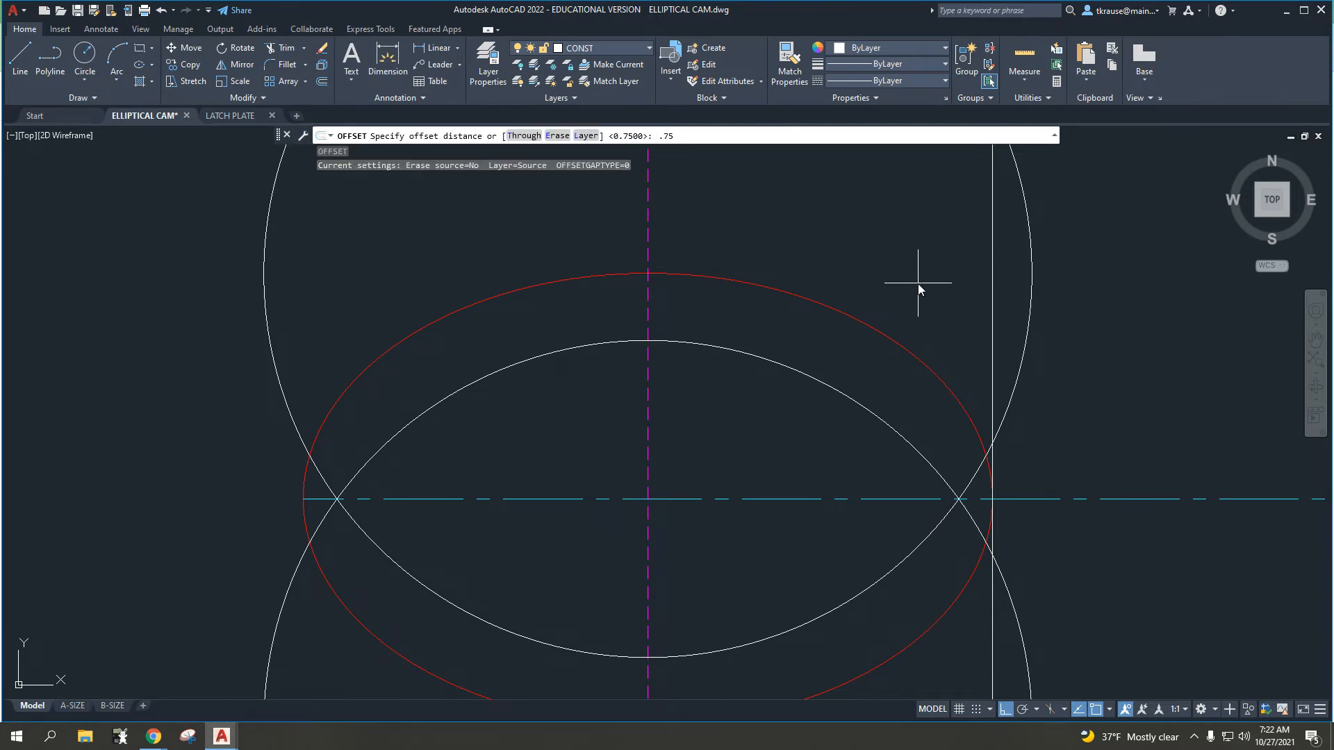
pyautogui.press('Return')
pyautogui.click(990, 311)
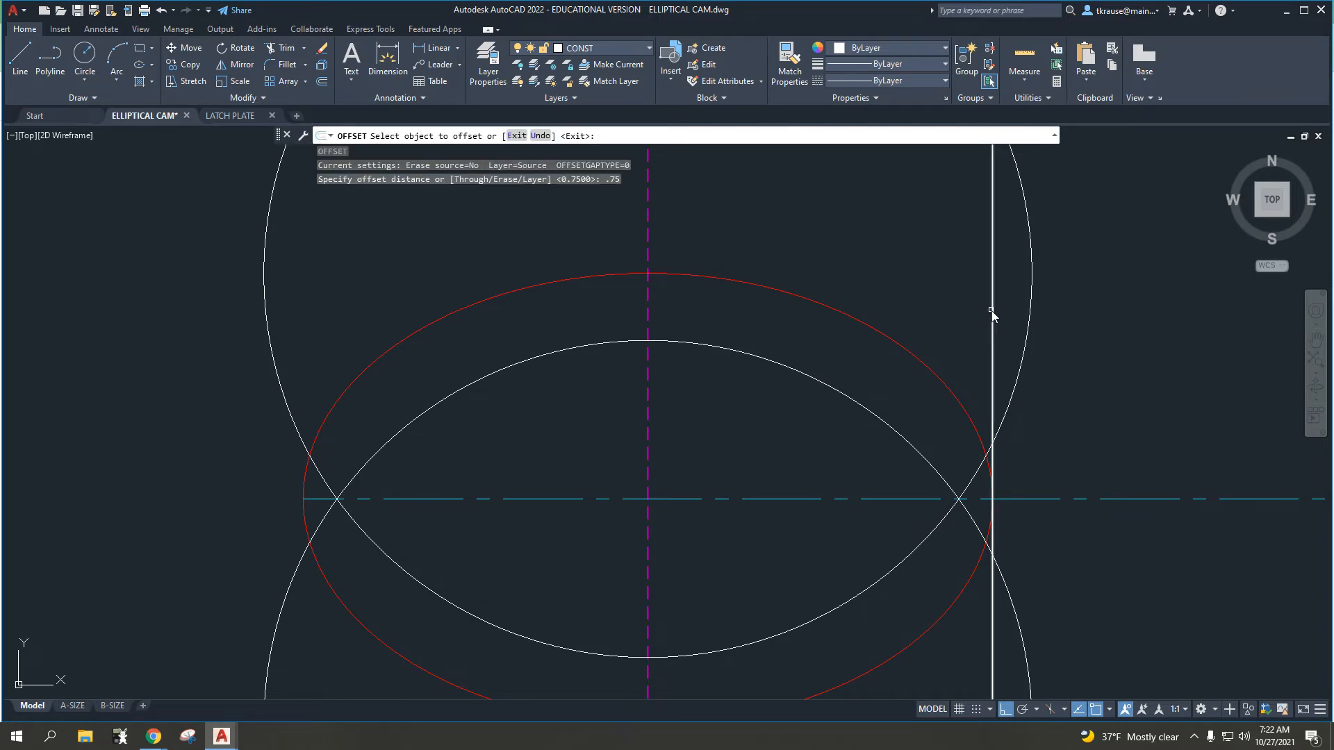
pyautogui.click(937, 291)
pyautogui.press('Escape')
pyautogui.press('Escape')
# - Examine the small hole's position and diameter dimensions on the finished cam
pyautogui.scroll(-4, 696, 341)
pyautogui.moveTo(649, 387); pyautogui.dragTo(783, 428, button='middle')
pyautogui.scroll(6, 378, 381)
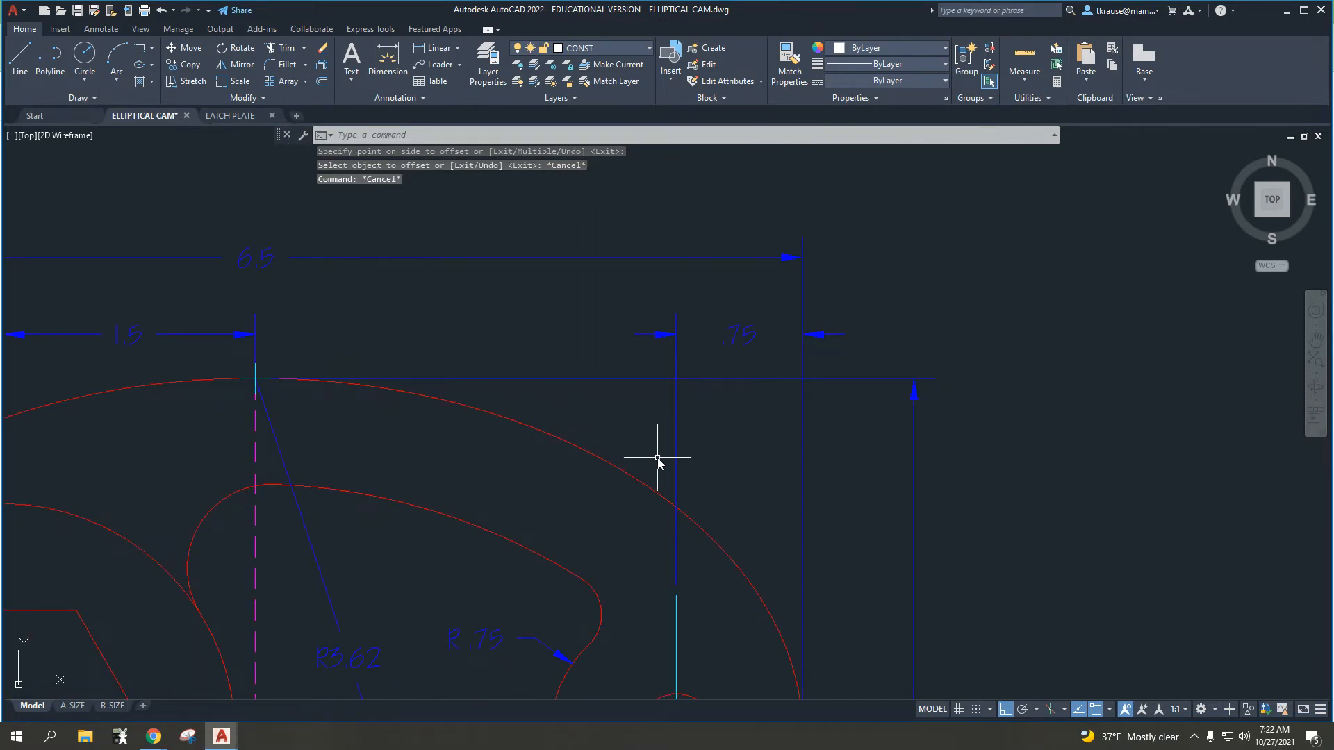
pyautogui.scroll(-1, 632, 343)
pyautogui.scroll(-1, 682, 389)
pyautogui.moveTo(726, 389); pyautogui.dragTo(366, 403, button='middle')
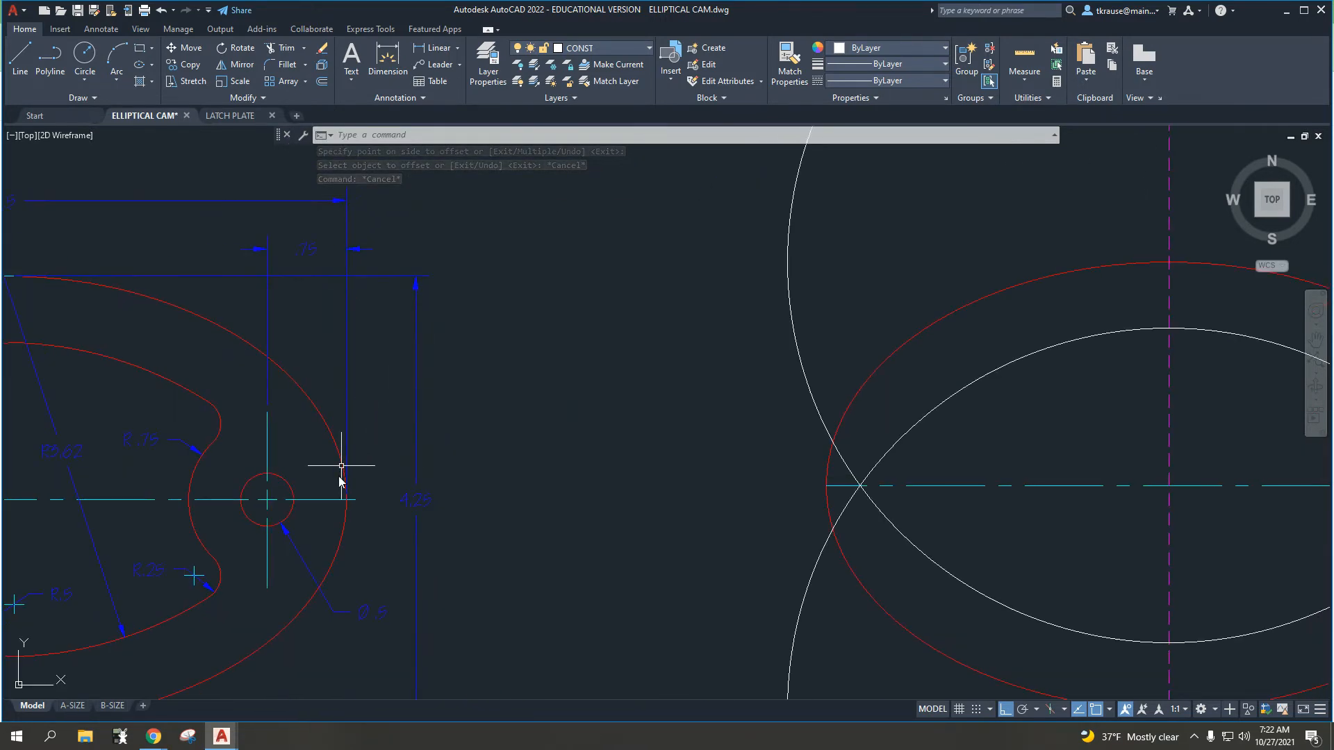
pyautogui.scroll(4, 382, 625)
pyautogui.scroll(-6, 806, 478)
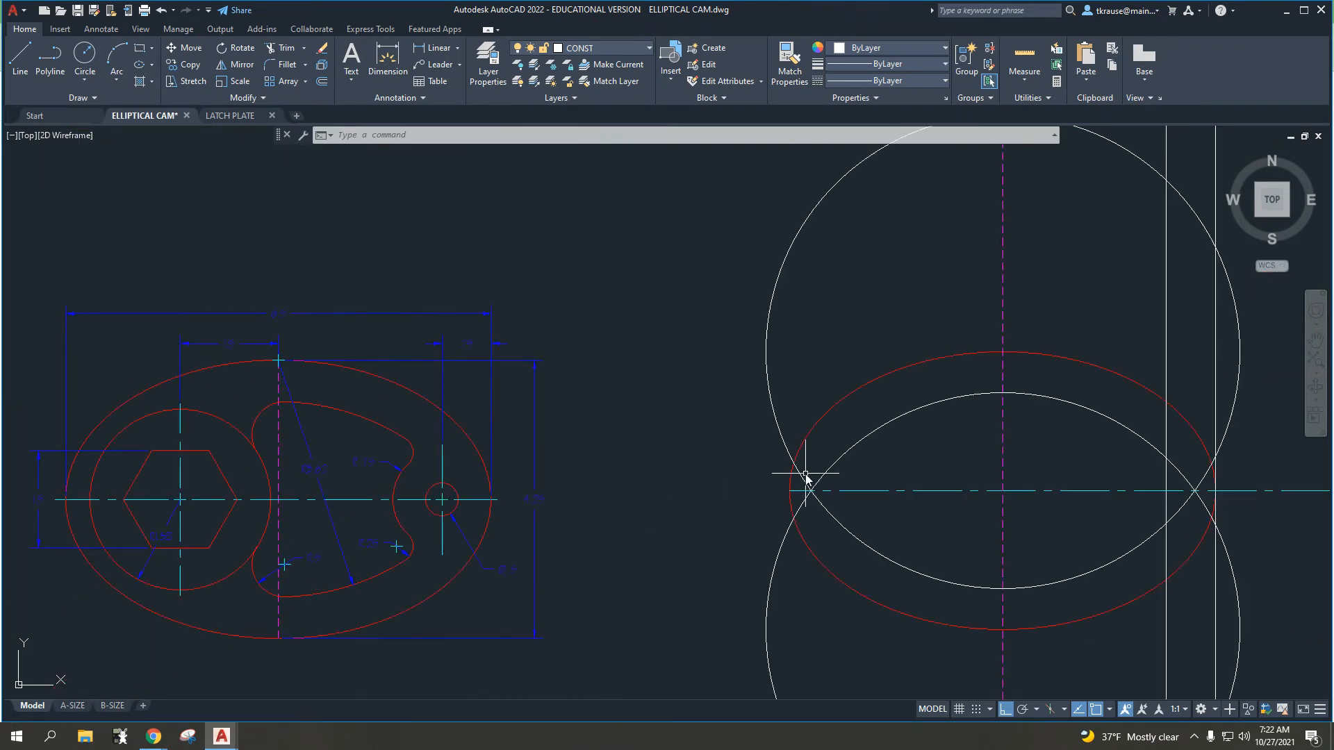
# - Draw a circle with a diameter of .75 centred where the offset vertical line crosses the new ellipse's horizontal centre line
pyautogui.moveTo(1001, 498); pyautogui.dragTo(548, 462, button='middle')
pyautogui.press('Return')
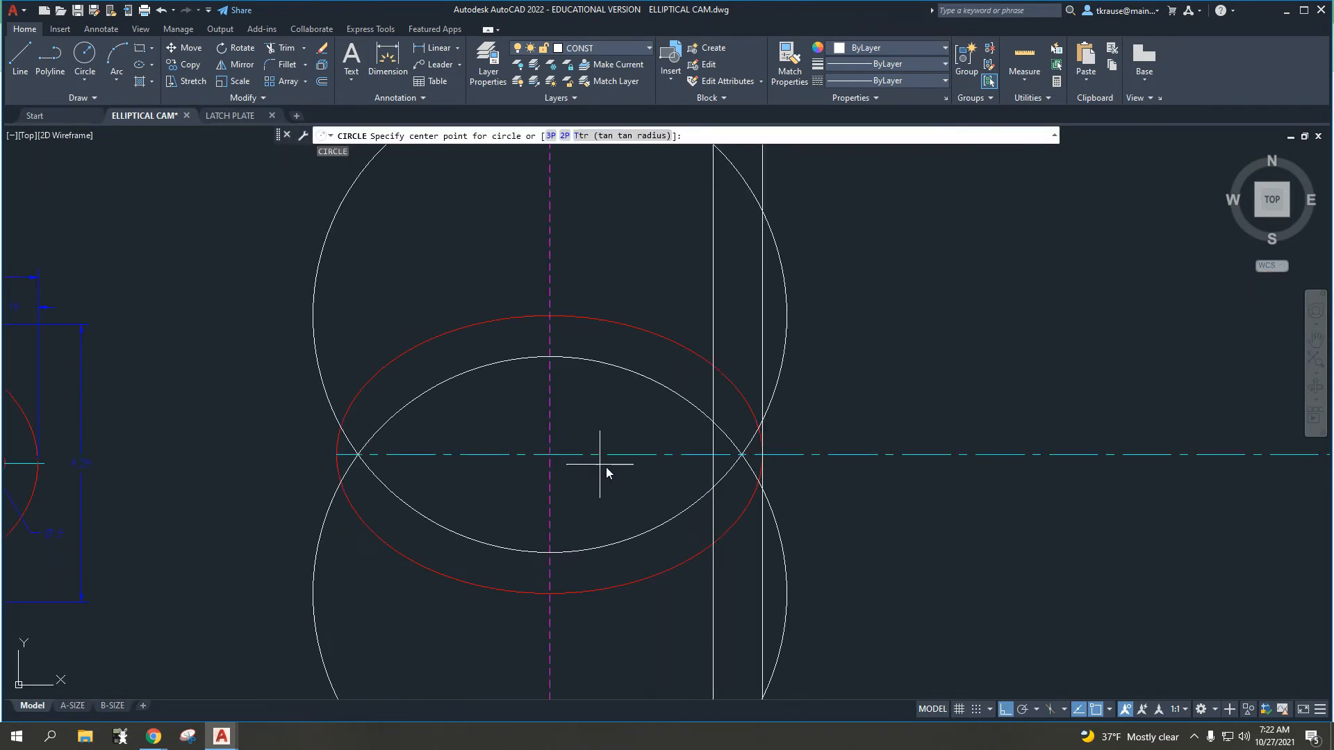
pyautogui.click(711, 453)
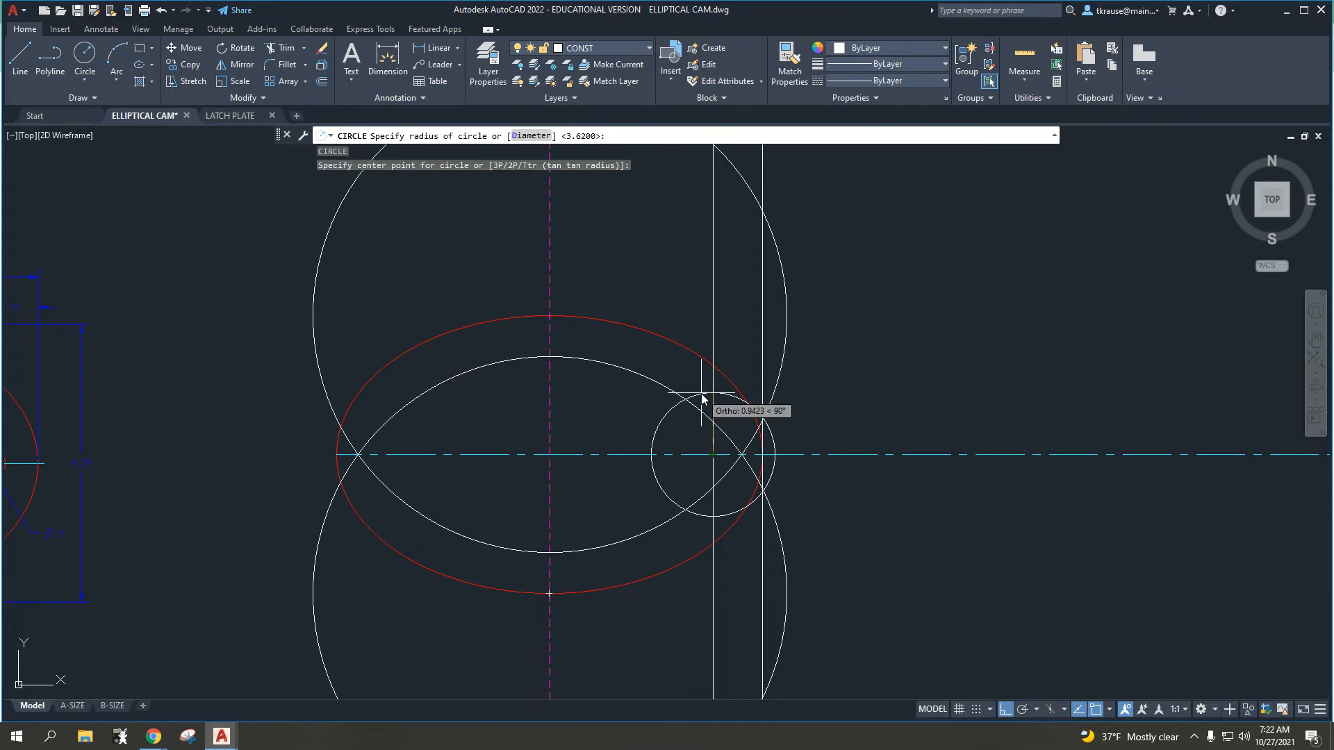
pyautogui.write('d')
pyautogui.press('Return')
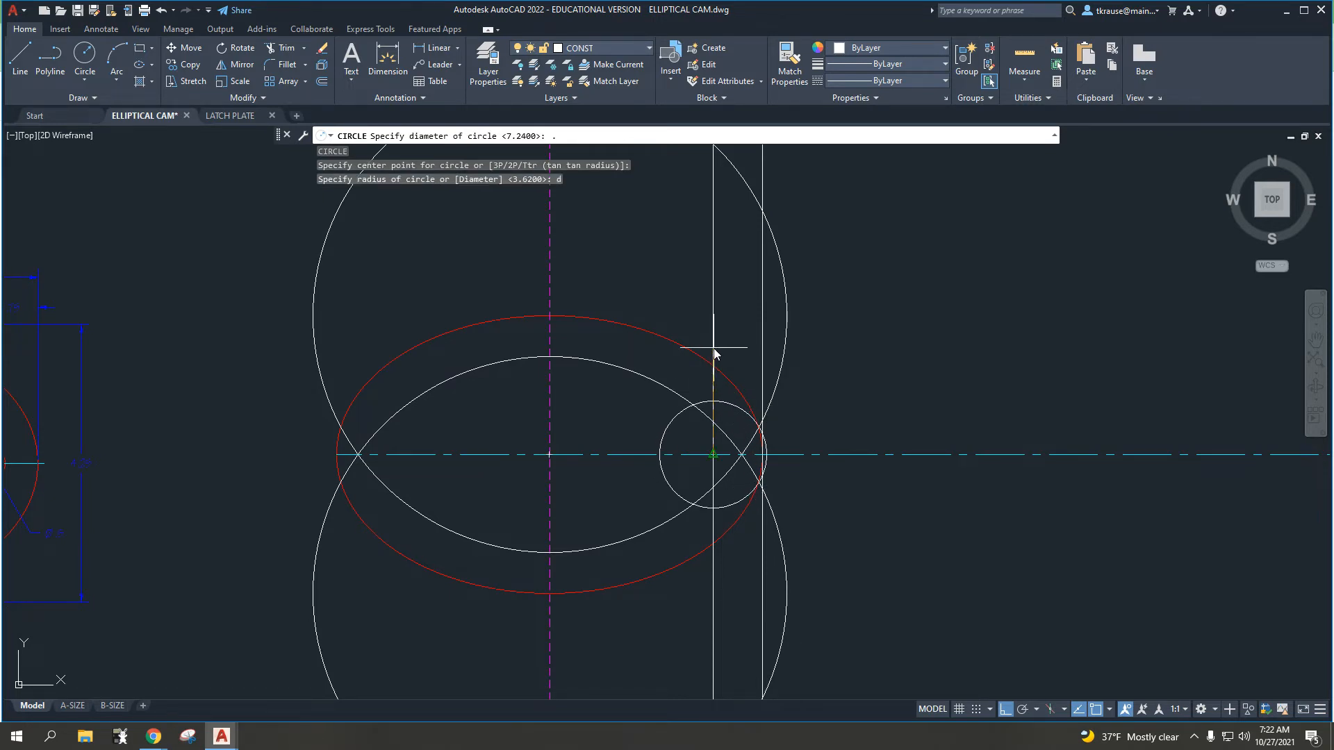
pyautogui.press('Return')
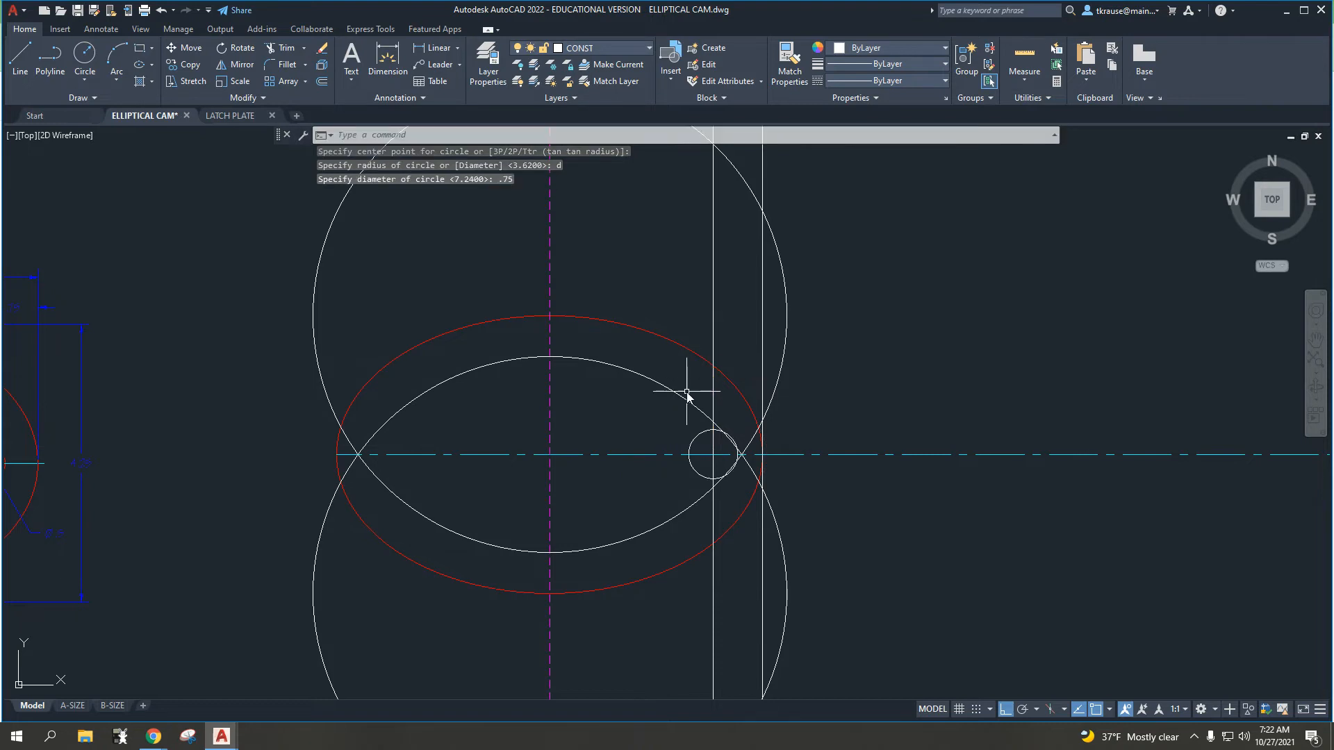
# - Check the small hole's diameter on the finished cam and erase the .75 diameter circle from the new cam
pyautogui.scroll(-2, 691, 387)
pyautogui.moveTo(532, 406); pyautogui.dragTo(547, 412, button='middle')
pyautogui.scroll(5, 300, 450)
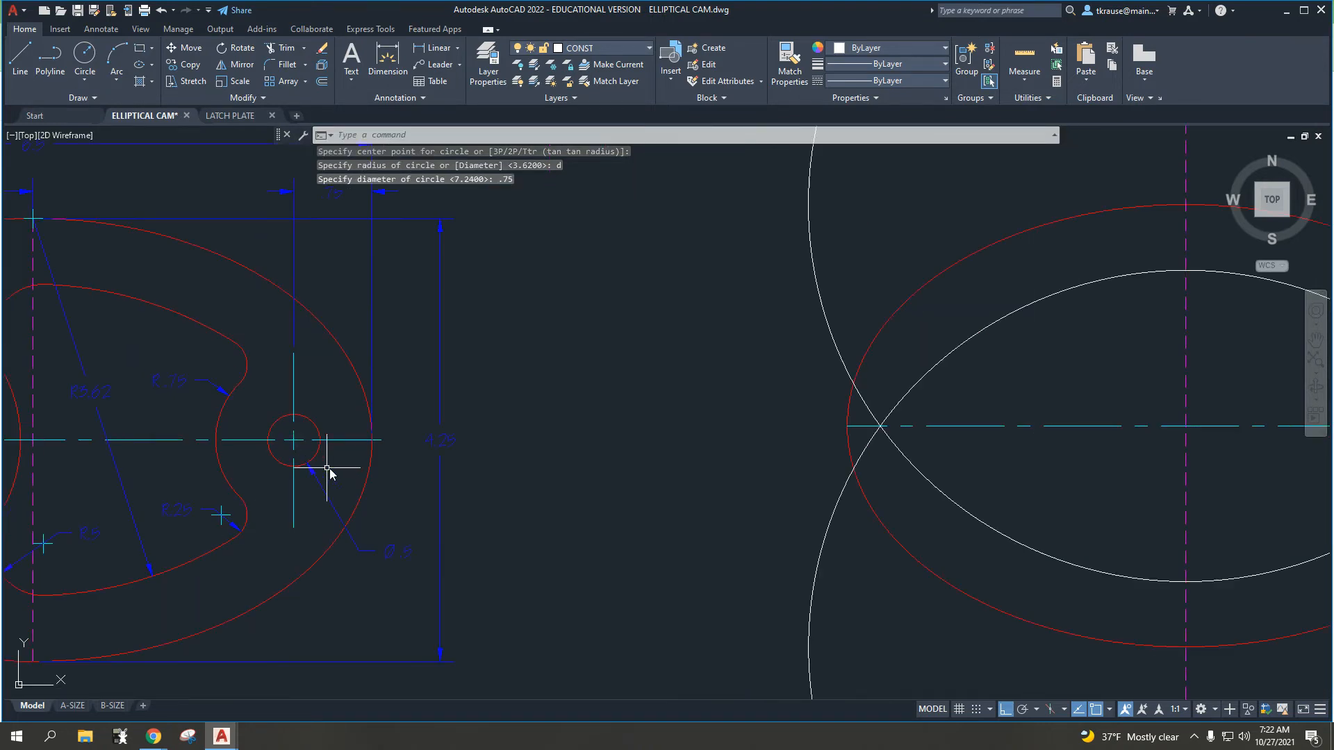
pyautogui.moveTo(672, 442); pyautogui.dragTo(419, 443, button='middle')
pyautogui.moveTo(733, 445); pyautogui.dragTo(564, 458, button='middle')
pyautogui.moveTo(1027, 450); pyautogui.dragTo(729, 460, button='middle')
pyautogui.press('Escape')
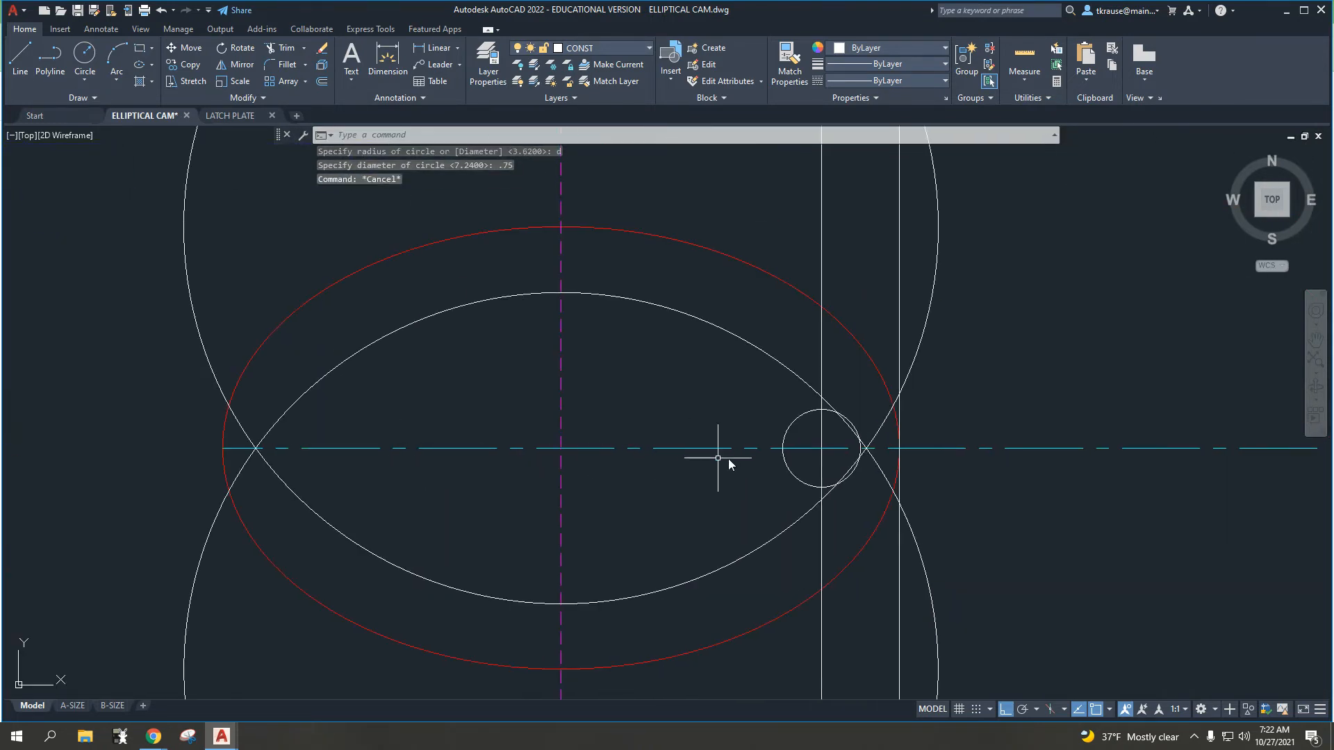
pyautogui.click(782, 431)
pyautogui.click(787, 433)
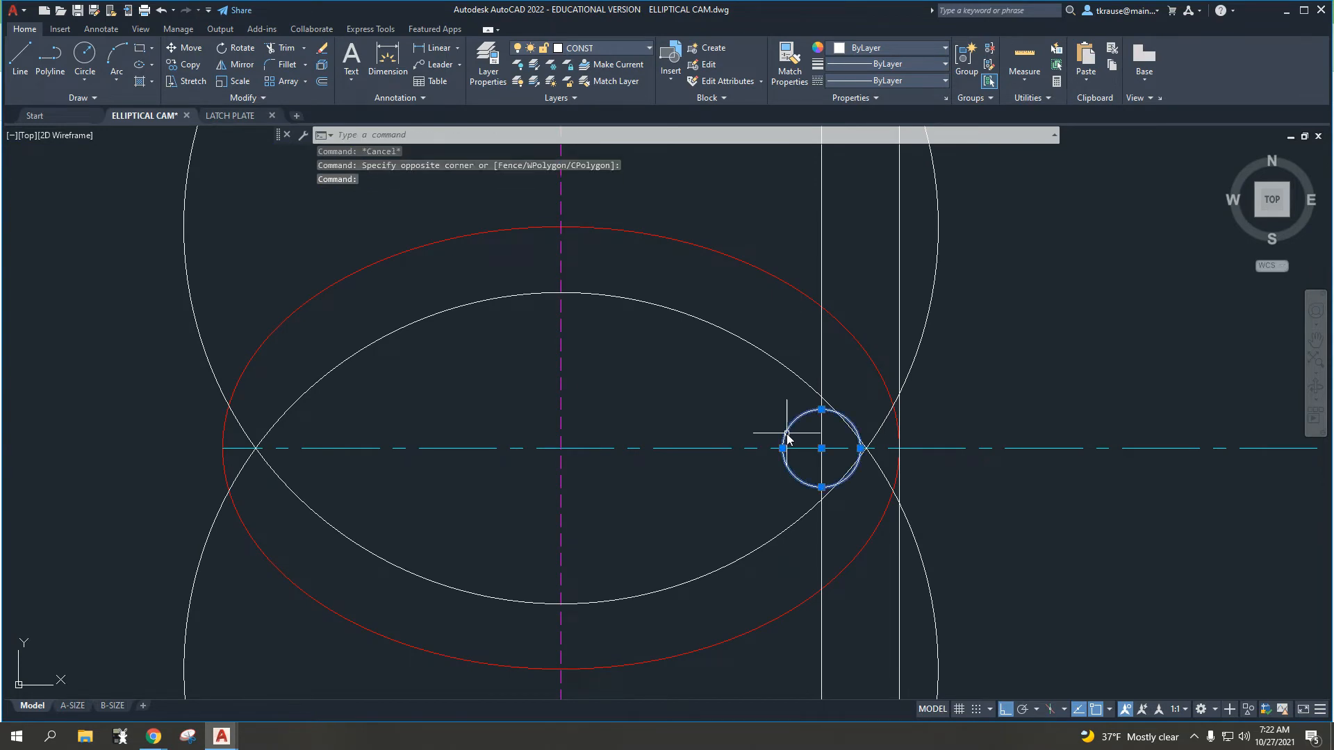
pyautogui.press('Delete')
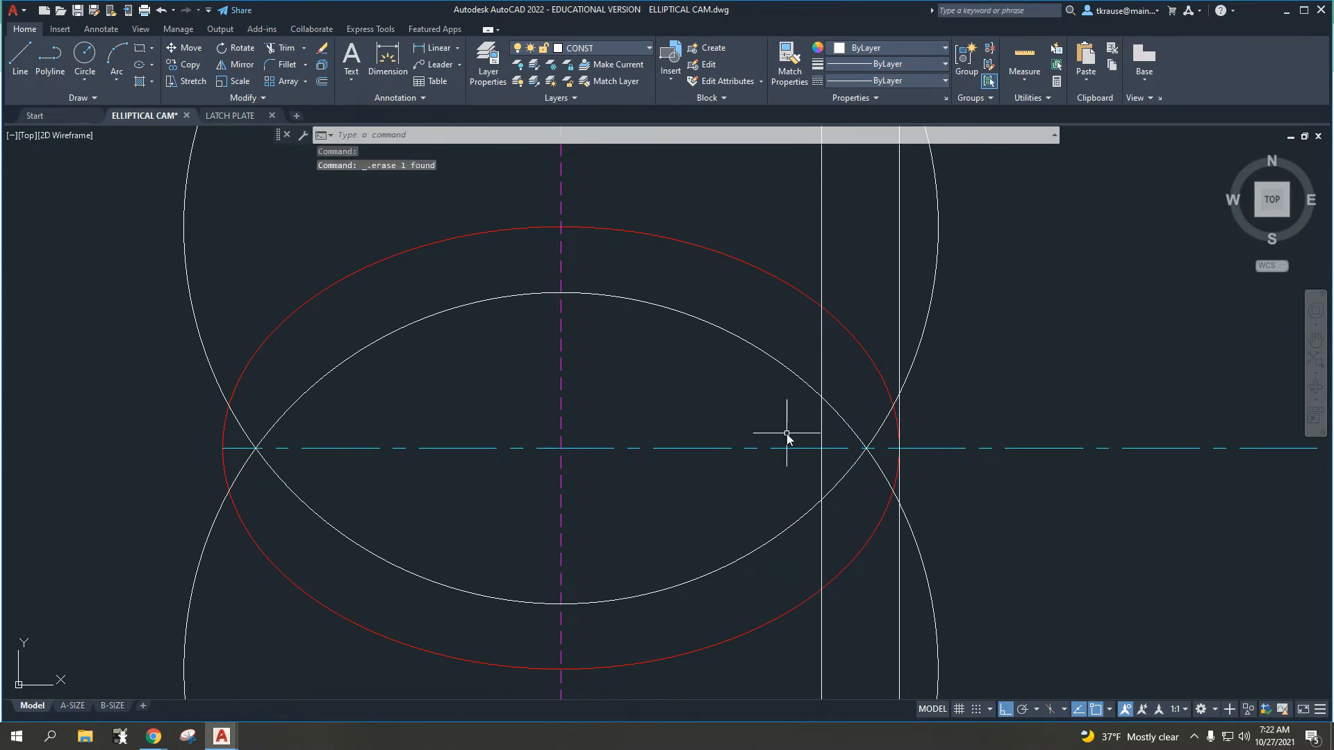
# - Draw a circle with a diameter of .5 centred where the offset vertical line crosses the new ellipse's horizontal centre line
pyautogui.click(85, 54)
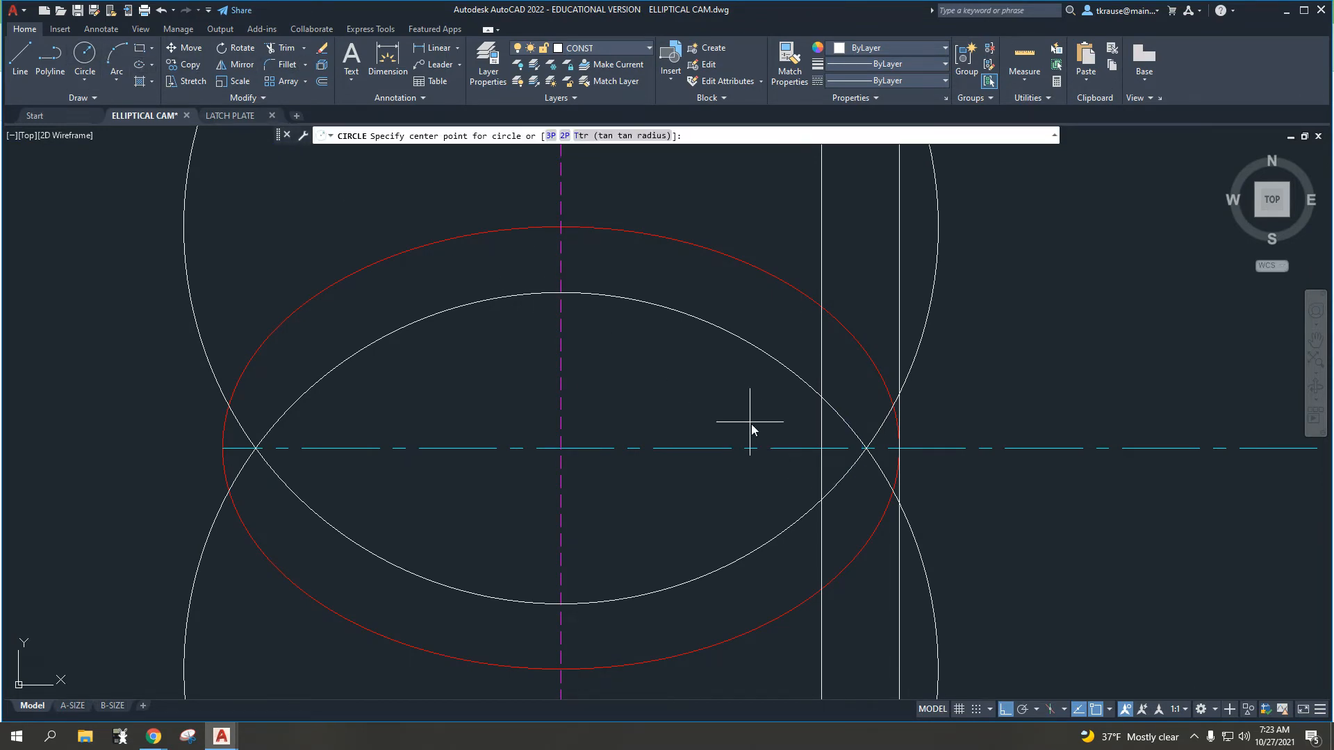
pyautogui.click(826, 453)
pyautogui.write('d')
pyautogui.press('Return')
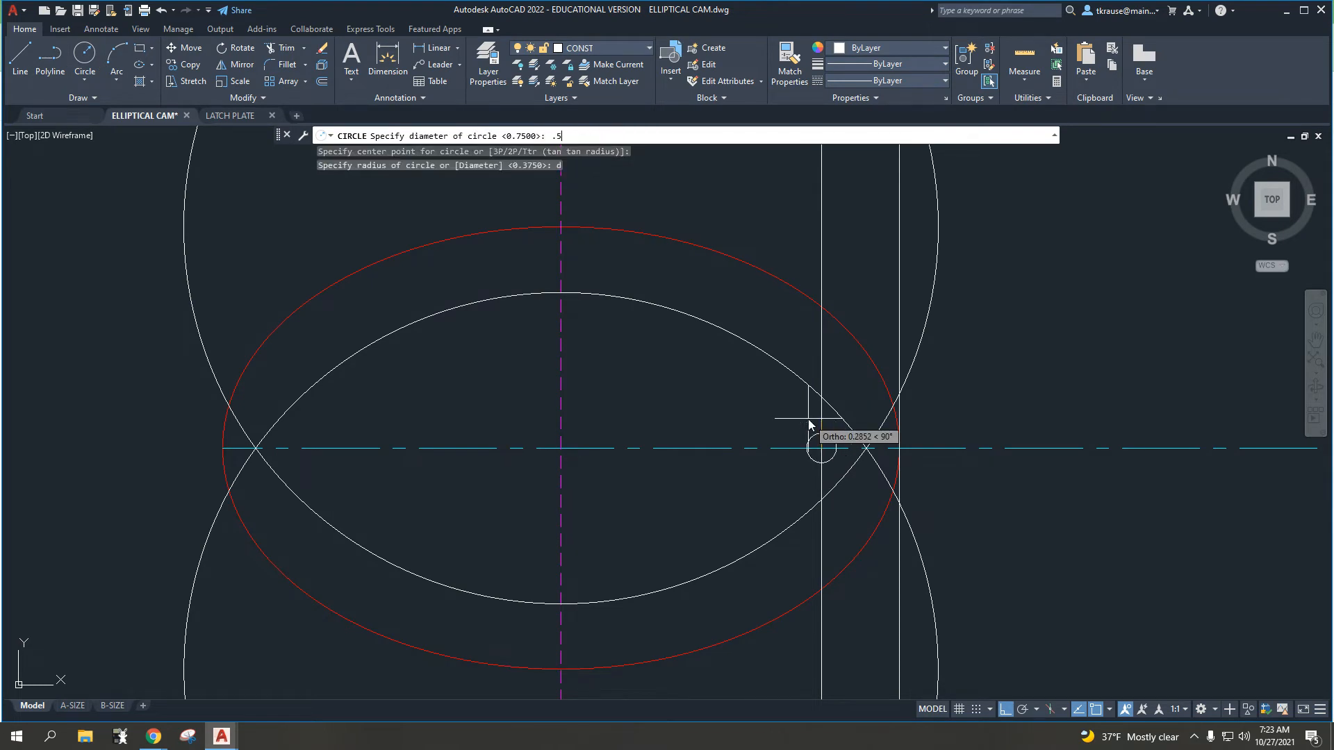
pyautogui.press('Return')
pyautogui.press('Escape')
# - Move the new small hole circle to the OBJ layer and make OBJ the current layer
pyautogui.scroll(-2, 792, 444)
pyautogui.click(798, 437)
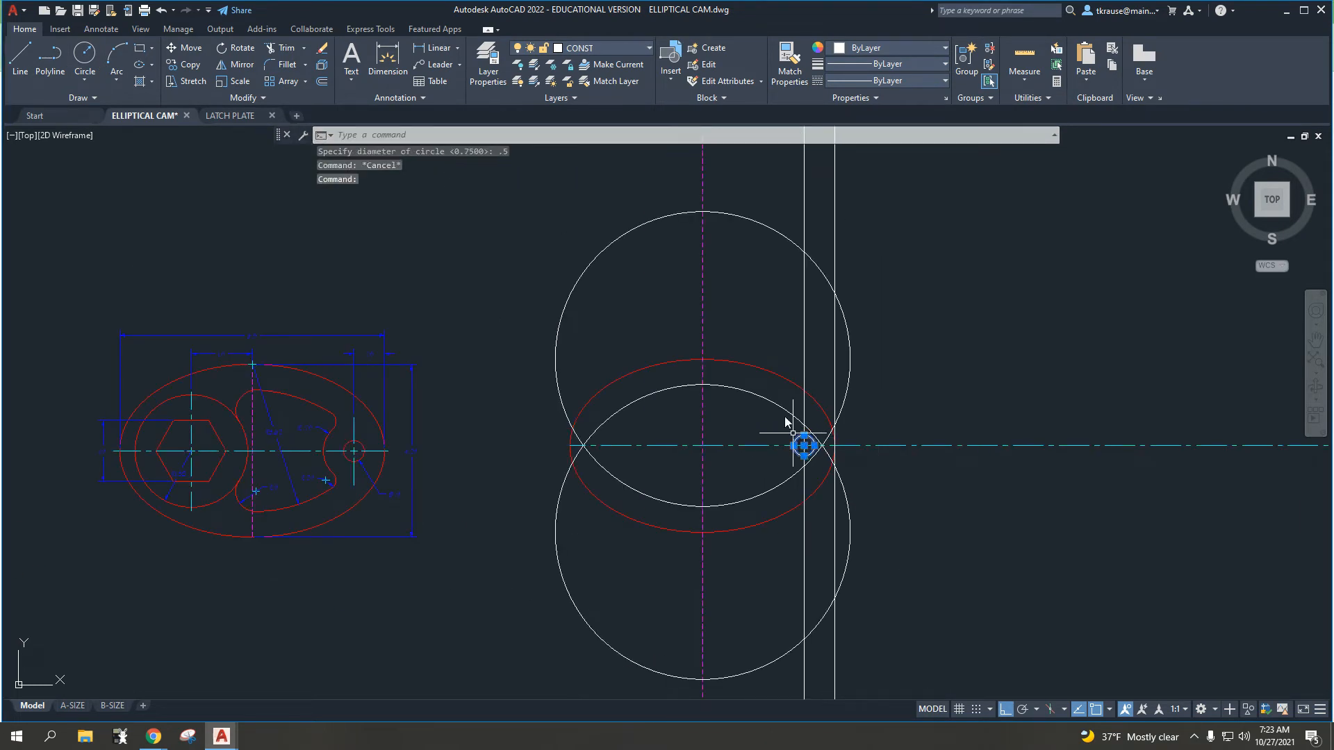
pyautogui.click(604, 48)
pyautogui.click(601, 189)
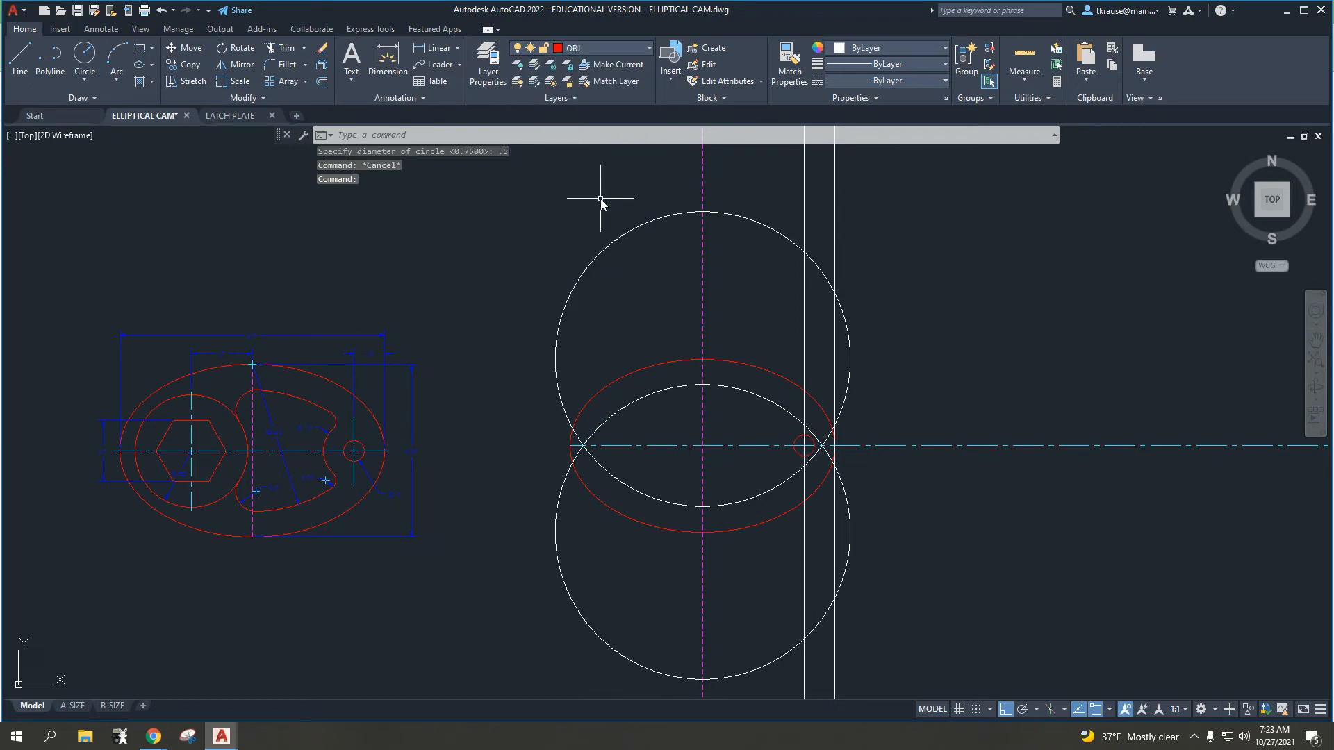
pyautogui.press('Escape')
pyautogui.click(604, 48)
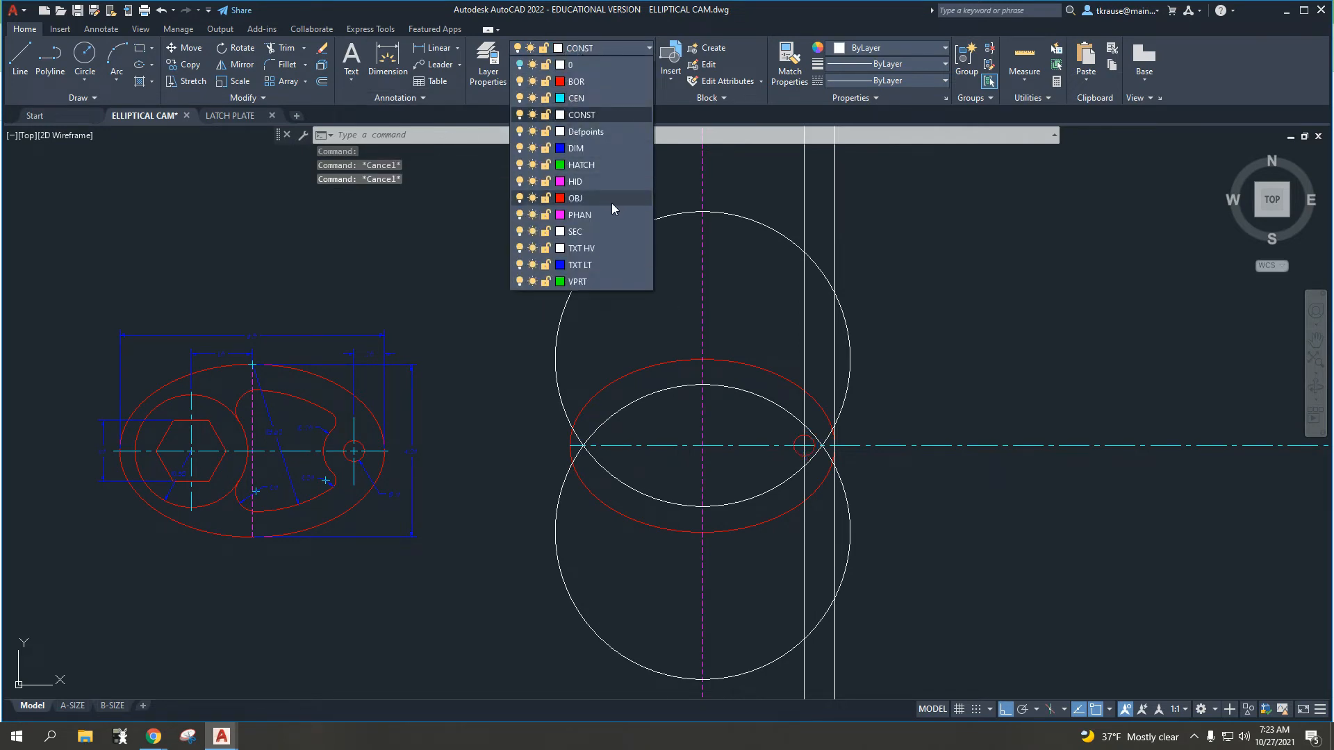
pyautogui.click(612, 203)
# - Examine the radius and centre of the cutout arc facing the small hole on the finished cam
pyautogui.scroll(10, 477, 417)
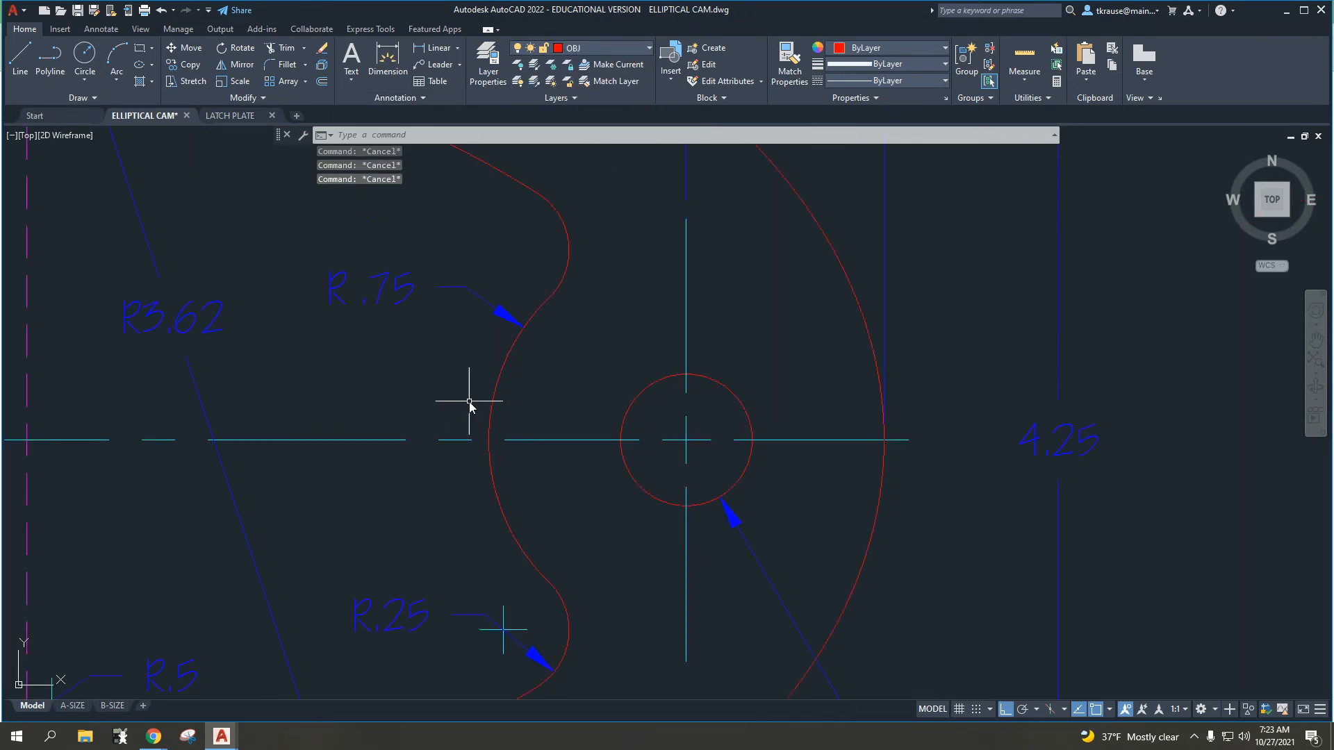
pyautogui.click(514, 365)
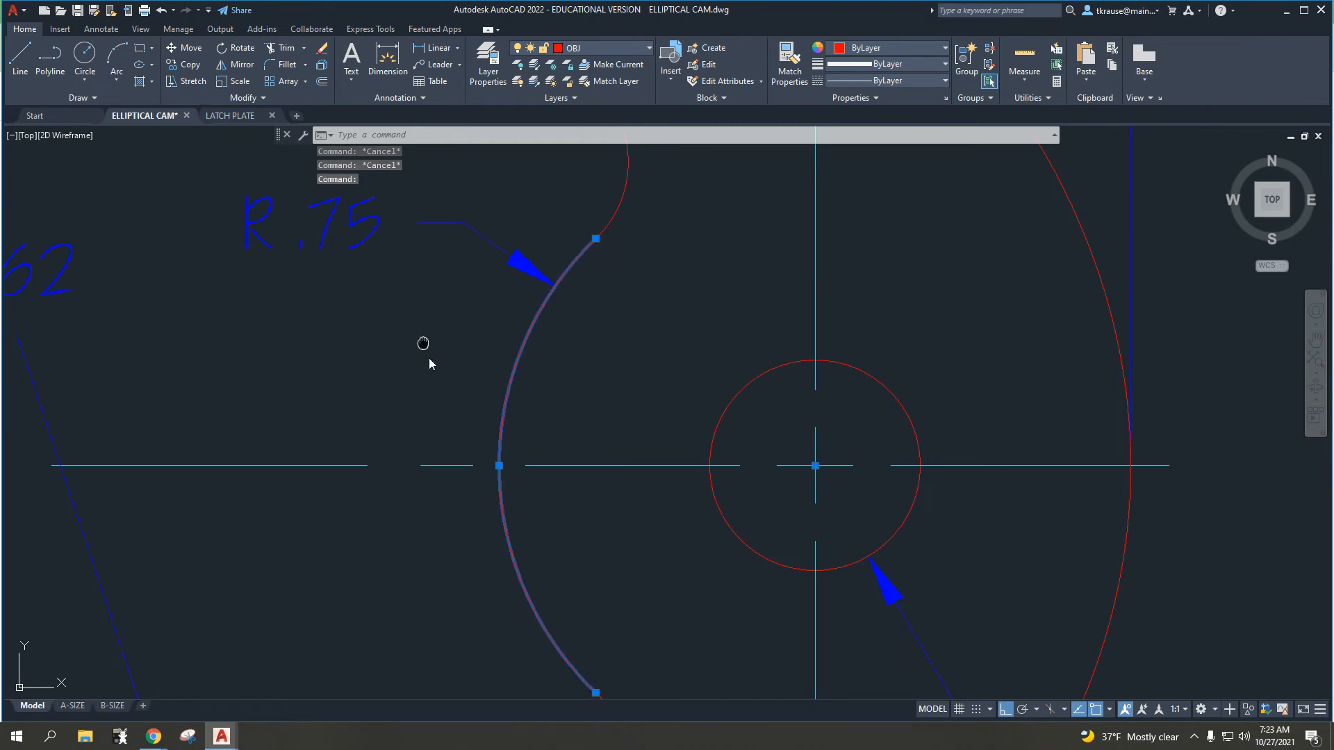
pyautogui.moveTo(423, 338); pyautogui.dragTo(462, 446, button='middle')
pyautogui.scroll(-2, 408, 391)
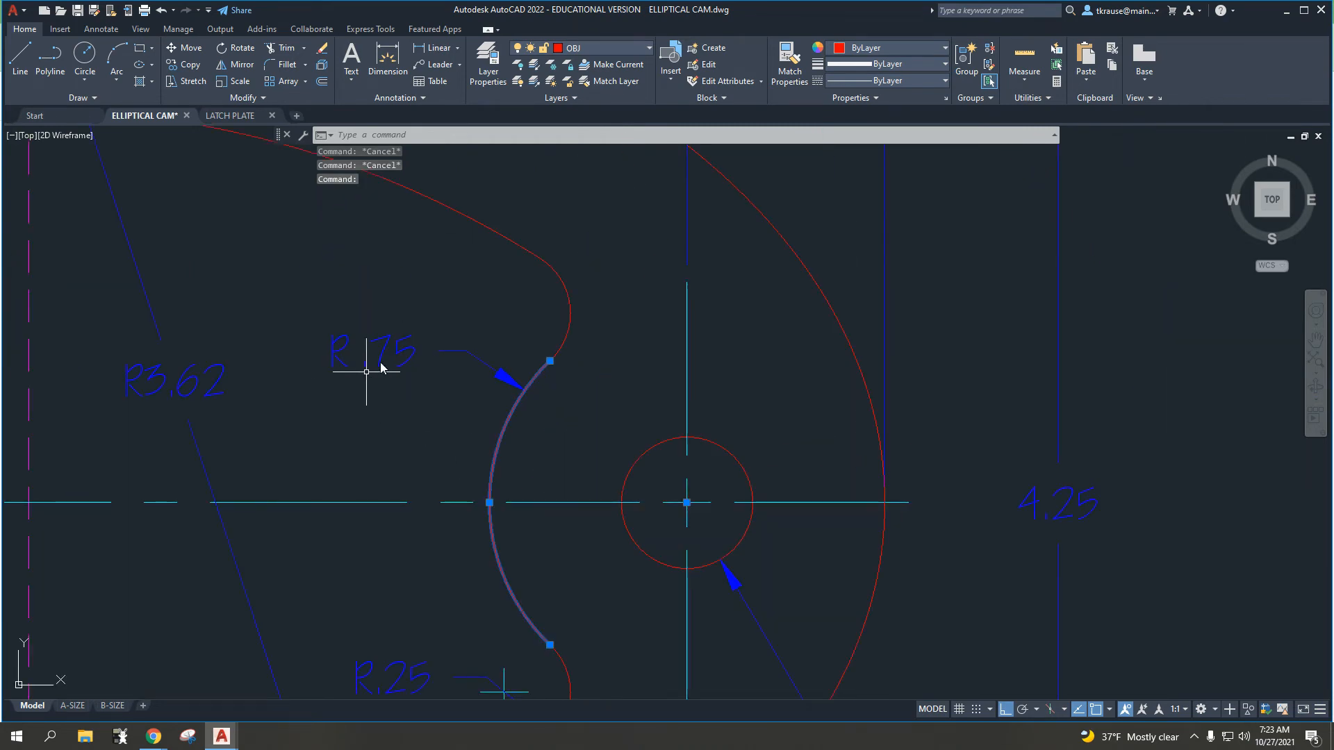
pyautogui.scroll(-3, 766, 394)
pyautogui.moveTo(760, 393); pyautogui.dragTo(431, 362, button='middle')
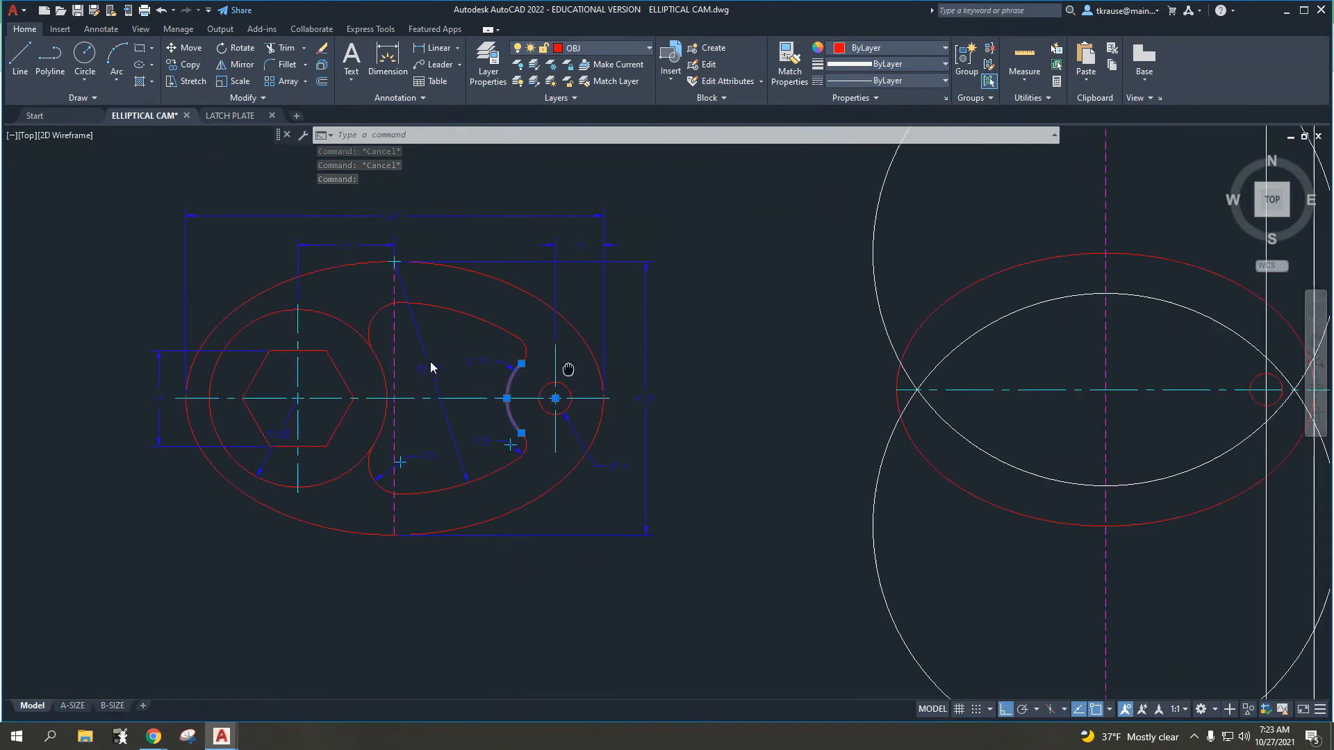
pyautogui.moveTo(1179, 399); pyautogui.dragTo(669, 426, button='middle')
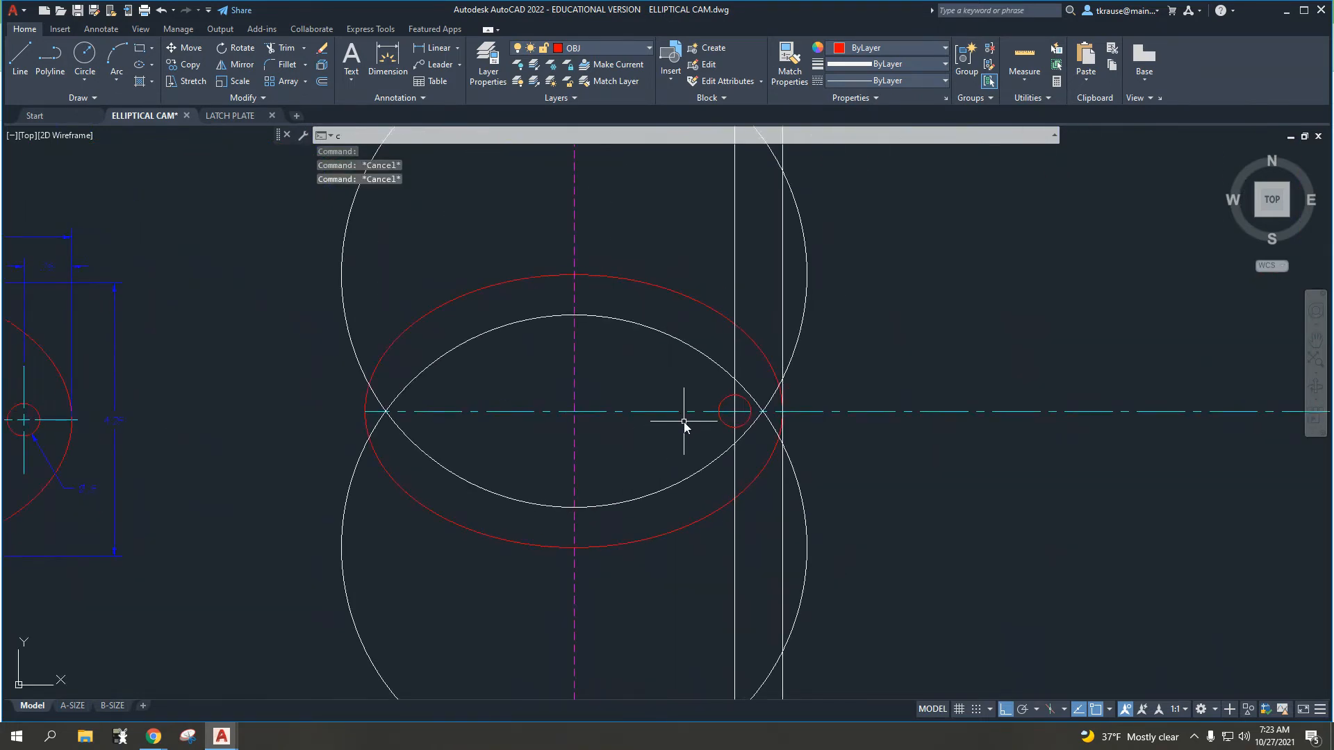
# - Draw a circle with a radius of .75 centred on the new cam's small hole
pyautogui.press('Return')
pyautogui.click(733, 414)
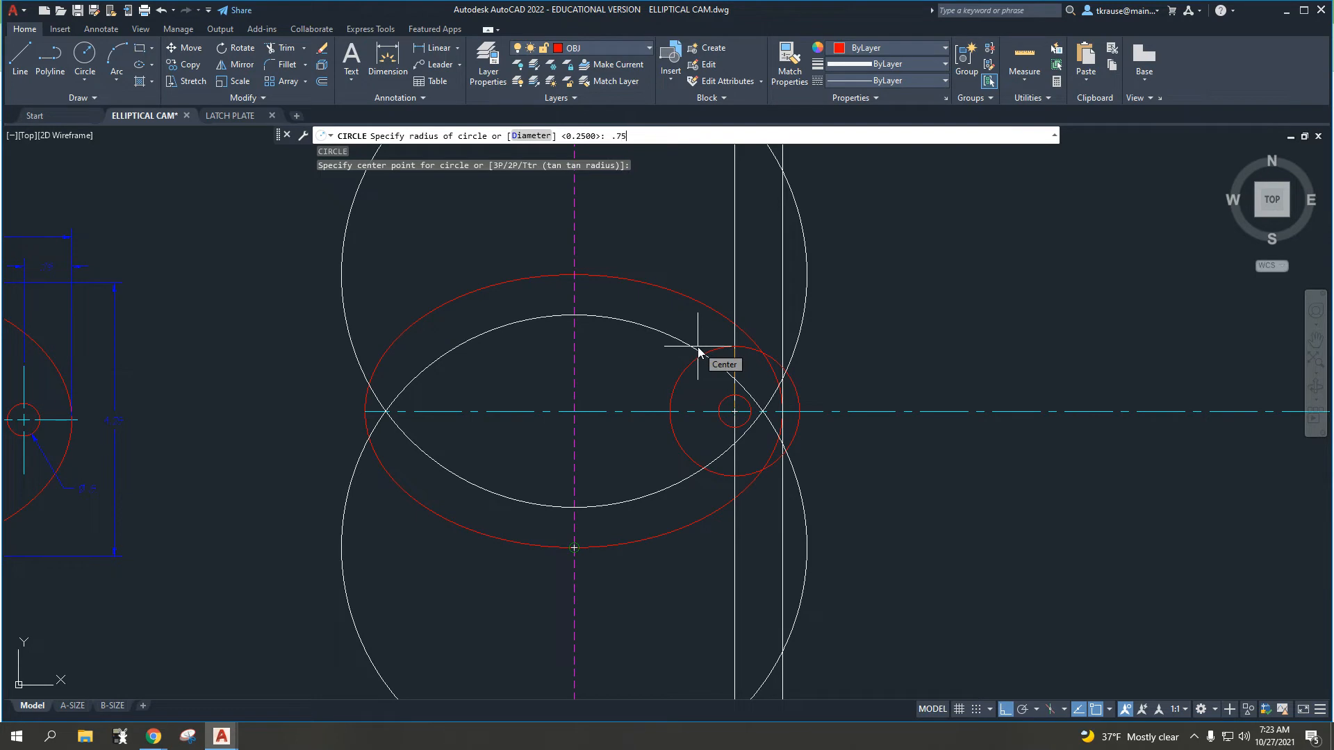
pyautogui.press('Return')
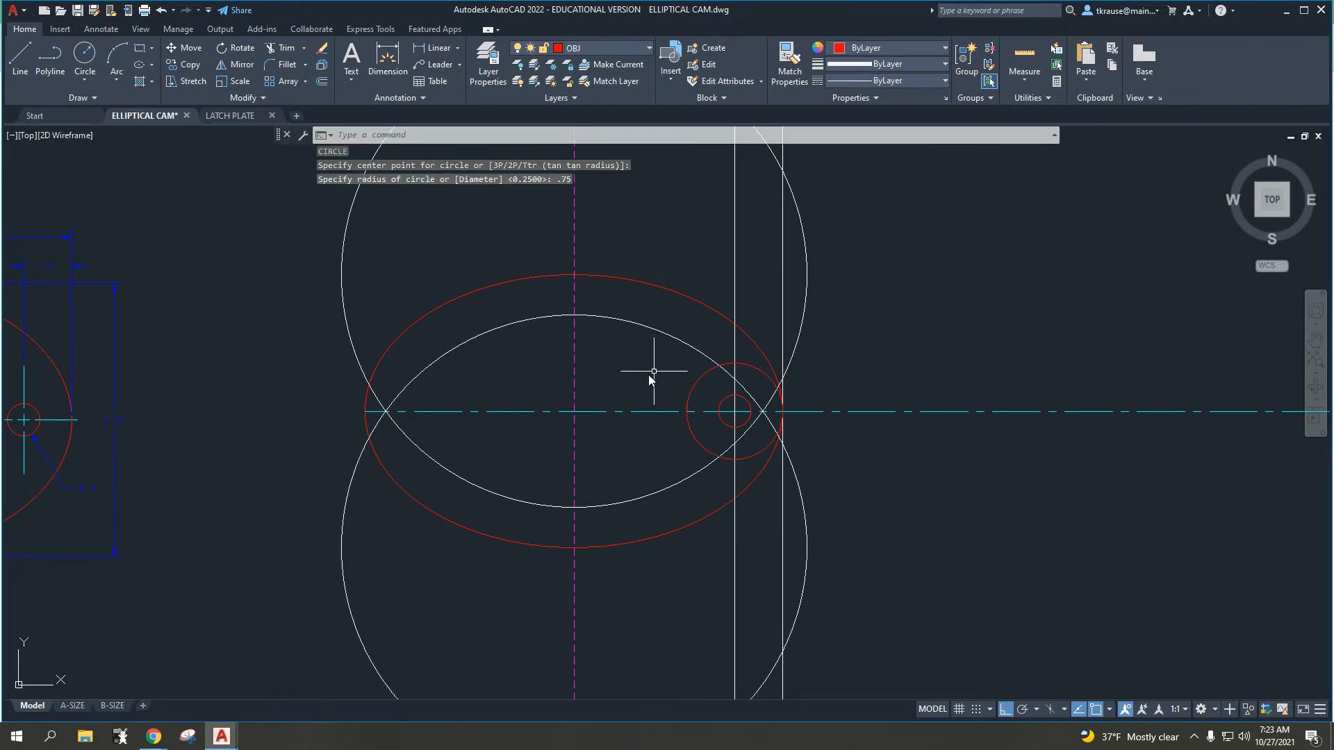
# - Offset the new cam's vertical centre line by 1.5 to the side away from the small hole
pyautogui.scroll(-1, 648, 373)
pyautogui.moveTo(521, 405); pyautogui.dragTo(689, 414, button='middle')
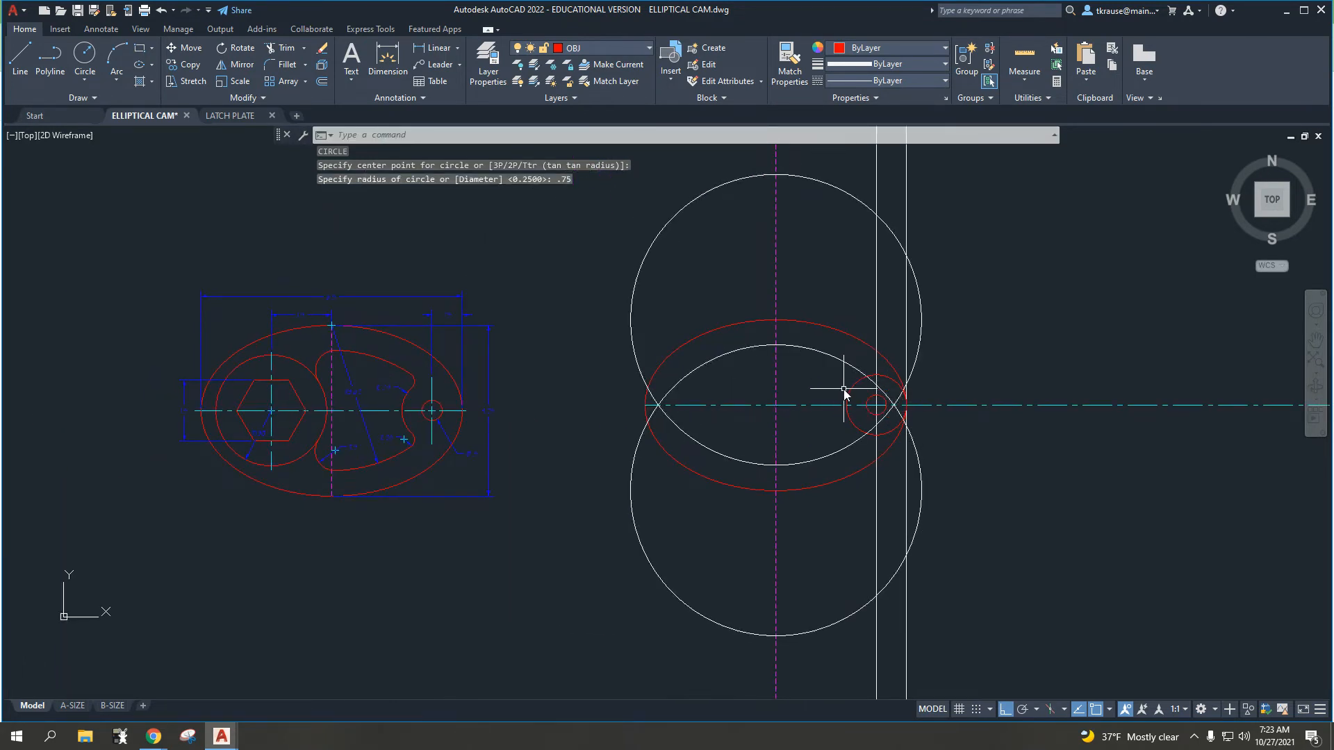
pyautogui.scroll(4, 340, 381)
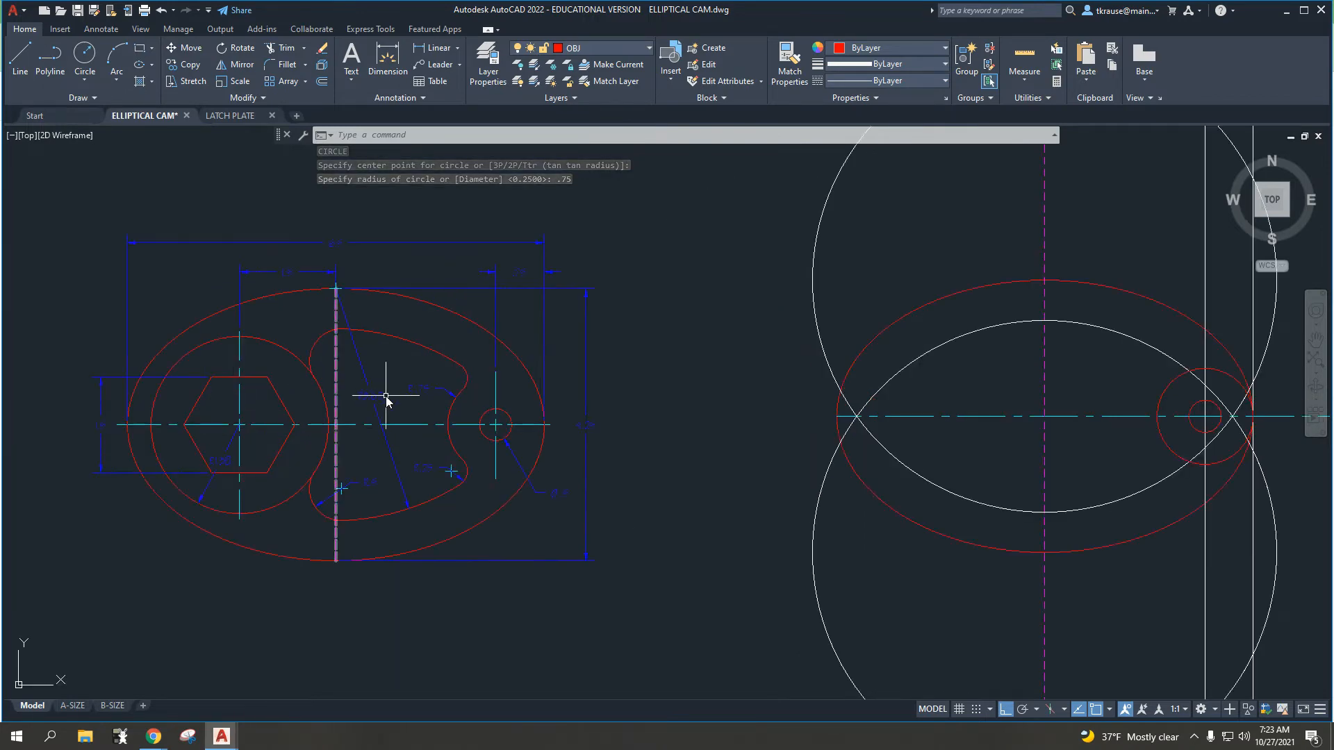
pyautogui.moveTo(451, 380); pyautogui.dragTo(423, 377, button='middle')
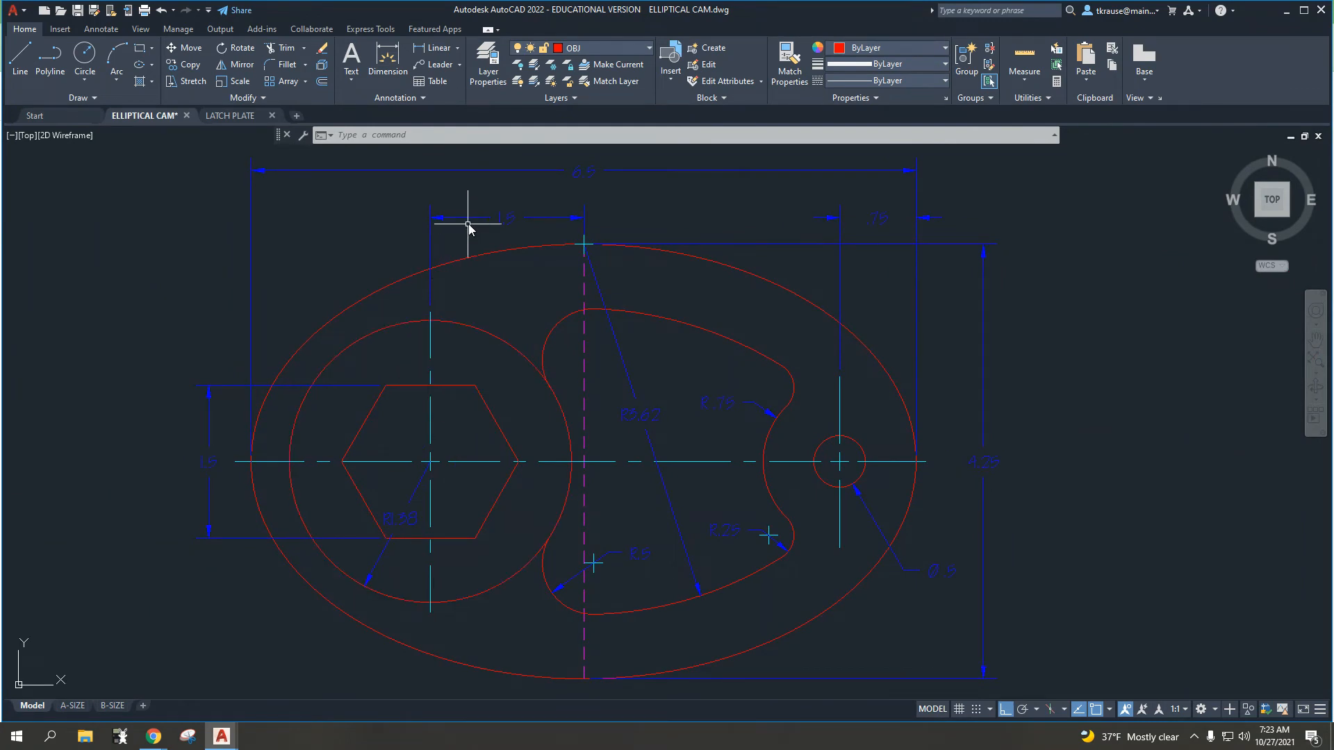
pyautogui.scroll(-5, 783, 345)
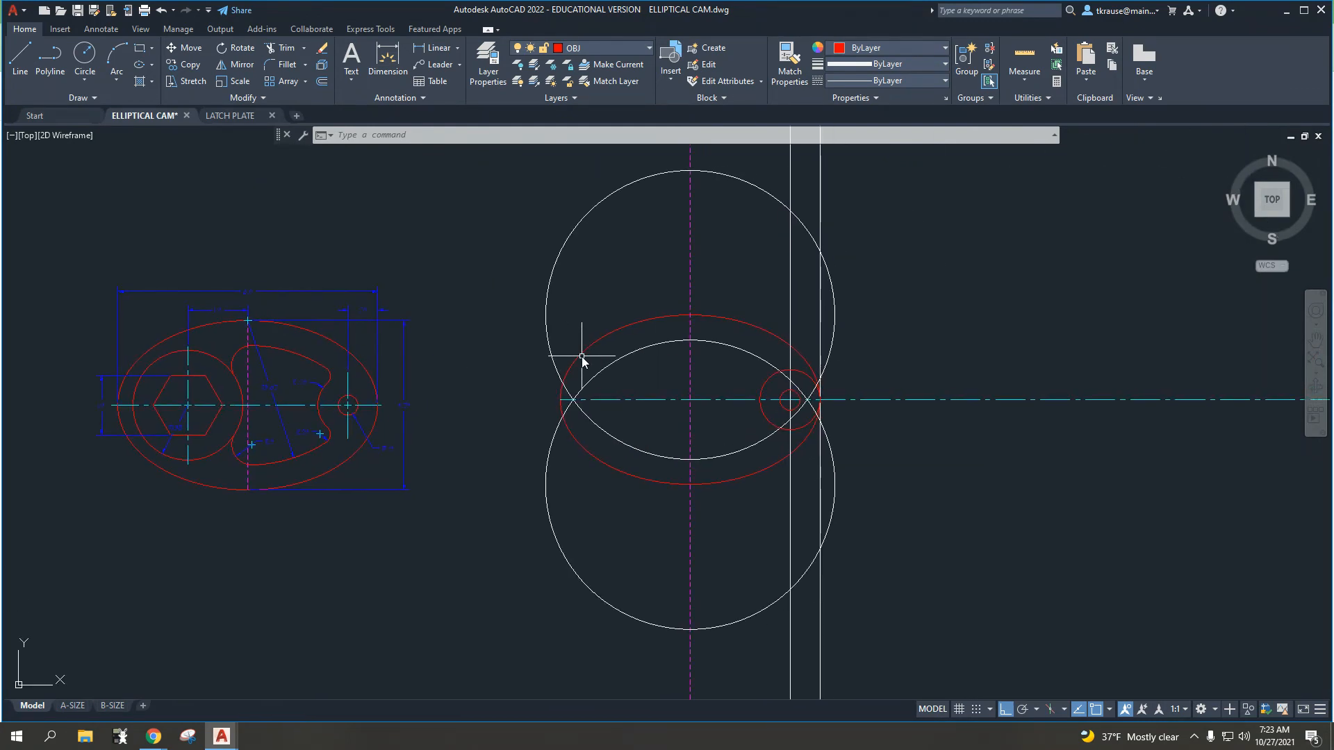
pyautogui.write('o')
pyautogui.press('Return')
pyautogui.write('1.5')
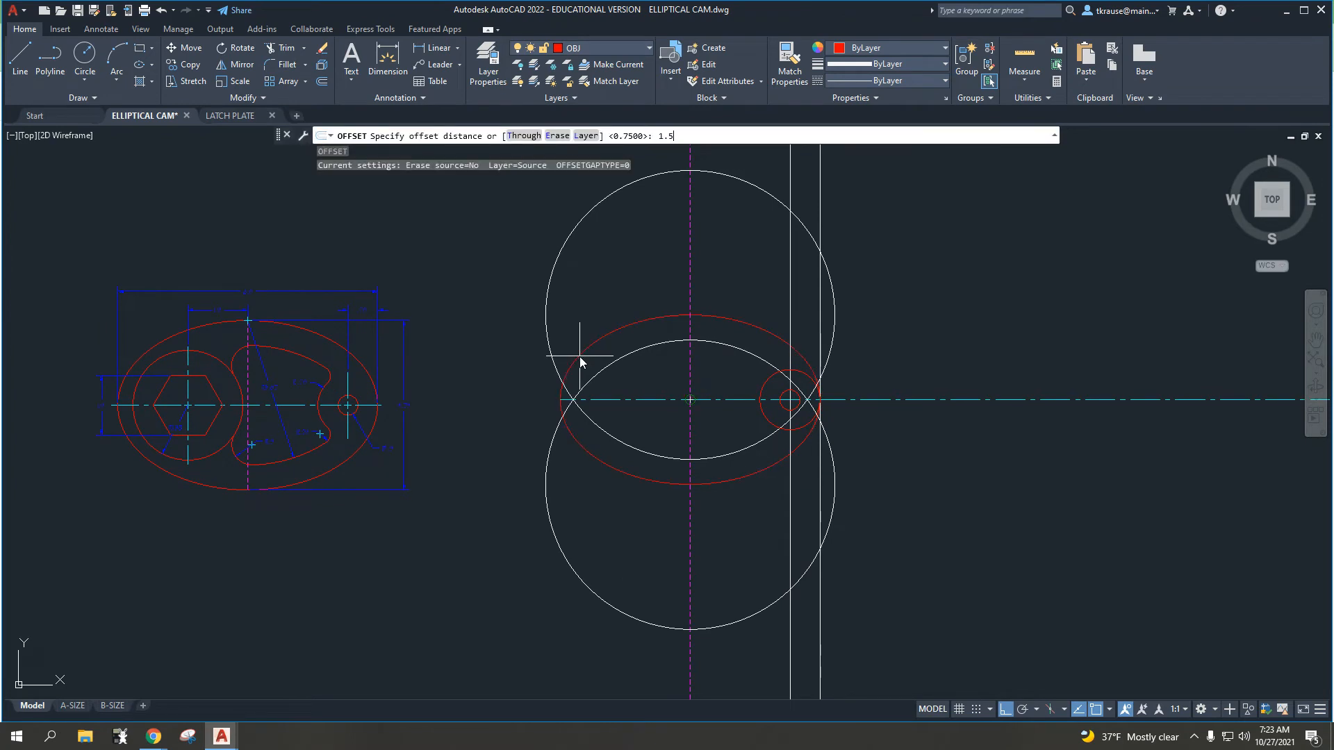
pyautogui.press('Return')
pyautogui.click(688, 278)
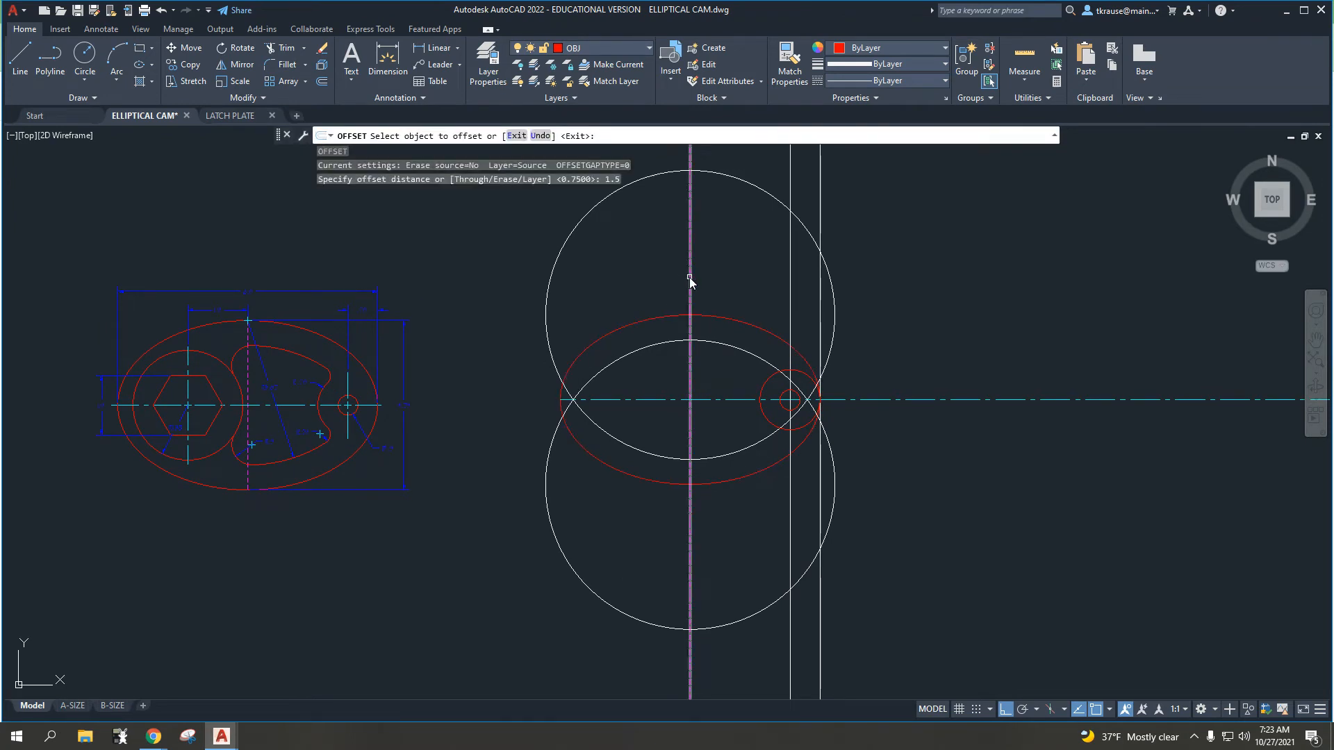
pyautogui.click(622, 272)
pyautogui.press('Escape')
pyautogui.press('Escape')
# - Draw a circle with a radius of 1.38 centred where the 1.5 offset line crosses the new ellipse's horizontal centre line
pyautogui.write('c')
pyautogui.press('Return')
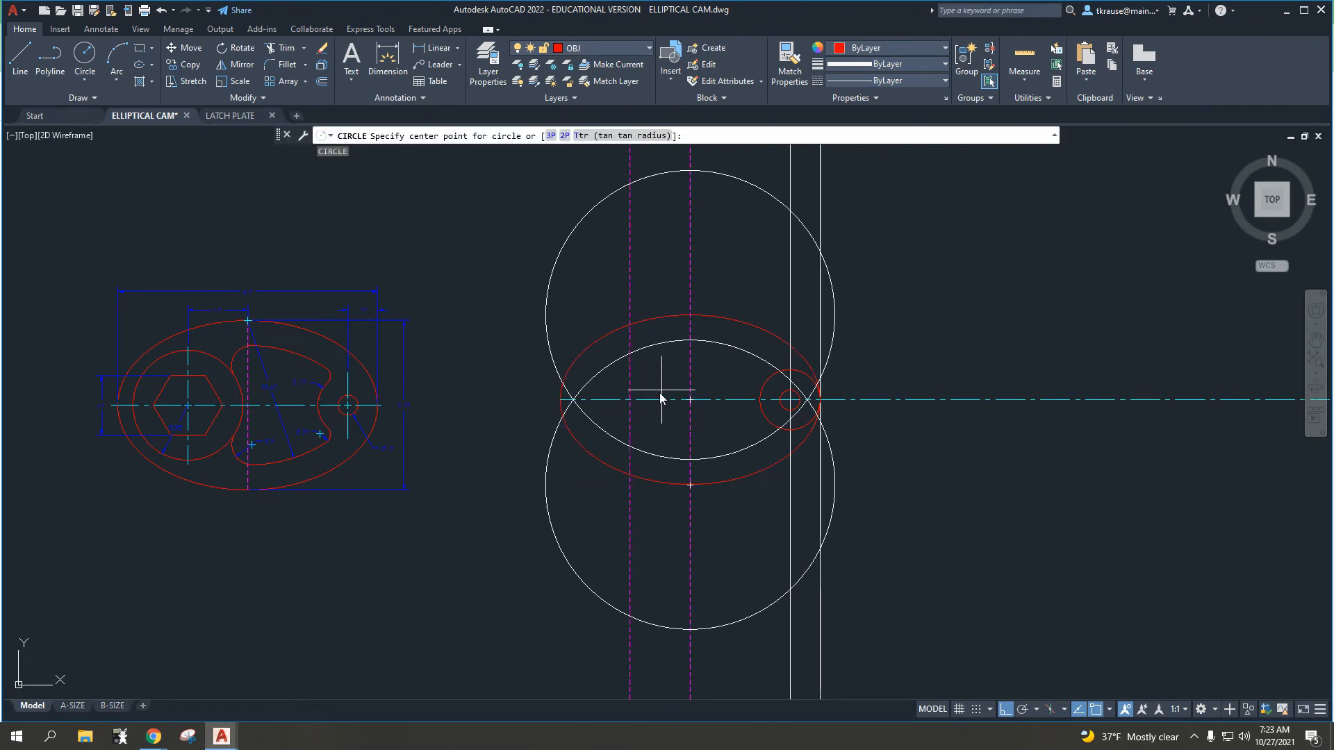
pyautogui.click(630, 399)
pyautogui.moveTo(221, 396); pyautogui.dragTo(674, 450, button='middle')
pyautogui.scroll(3, 476, 410)
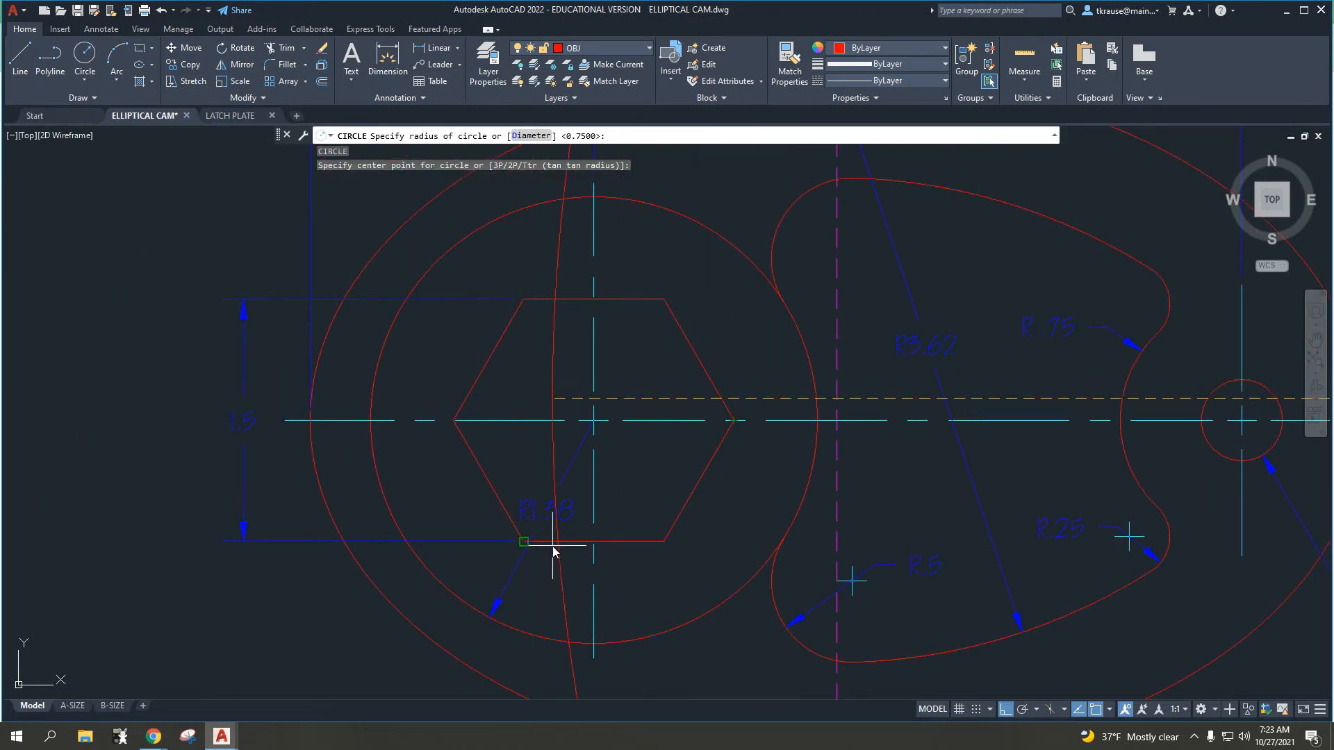
pyautogui.moveTo(1035, 417); pyautogui.dragTo(348, 413, button='middle')
pyautogui.scroll(-6, 397, 438)
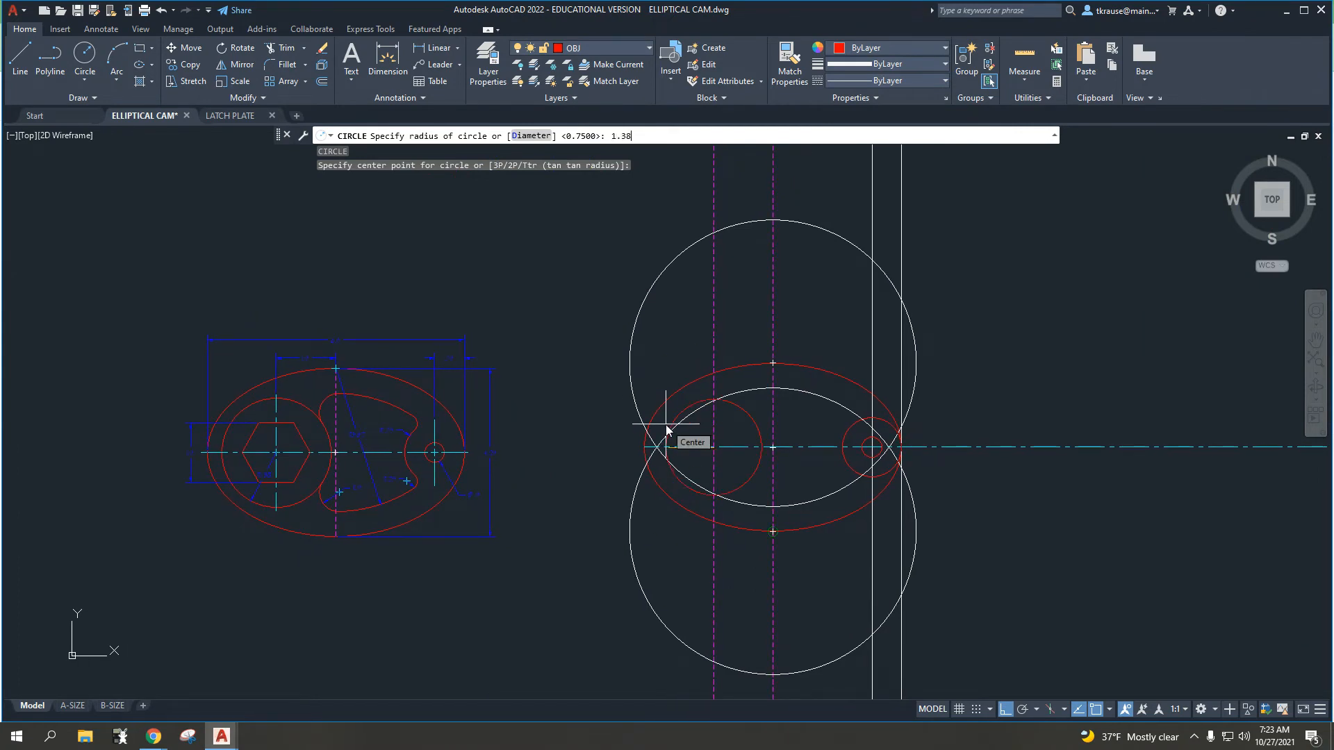
pyautogui.press('Return')
pyautogui.press('Escape')
pyautogui.press('Escape')
pyautogui.press('Escape')
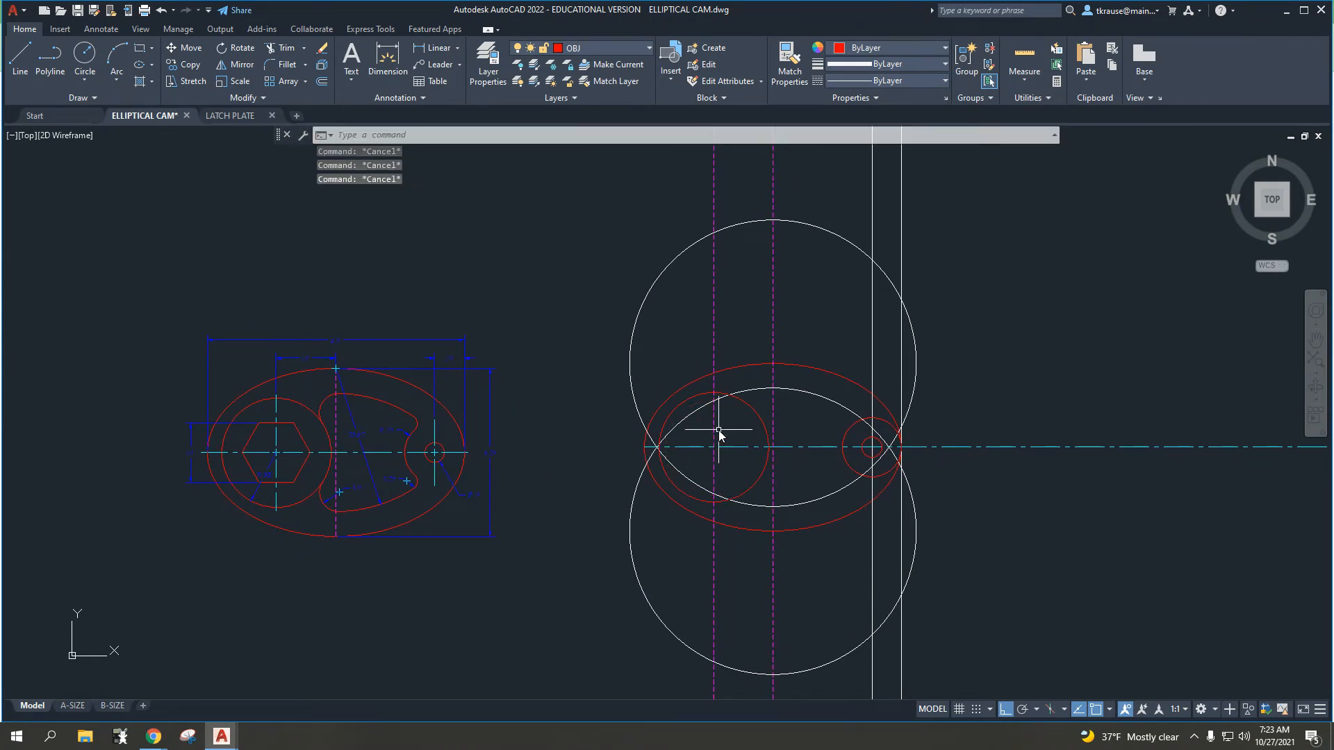
# - Erase the new cam's vertical centre line, its 1.5 offset copy and the two white vertical construction lines near the small hole
pyautogui.moveTo(769, 408); pyautogui.dragTo(702, 422, button='middle')
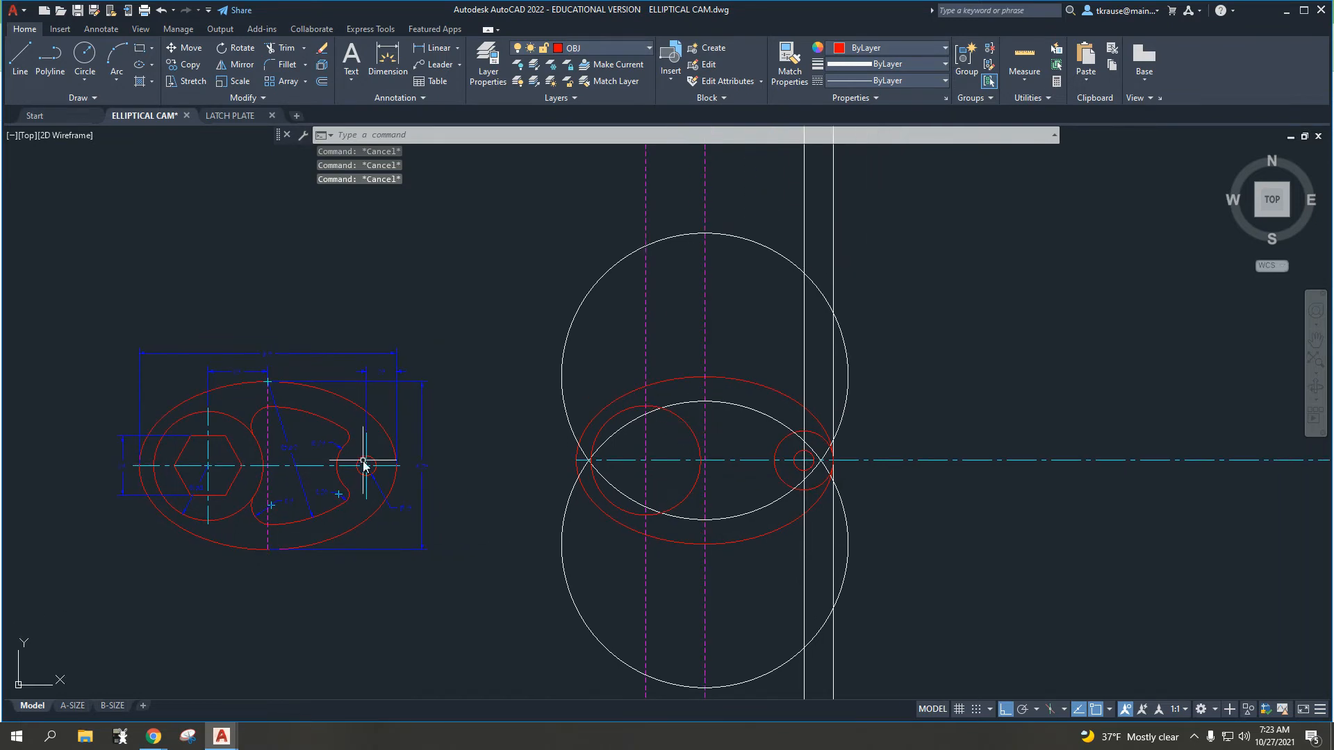
pyautogui.moveTo(339, 452); pyautogui.dragTo(507, 501, button='middle')
pyautogui.moveTo(848, 387); pyautogui.dragTo(723, 378, button='middle')
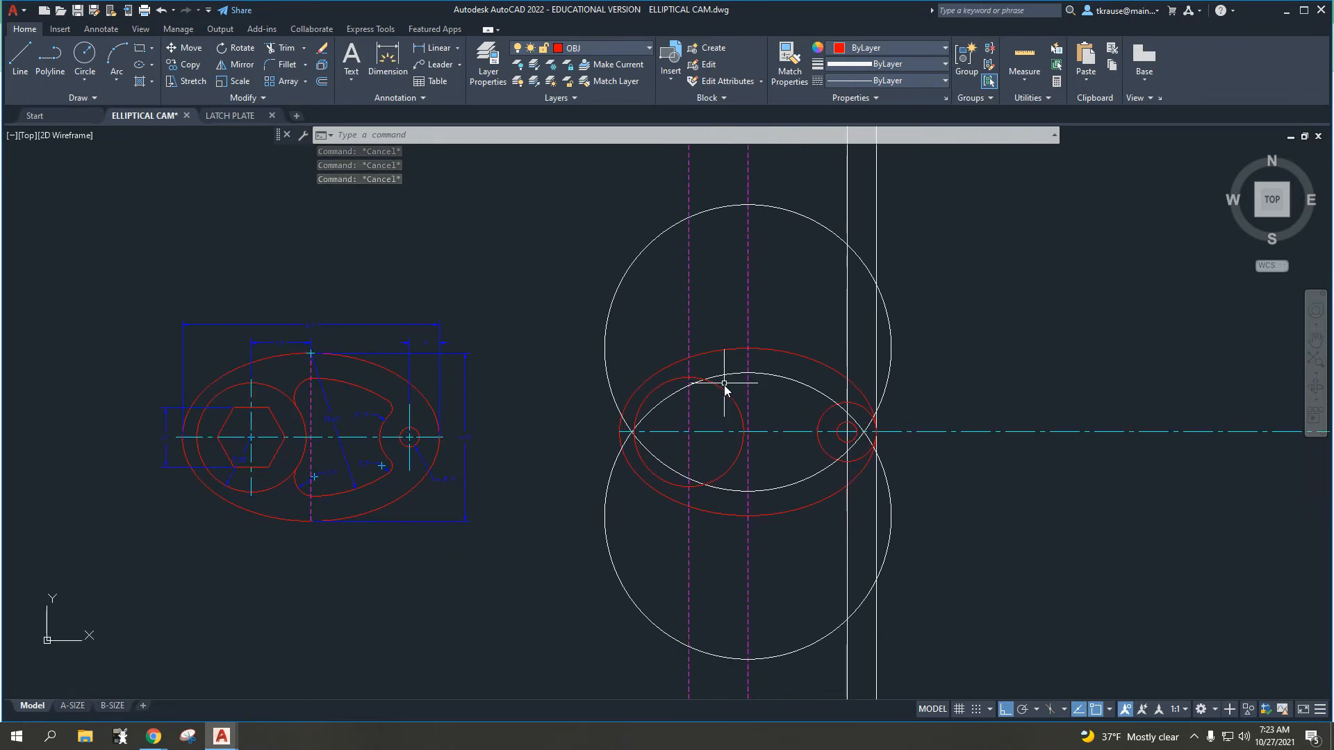
pyautogui.scroll(2, 778, 396)
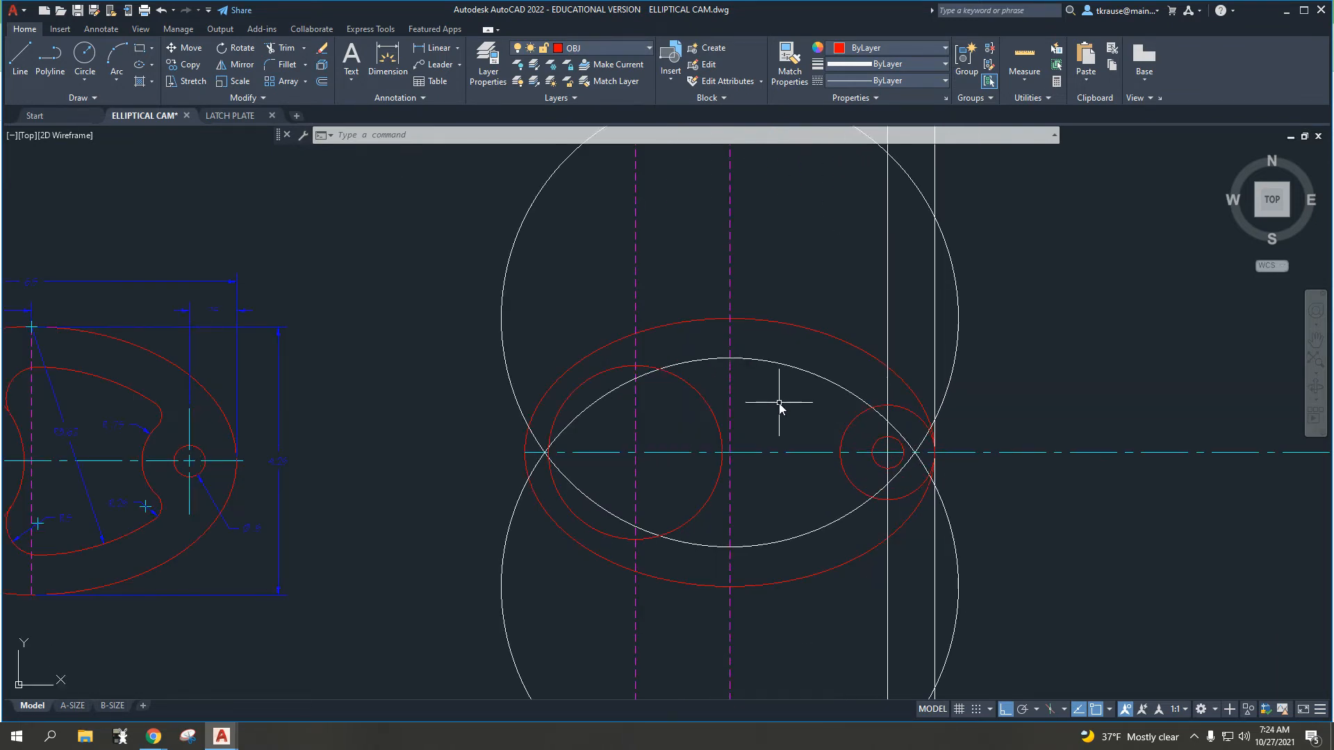
pyautogui.click(649, 236)
pyautogui.click(578, 232)
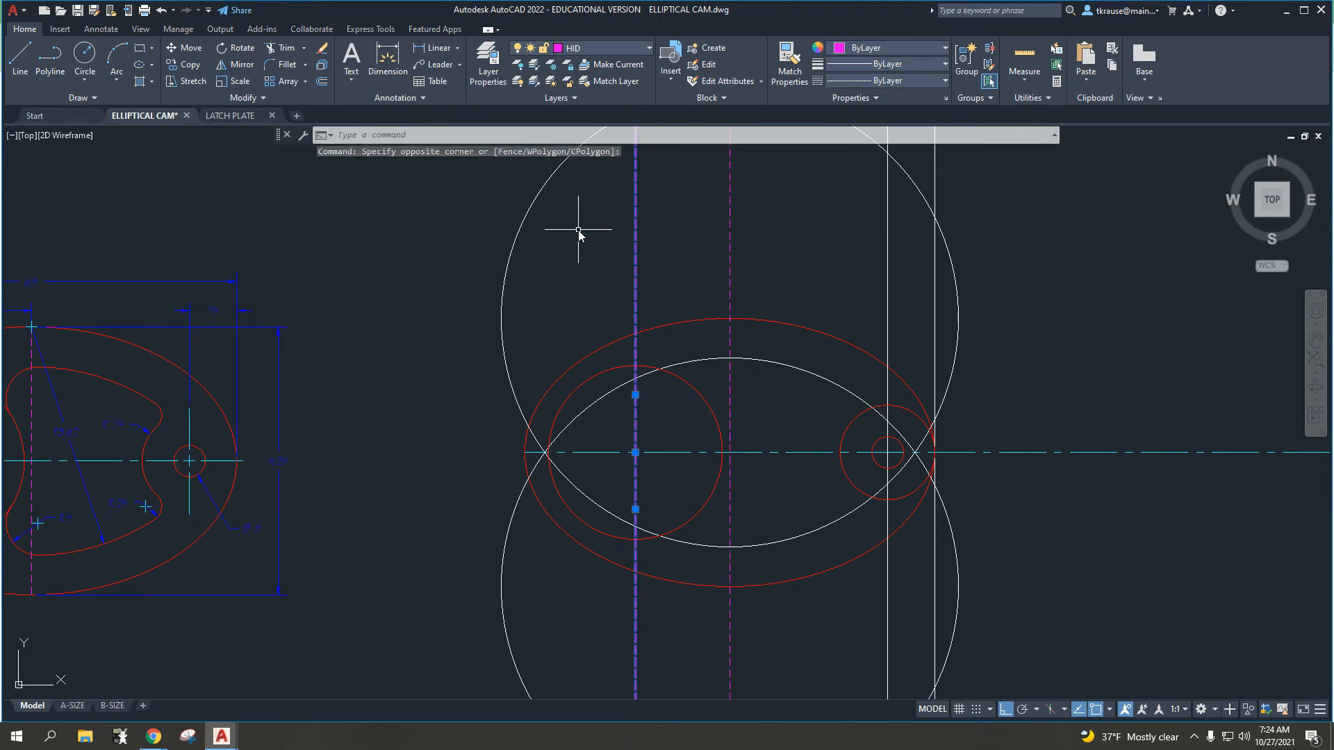
pyautogui.press('Delete')
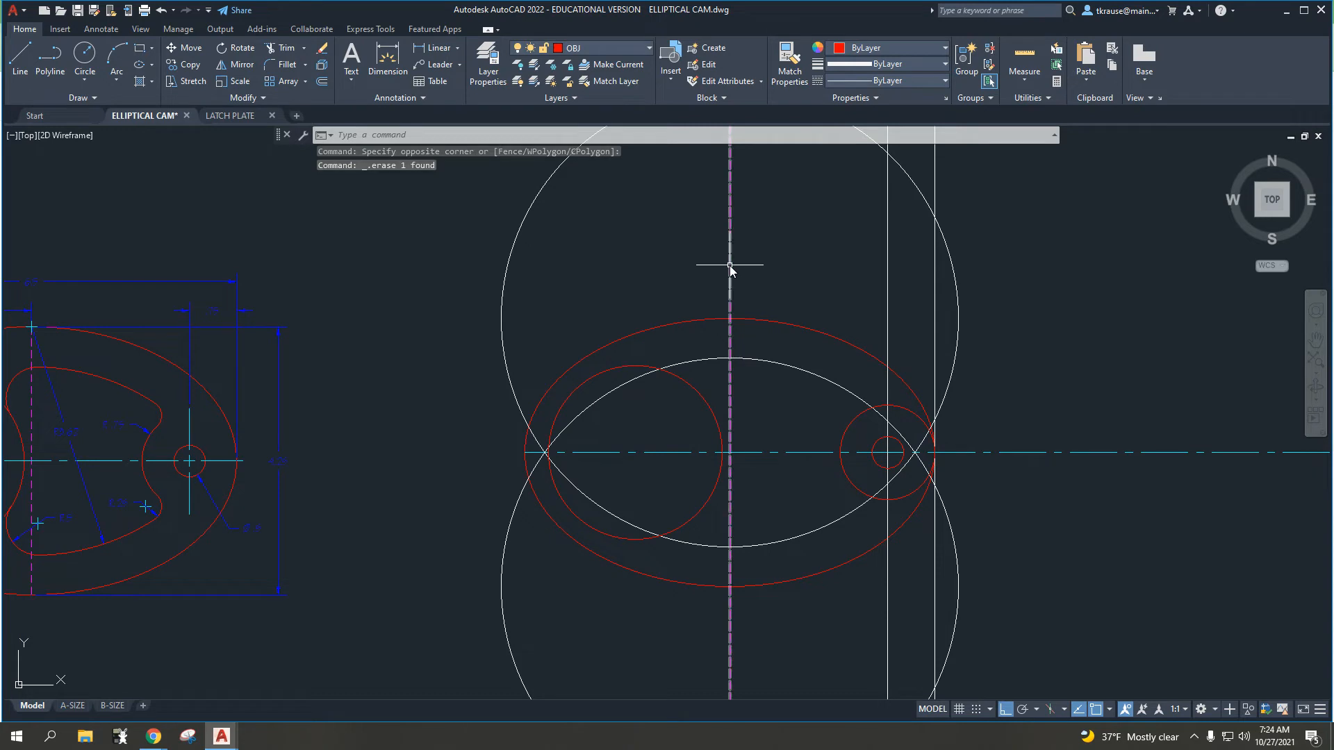
pyautogui.click(765, 263)
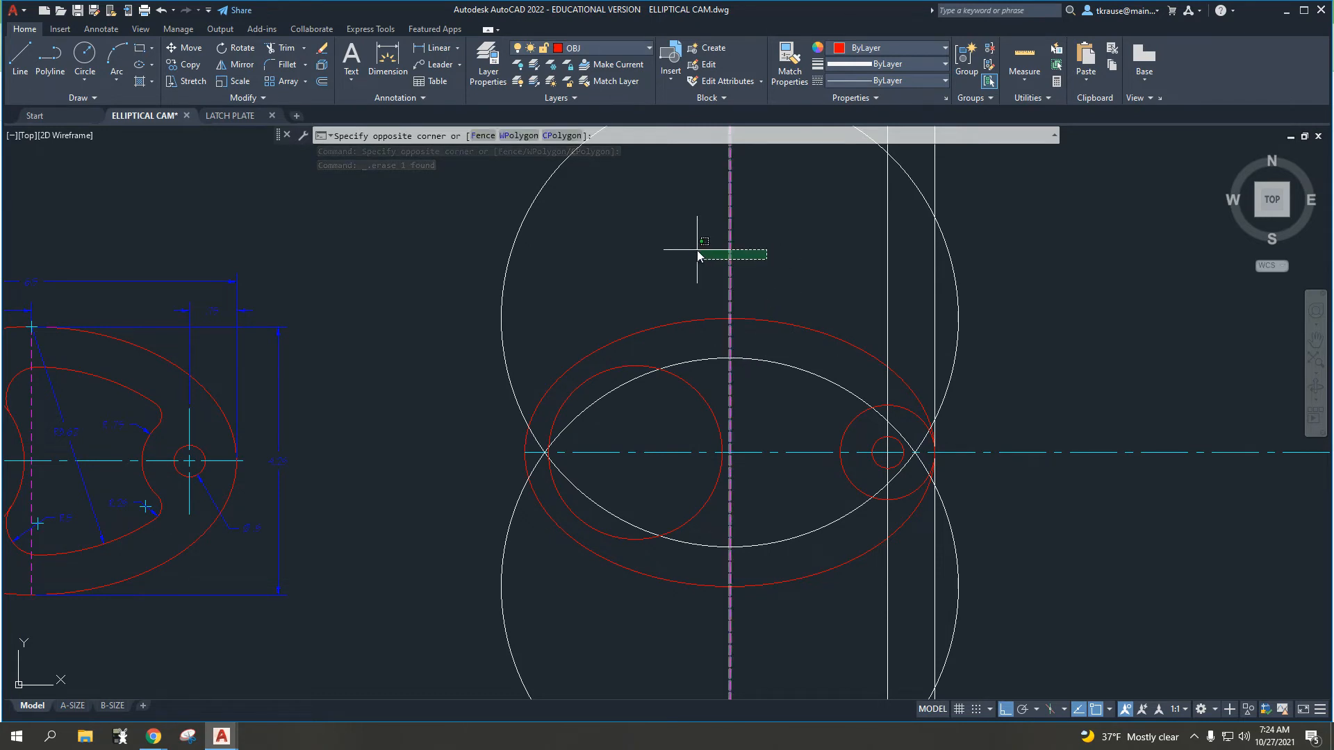
pyautogui.click(697, 252)
pyautogui.press('Delete')
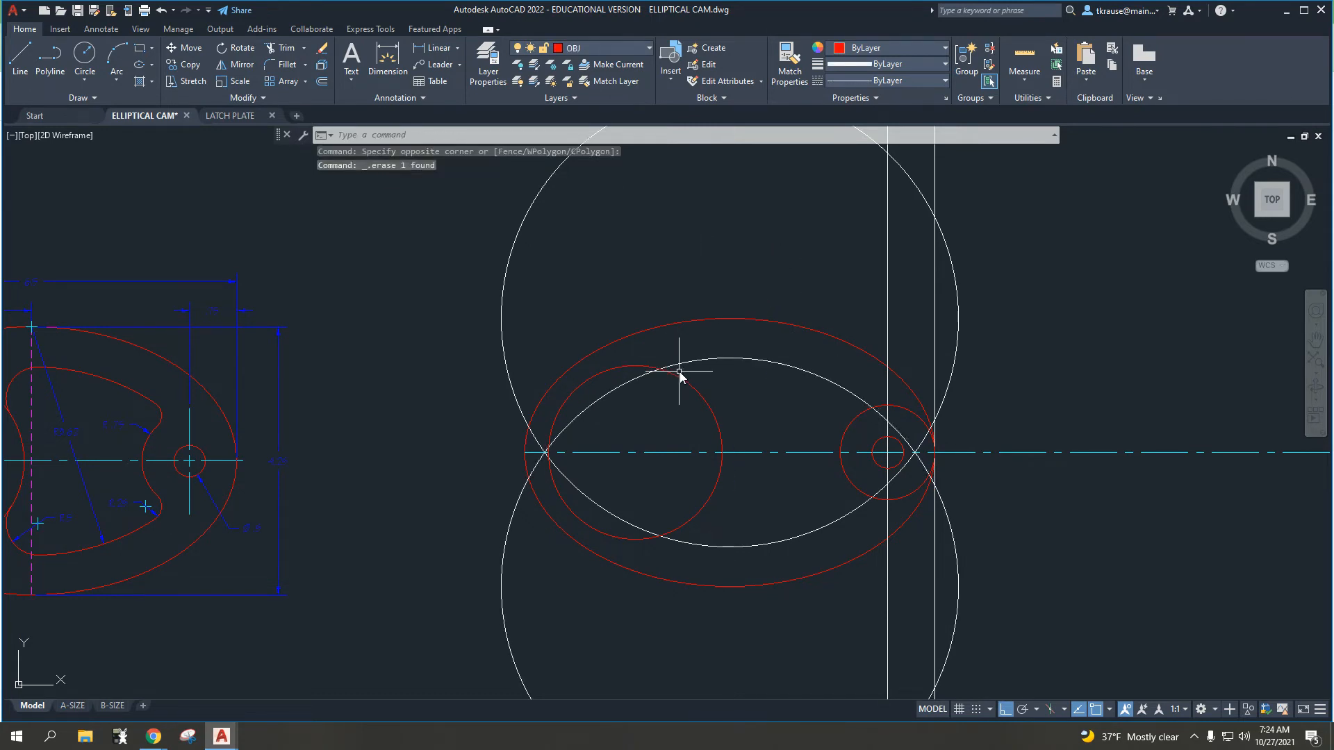
pyautogui.click(936, 302)
pyautogui.click(878, 279)
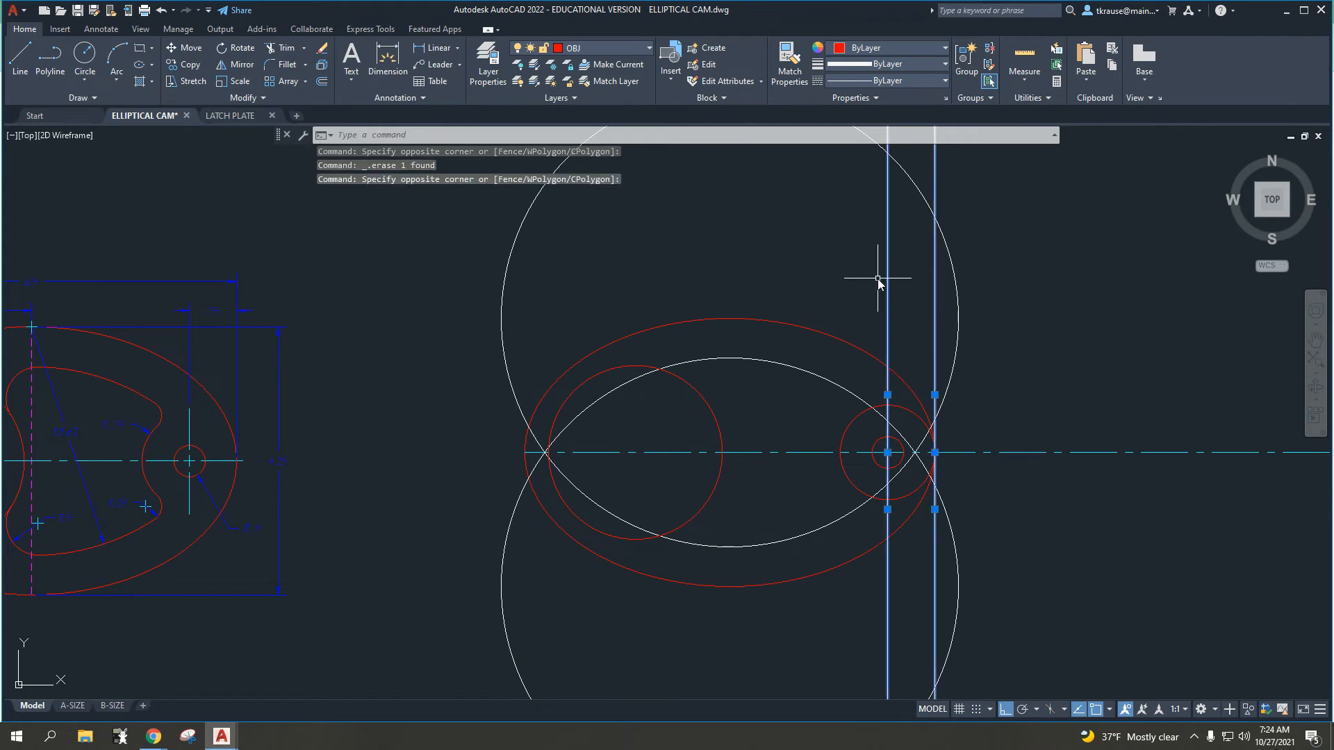
pyautogui.press('Delete')
# - Examine the four rounded corners of the finished cam's inner cutout and their radius dimensions
pyautogui.moveTo(782, 418); pyautogui.dragTo(806, 403, button='middle')
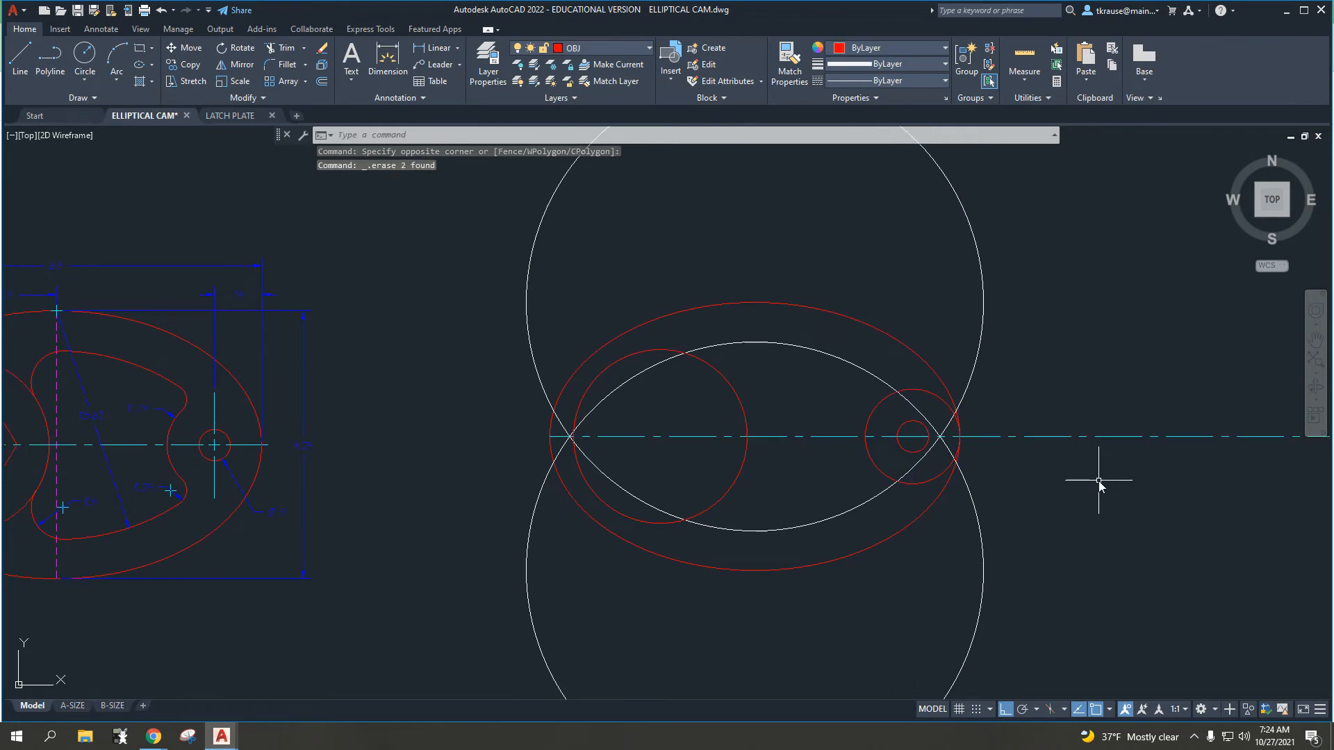
pyautogui.moveTo(844, 495); pyautogui.dragTo(935, 511, button='middle')
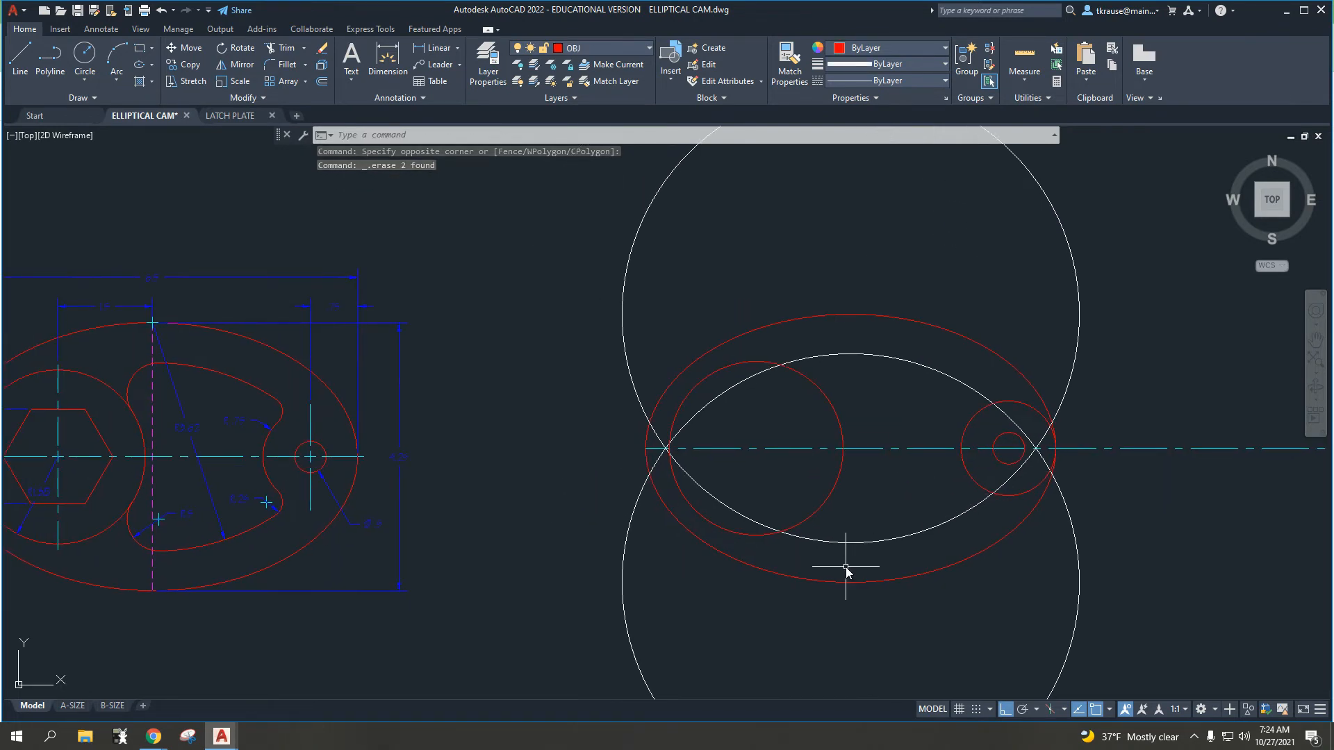
pyautogui.scroll(6, 512, 477)
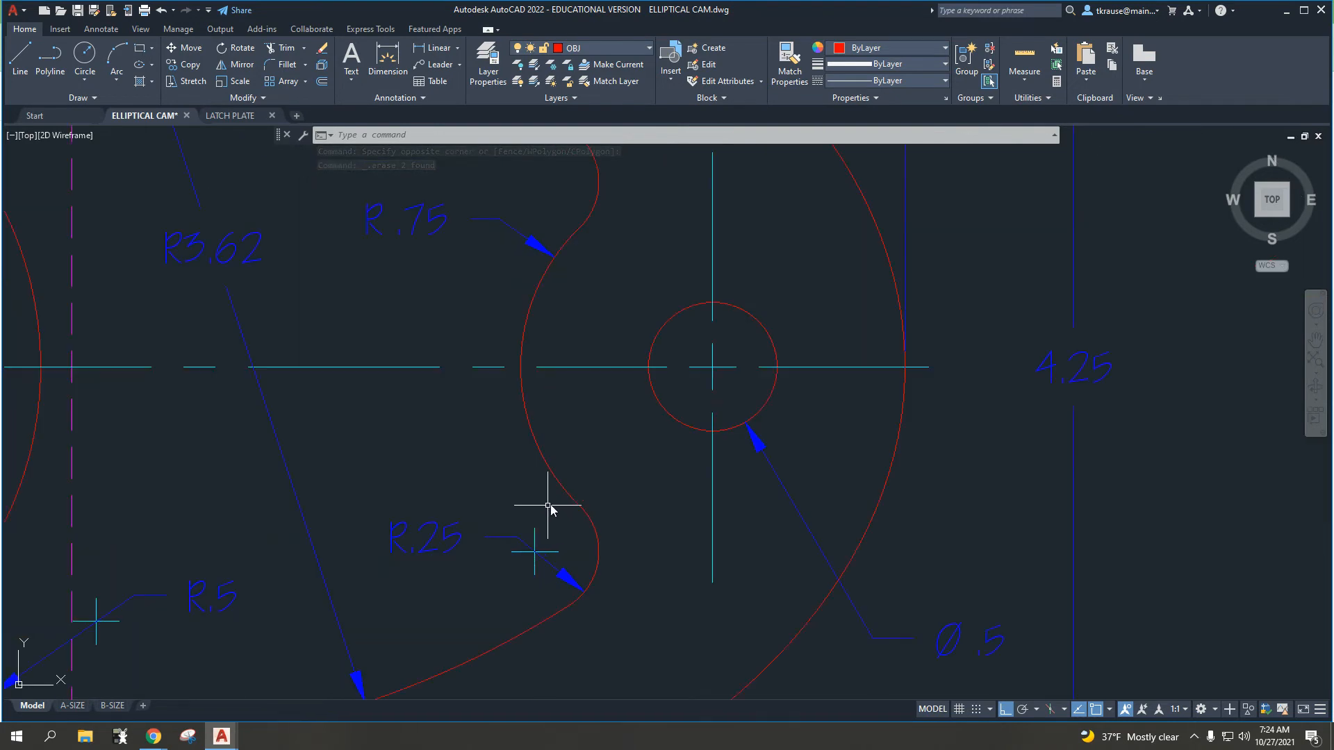
pyautogui.click(389, 462)
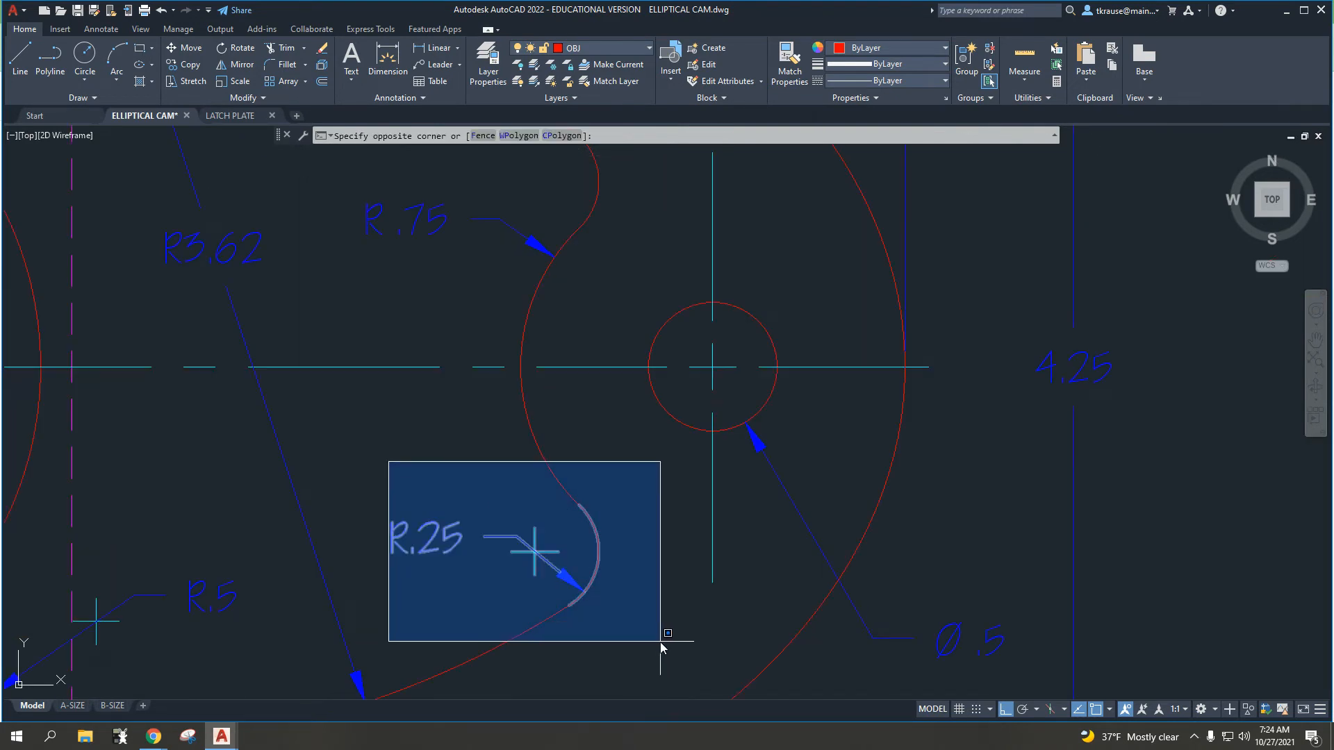
pyautogui.press('Escape')
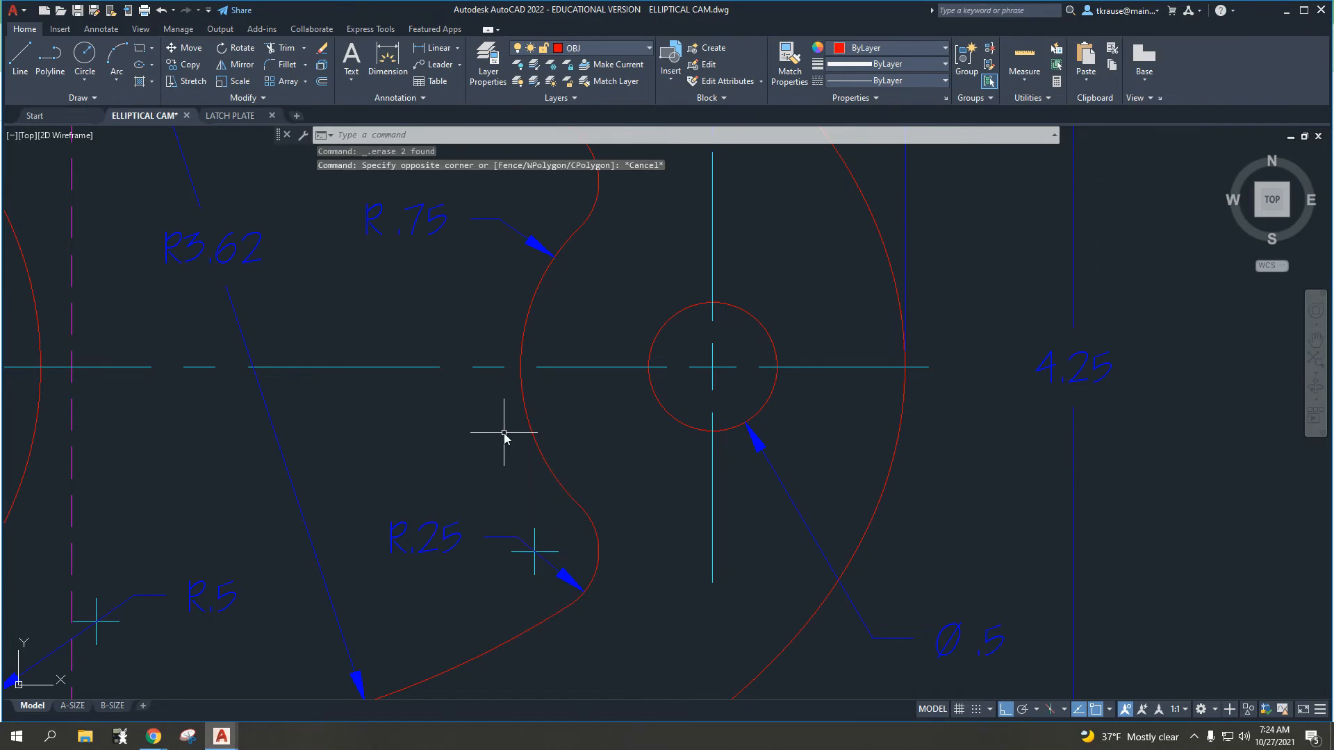
pyautogui.scroll(-3, 521, 461)
pyautogui.click(479, 266)
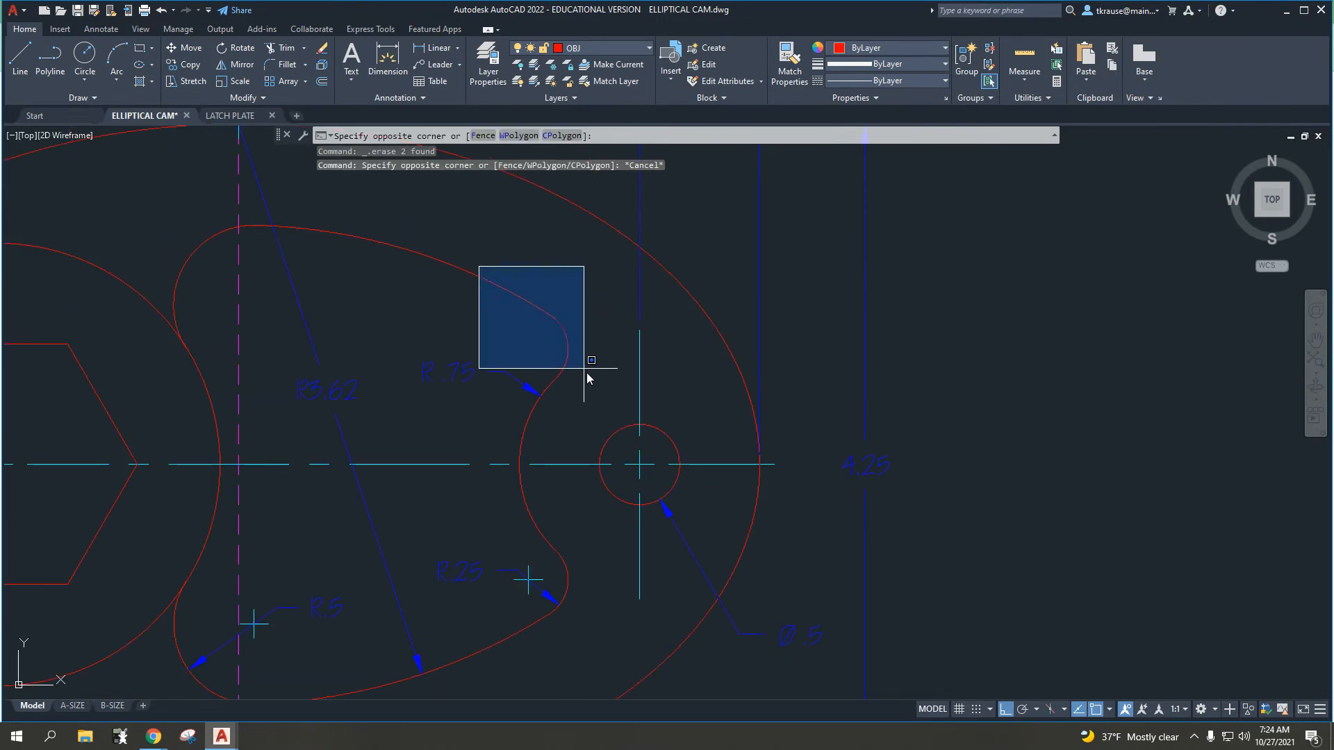
pyautogui.press('Escape')
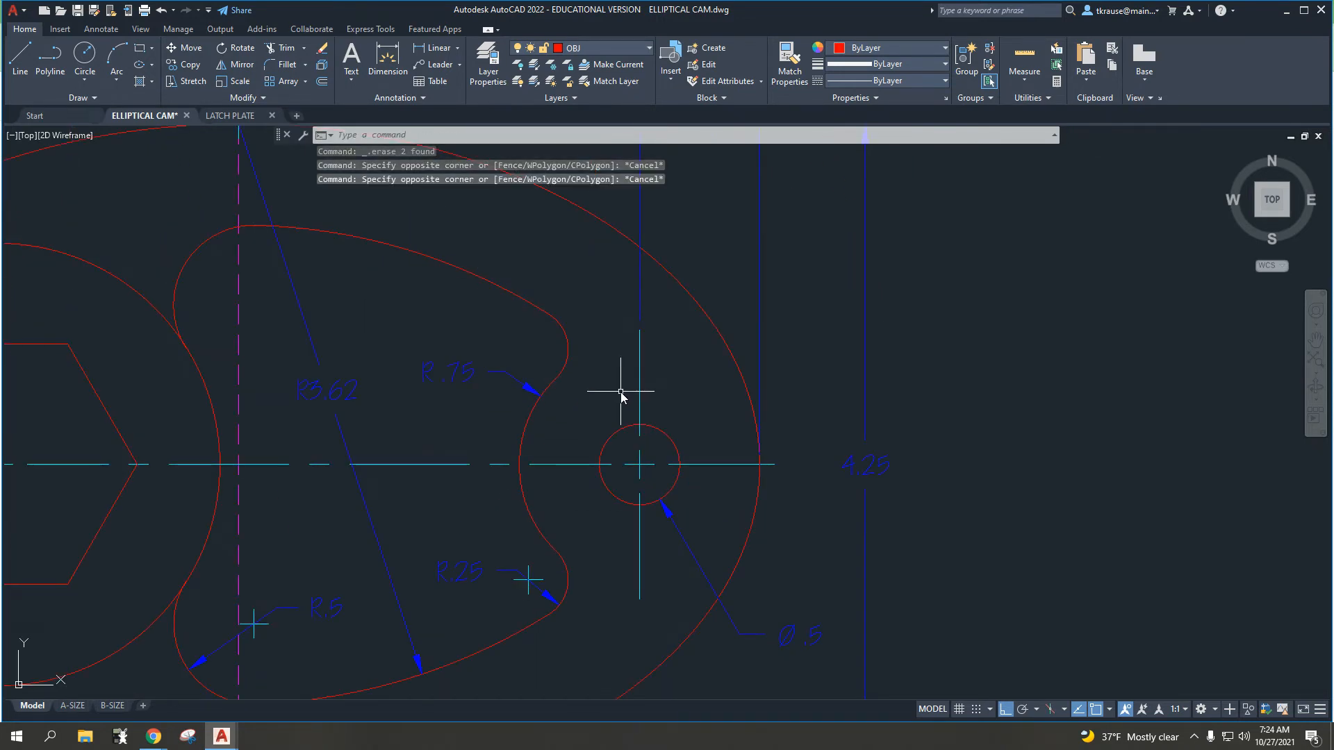
pyautogui.click(193, 257)
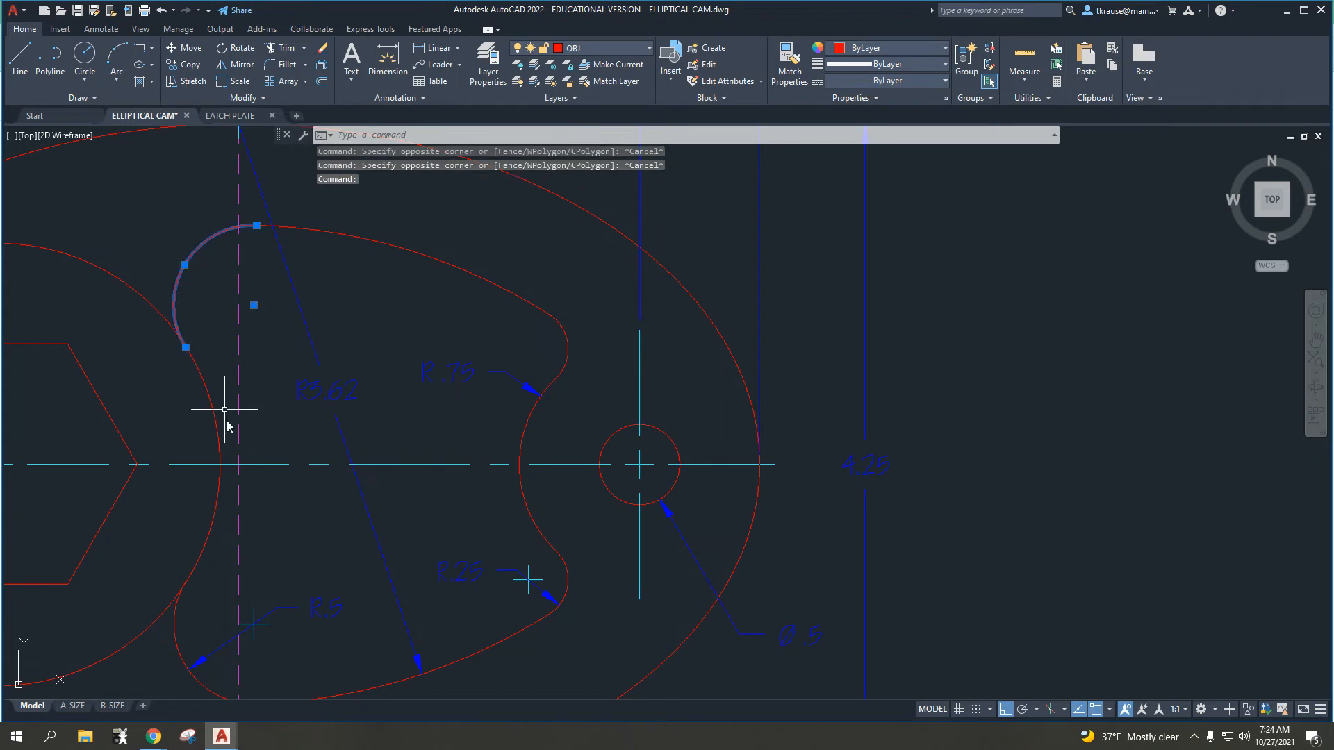
pyautogui.click(174, 636)
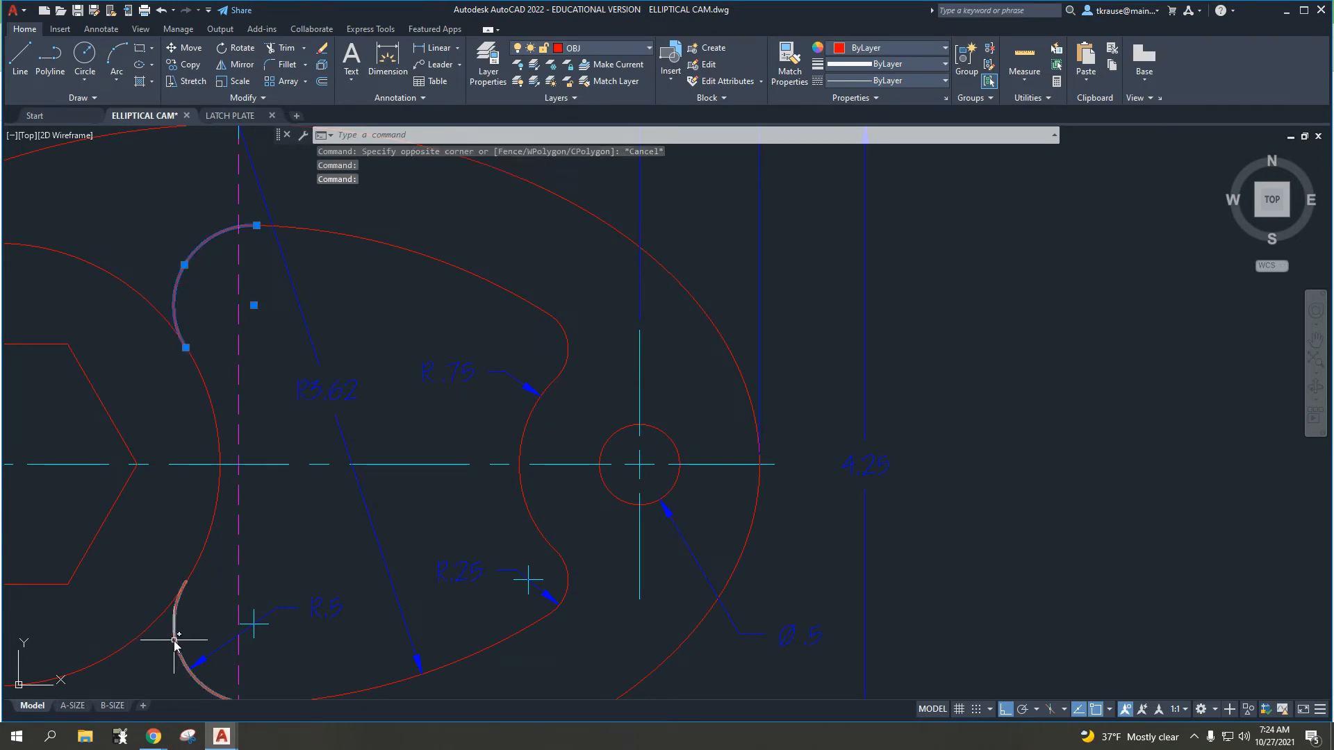
pyautogui.click(567, 347)
pyautogui.click(565, 581)
pyautogui.click(553, 587)
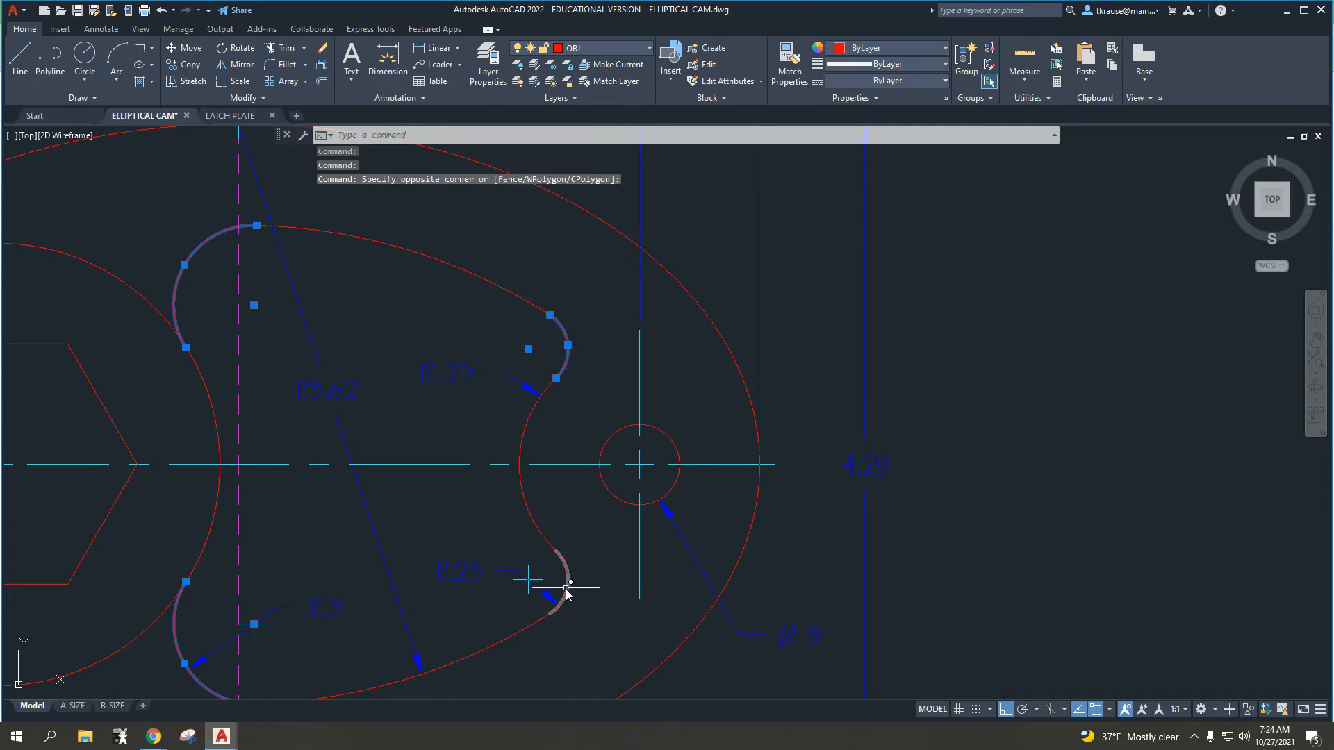
pyautogui.moveTo(566, 530); pyautogui.dragTo(616, 512, button='middle')
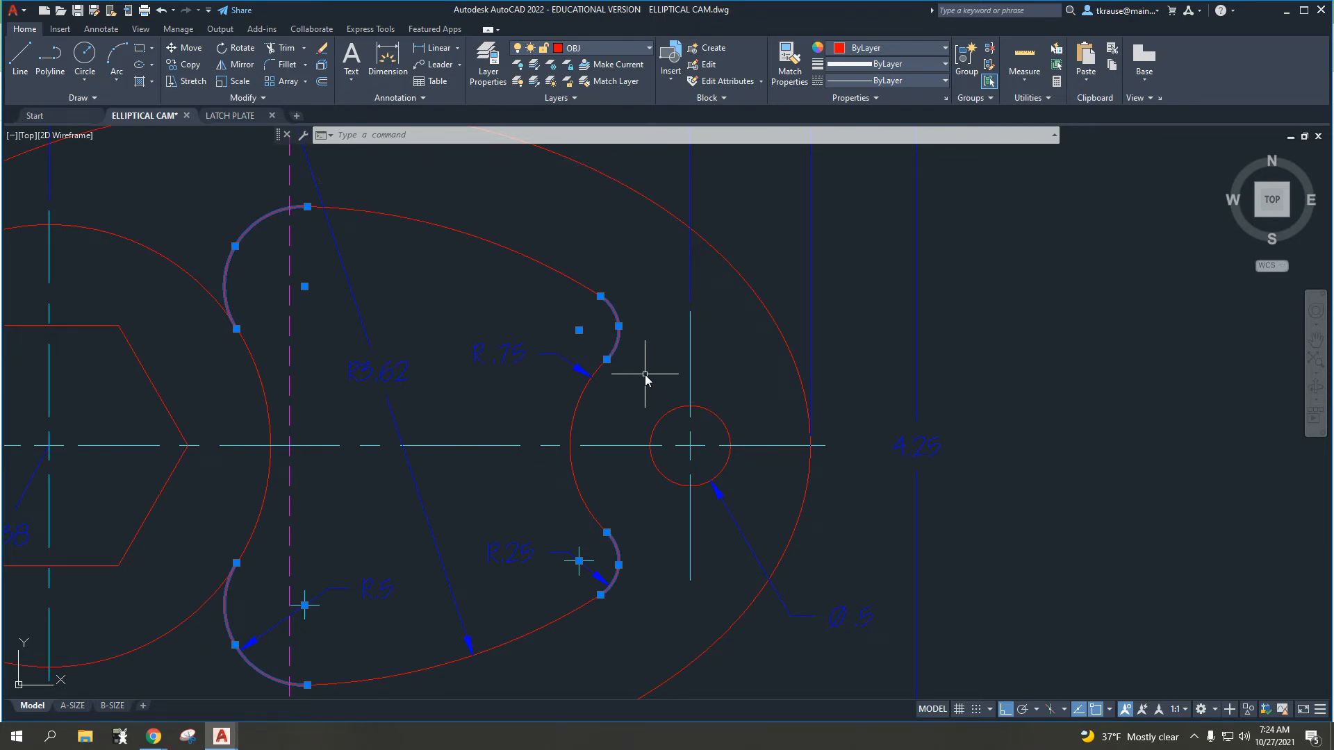
pyautogui.press('Escape')
pyautogui.press('Escape')
pyautogui.press('Escape')
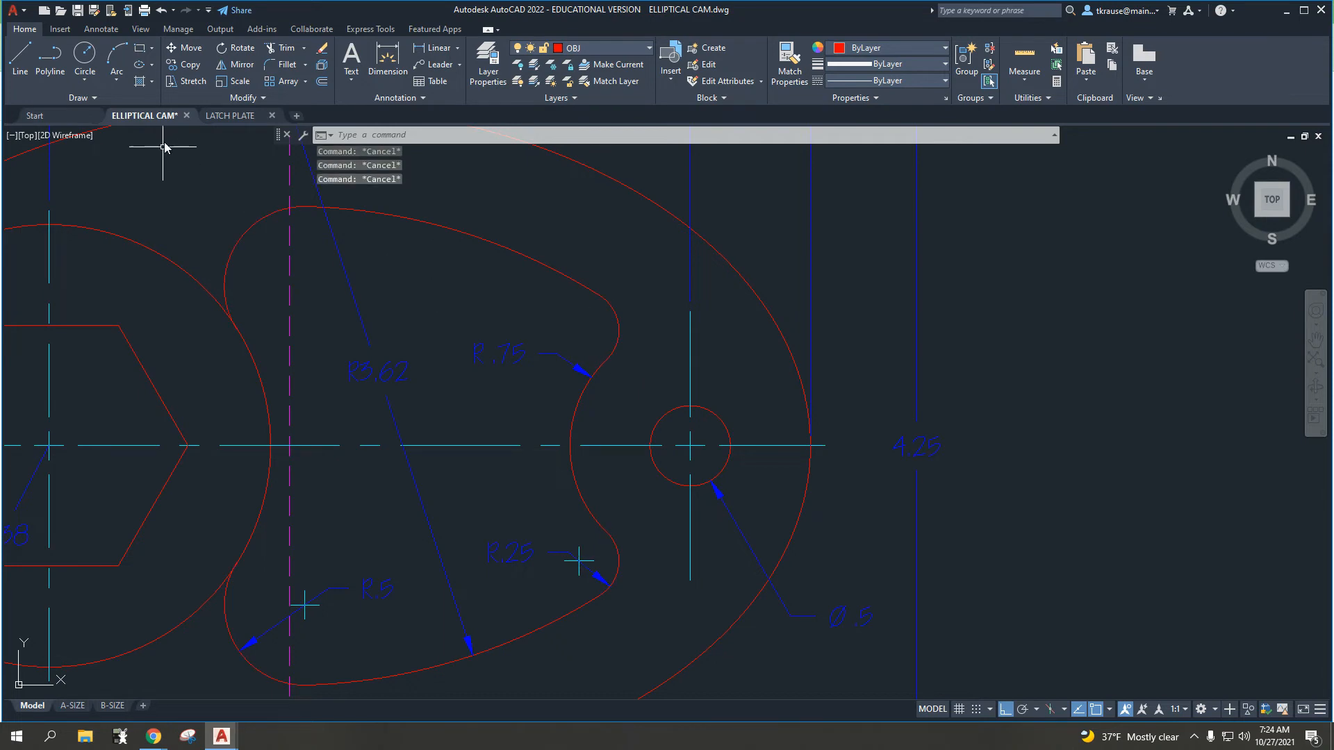
# - Draw a tangent-tangent circle of radius .5 below the new cam's centre line, touching the 1.38 radius circle and the upper large white circle
pyautogui.click(91, 81)
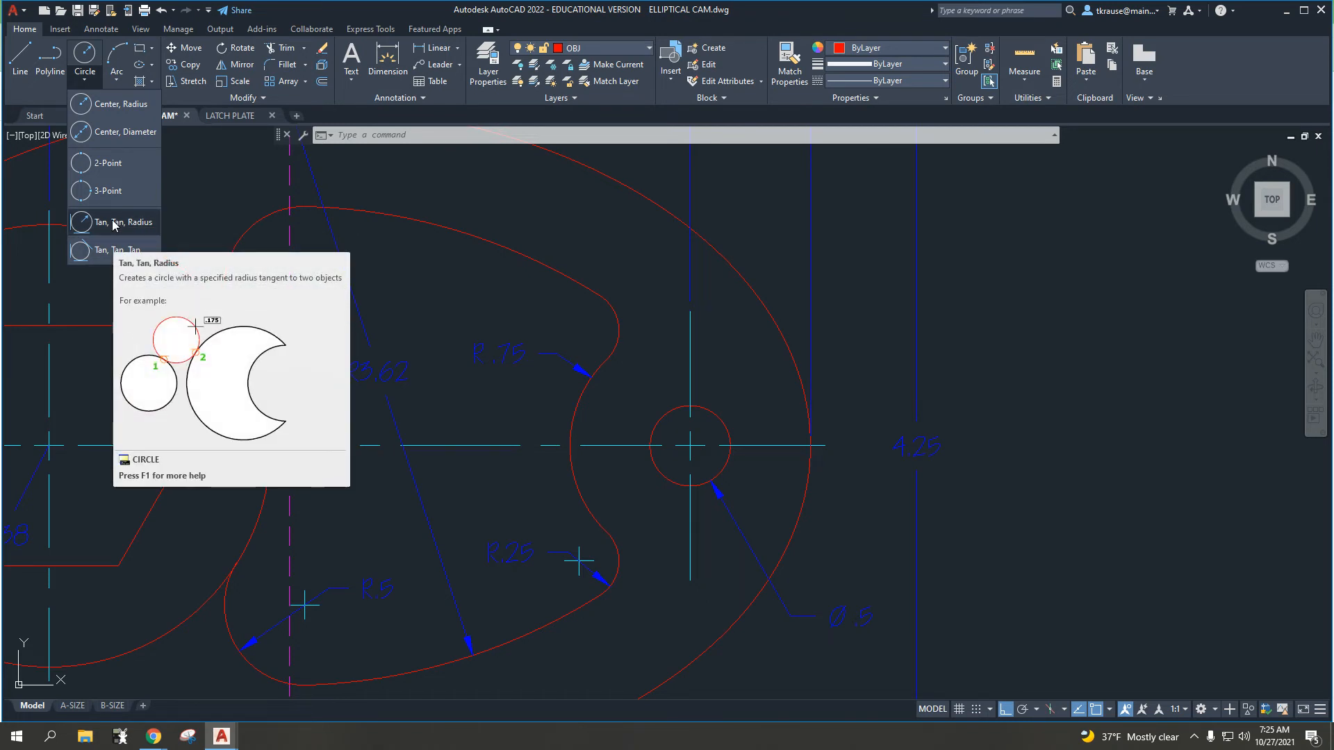
pyautogui.click(113, 223)
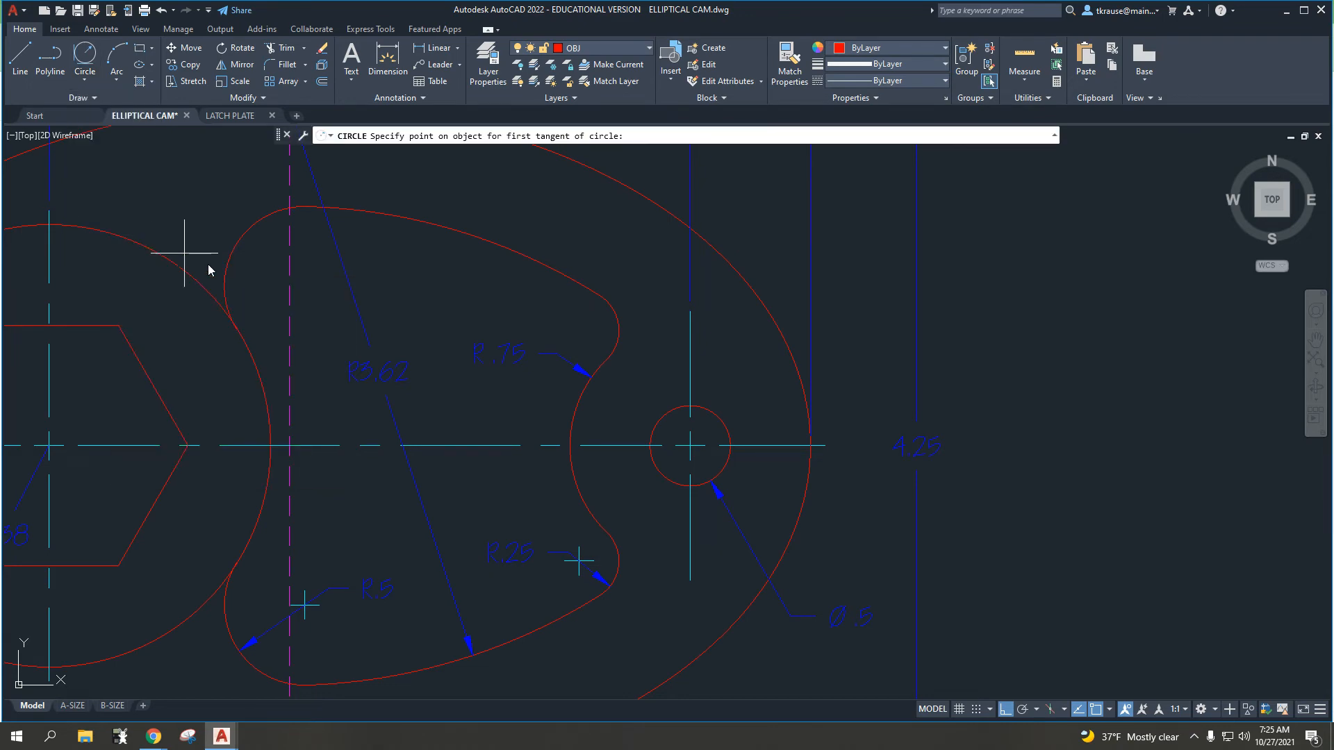
pyautogui.scroll(-2, 311, 295)
pyautogui.moveTo(844, 304); pyautogui.dragTo(201, 343, button='middle')
pyautogui.moveTo(777, 322); pyautogui.dragTo(486, 360, button='middle')
pyautogui.moveTo(342, 342); pyautogui.dragTo(927, 337, button='middle')
pyautogui.moveTo(299, 384); pyautogui.dragTo(881, 362, button='middle')
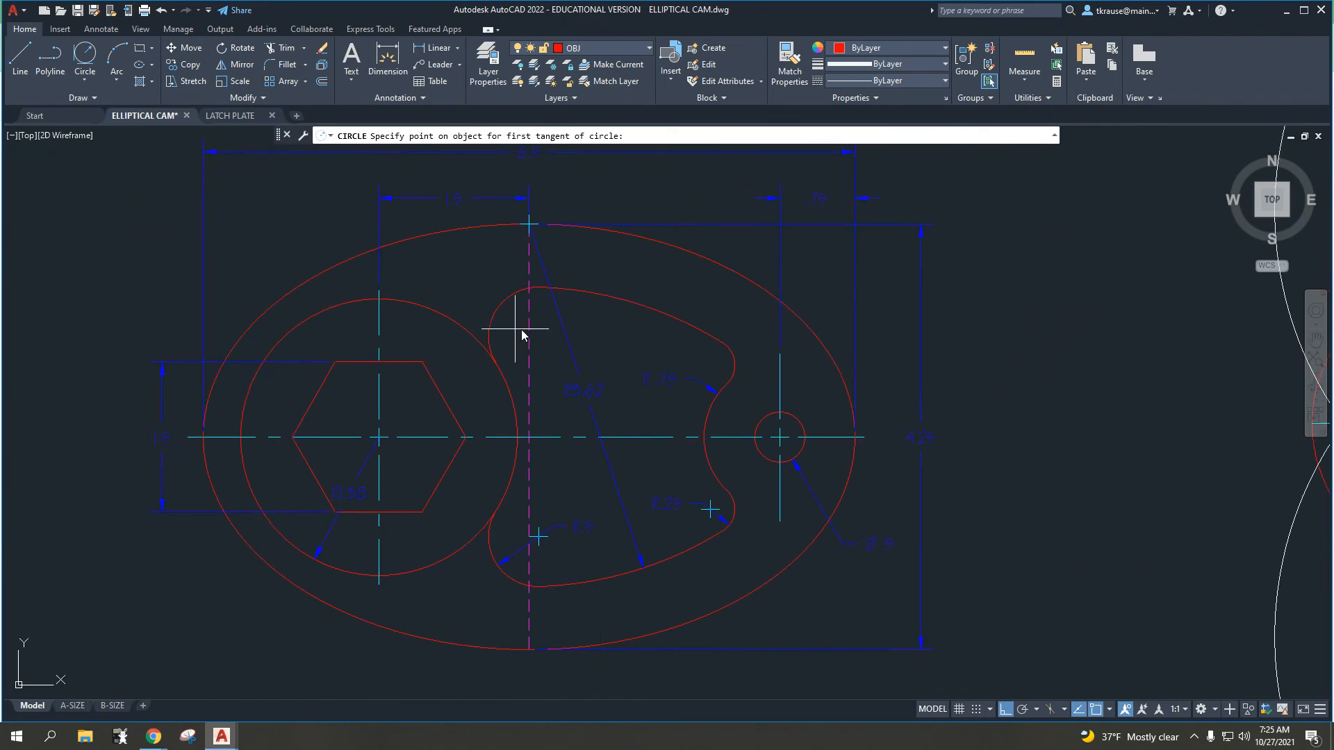
pyautogui.scroll(4, 549, 528)
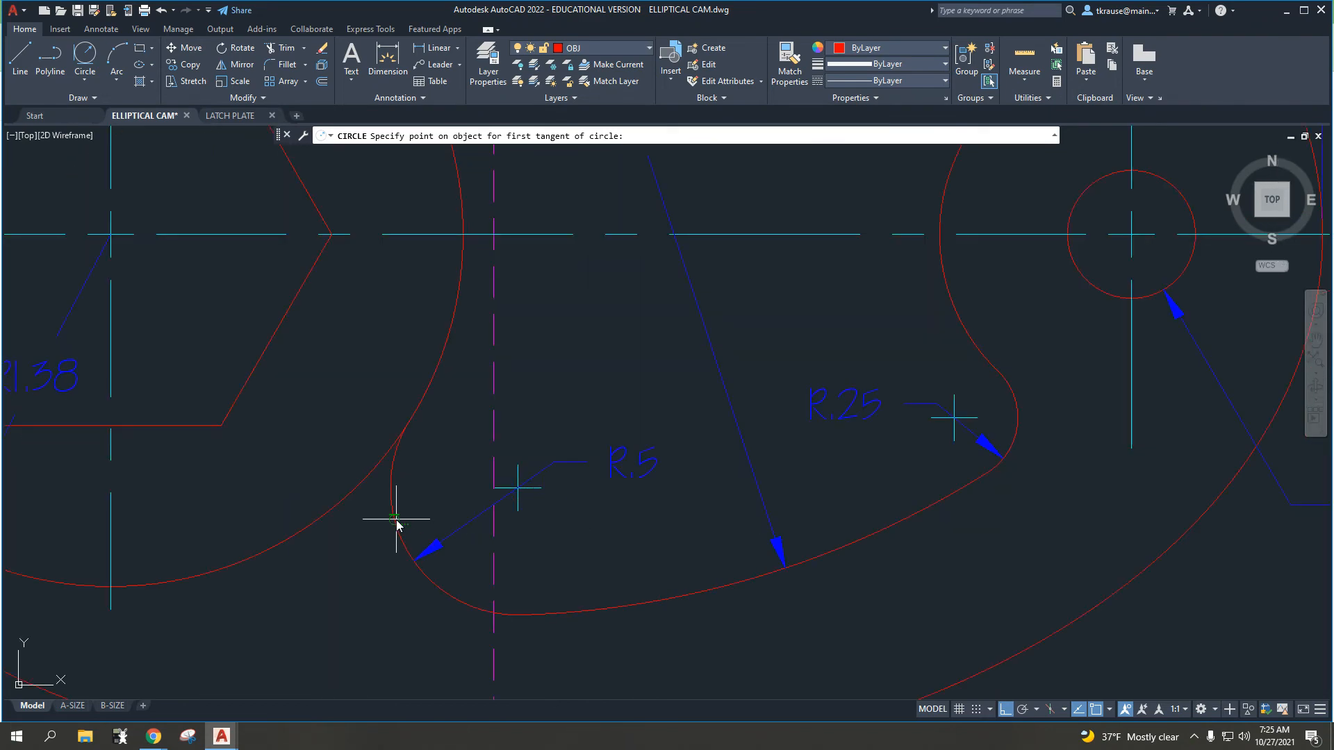
pyautogui.scroll(-4, 790, 417)
pyautogui.scroll(-1, 789, 417)
pyautogui.moveTo(789, 416); pyautogui.dragTo(423, 436, button='middle')
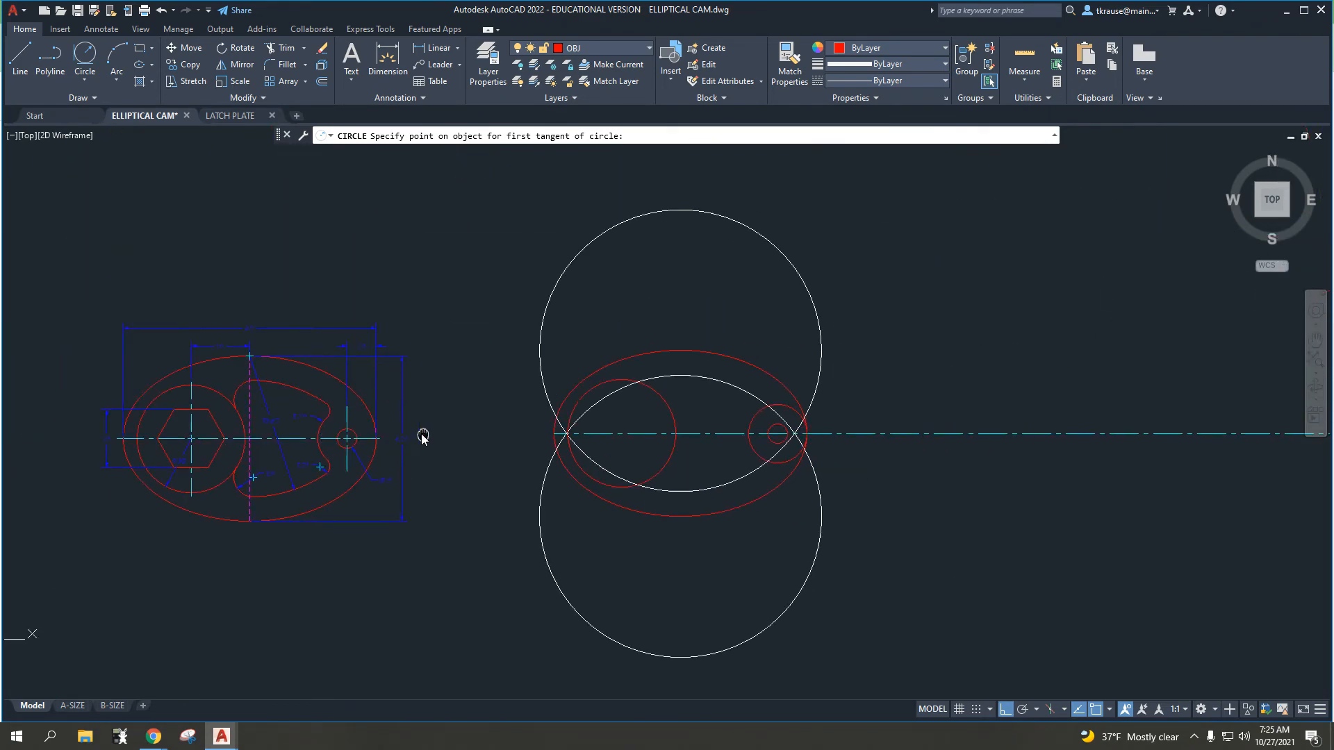
pyautogui.scroll(4, 750, 432)
pyautogui.moveTo(620, 402); pyautogui.dragTo(601, 342, button='middle')
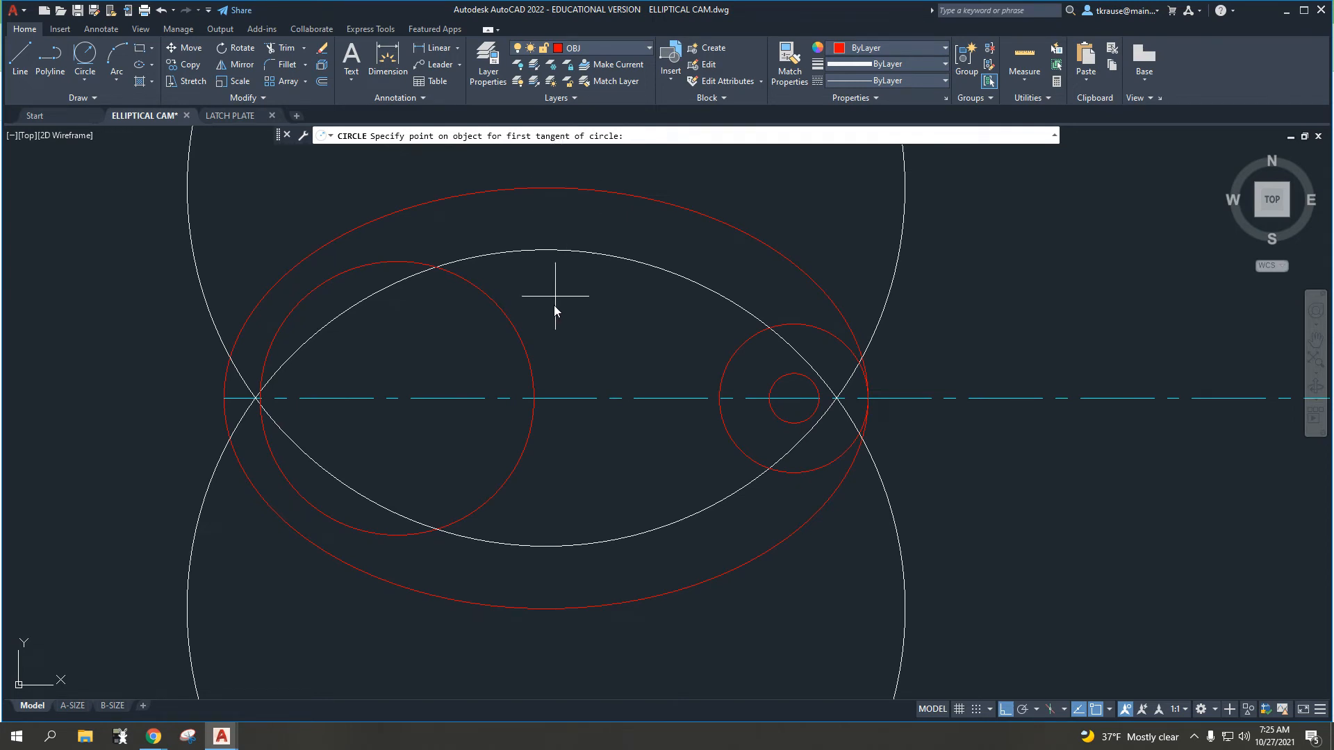
pyautogui.click(513, 471)
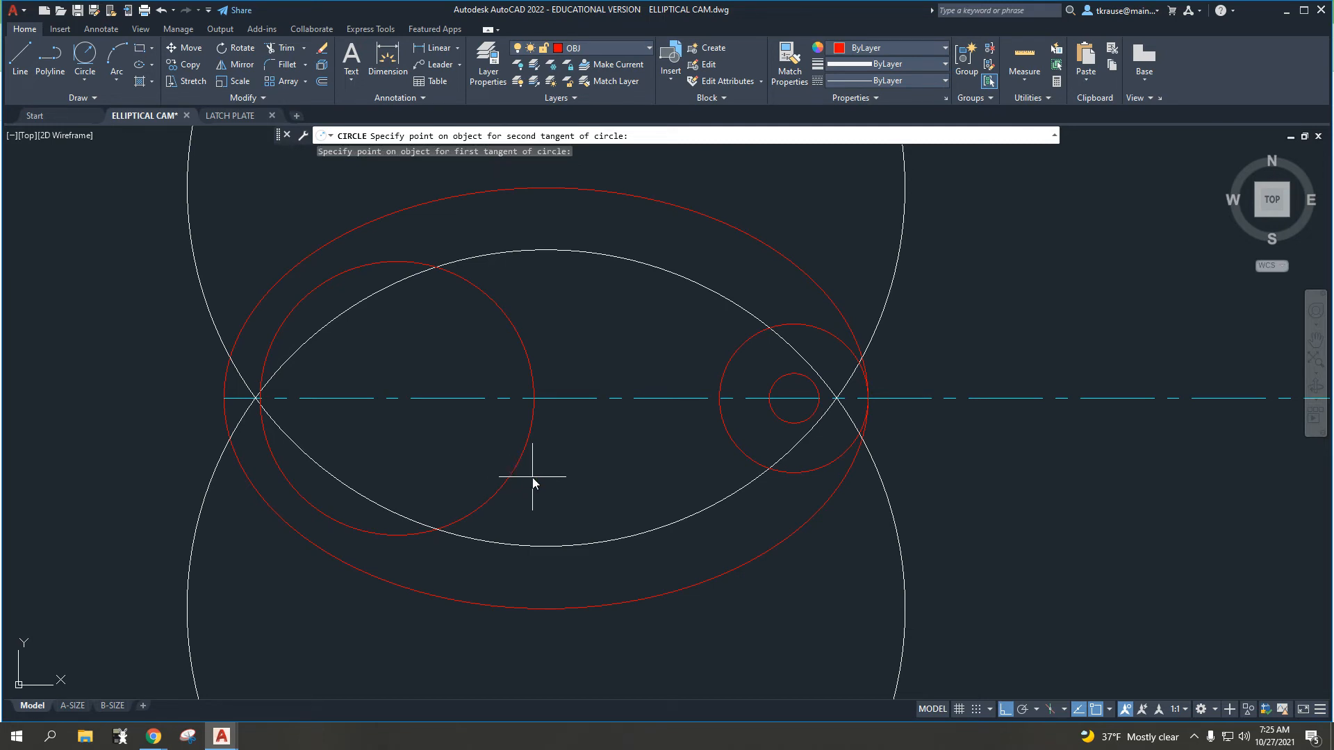
pyautogui.click(588, 545)
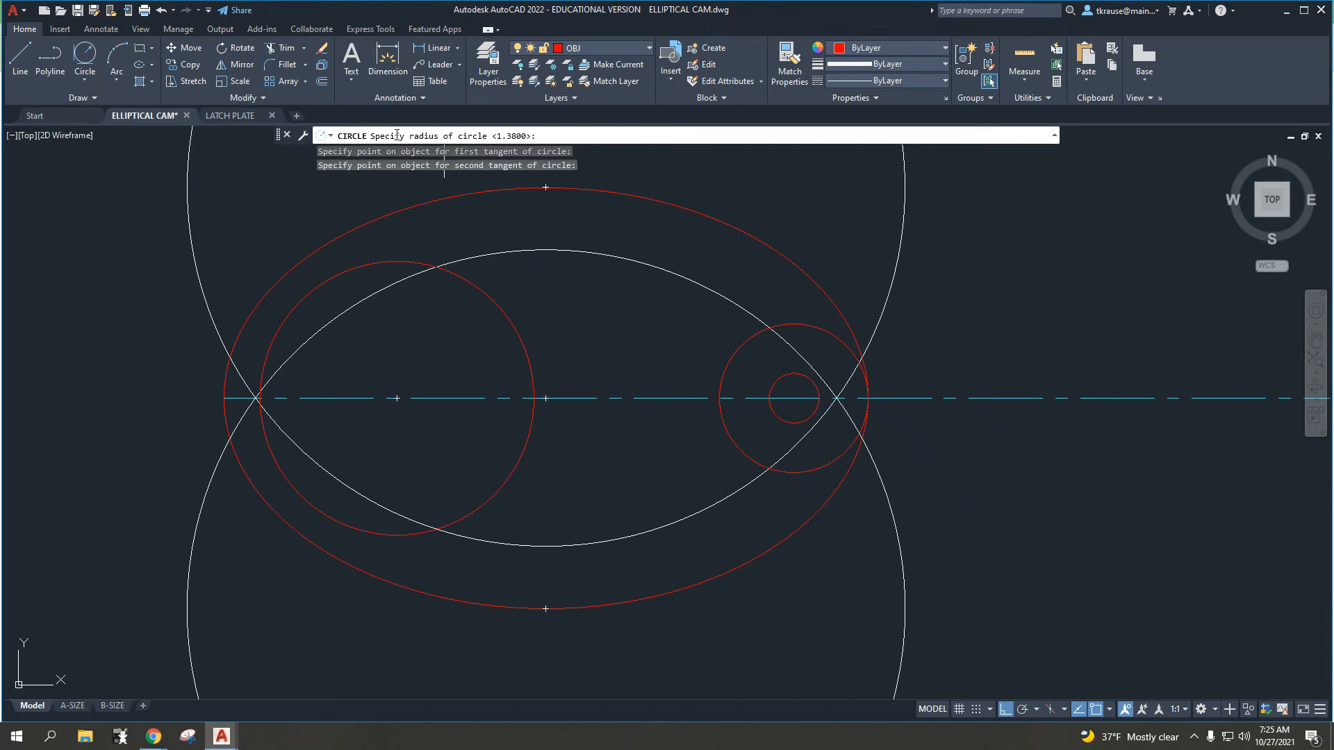
pyautogui.scroll(1, 303, 380)
pyautogui.moveTo(351, 381); pyautogui.dragTo(898, 383, button='middle')
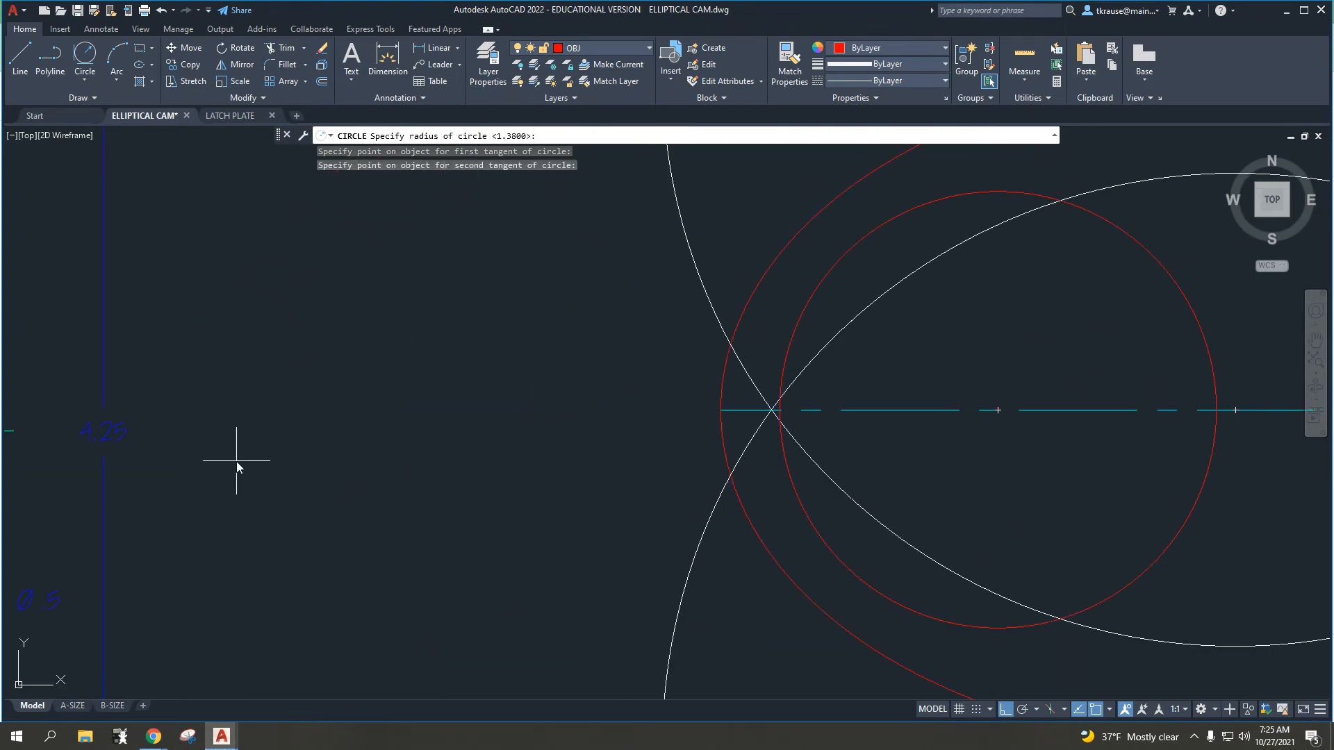
pyautogui.scroll(-1, 236, 461)
pyautogui.moveTo(240, 462)
pyautogui.mouseDown(button='middle')
pyautogui.moveTo(753, 437)
pyautogui.moveTo(253, 453)
pyautogui.mouseUp(button='middle')
pyautogui.scroll(2, 323, 521)
pyautogui.scroll(-3, 477, 501)
pyautogui.scroll(-1, 613, 475)
pyautogui.scroll(1, 414, 445)
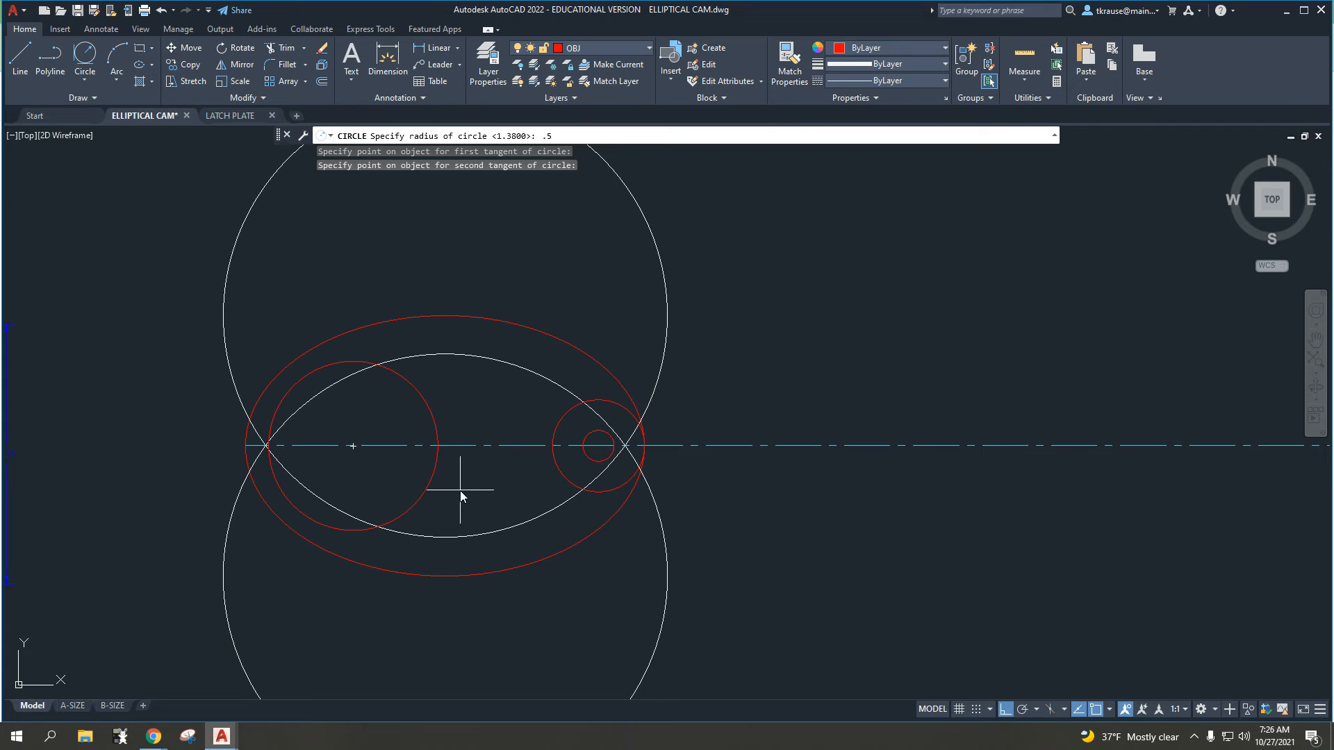
pyautogui.scroll(2, 460, 490)
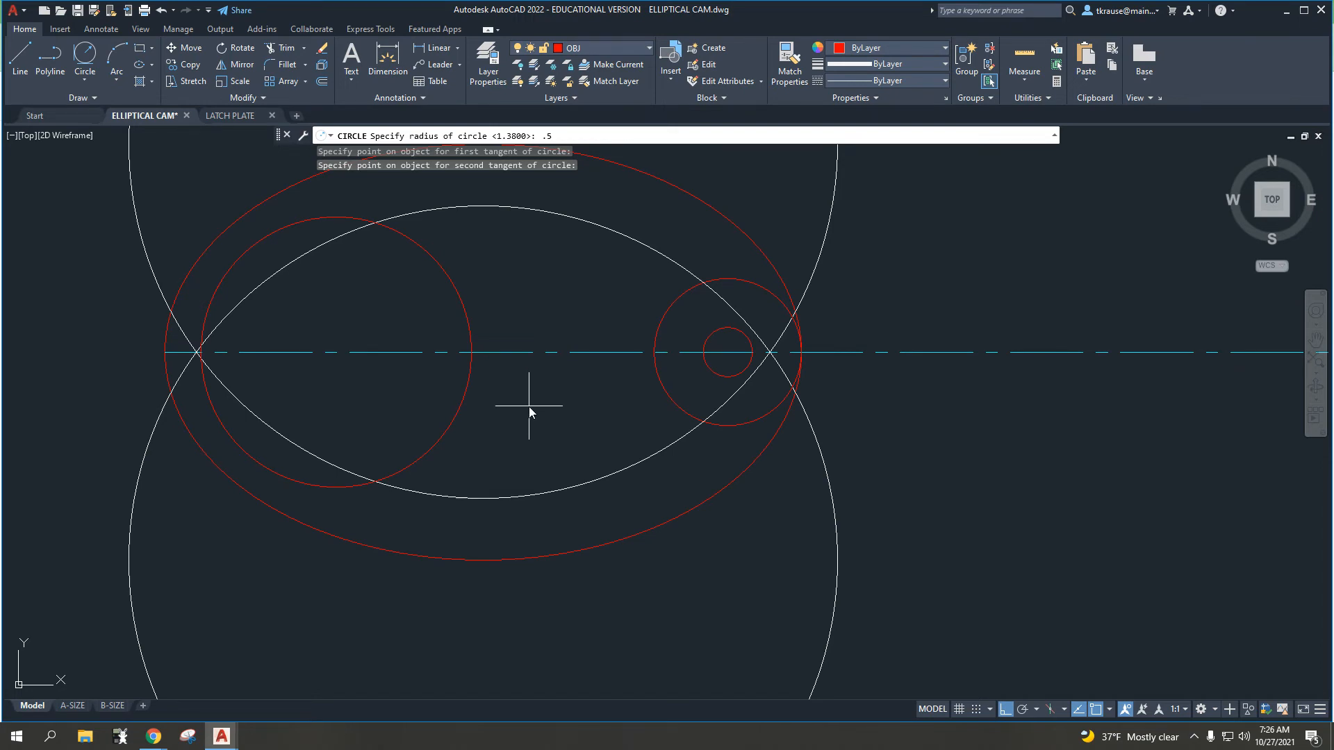
pyautogui.press('Return')
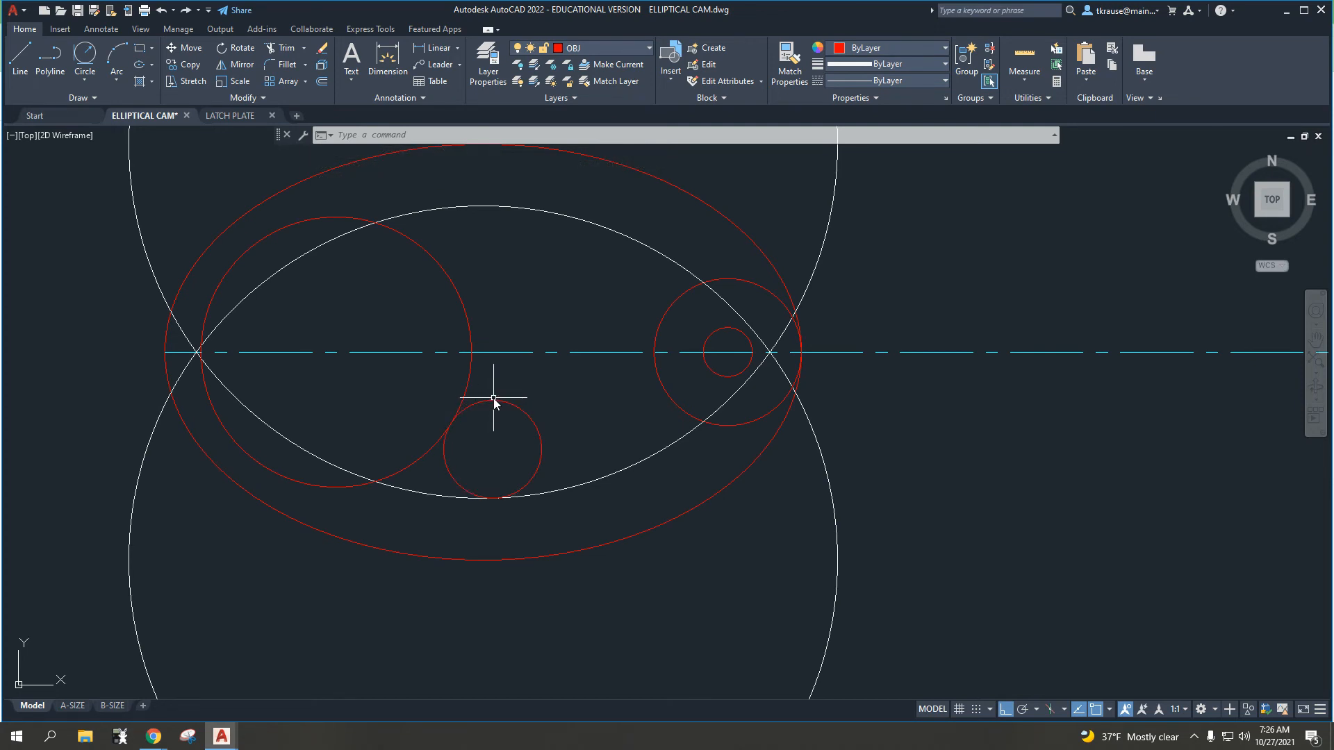
# - Draw a matching 0.5 radius circle above the centre line, tangent to the 1.38 radius circle and the lower large white circle
pyautogui.write('c')
pyautogui.press('Return')
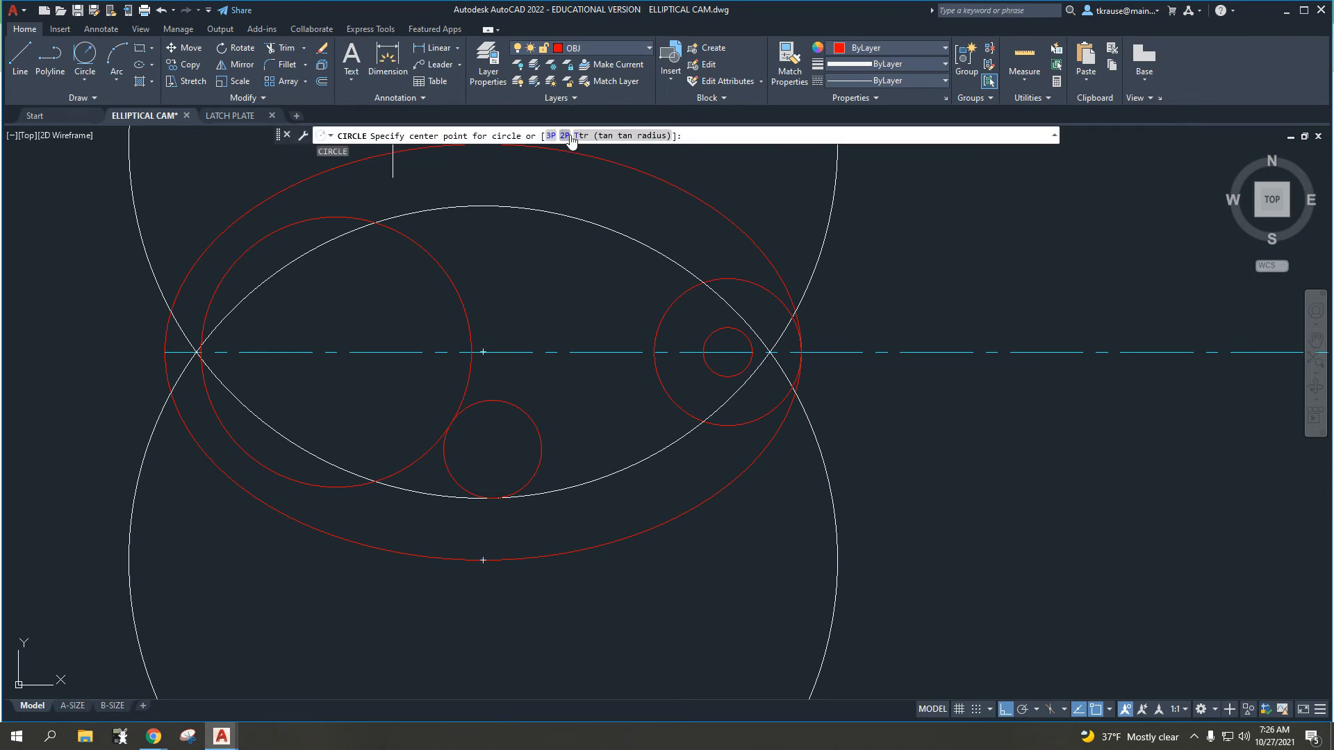
pyautogui.click(644, 138)
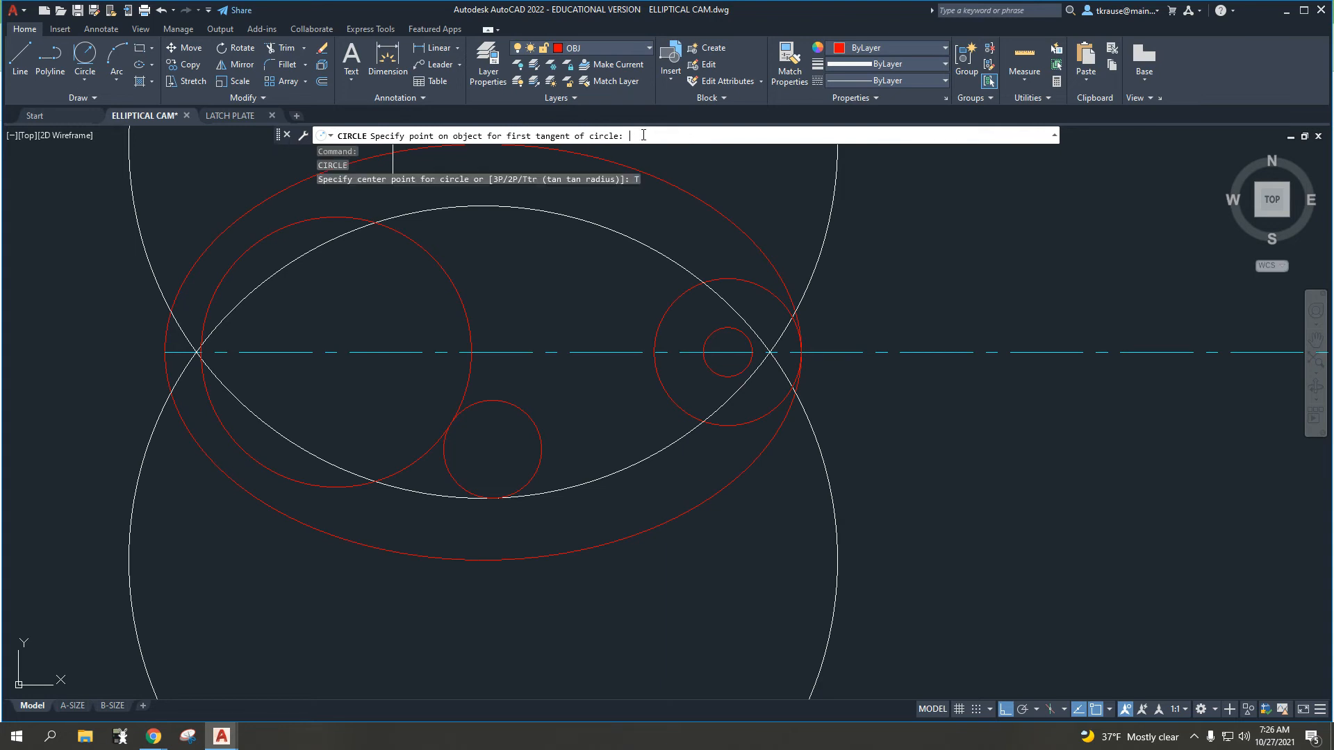
pyautogui.click(431, 258)
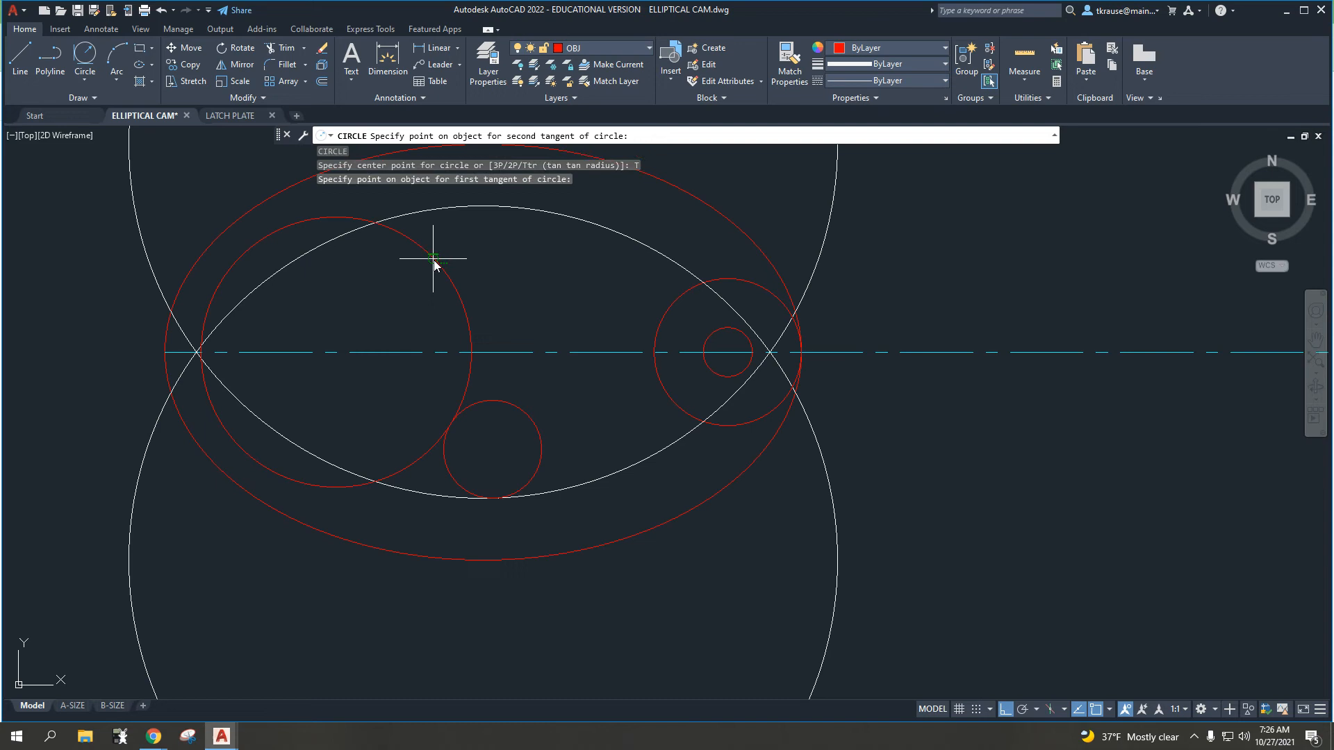
pyautogui.click(486, 213)
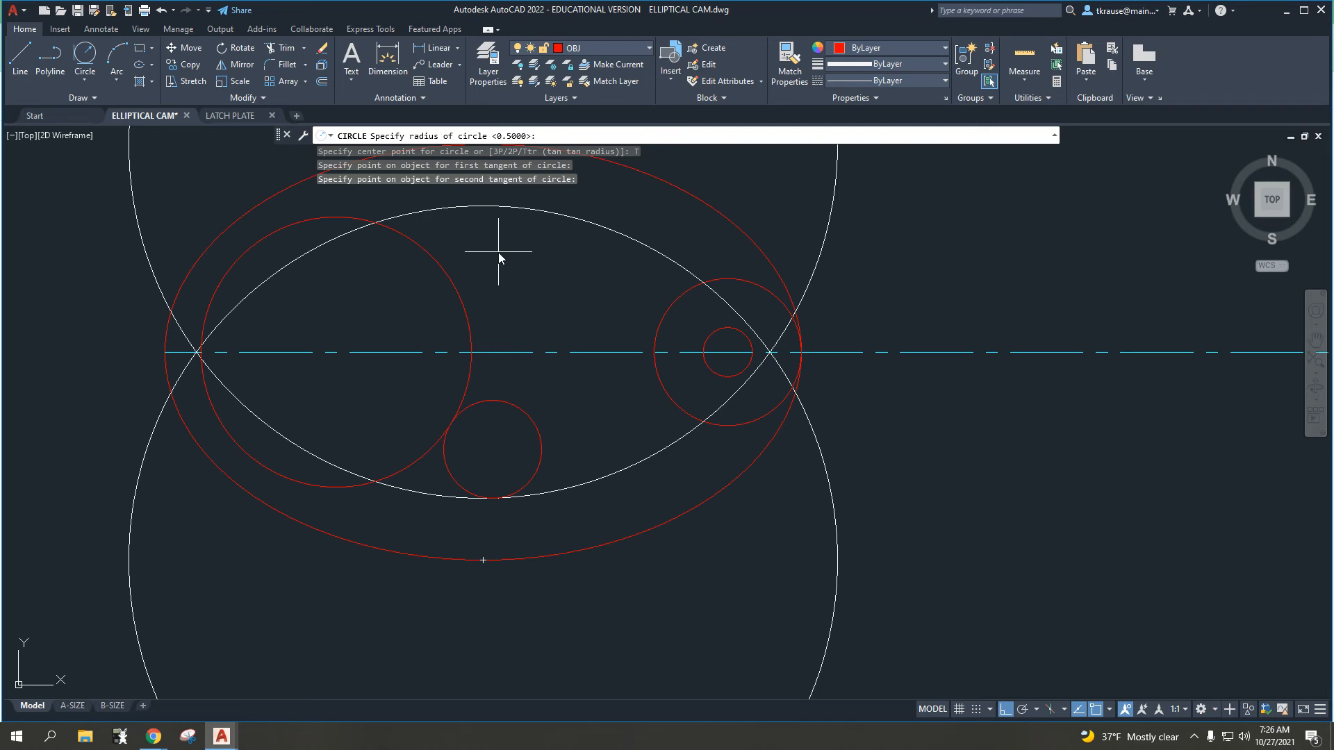
pyautogui.press('Return')
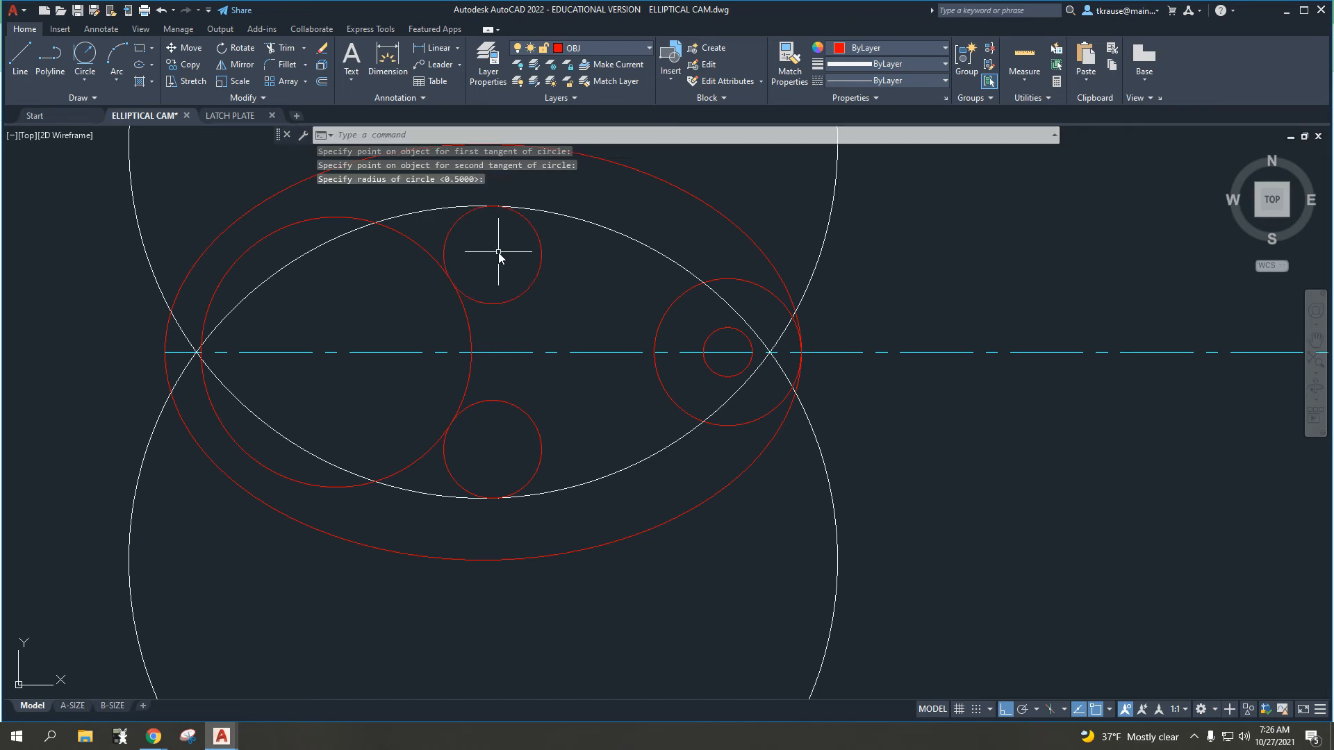
# - Draw a .25 radius circle above the centre line, tangent to the lower large white circle and the larger circle around the small hole
pyautogui.scroll(-2, 530, 328)
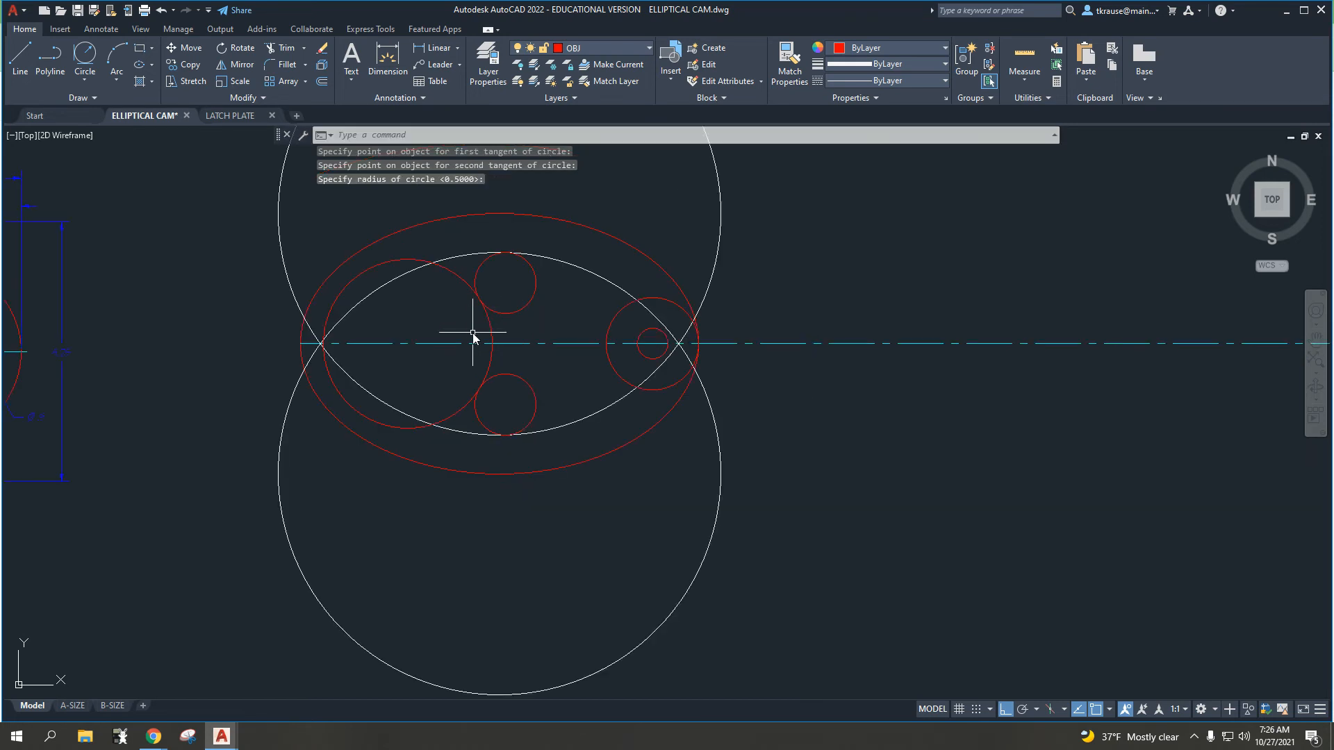
pyautogui.moveTo(361, 383); pyautogui.dragTo(487, 387, button='middle')
pyautogui.scroll(6, 298, 393)
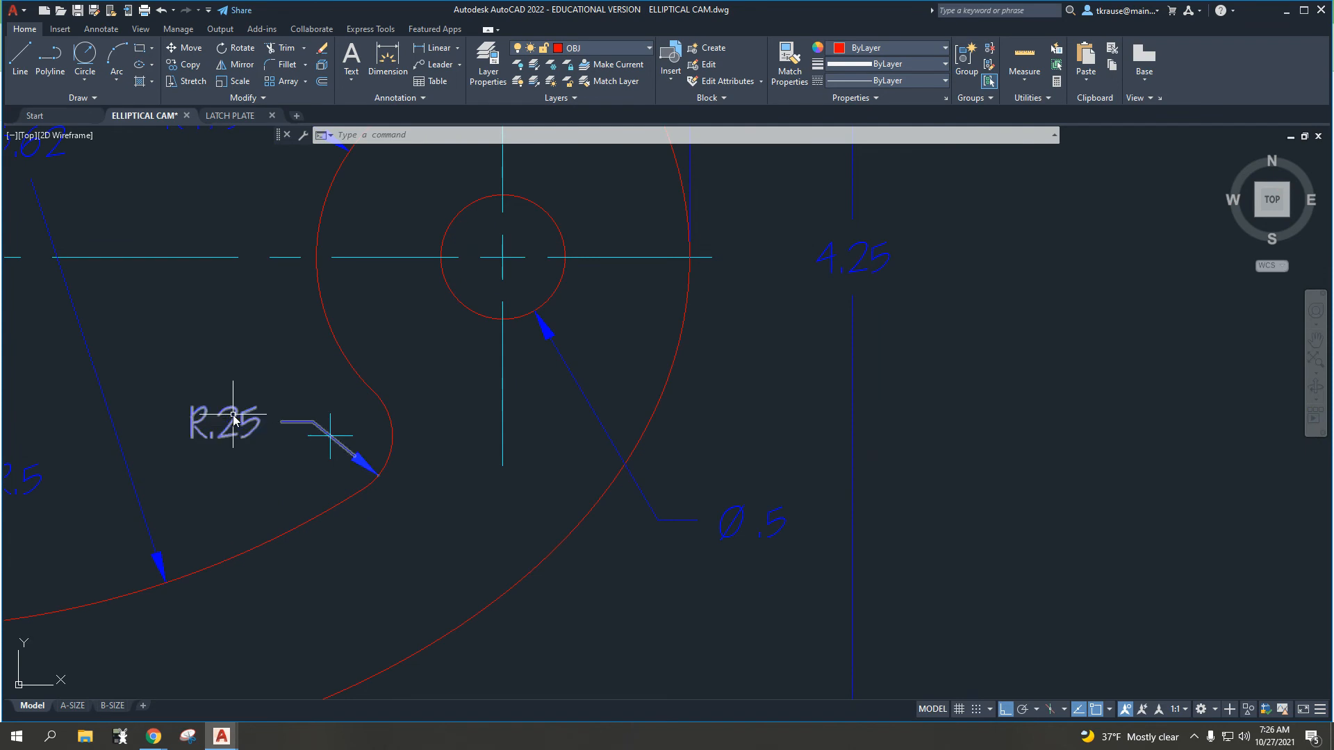
pyautogui.scroll(-4, 541, 373)
pyautogui.moveTo(693, 359); pyautogui.dragTo(300, 359, button='middle')
pyautogui.moveTo(673, 335); pyautogui.dragTo(307, 363, button='middle')
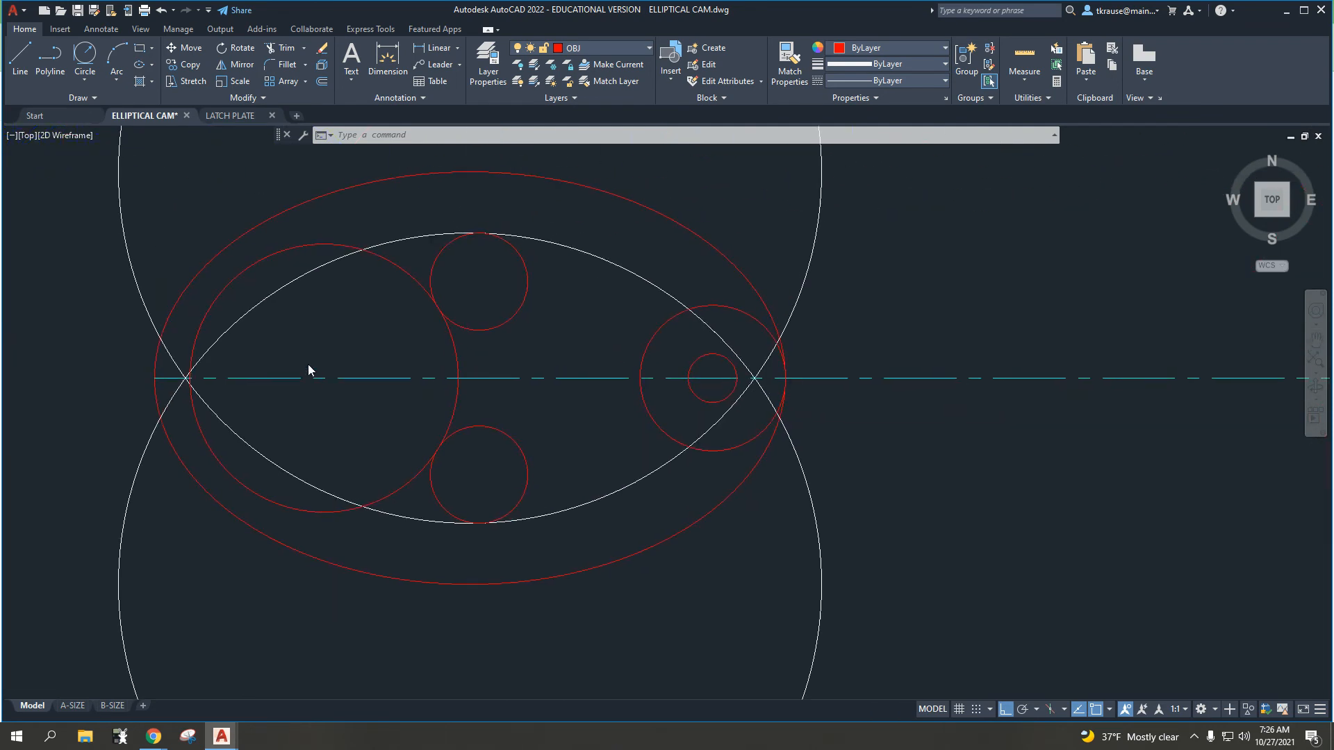
pyautogui.write('c')
pyautogui.press('Return')
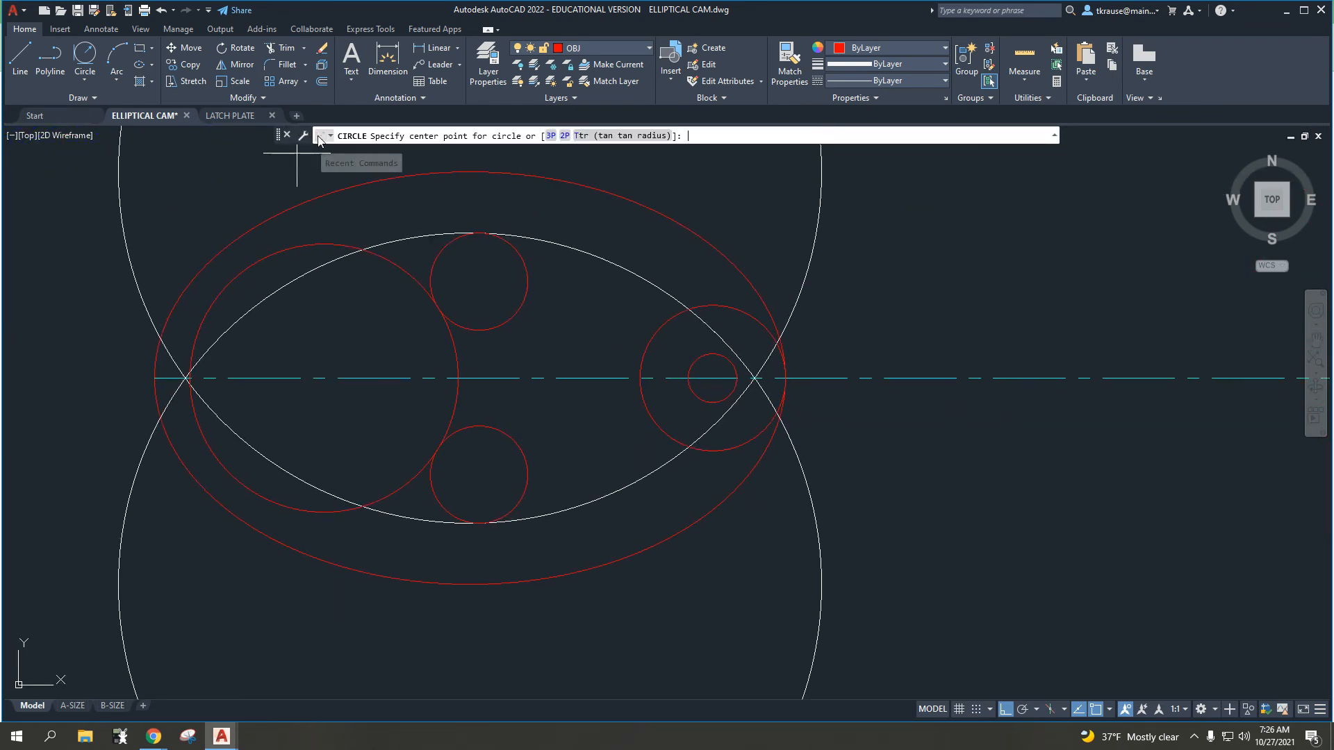
pyautogui.click(642, 136)
pyautogui.click(649, 279)
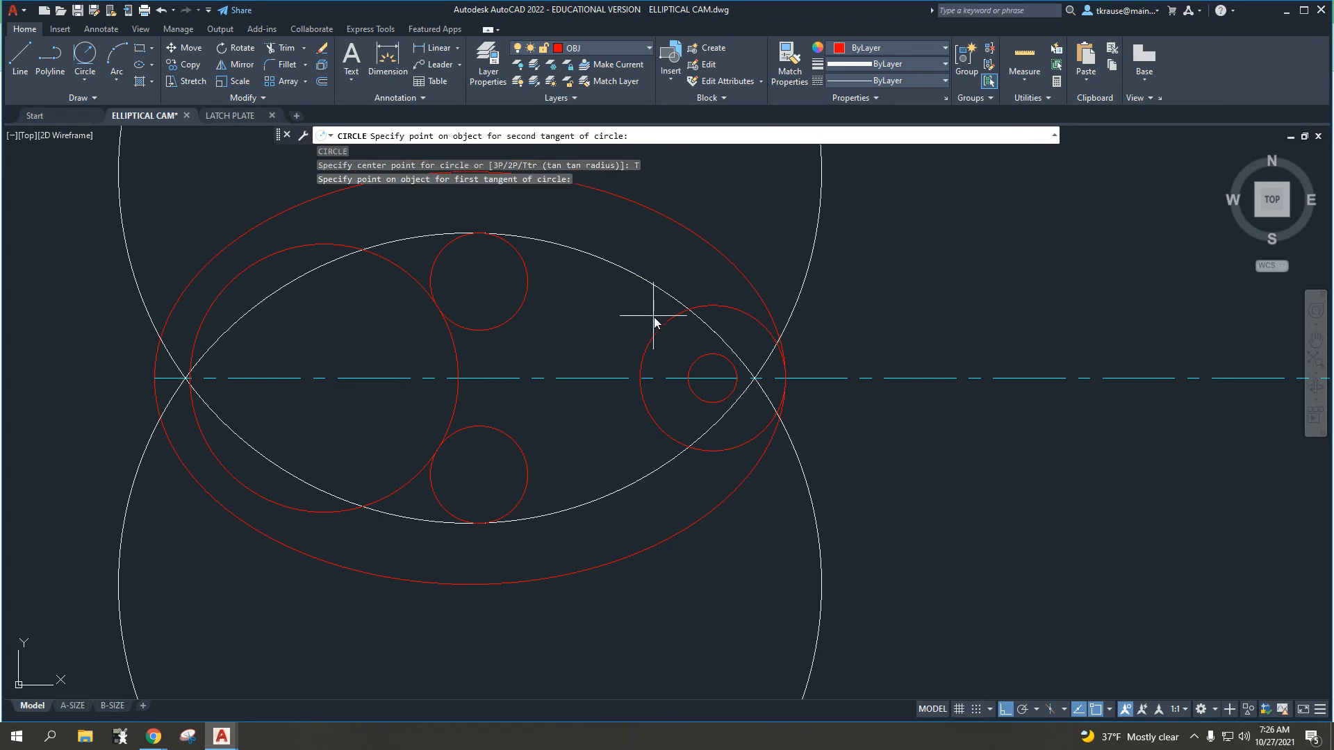
pyautogui.click(648, 327)
pyautogui.write('.')
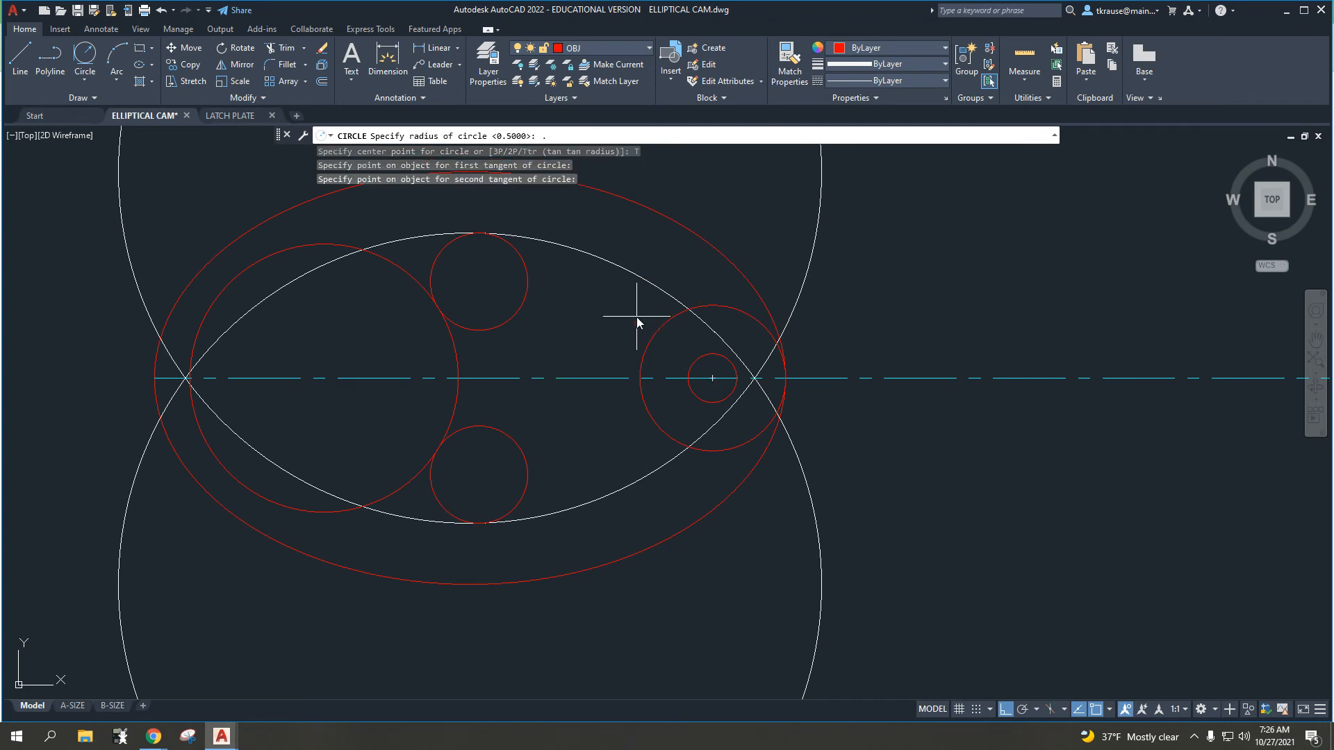
pyautogui.write('25')
pyautogui.press('Return')
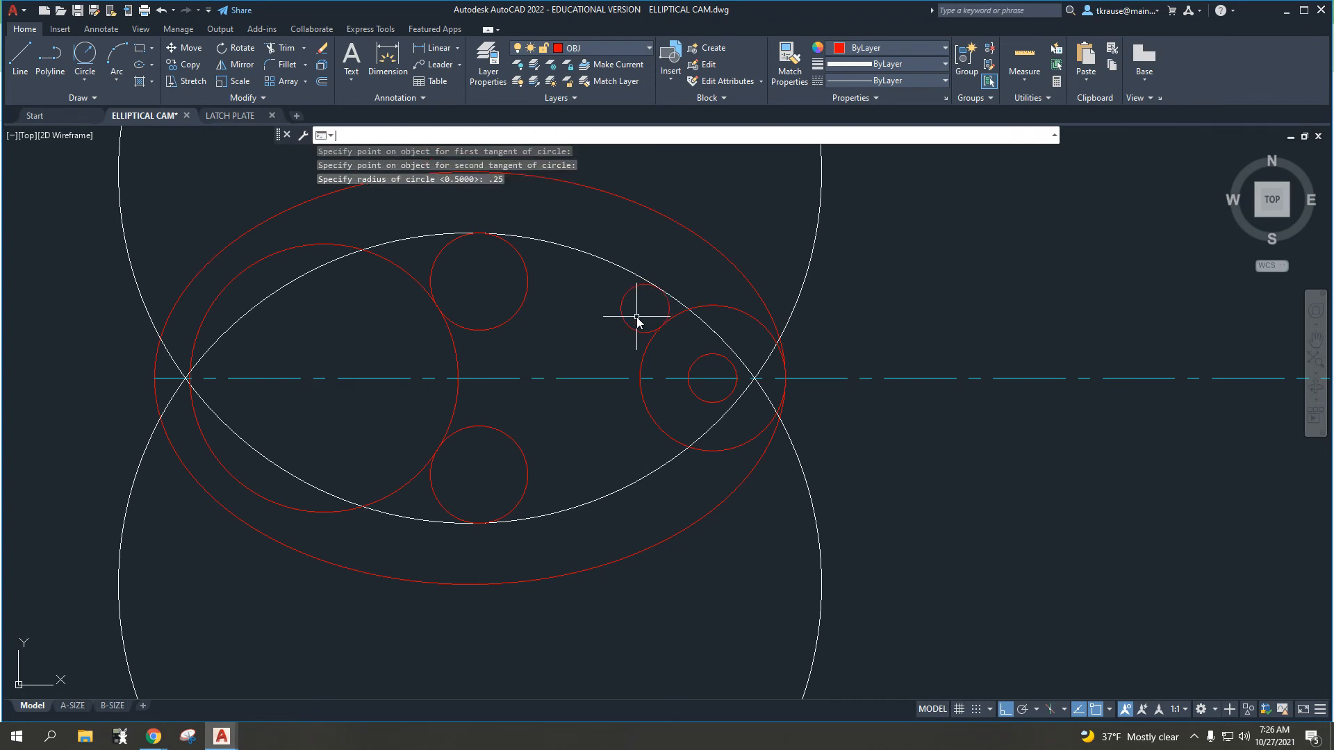
# - Draw a matching 0.25 radius circle below the centre line, tangent to the circle around the small hole and the upper large white circle
pyautogui.press('Return')
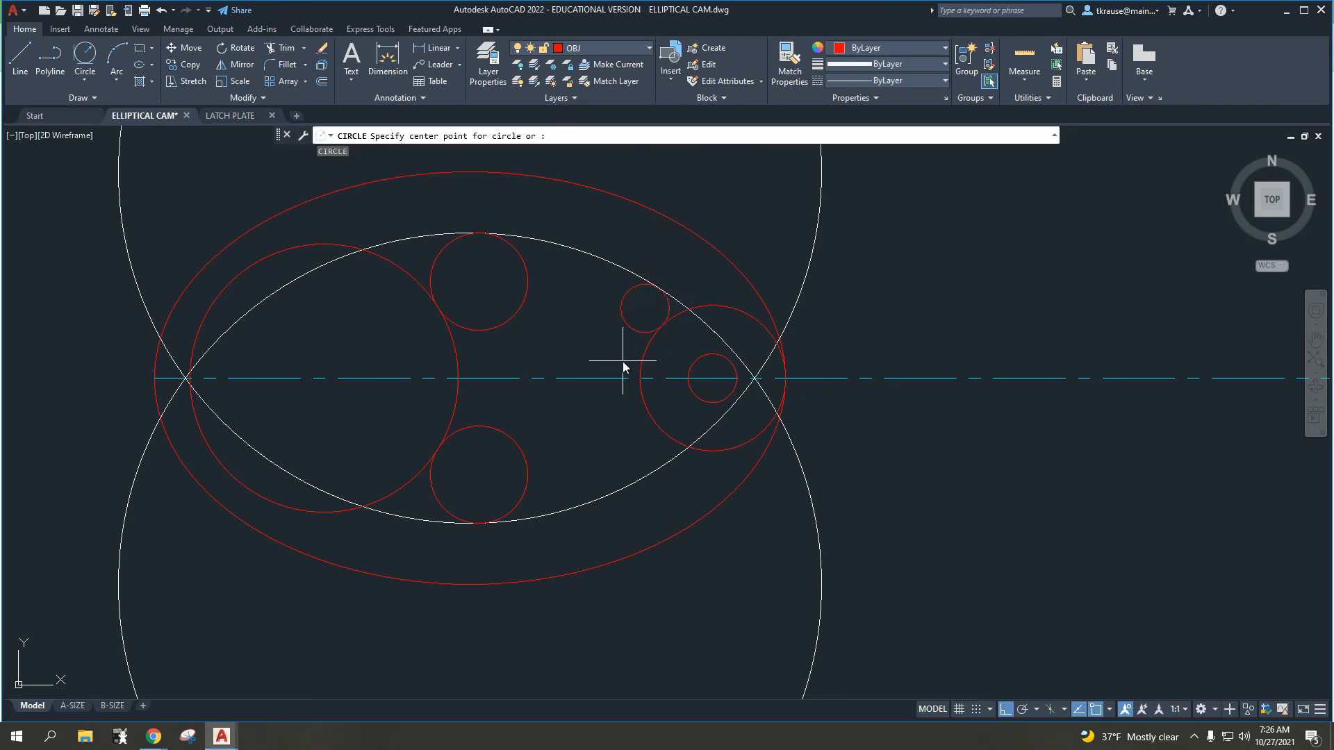
pyautogui.write('T')
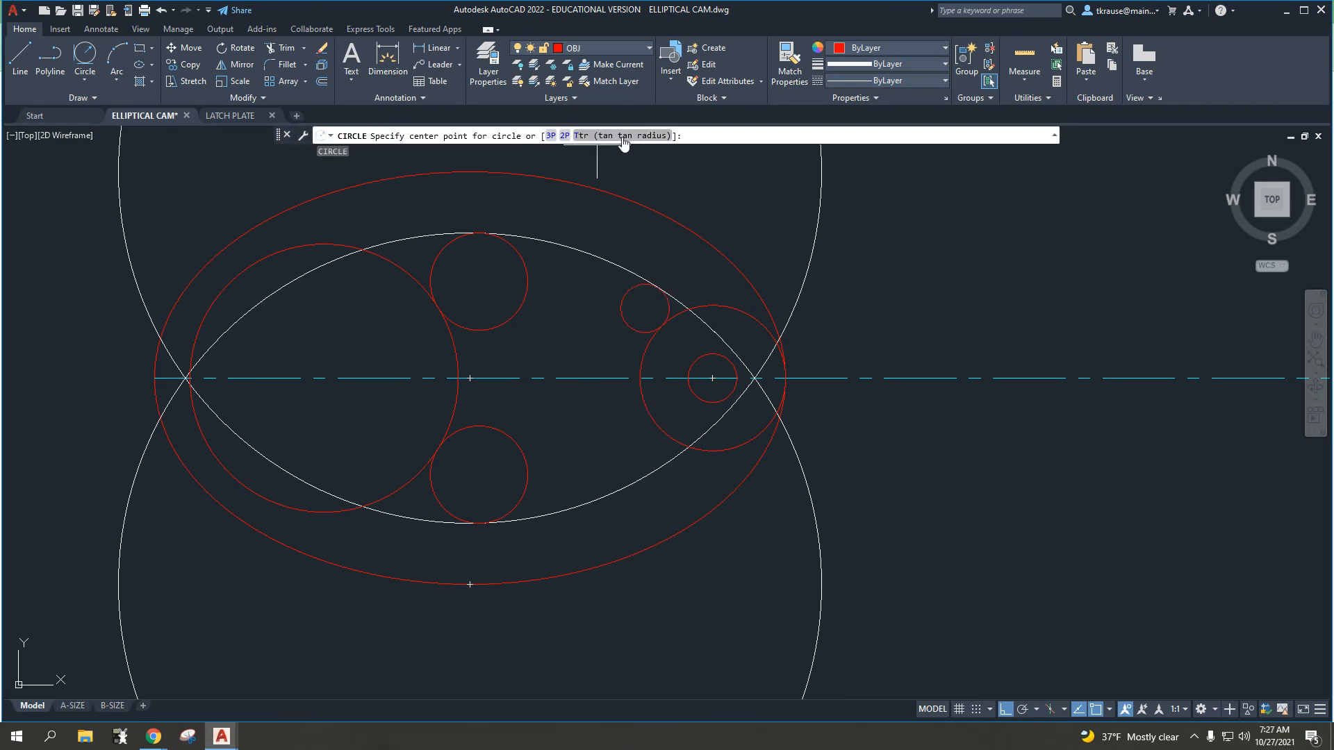
pyautogui.press('Return')
pyautogui.click(649, 408)
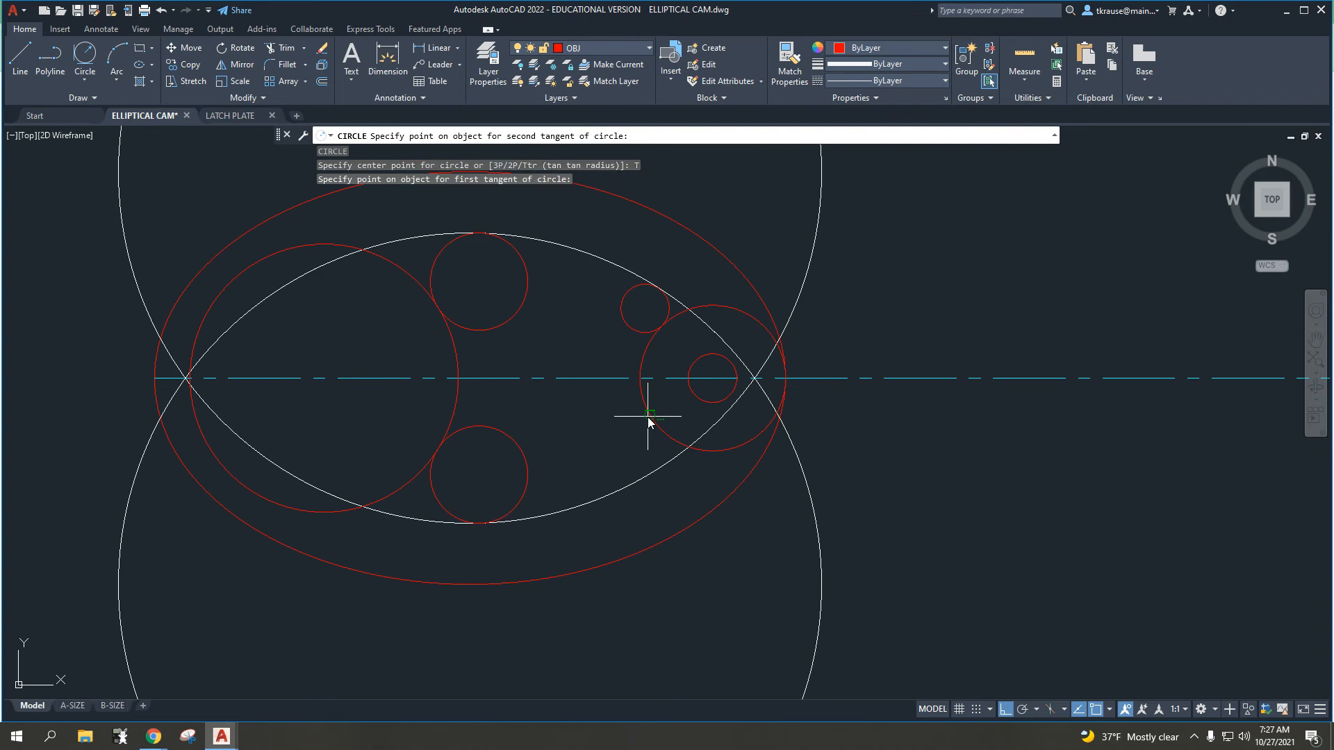
pyautogui.click(633, 481)
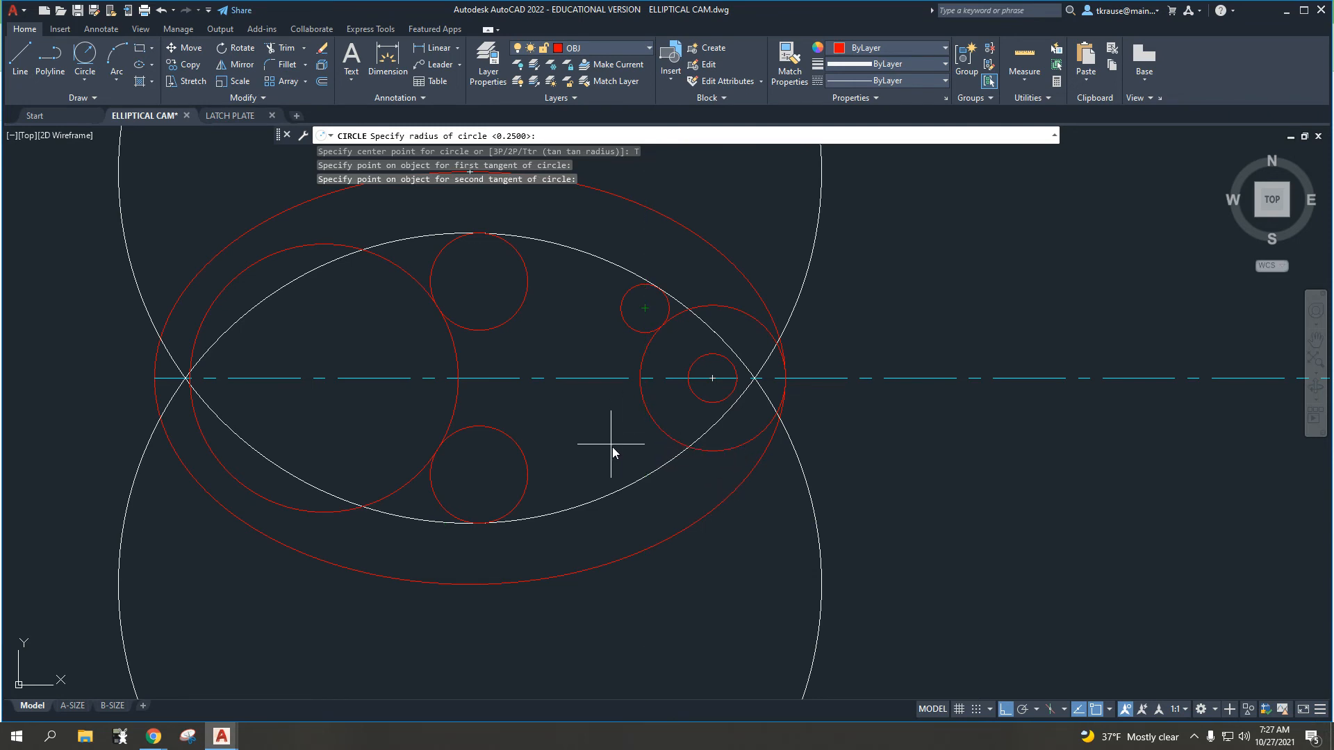
pyautogui.press('Return')
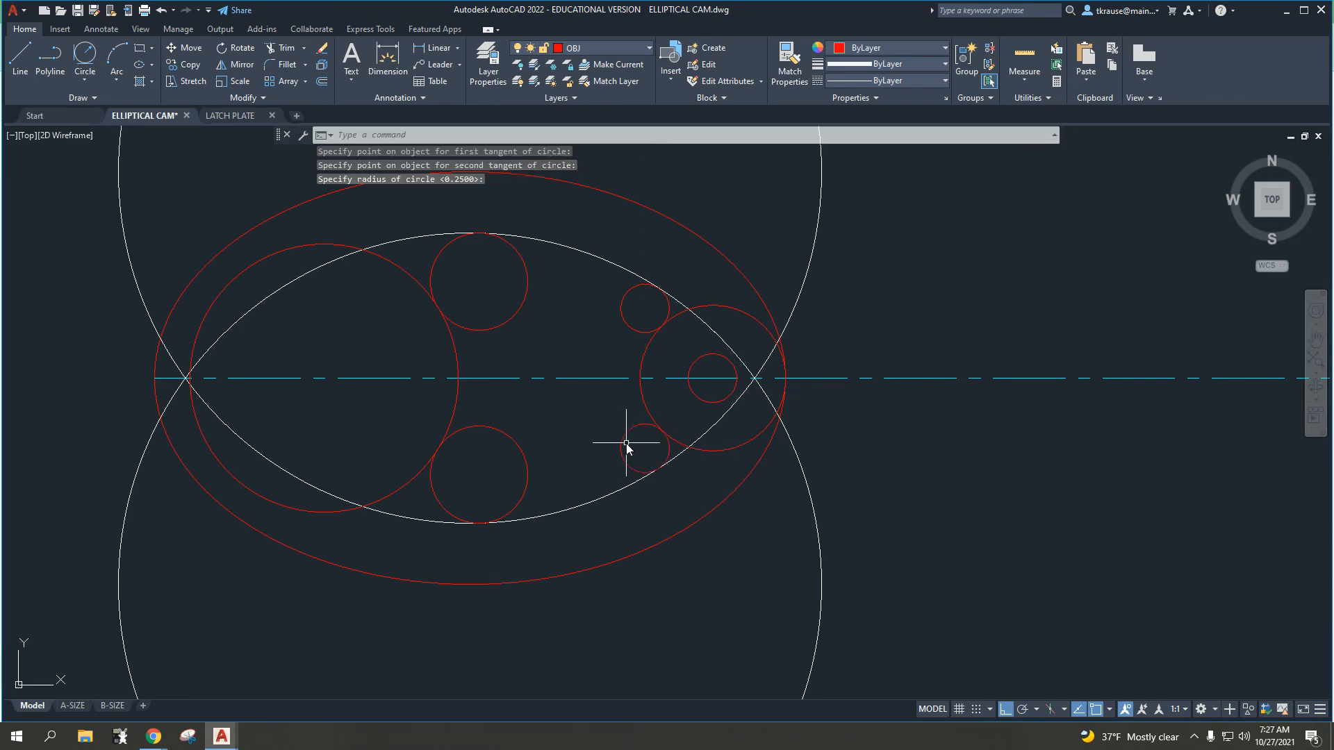
pyautogui.press('Escape')
pyautogui.press('Escape')
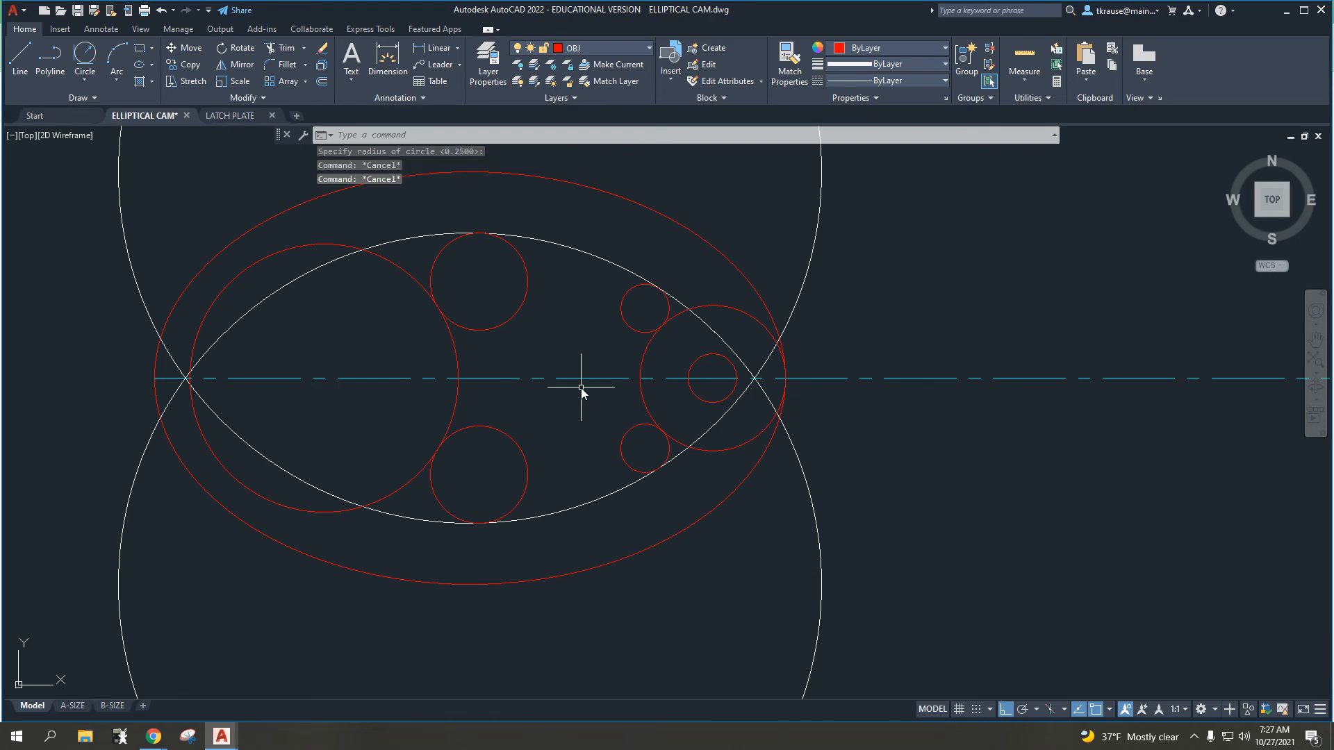
pyautogui.scroll(-6, 502, 429)
pyautogui.moveTo(467, 439); pyautogui.dragTo(538, 443, button='middle')
pyautogui.scroll(2, 408, 422)
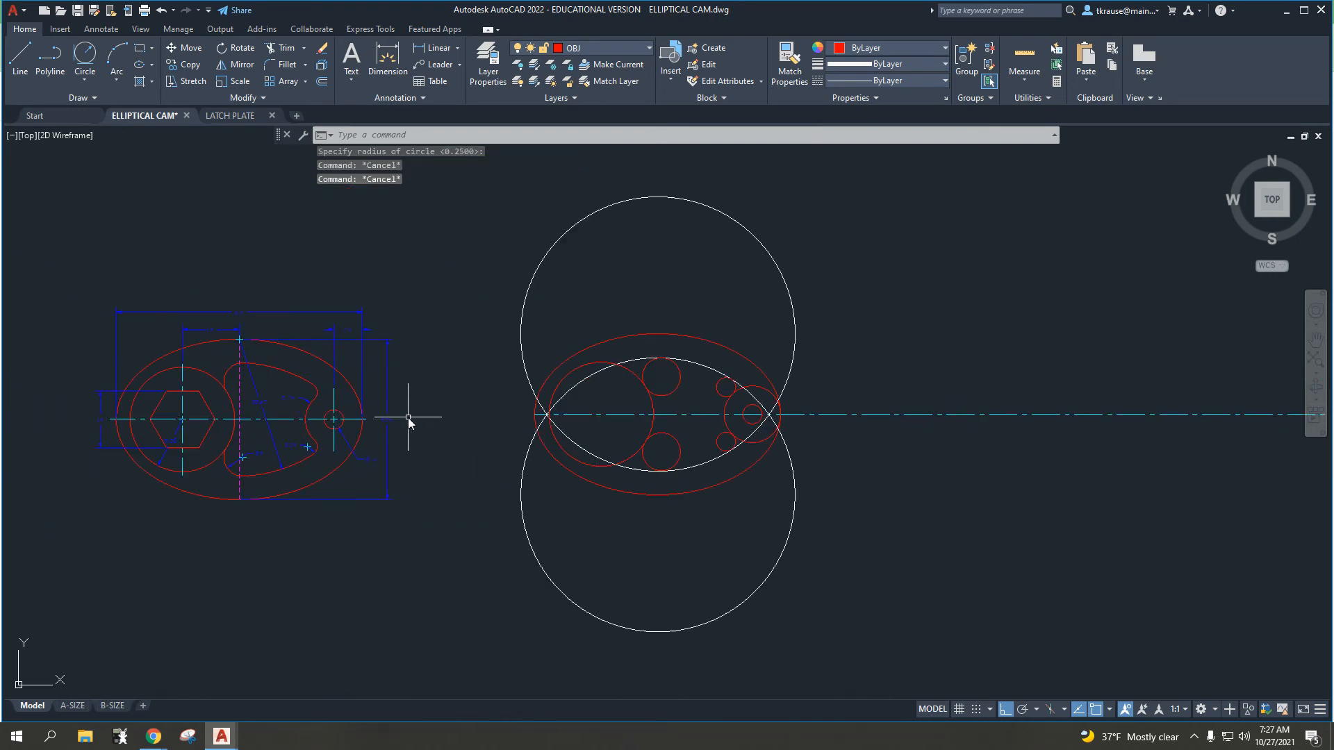
pyautogui.moveTo(373, 419)
pyautogui.mouseDown(button='middle')
pyautogui.moveTo(467, 396)
pyautogui.moveTo(452, 389)
pyautogui.mouseUp(button='middle')
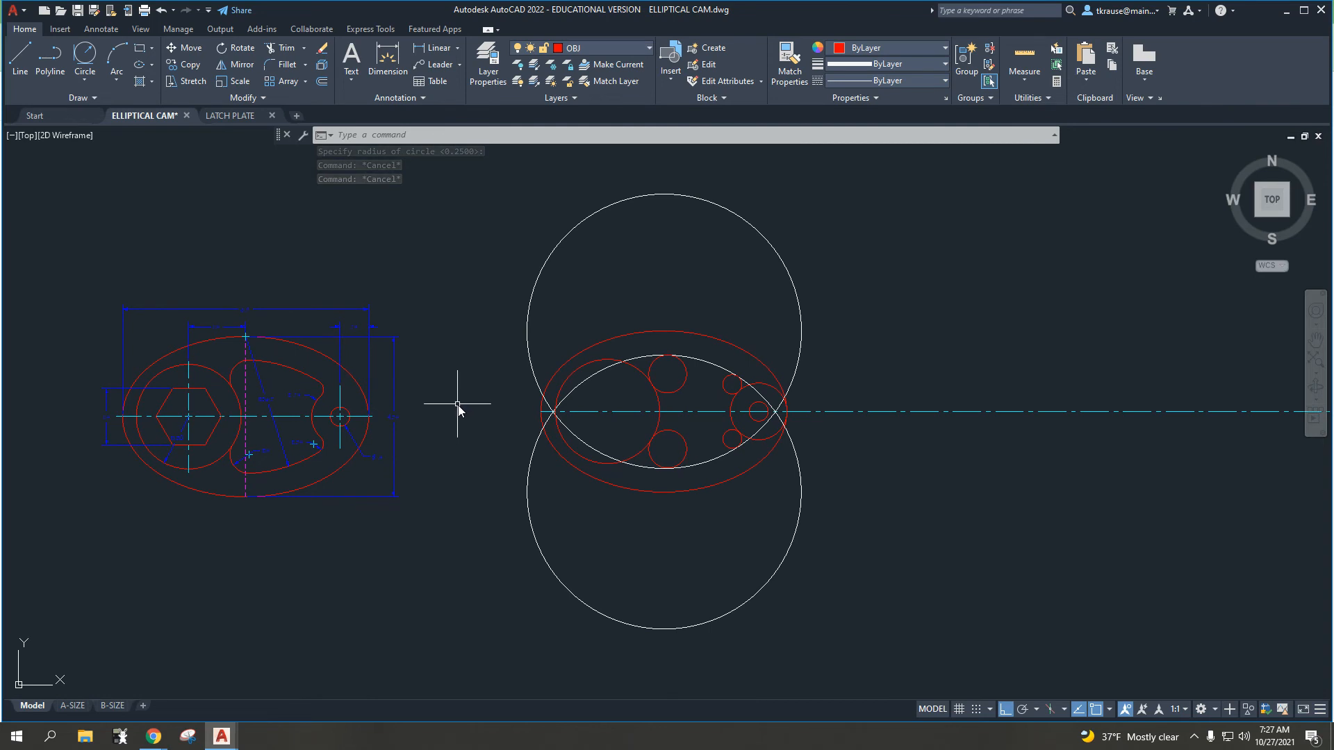
pyautogui.write('trim')
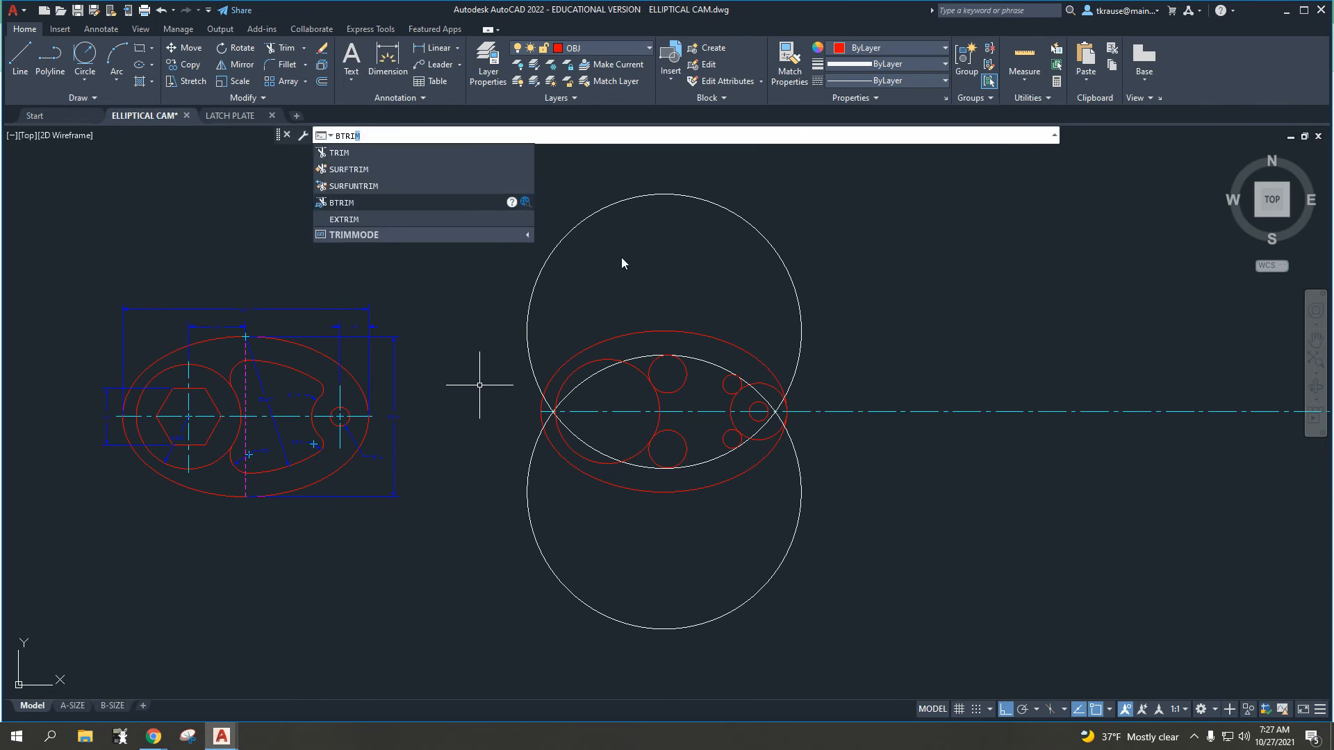
pyautogui.press('Return')
pyautogui.press('Return')
pyautogui.press('Return')
pyautogui.press('Return')
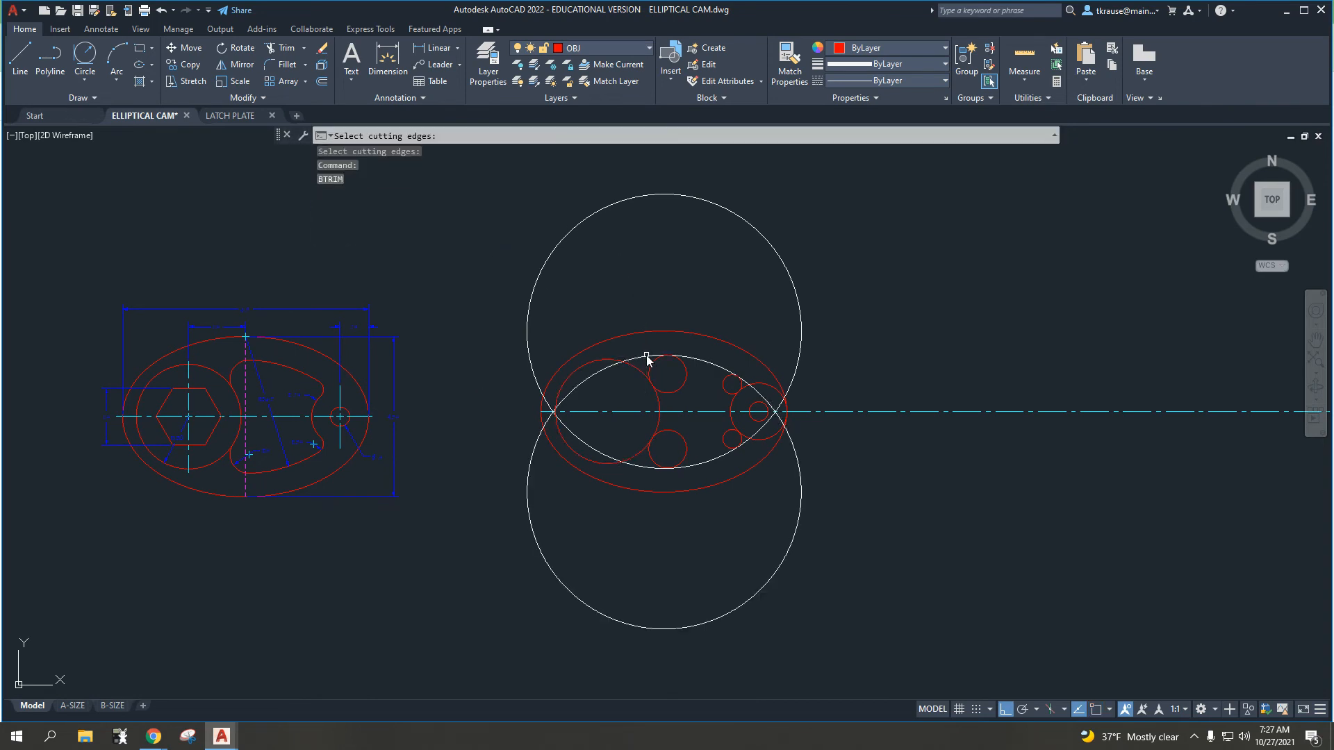
pyautogui.click(647, 359)
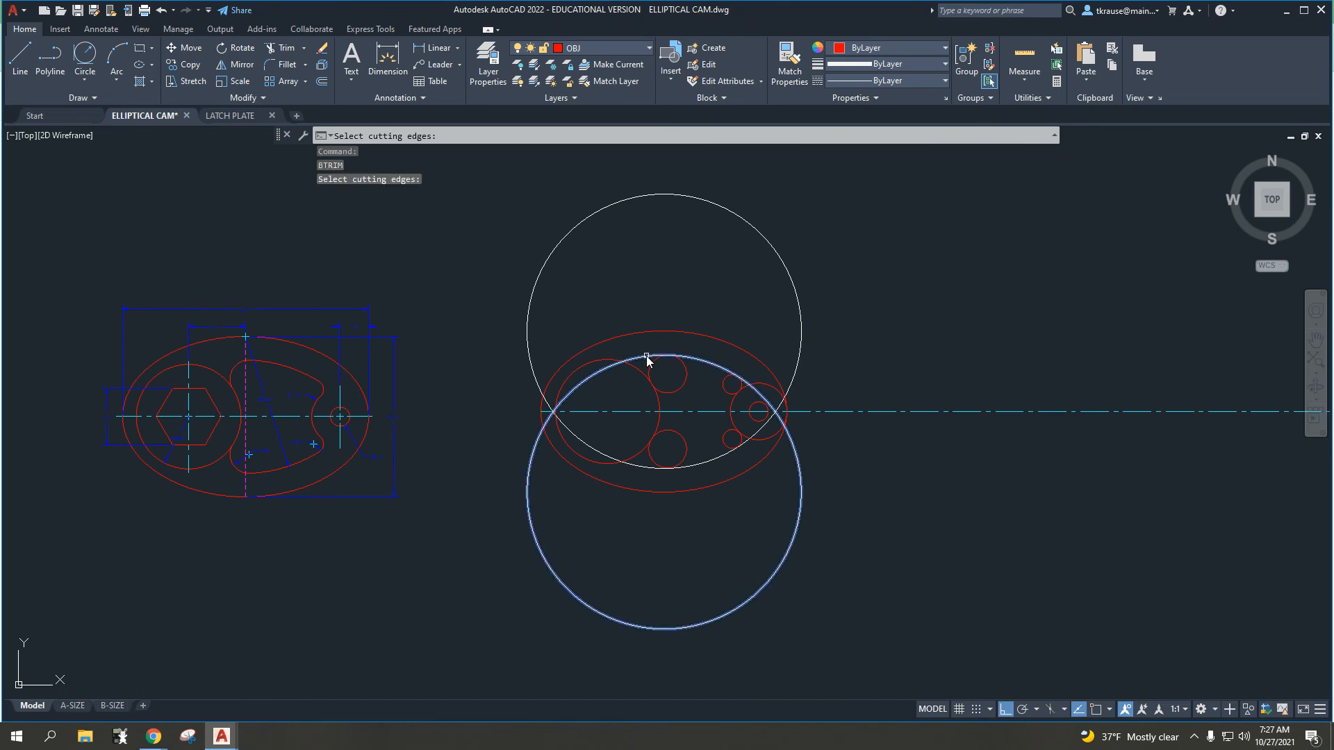
pyautogui.press('Escape')
# - Trim the white arc between the 1.38 and .5 radius circles and the inner portions of both .5 radius circles
pyautogui.write('trim')
pyautogui.press('Return')
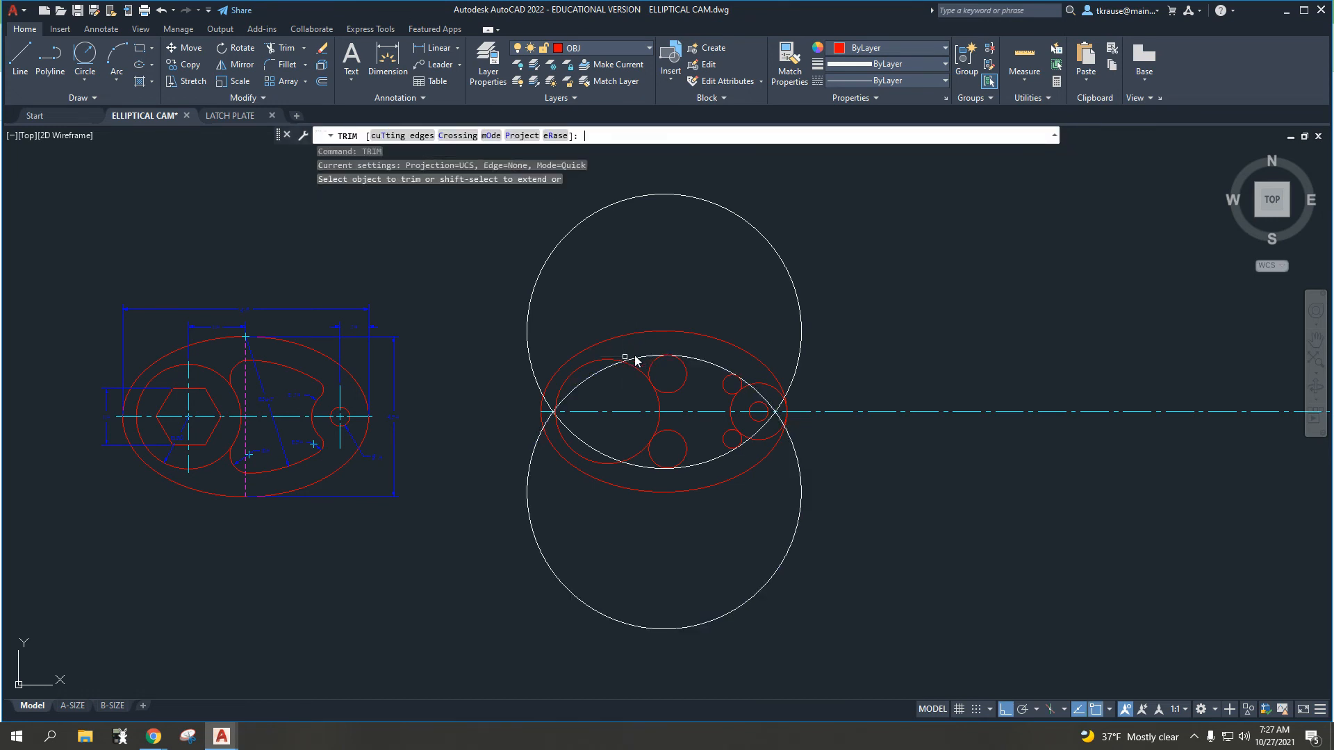
pyautogui.click(648, 360)
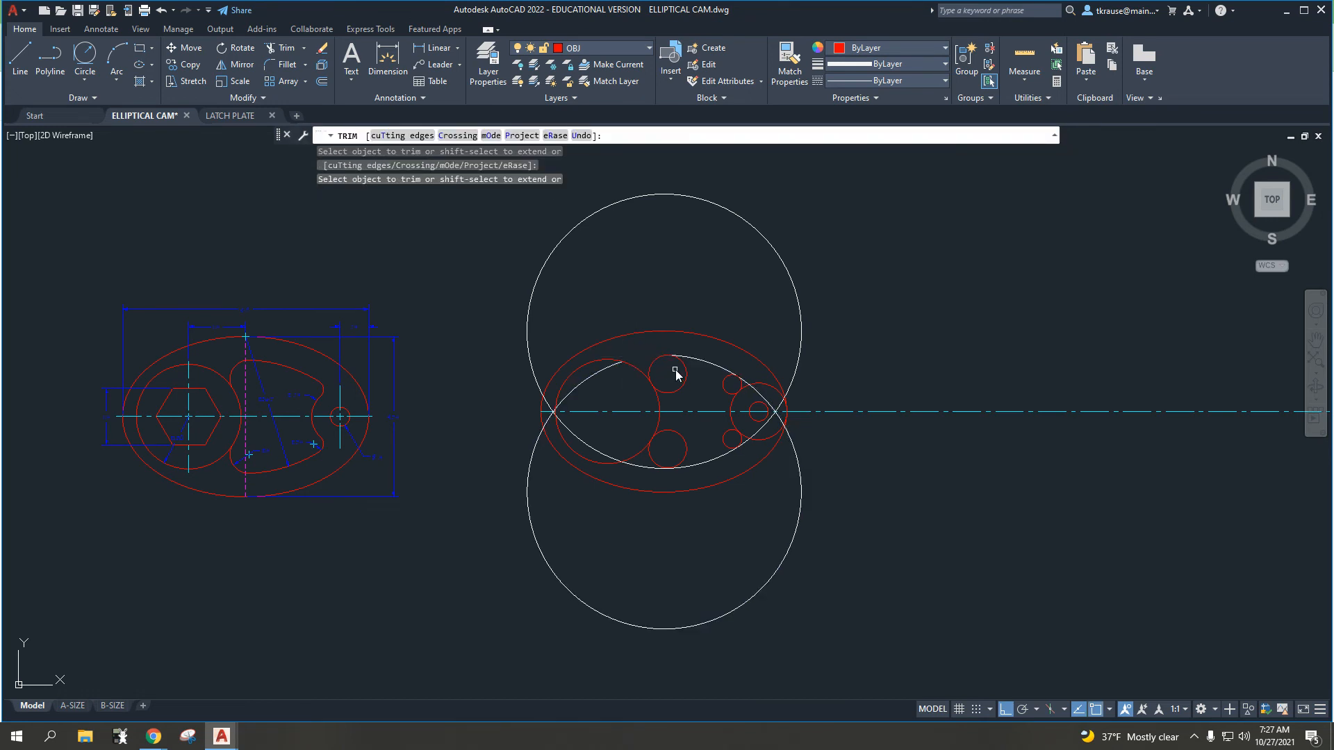
pyautogui.click(686, 379)
pyautogui.click(671, 442)
pyautogui.click(635, 464)
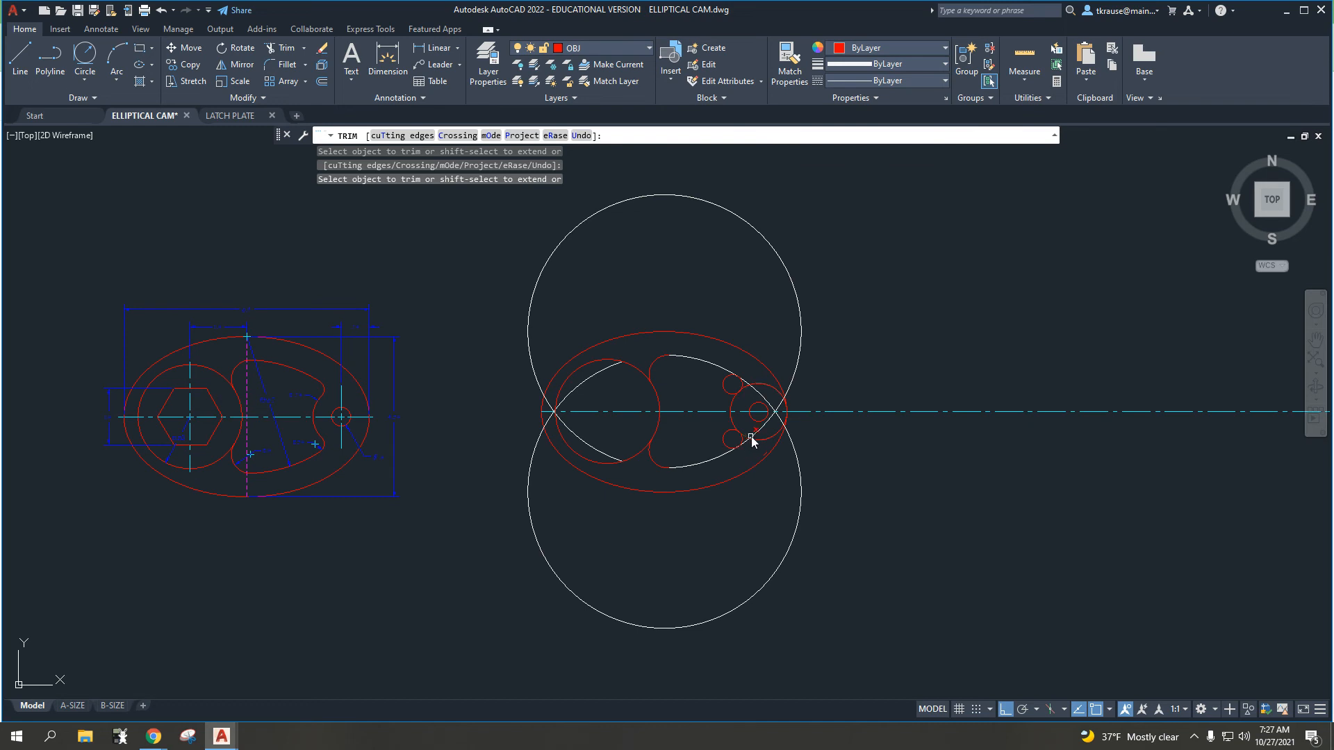
# - Trim the two .25 radius circles to the cutout's corner arcs and remove the white arc pieces between them and the circle around the small hole
pyautogui.scroll(4, 751, 436)
pyautogui.click(687, 428)
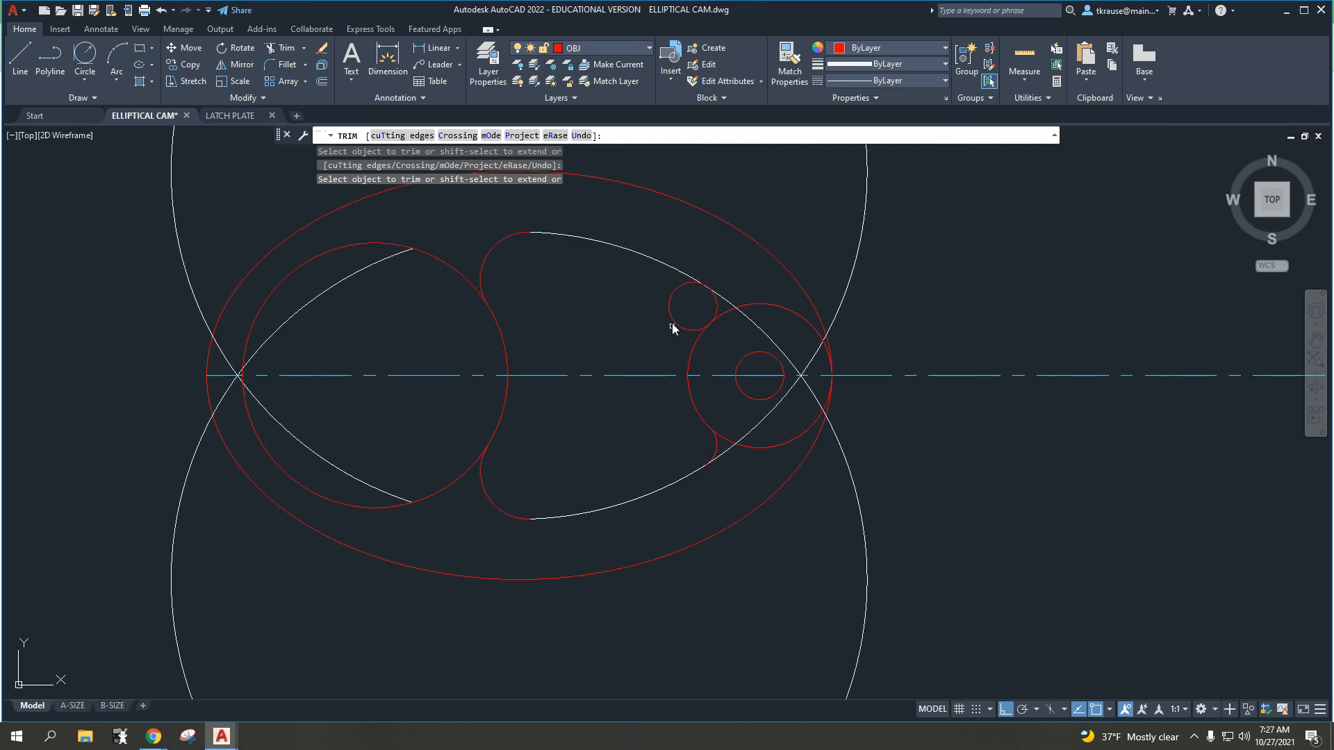
pyautogui.click(673, 318)
pyautogui.click(726, 300)
pyautogui.click(723, 453)
# - Trim the circle around the small hole back to the arc between the two .25 radius corners
pyautogui.scroll(-2, 629, 427)
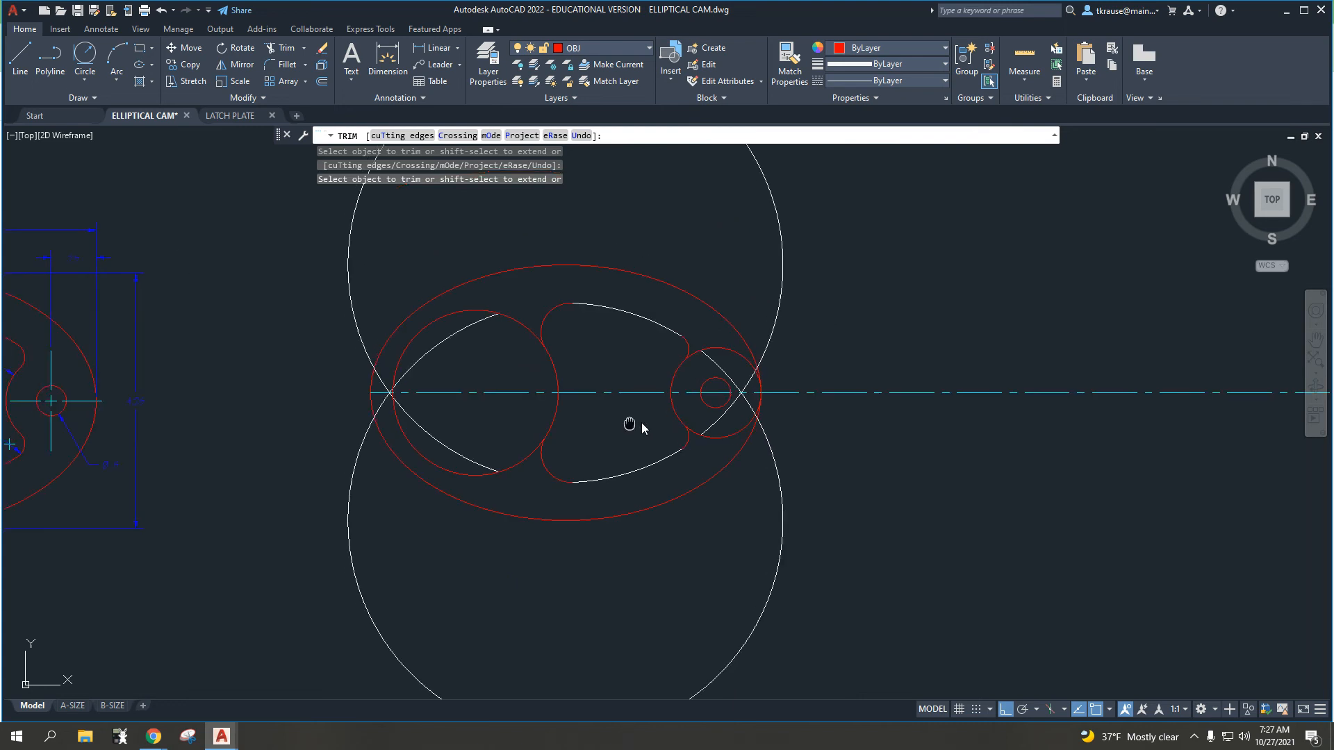
pyautogui.scroll(1, 642, 425)
pyautogui.scroll(1, 722, 440)
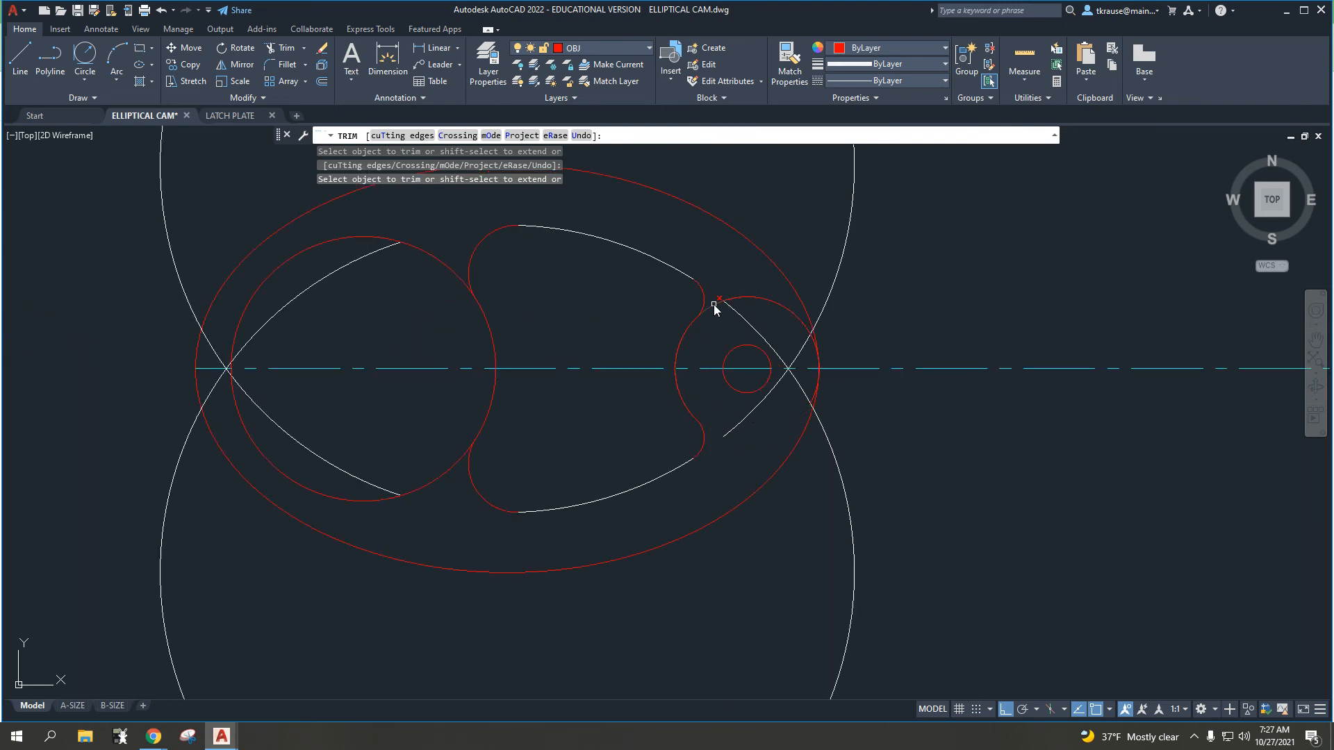
pyautogui.click(747, 298)
pyautogui.press('Escape')
pyautogui.press('Escape')
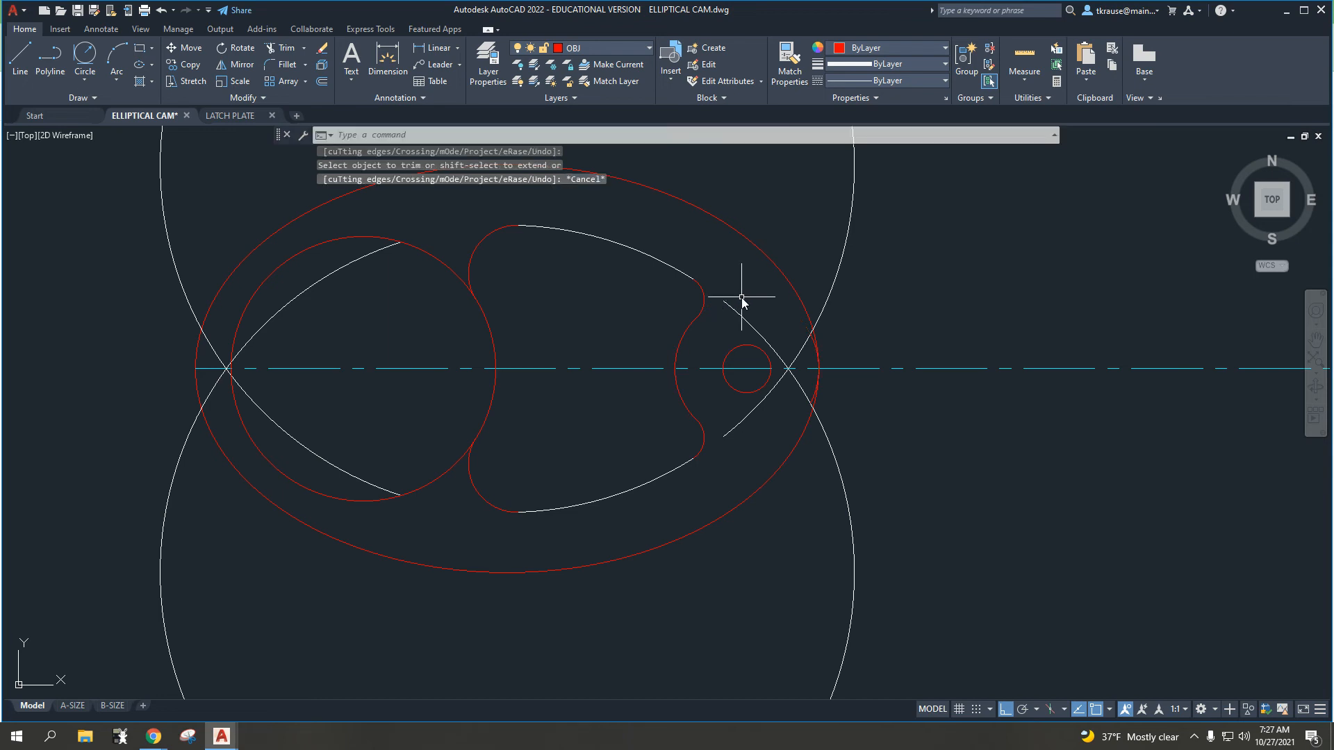
# - Erase the leftover white construction arcs and the stray red arc inside the ellipse beside the small hole
pyautogui.press('Delete')
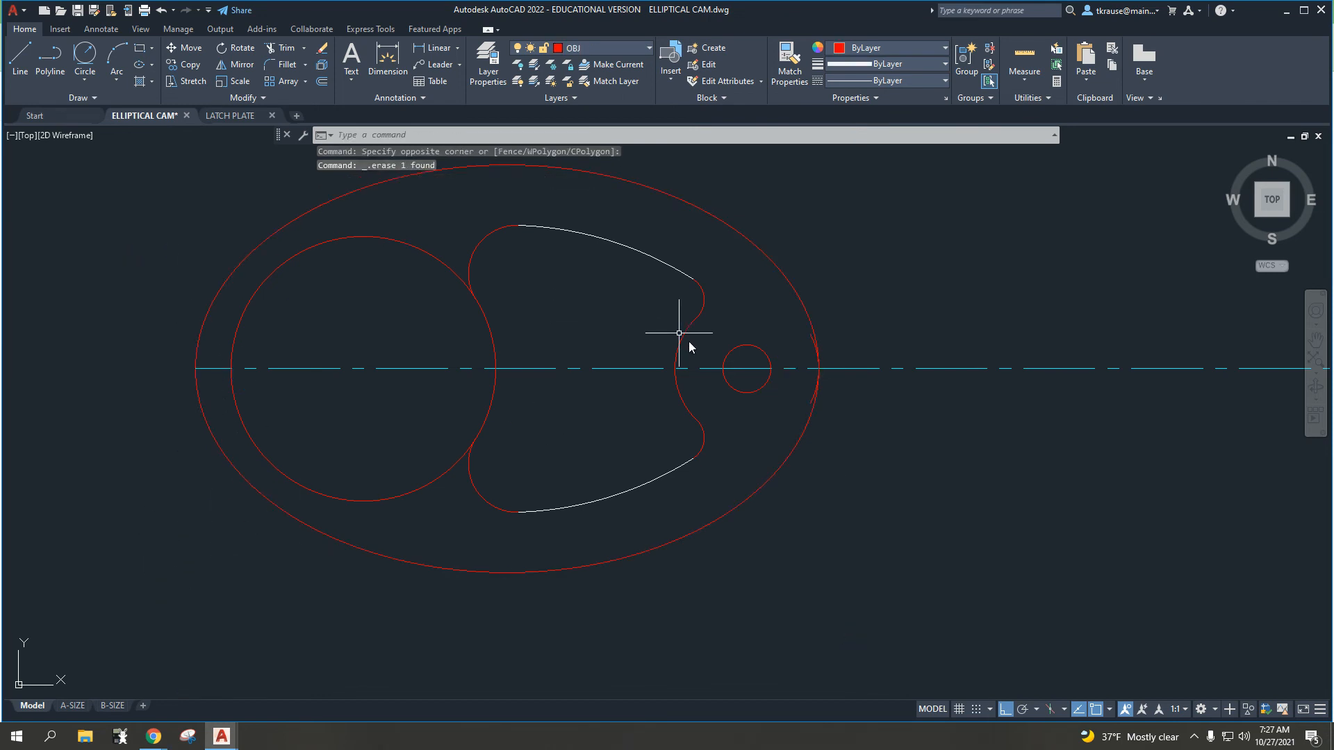
pyautogui.scroll(4, 791, 361)
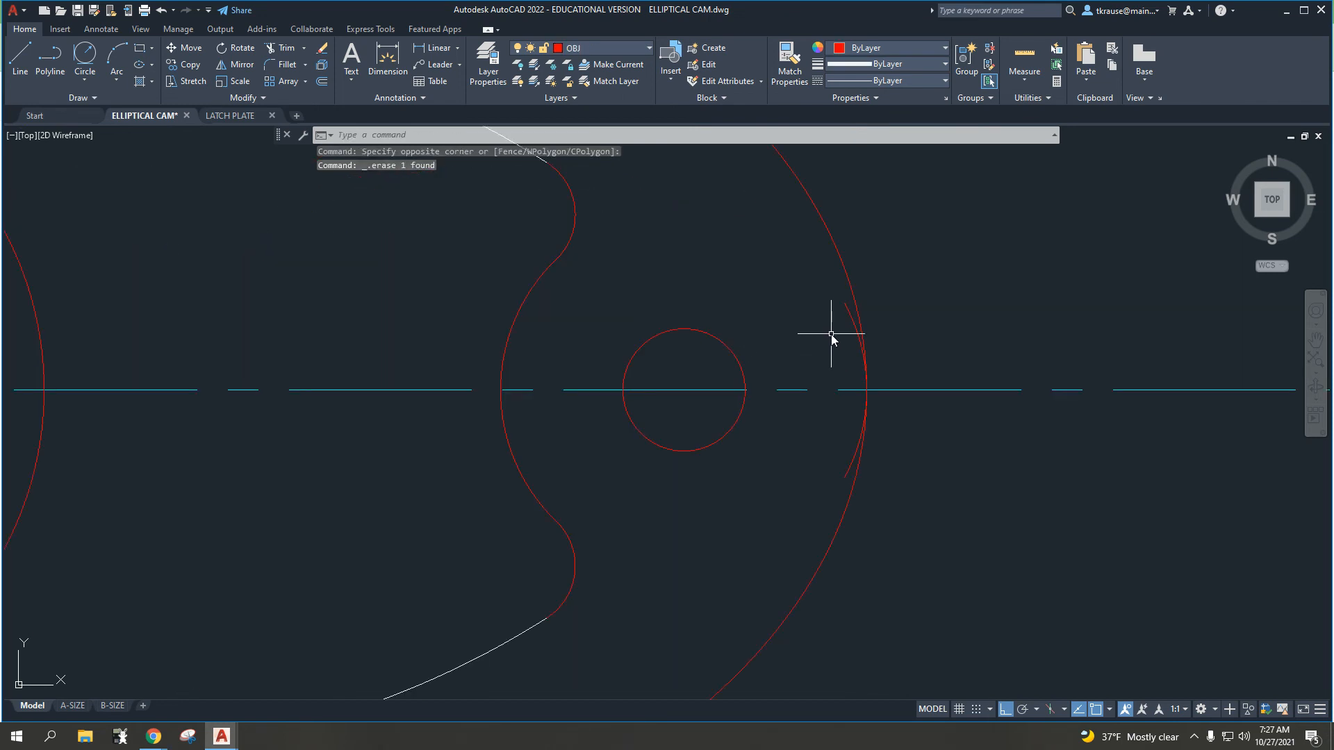
pyautogui.scroll(2, 856, 322)
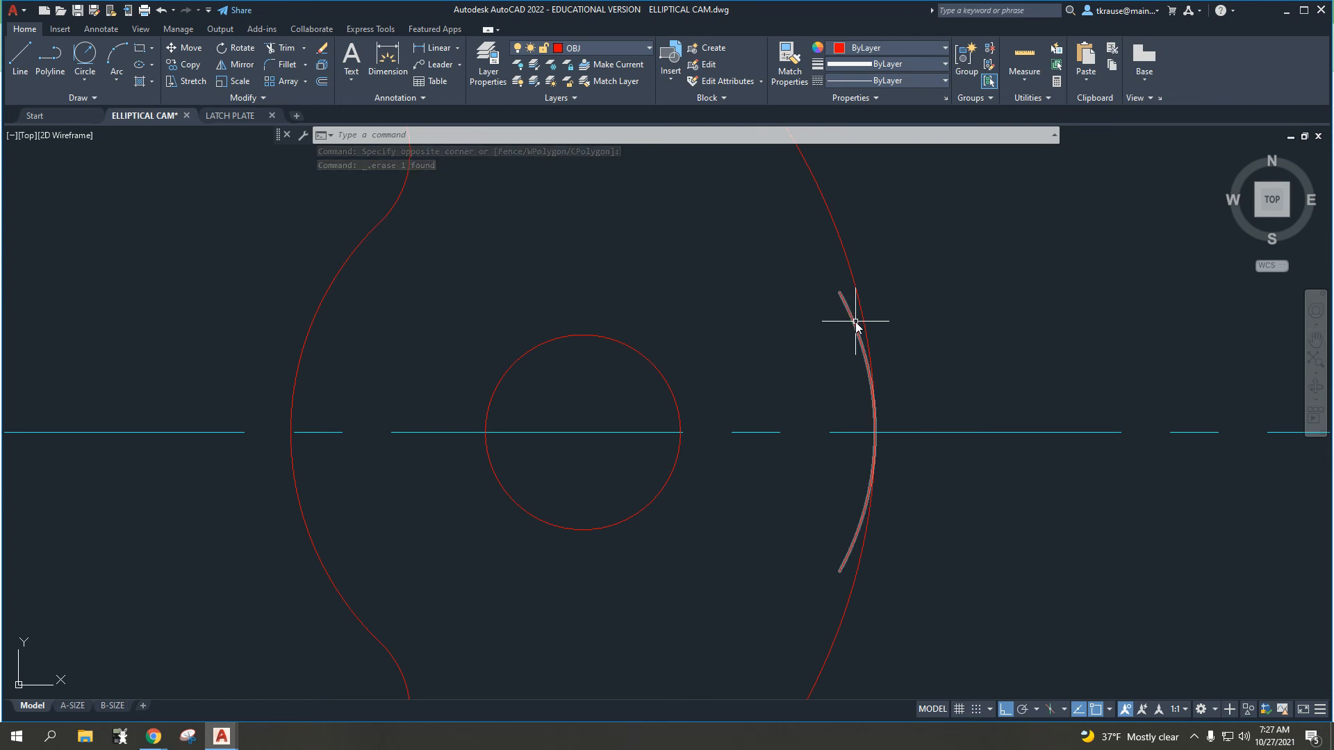
pyautogui.click(848, 332)
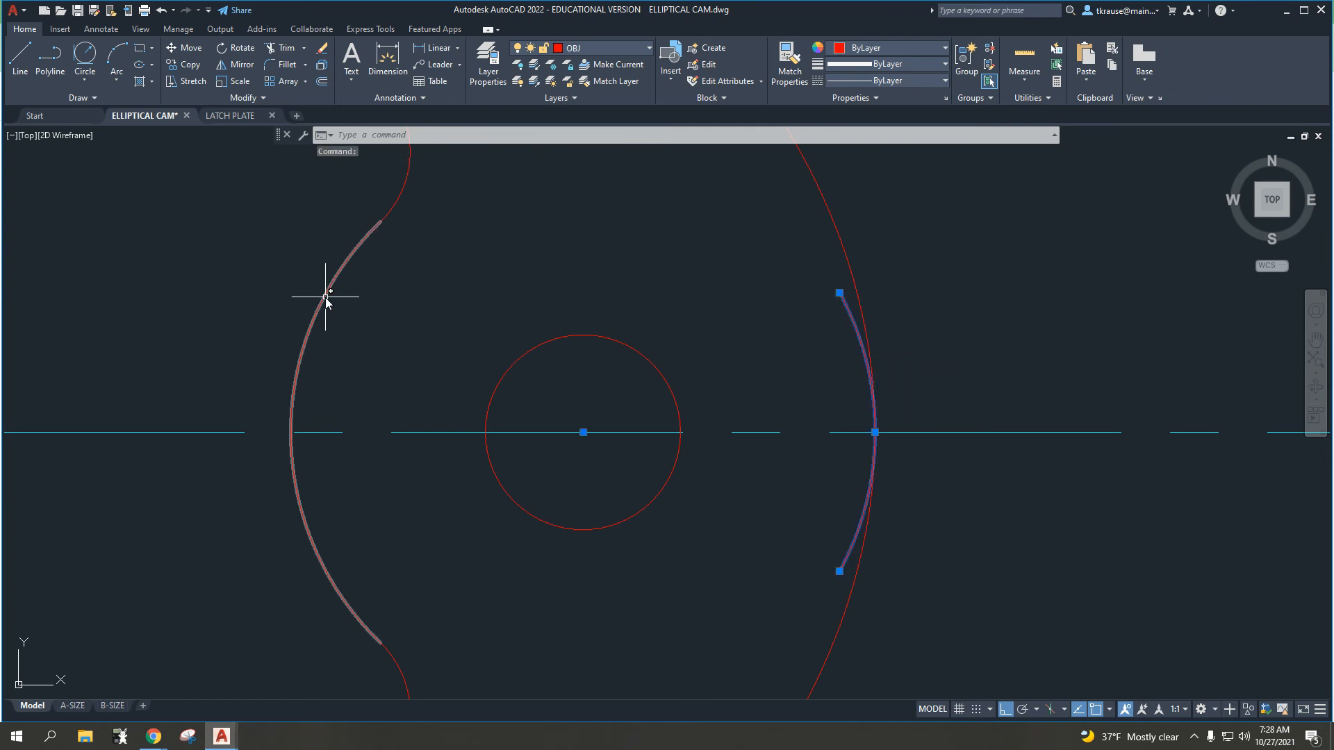
pyautogui.press('Delete')
# - Move the cutout's two white arcs to the OBJ layer
pyautogui.scroll(-5, 625, 282)
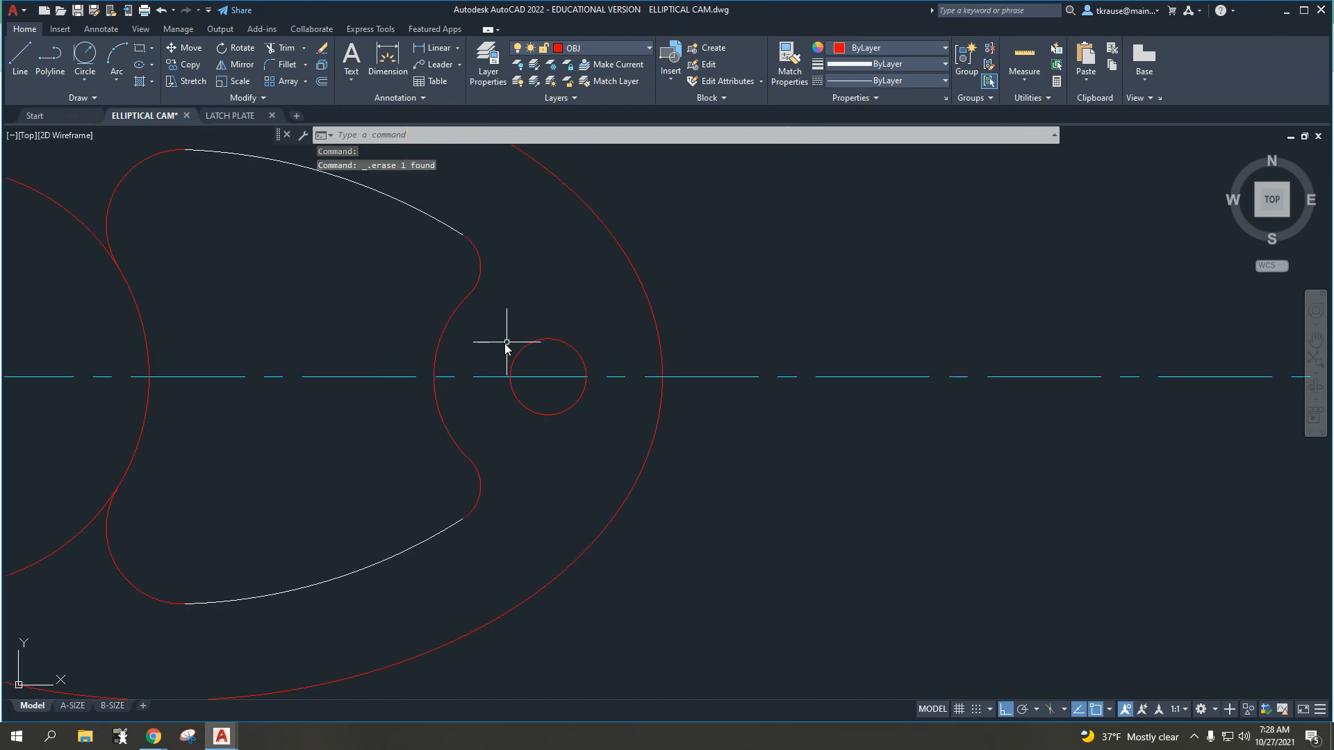
pyautogui.moveTo(512, 318); pyautogui.dragTo(626, 366, button='middle')
pyautogui.moveTo(540, 361); pyautogui.dragTo(643, 368, button='middle')
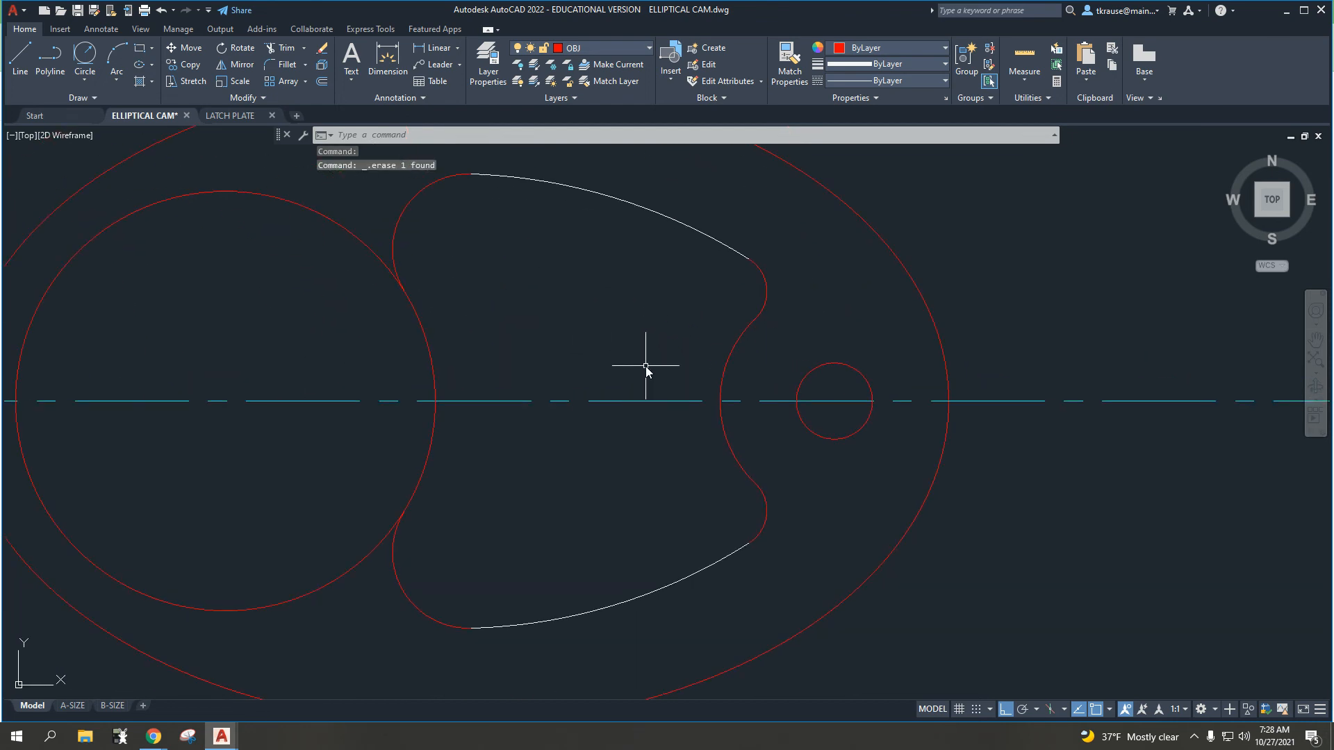
pyautogui.scroll(-3, 642, 369)
pyautogui.click(550, 273)
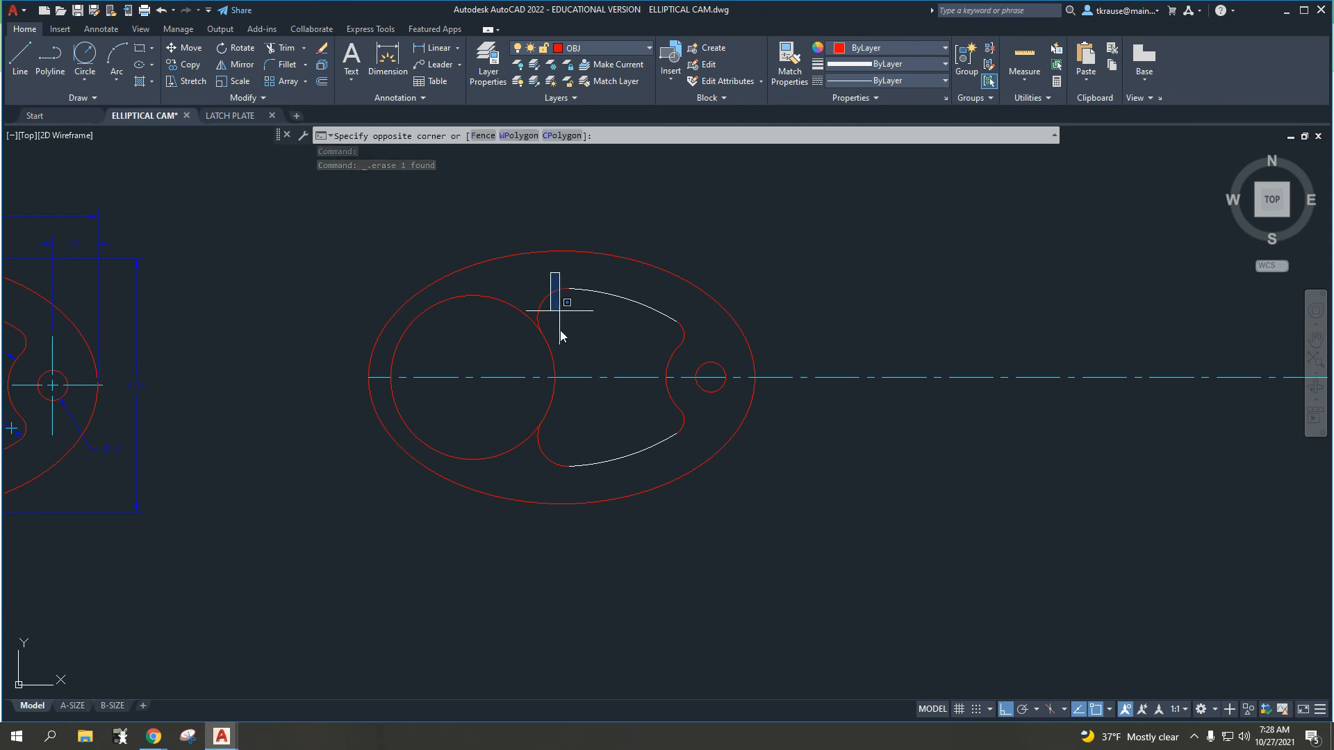
pyautogui.click(713, 479)
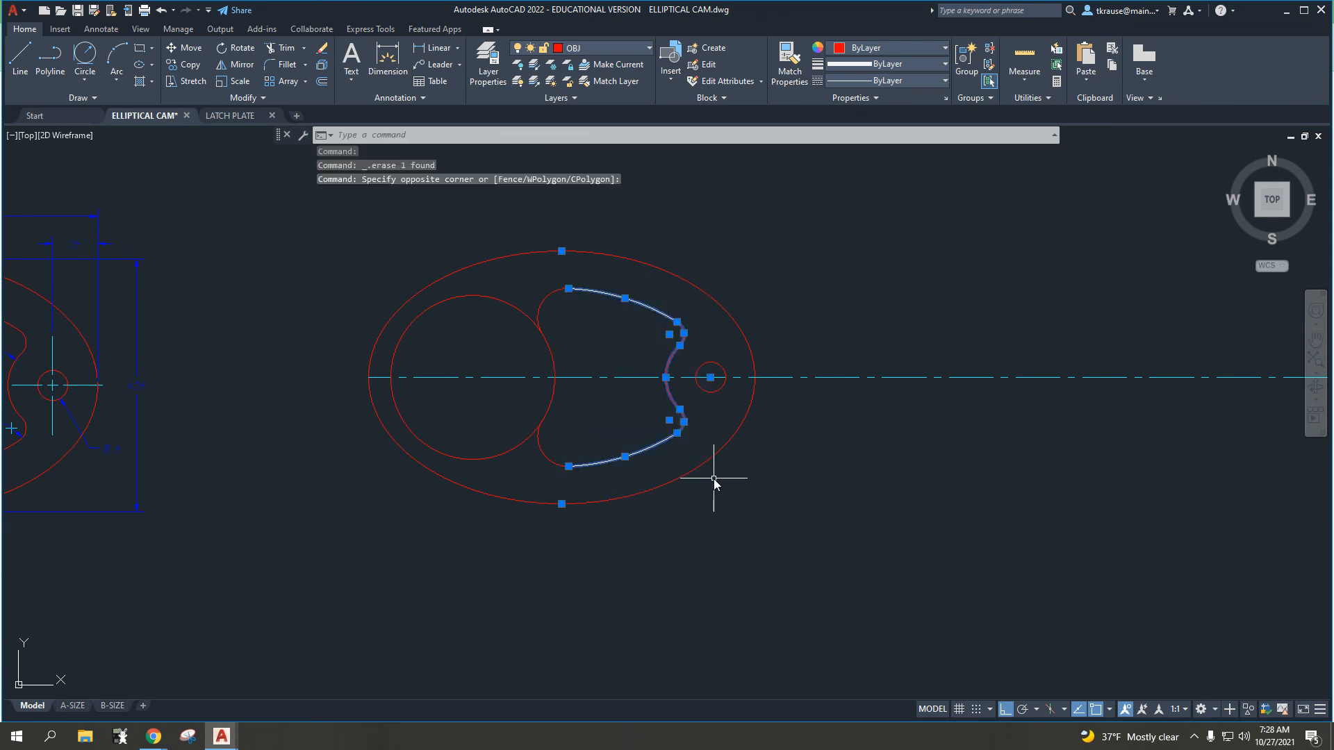
pyautogui.click(578, 48)
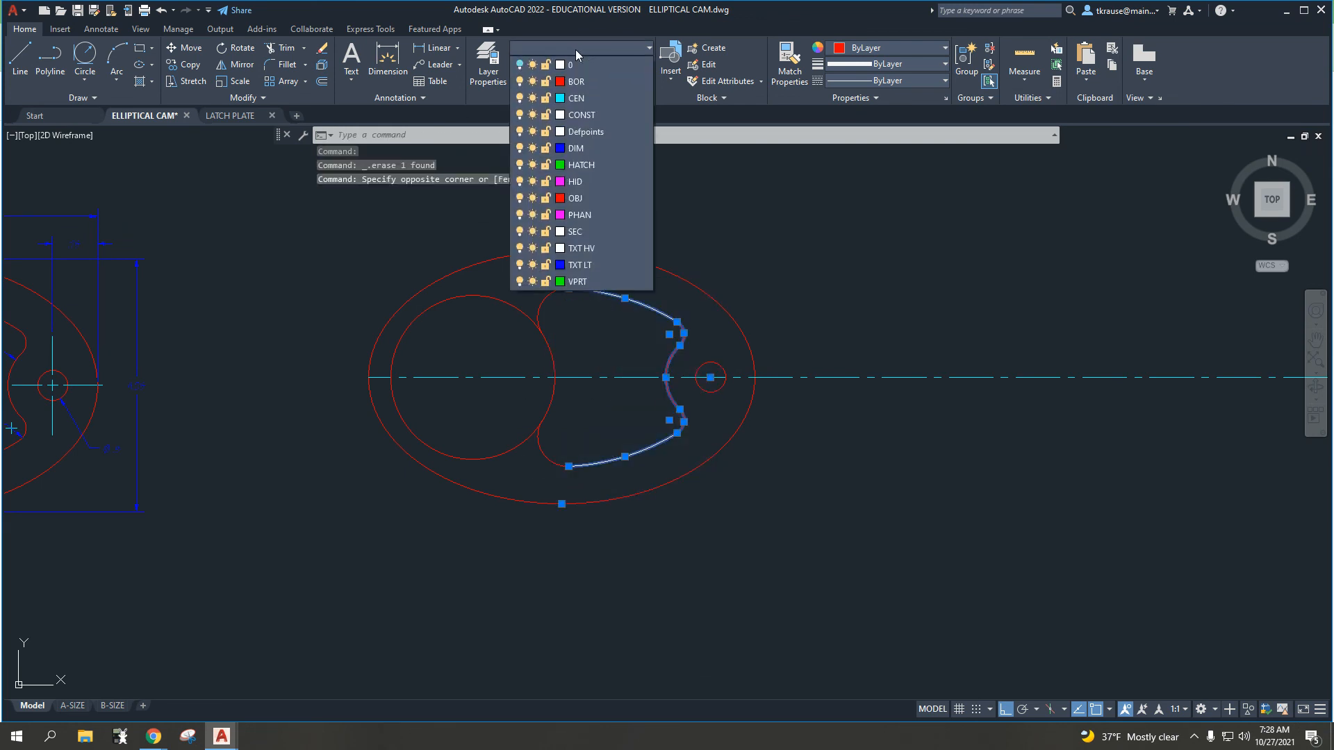
pyautogui.click(581, 201)
pyautogui.press('Escape')
pyautogui.press('Escape')
pyautogui.moveTo(544, 369); pyautogui.dragTo(616, 368, button='middle')
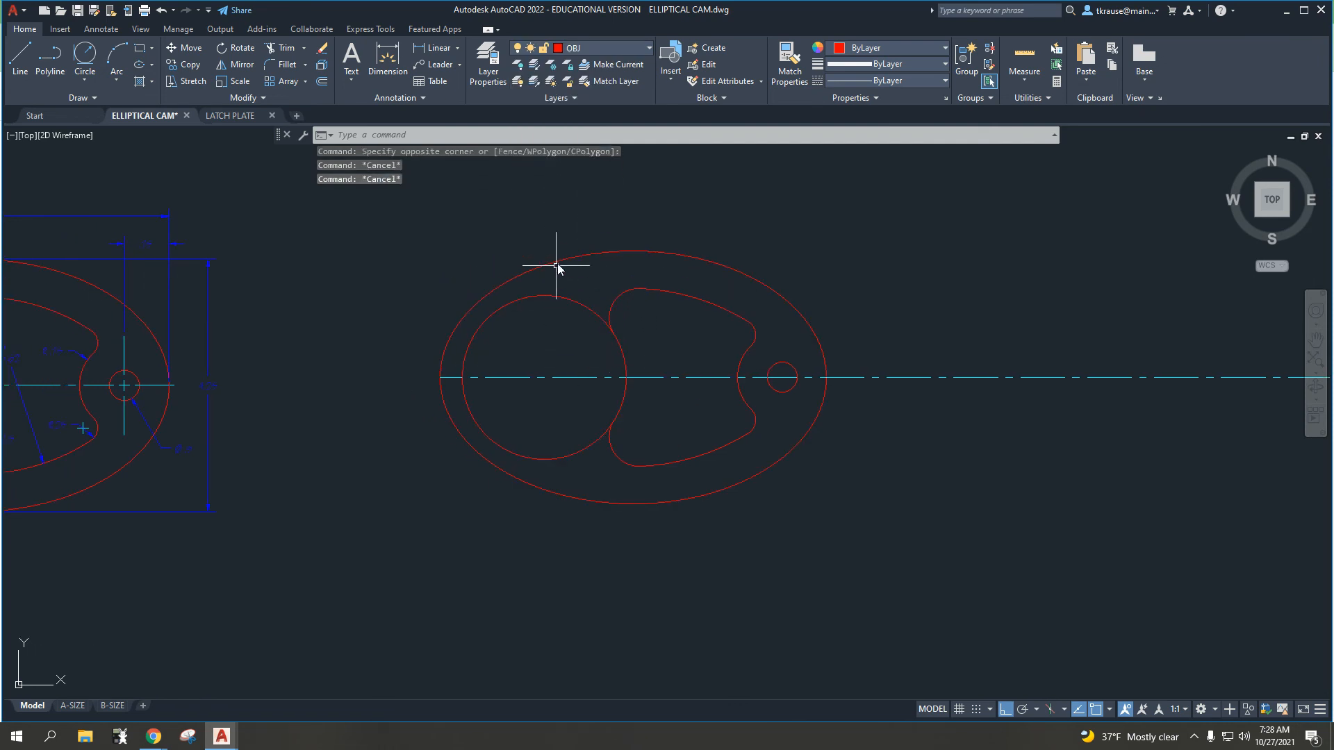
pyautogui.click(565, 250)
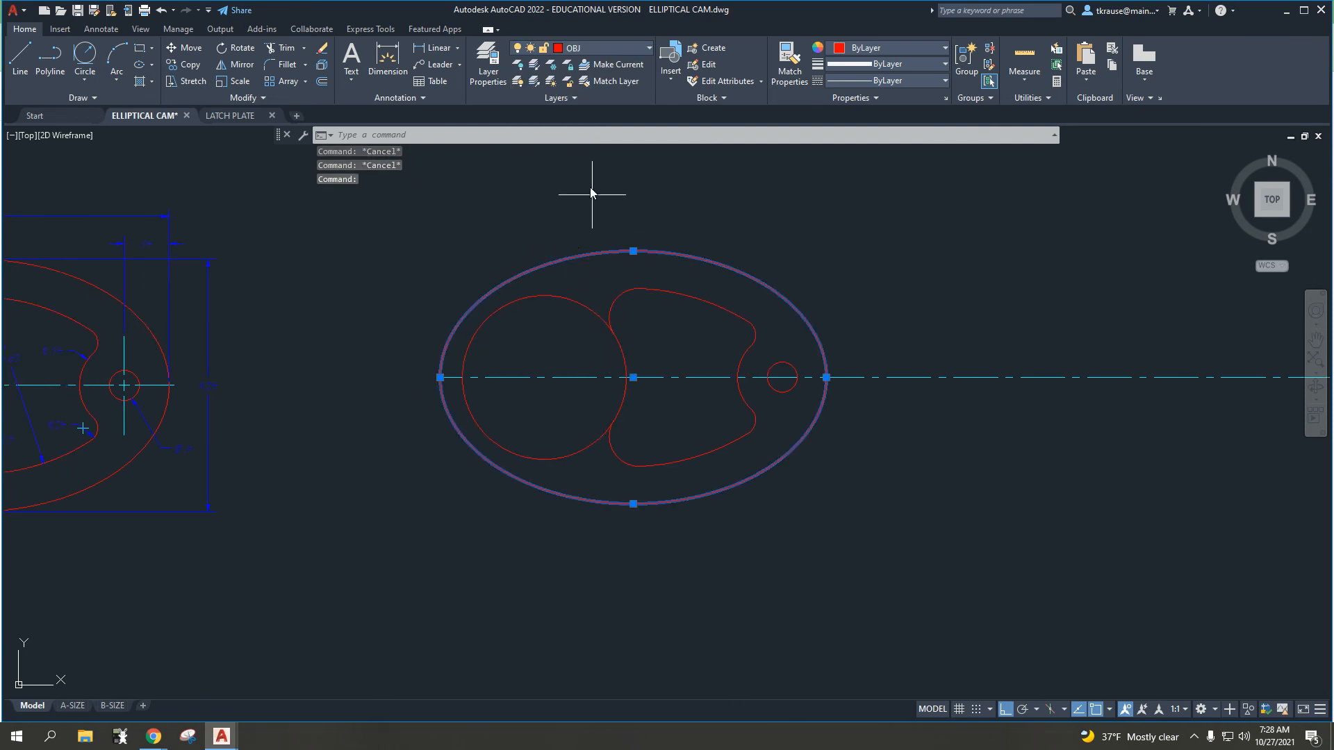
pyautogui.click(608, 49)
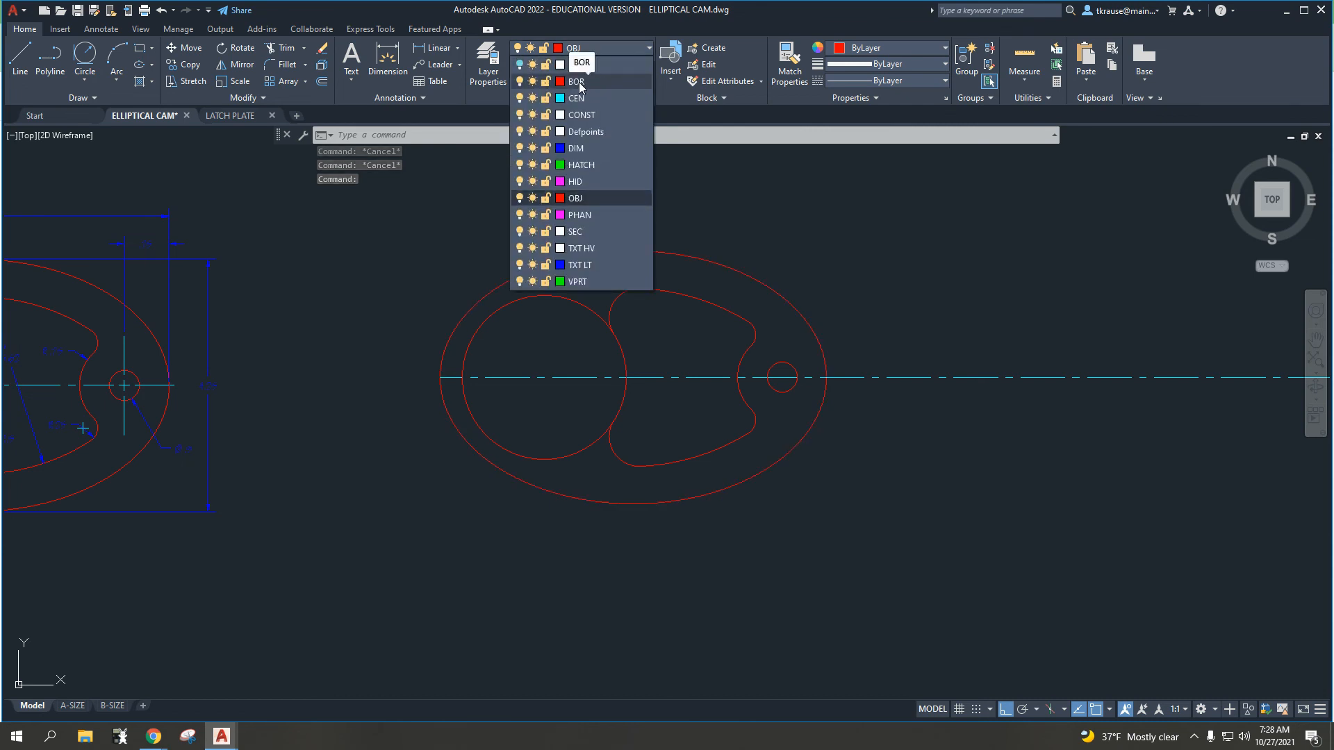
pyautogui.click(434, 193)
pyautogui.press('Escape')
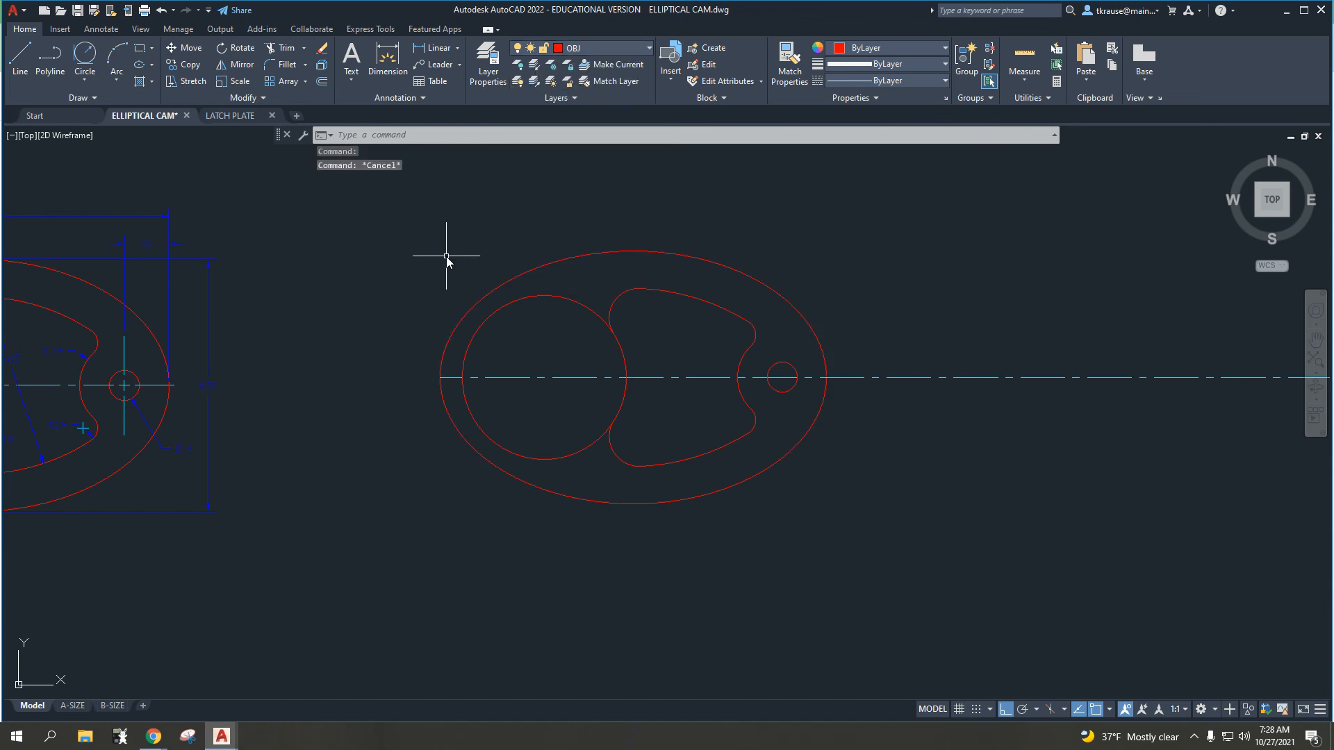
# - Move the outer ellipse to the BOR layer
pyautogui.scroll(6, 552, 275)
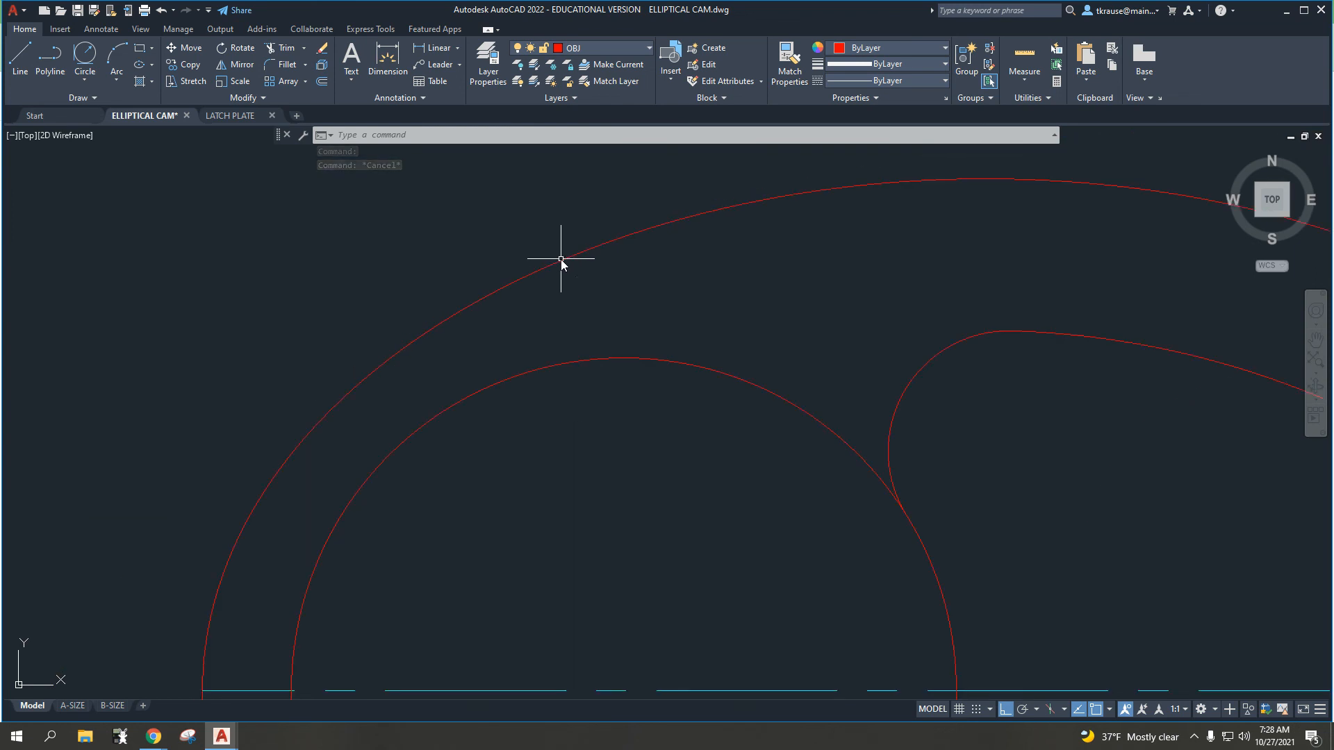
pyautogui.scroll(-5, 561, 260)
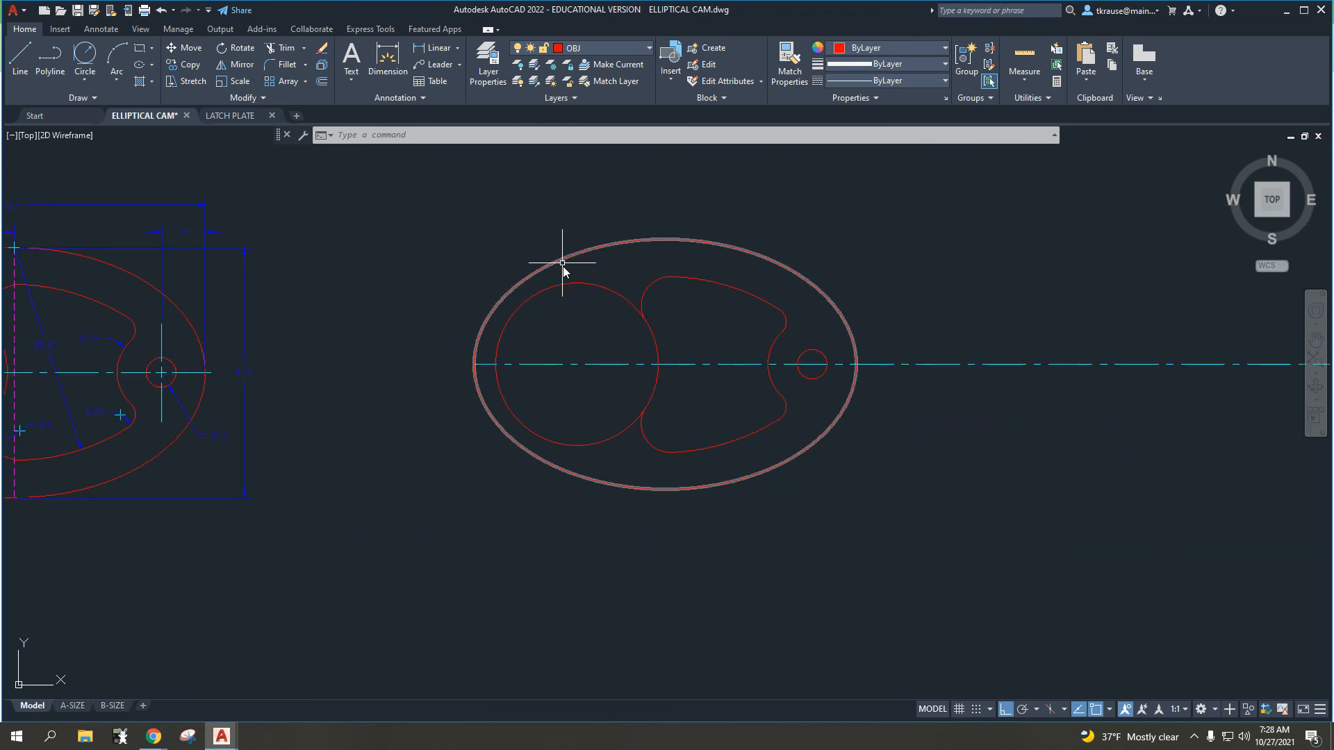
pyautogui.click(574, 255)
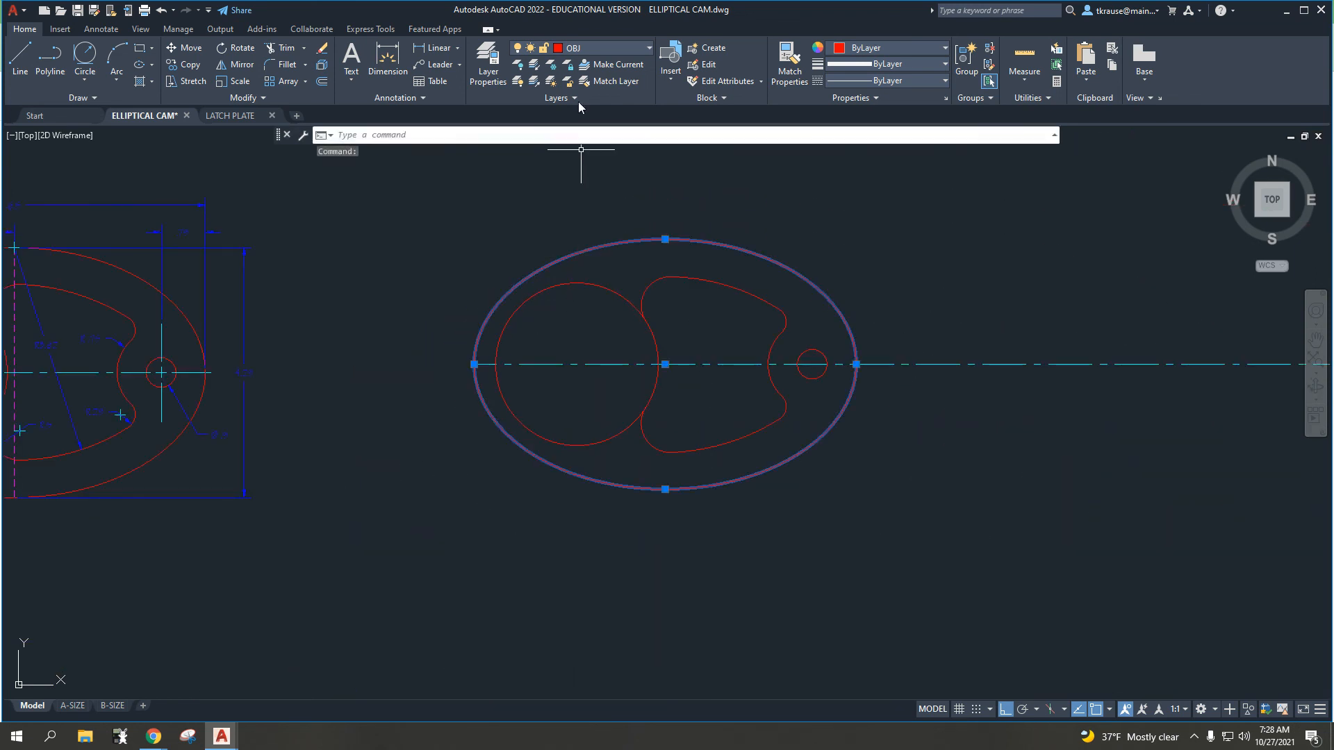
pyautogui.click(614, 48)
pyautogui.click(608, 80)
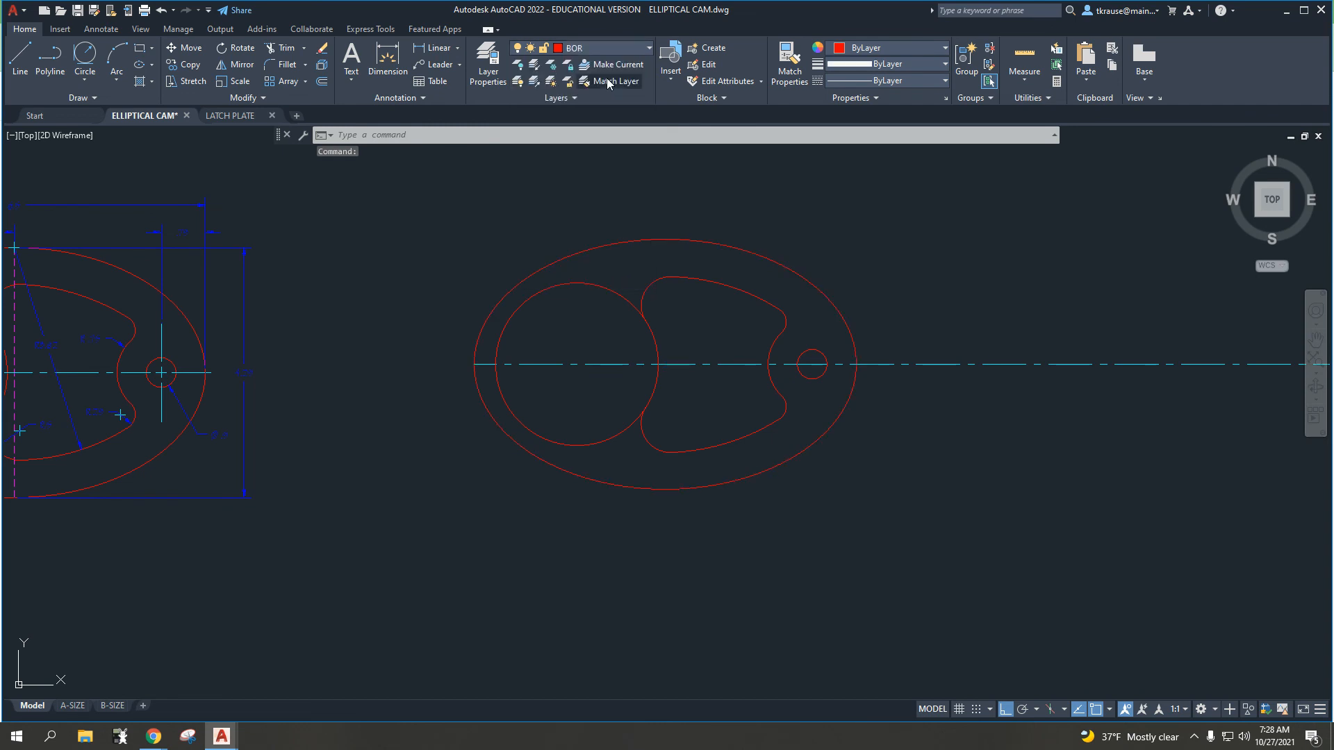
# - Switch to the A-SIZE layout, shift the viewport's contents to centre the new cam on the sheet, and return to paper space
pyautogui.click(74, 706)
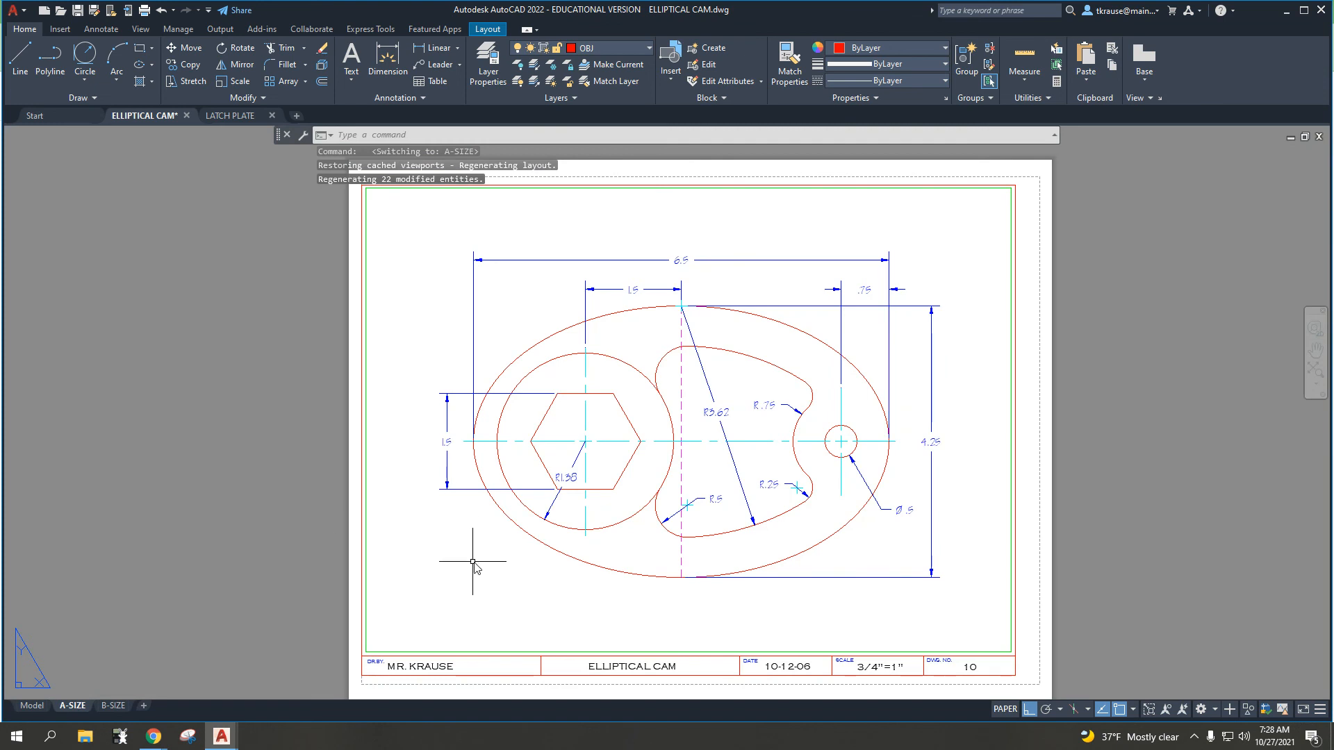
pyautogui.click(506, 558)
pyautogui.doubleClick(505, 558)
pyautogui.moveTo(874, 496); pyautogui.dragTo(443, 490, button='middle')
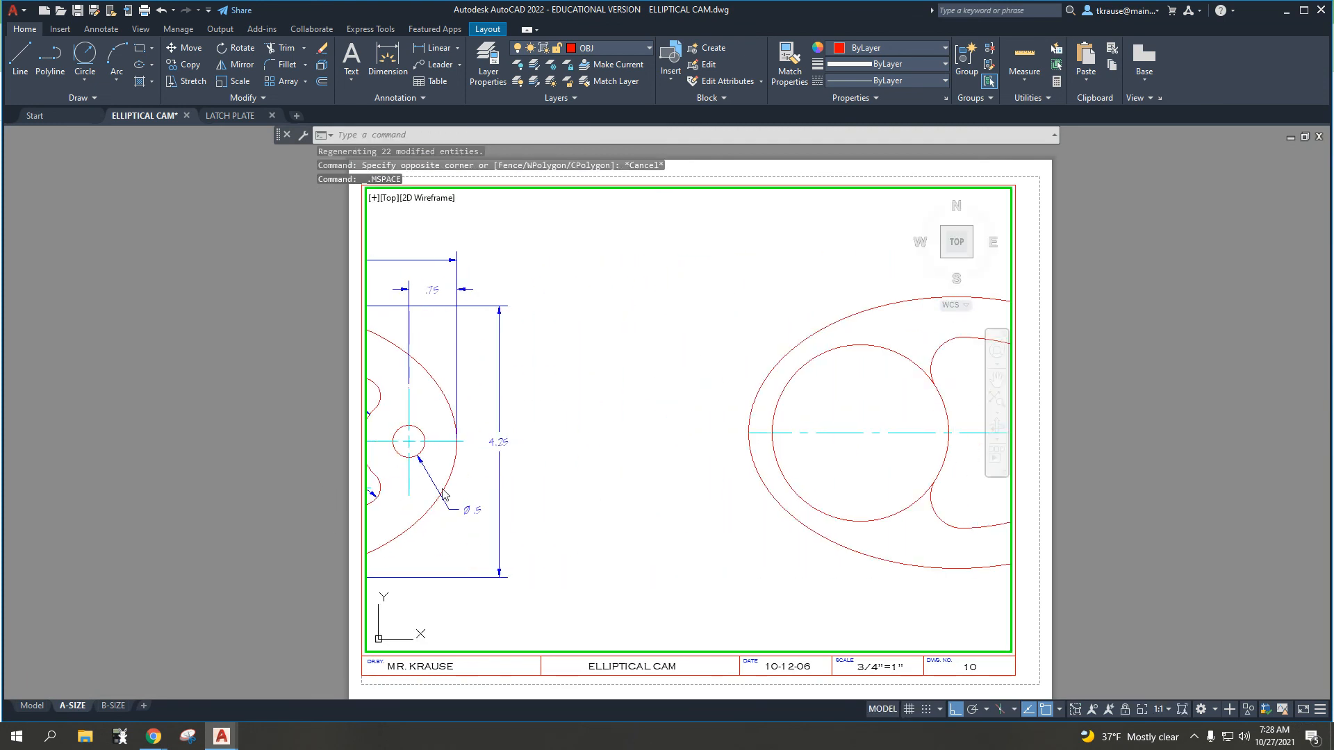
pyautogui.moveTo(806, 484); pyautogui.dragTo(584, 475, button='middle')
pyautogui.doubleClick(260, 465)
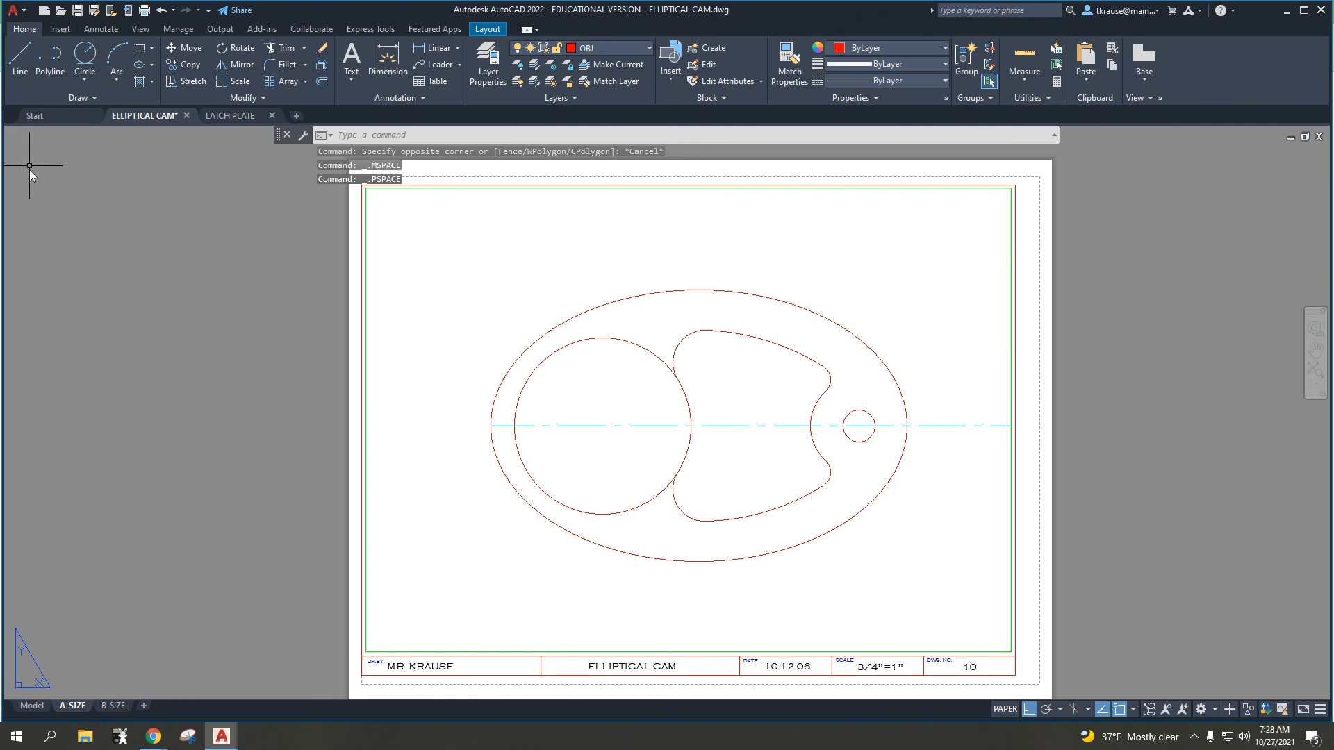
# - Open the plot setup for the A-SIZE layout and set the plotter to \\South-Print\South - V122 - HP Color LaserJet M750
pyautogui.click(14, 10)
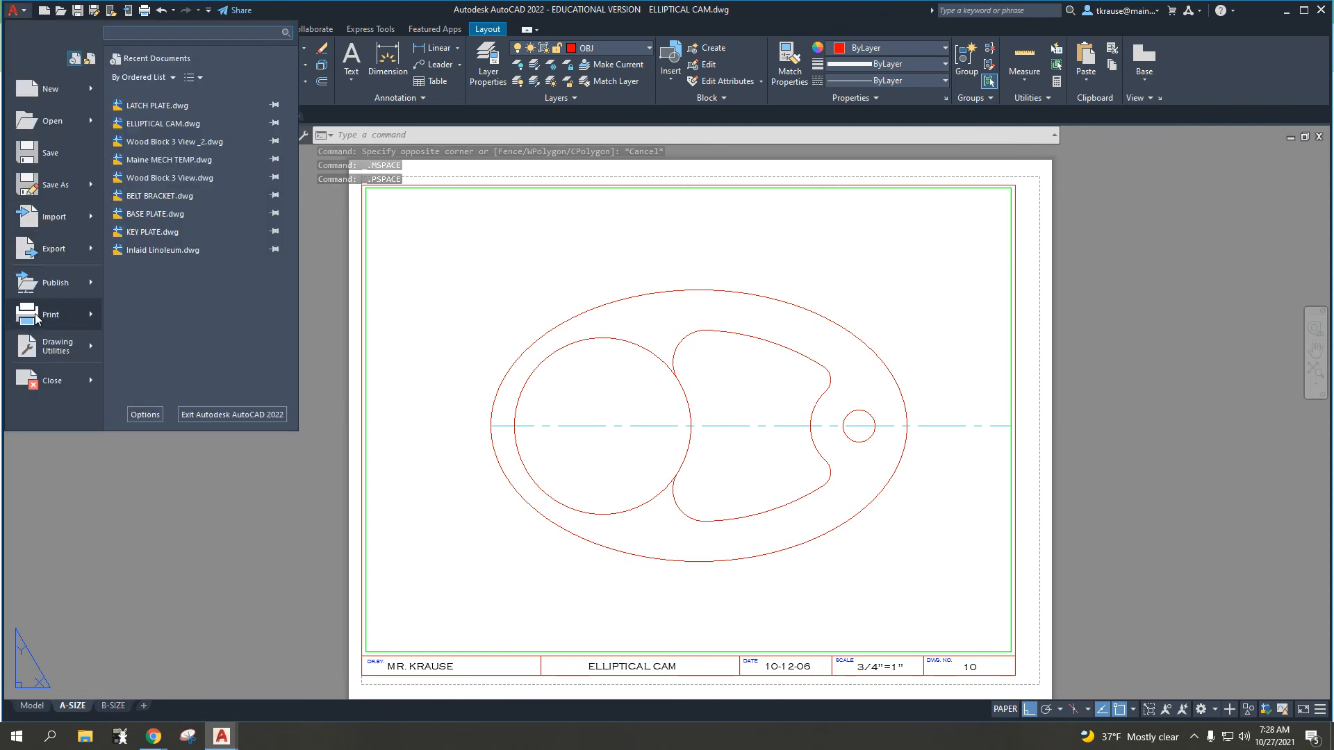
pyautogui.click(35, 318)
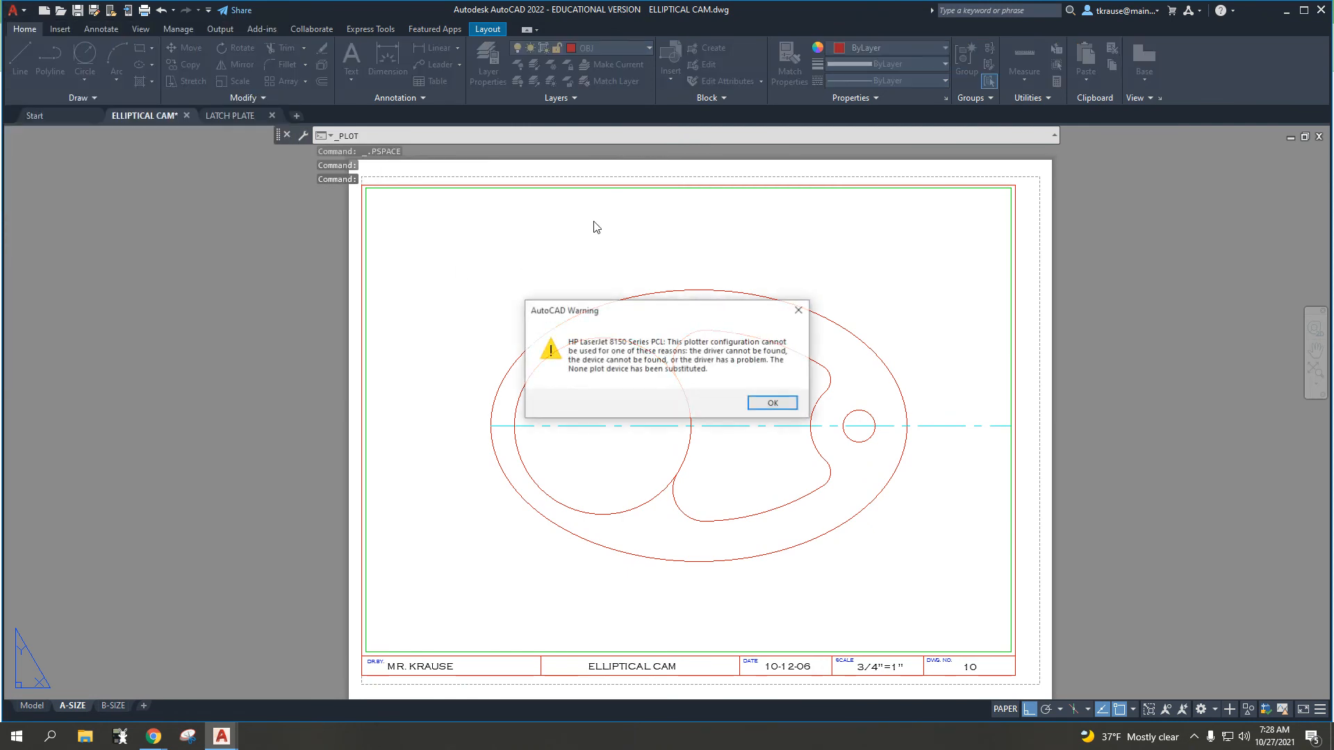
pyautogui.click(771, 404)
pyautogui.click(583, 264)
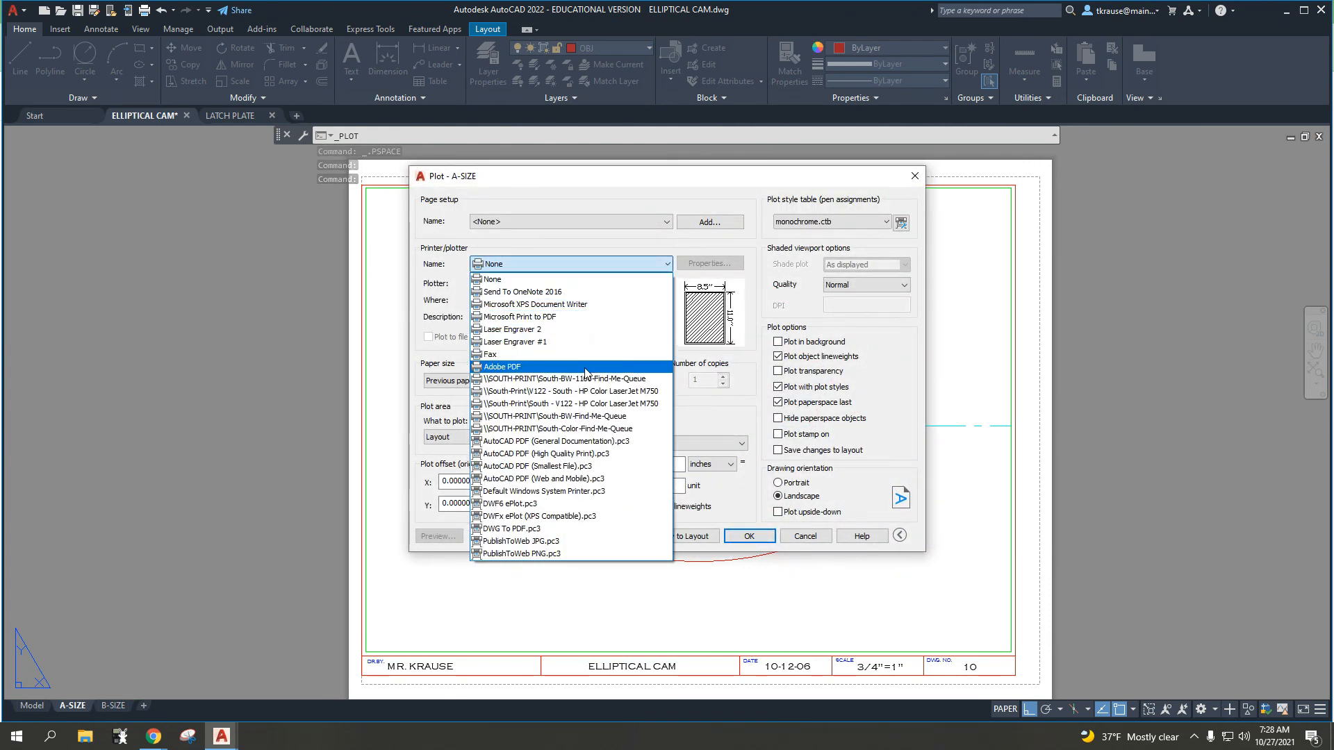
pyautogui.click(610, 393)
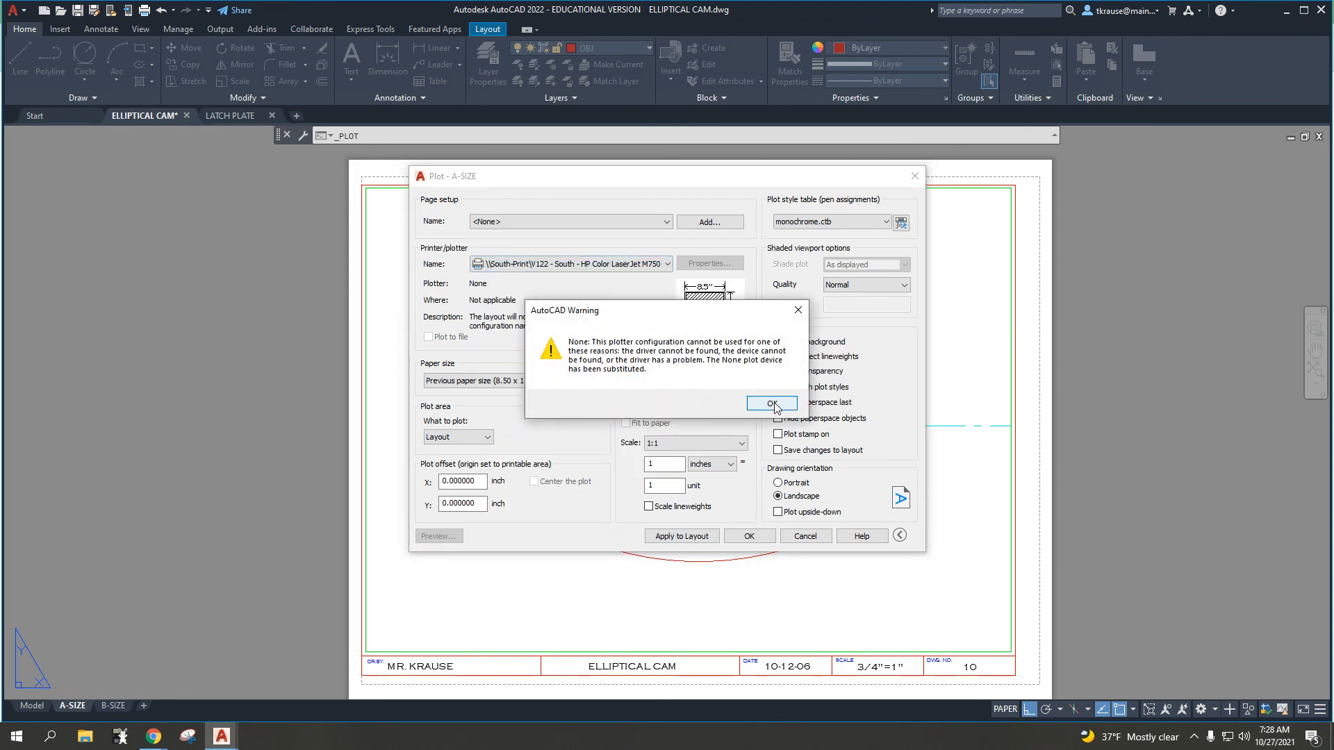
pyautogui.click(773, 404)
pyautogui.click(576, 263)
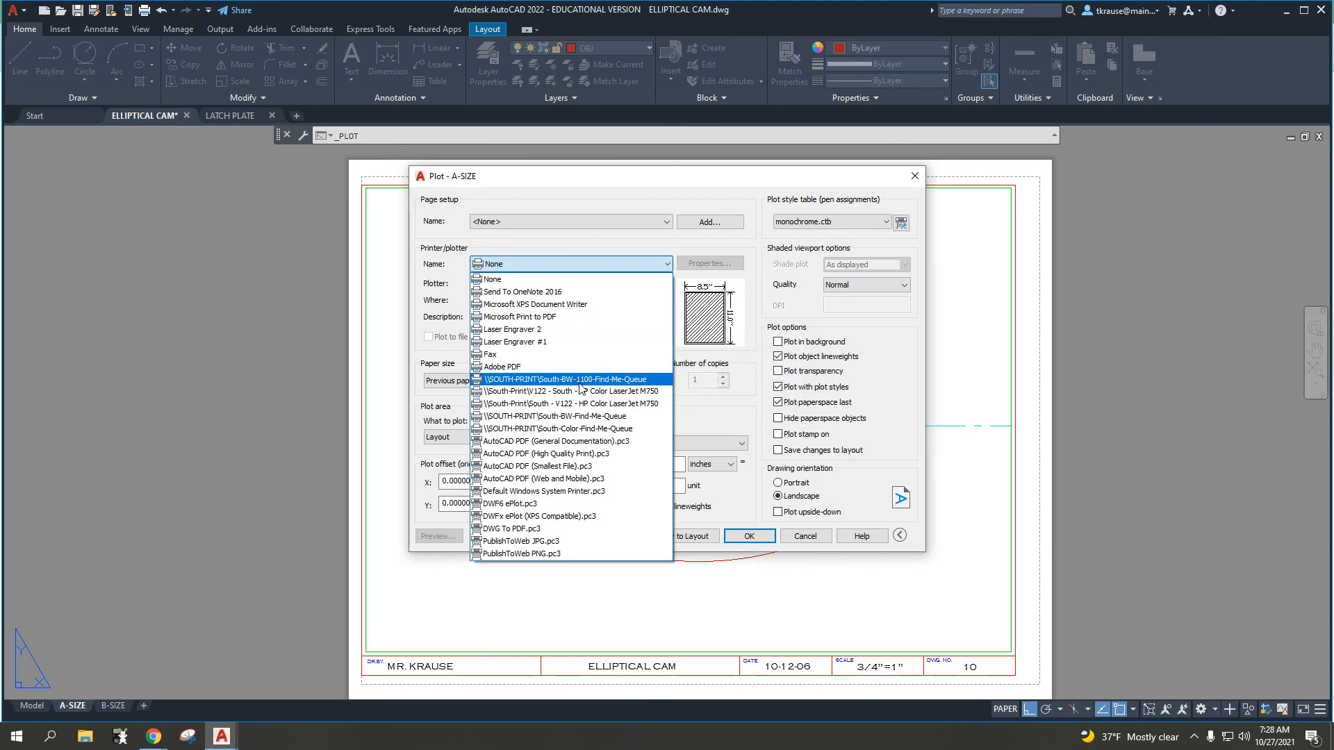
pyautogui.click(605, 392)
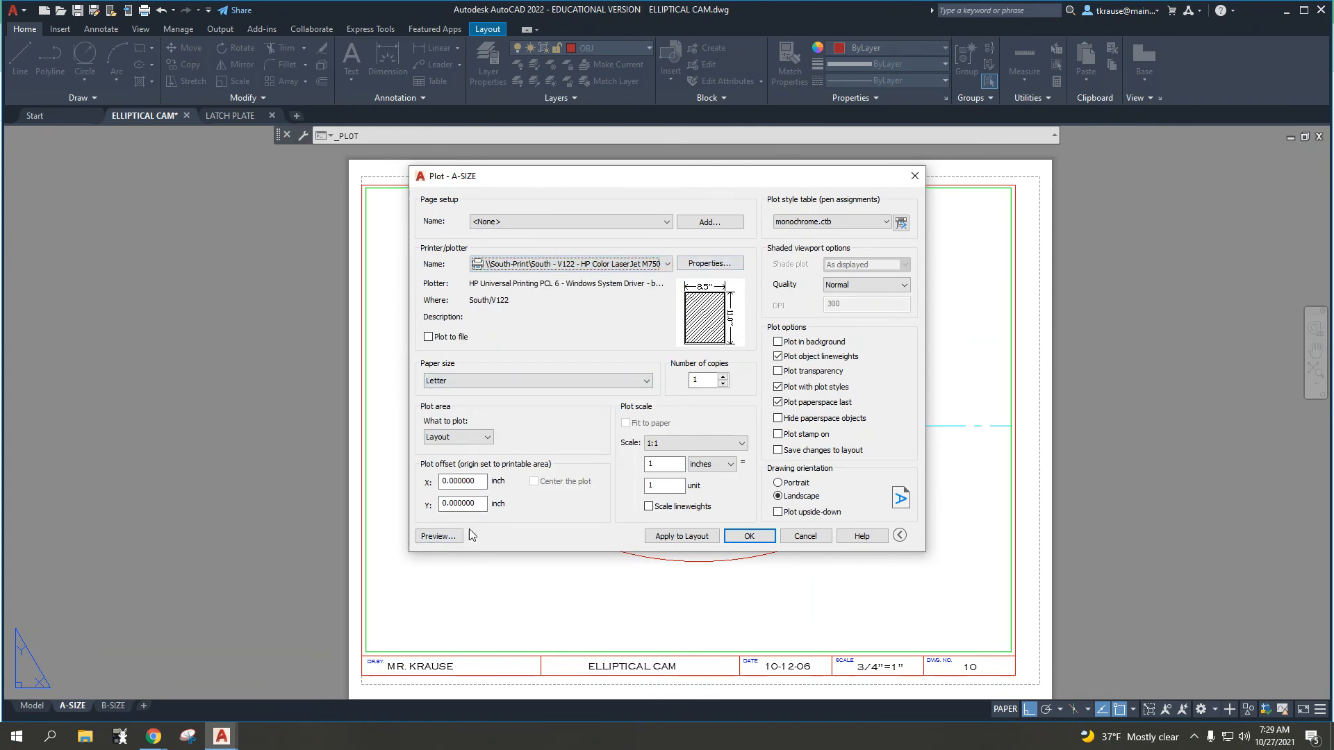
# - Preview the plot, examine the cam's outlines, lineweights and placement on the sheet, and cancel the plot
pyautogui.click(438, 537)
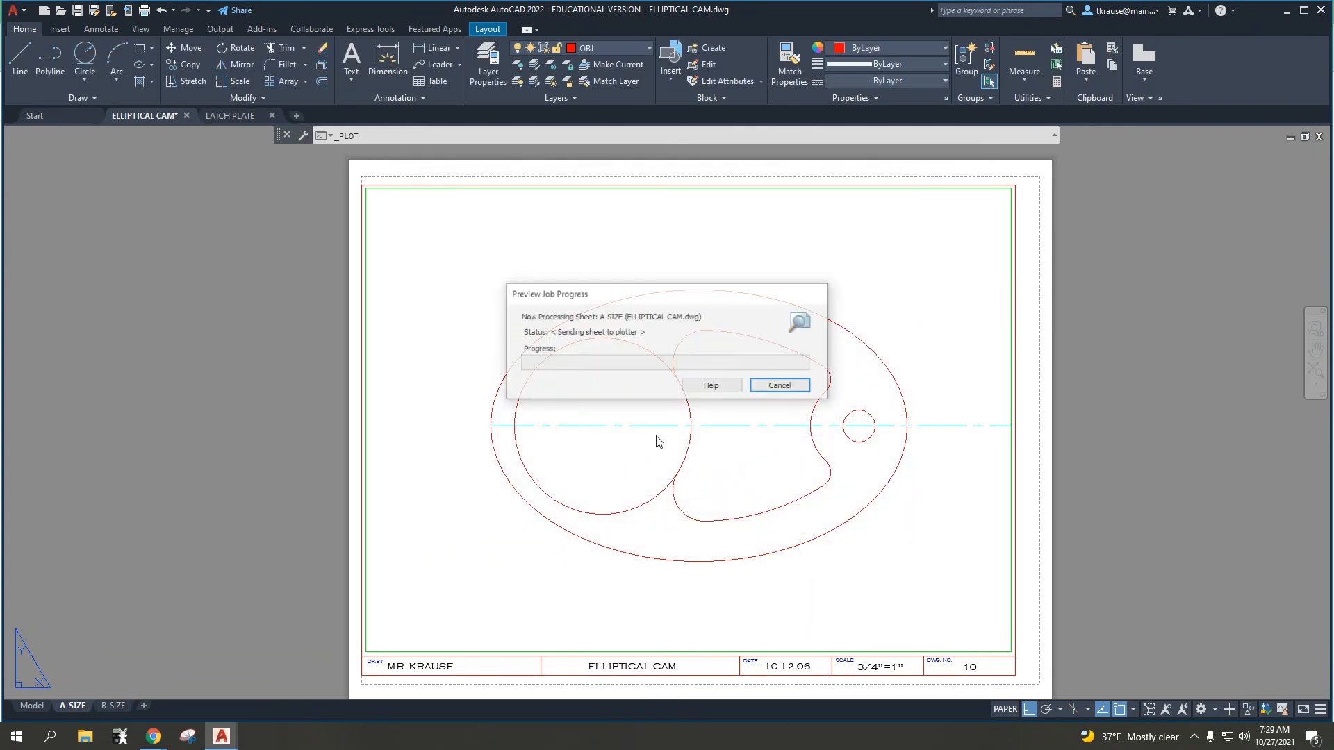
pyautogui.scroll(4, 753, 391)
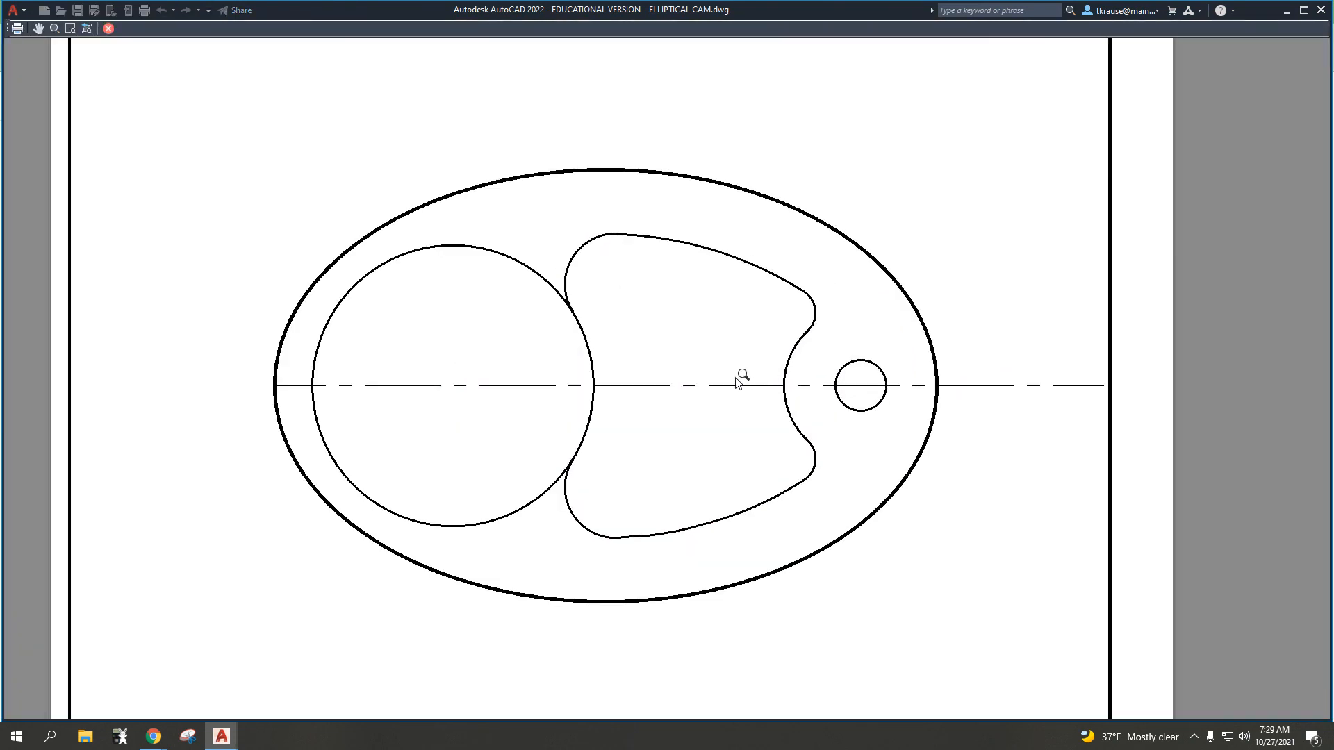
pyautogui.moveTo(604, 362); pyautogui.dragTo(721, 381, button='middle')
pyautogui.scroll(-2, 721, 383)
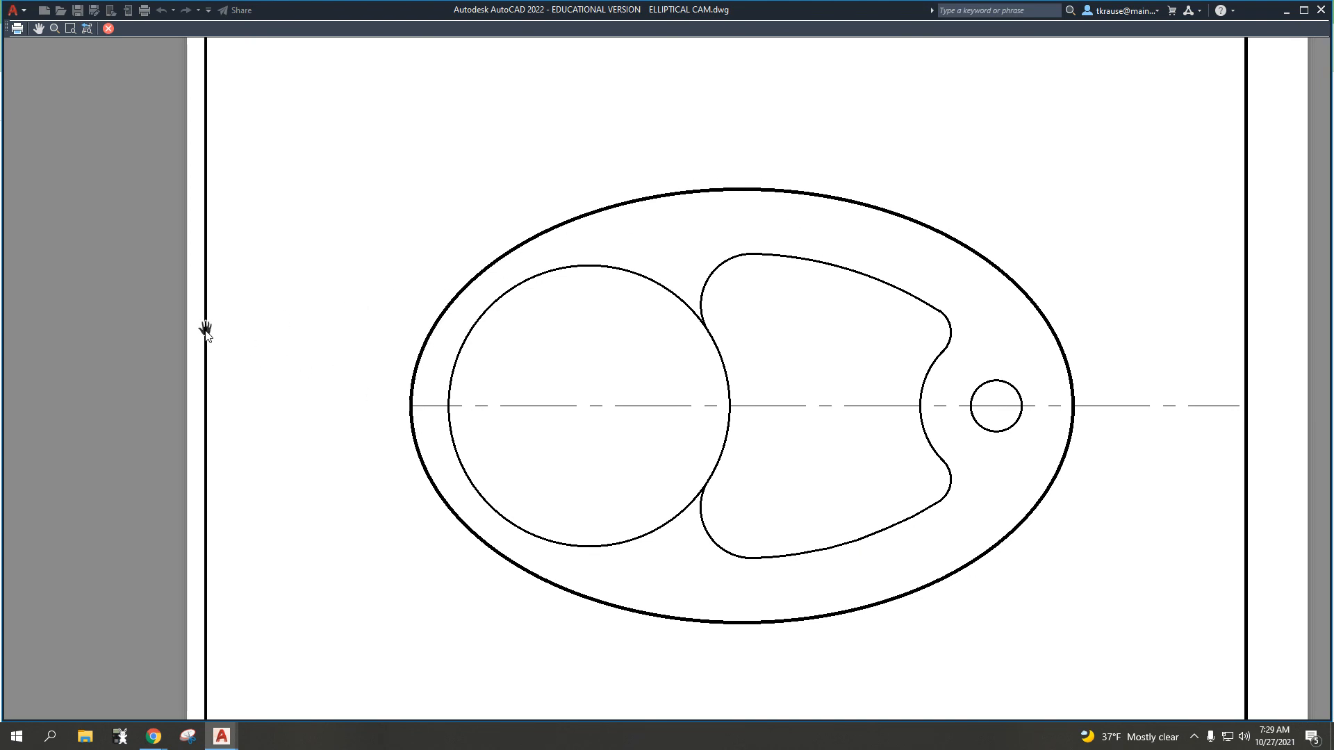
pyautogui.scroll(-1, 210, 323)
pyautogui.moveTo(271, 340); pyautogui.dragTo(349, 366)
pyautogui.scroll(1, 375, 361)
pyautogui.scroll(1, 473, 337)
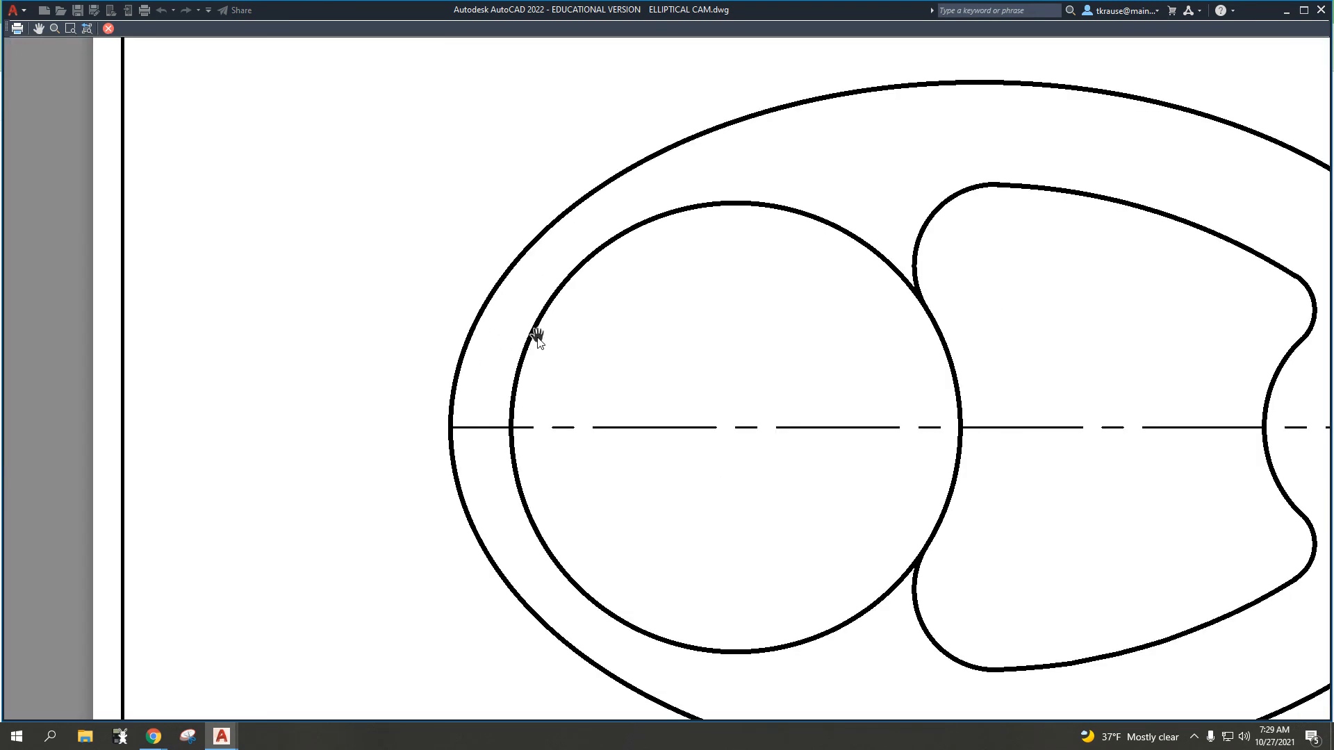
pyautogui.scroll(1, 533, 330)
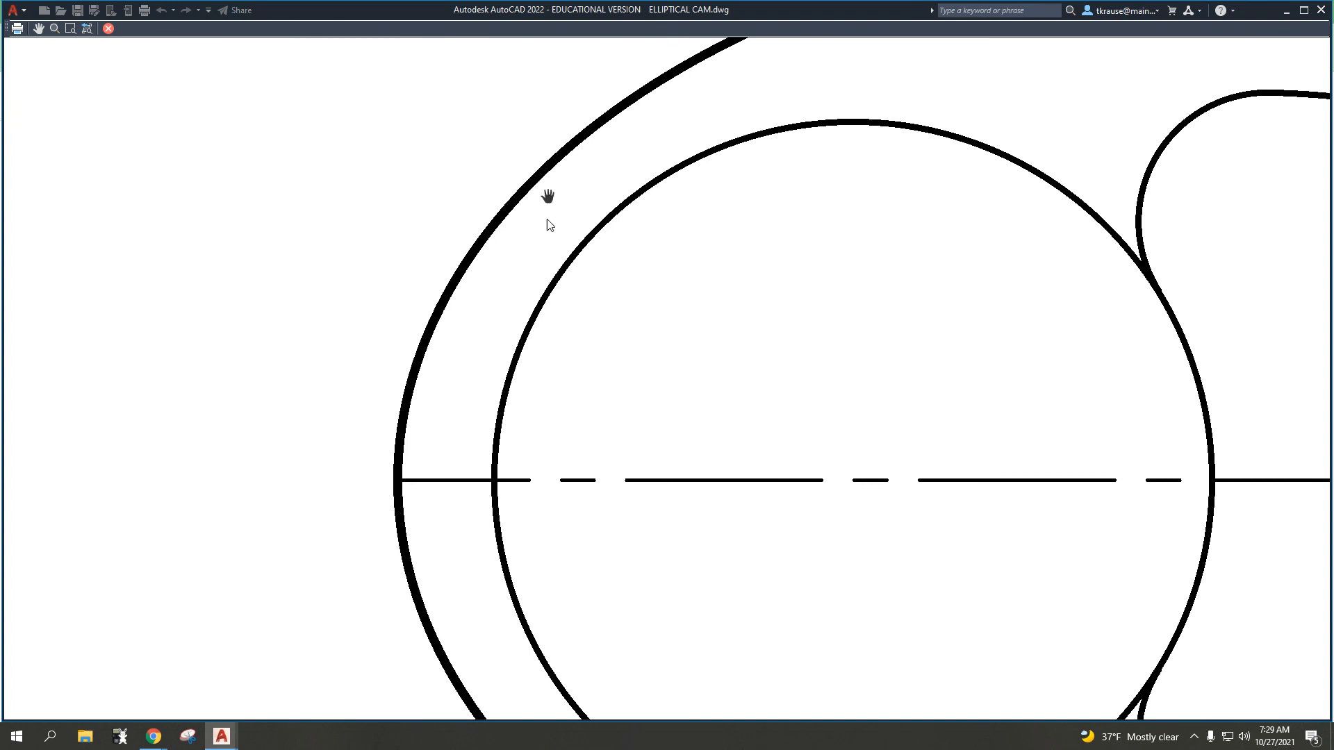
pyautogui.scroll(-3, 547, 260)
pyautogui.moveTo(589, 218); pyautogui.dragTo(532, 256)
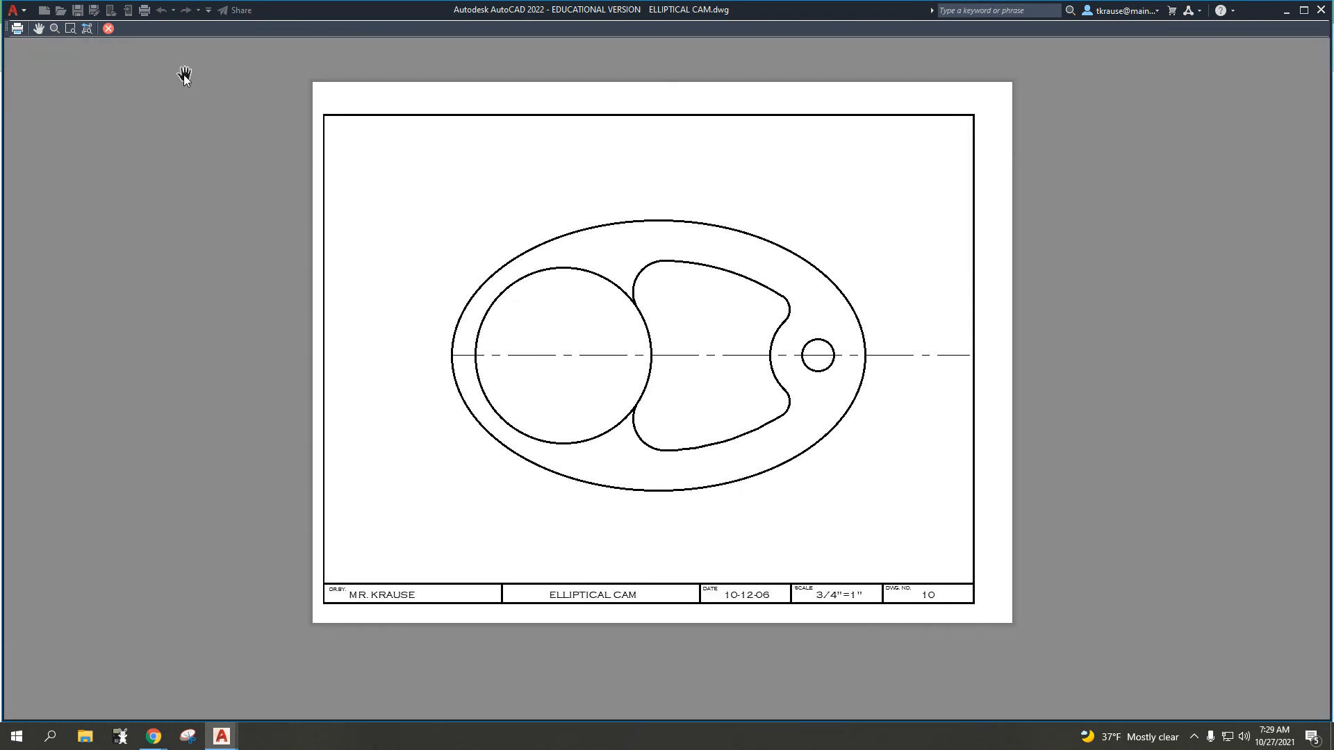
pyautogui.click(104, 28)
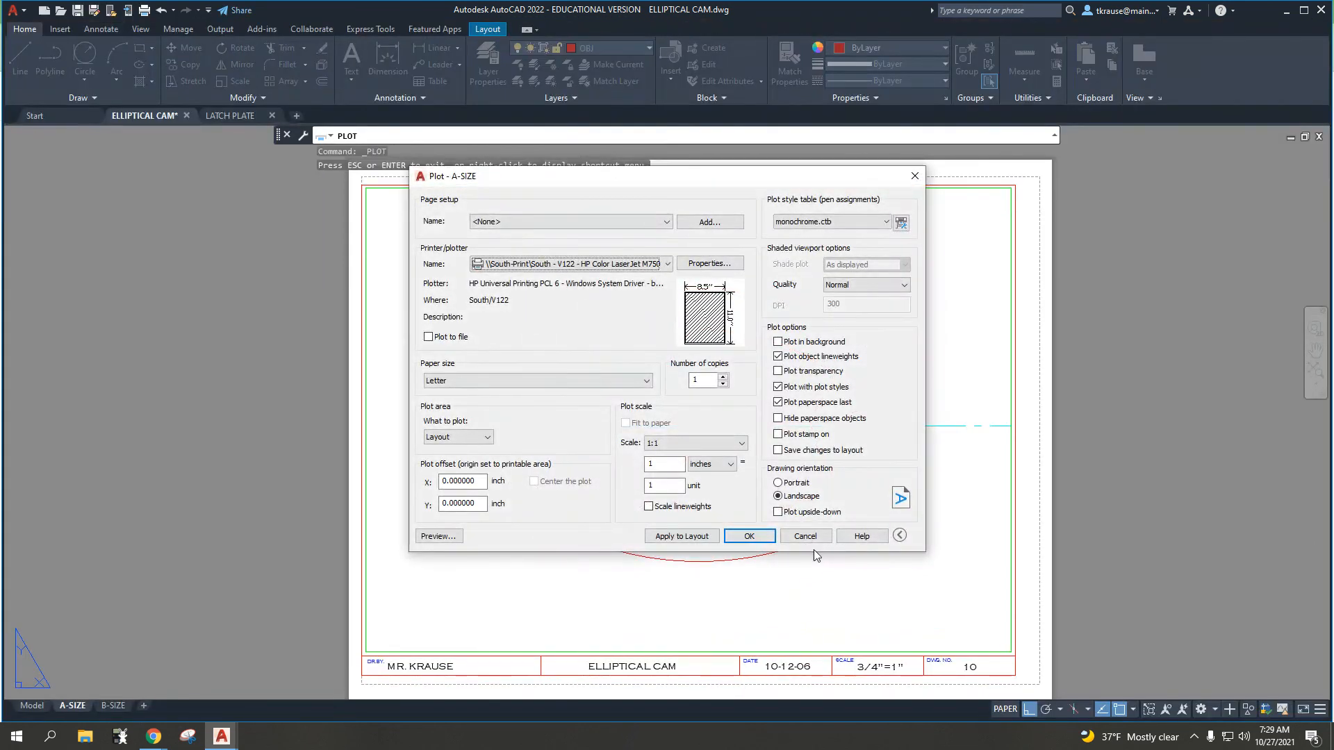
pyautogui.click(800, 532)
# - Return to model space and view the original dimensioned cam alongside the redrawn one
pyautogui.click(29, 705)
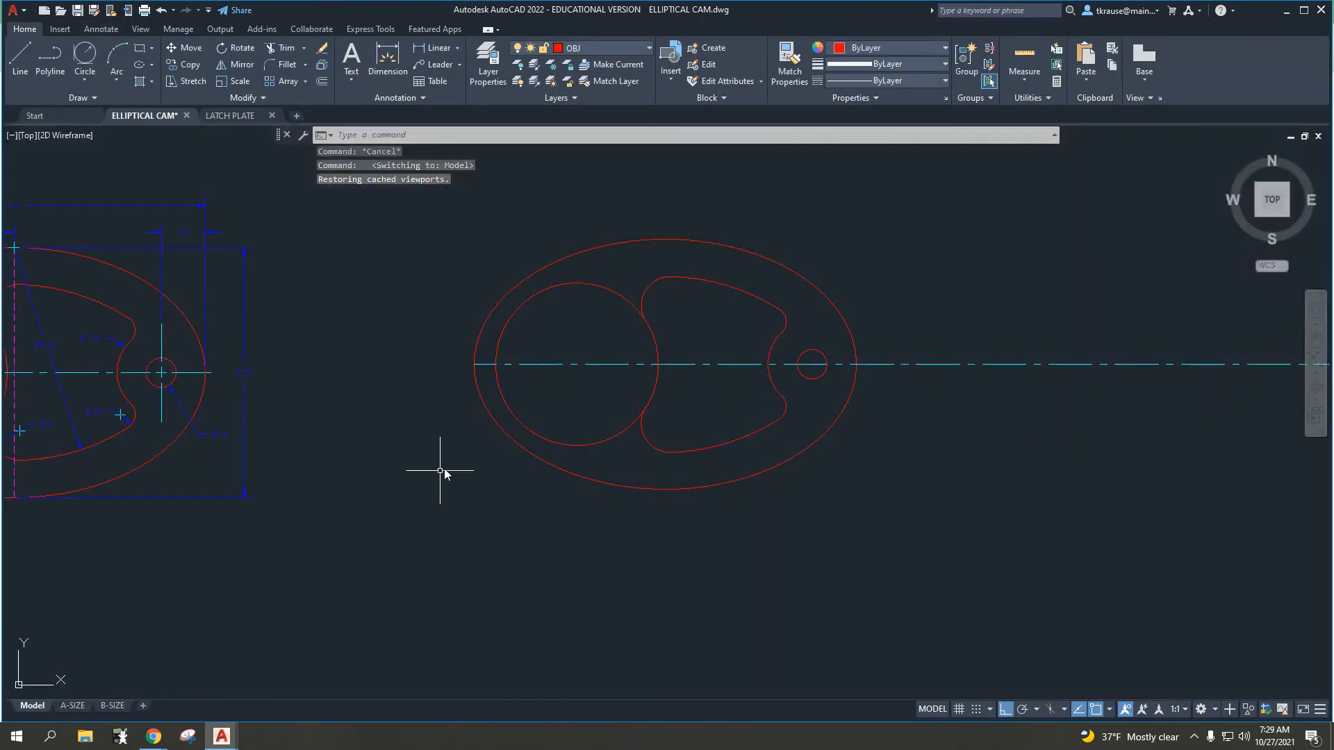
pyautogui.moveTo(462, 431); pyautogui.dragTo(615, 450, button='middle')
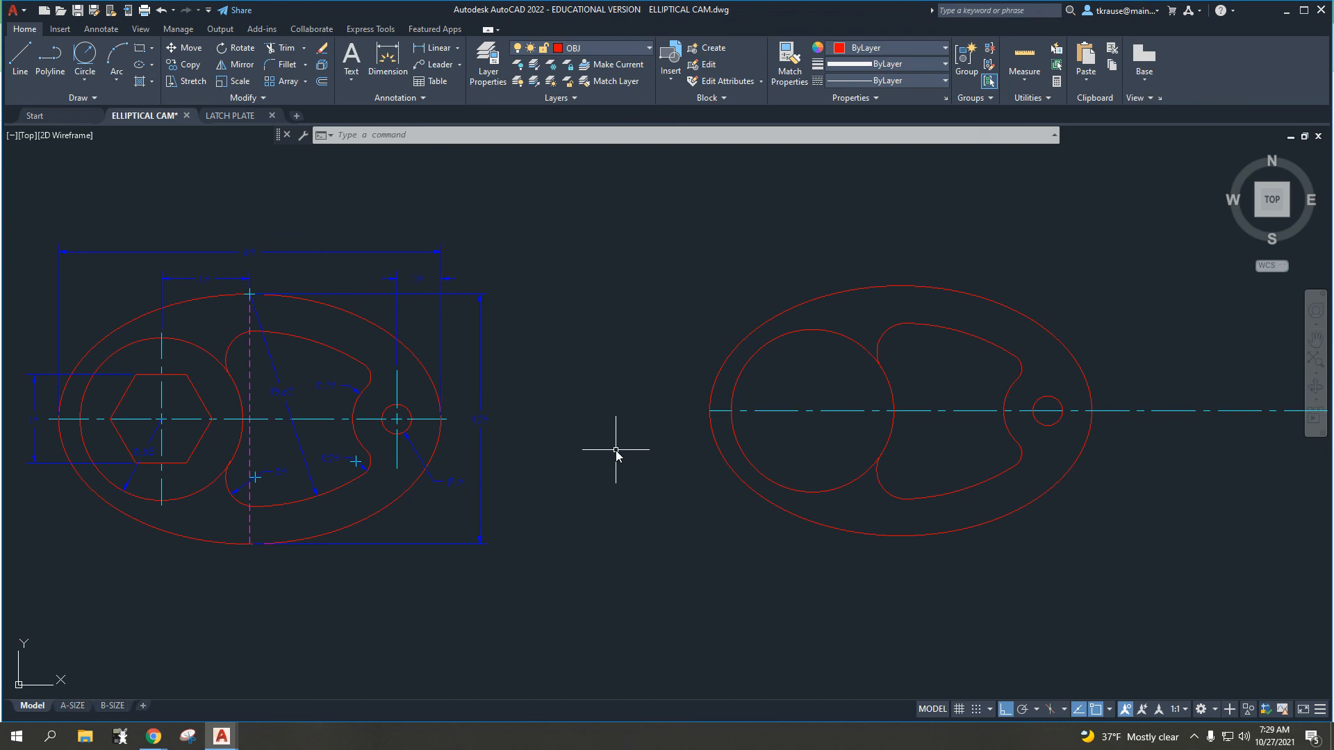
pyautogui.moveTo(153, 737)
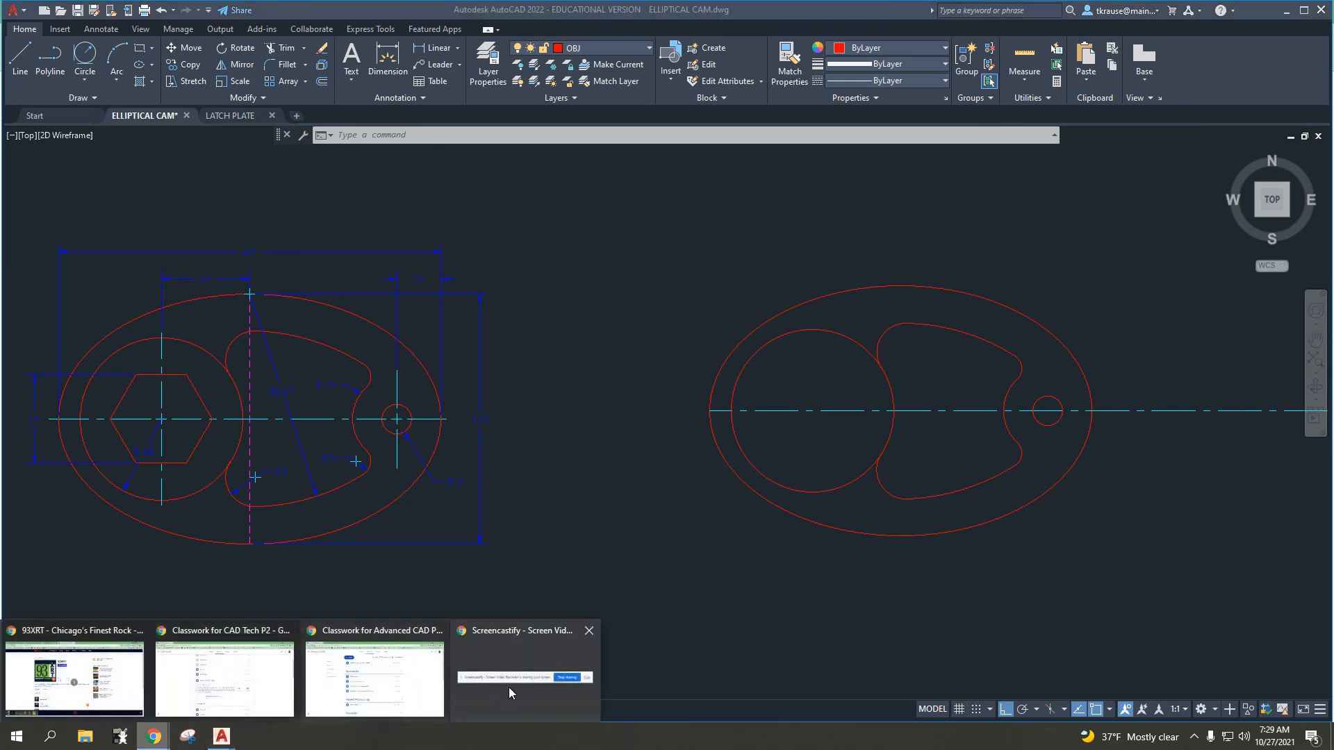